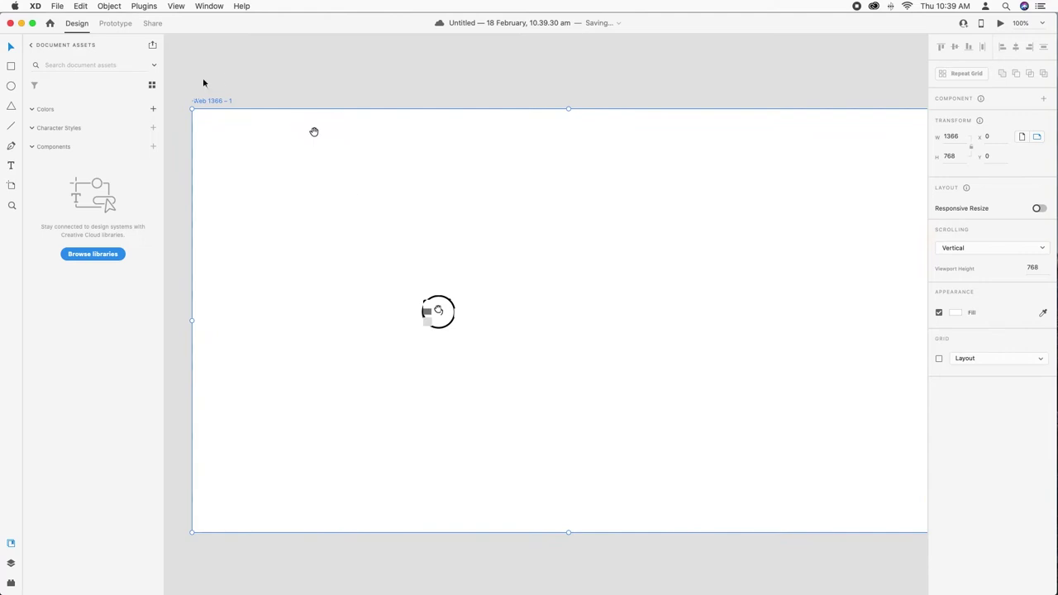
# Rename the artboard to "Travelled Landing Page" and fit it in view
pyautogui.click(10, 543)
pyautogui.doubleClick(80, 101)
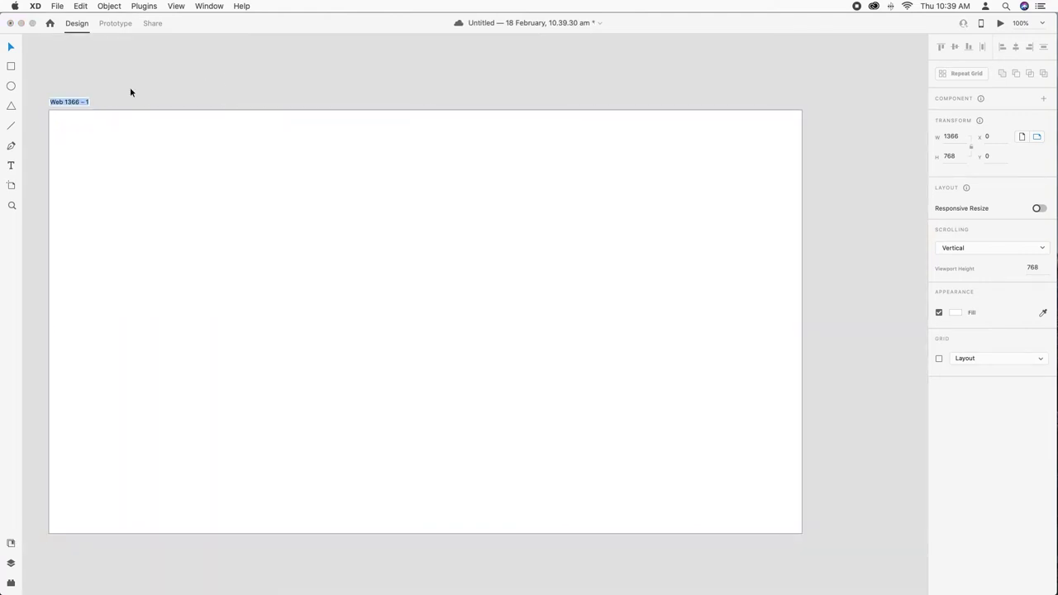
pyautogui.write('Th')
pyautogui.write('avelled Landing Pag')
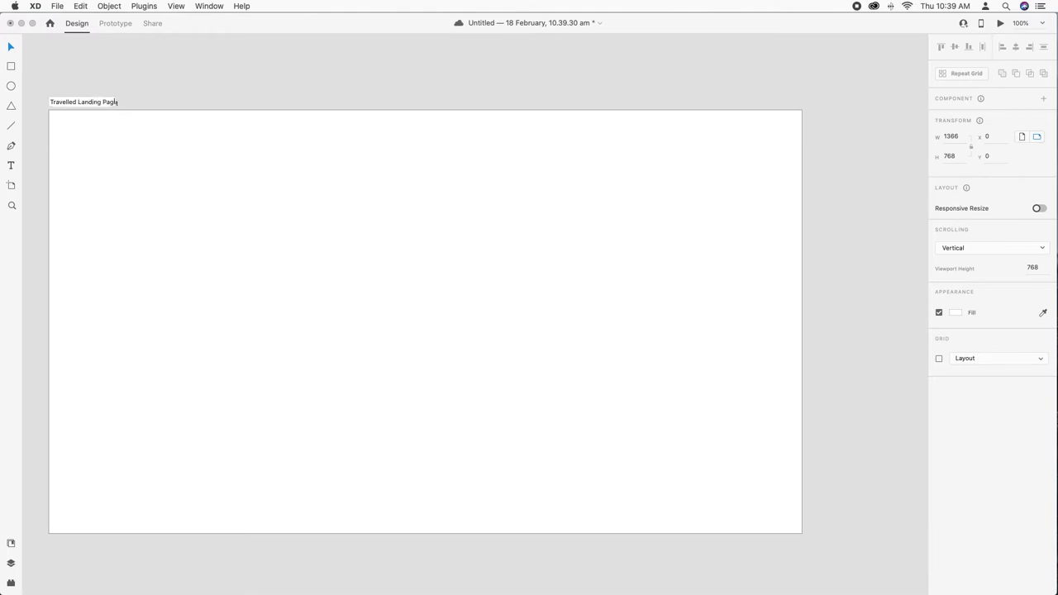
pyautogui.write('e')
pyautogui.click(259, 81)
pyautogui.press('super+0')
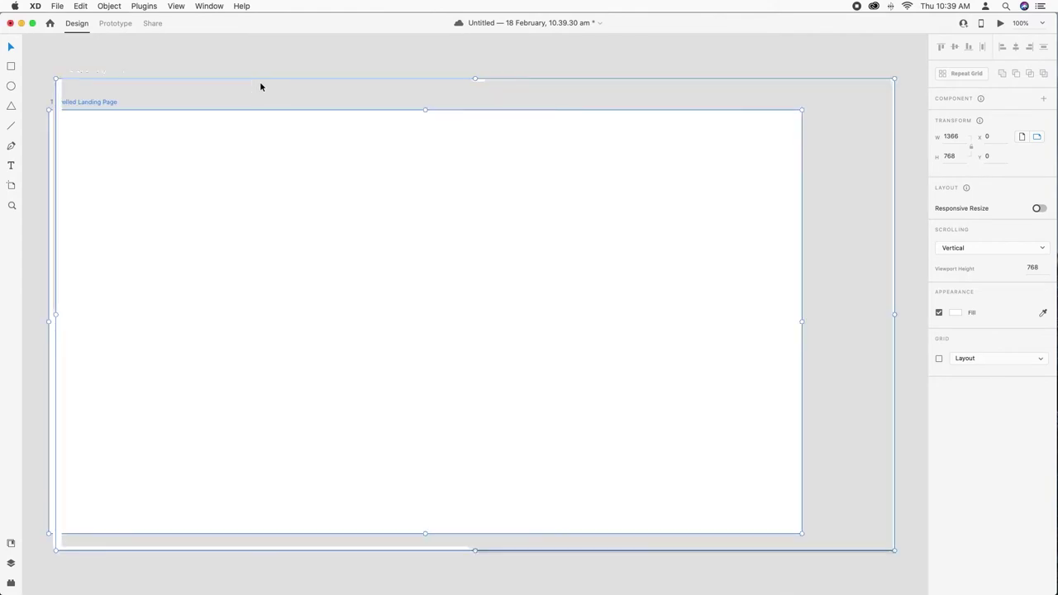
pyautogui.click(264, 71)
# Turn on the layout grid for the artboard and set it to 2 columns
pyautogui.click(89, 72)
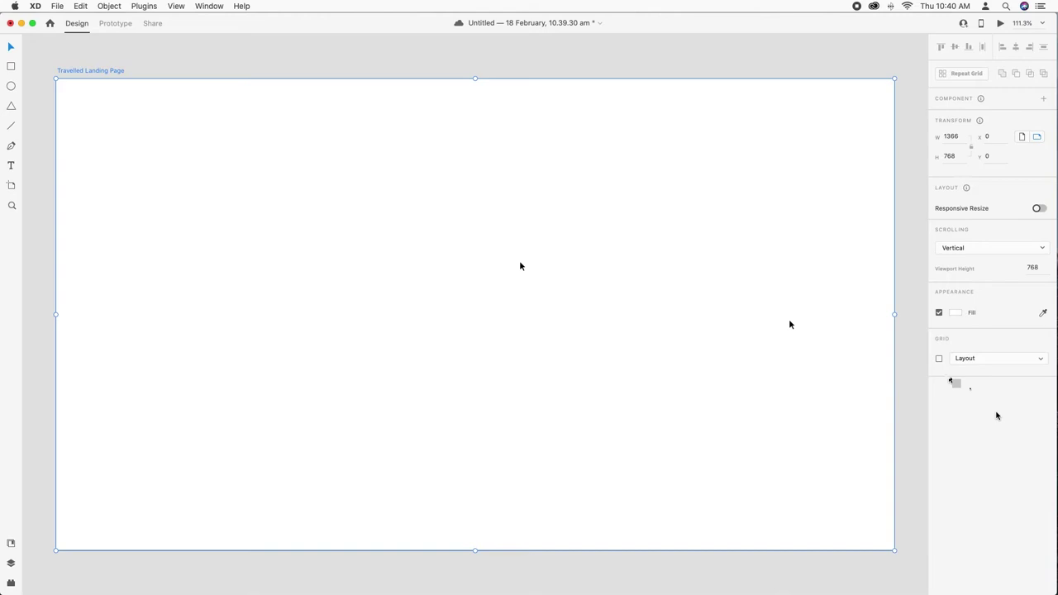
pyautogui.click(940, 359)
pyautogui.click(975, 360)
pyautogui.click(986, 340)
pyautogui.click(1038, 380)
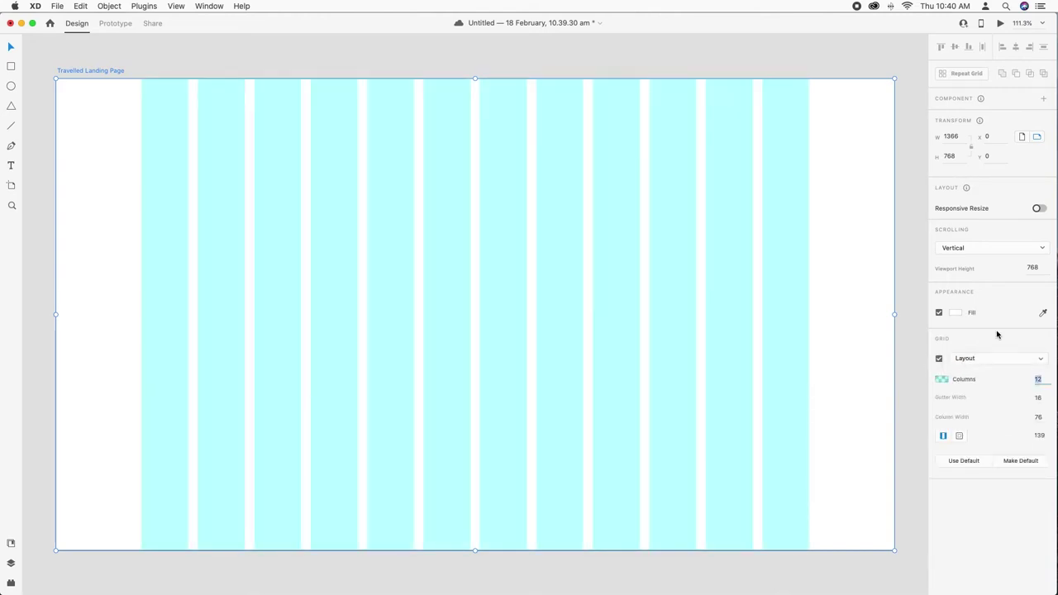
pyautogui.write('2')
# Set the layout grid's gutter width to 24 and its side margins to 0
pyautogui.press('Tab')
pyautogui.press('Up')
pyautogui.press('Up')
pyautogui.press('Up')
pyautogui.press('Up')
pyautogui.press('Tab')
pyautogui.press('Tab')
pyautogui.press('Tab')
pyautogui.click(1042, 435)
pyautogui.write('0')
pyautogui.press('Tab')
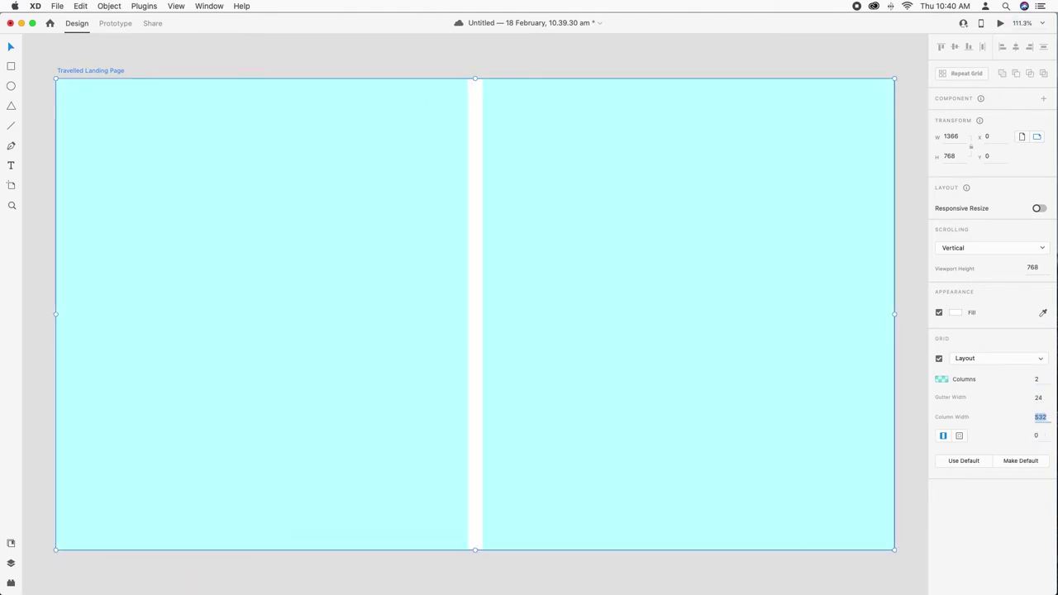
# Reduce the layout grid's column width to 113 to produce a 1140 gutter between the two columns
pyautogui.write('1140')
pyautogui.press('Return')
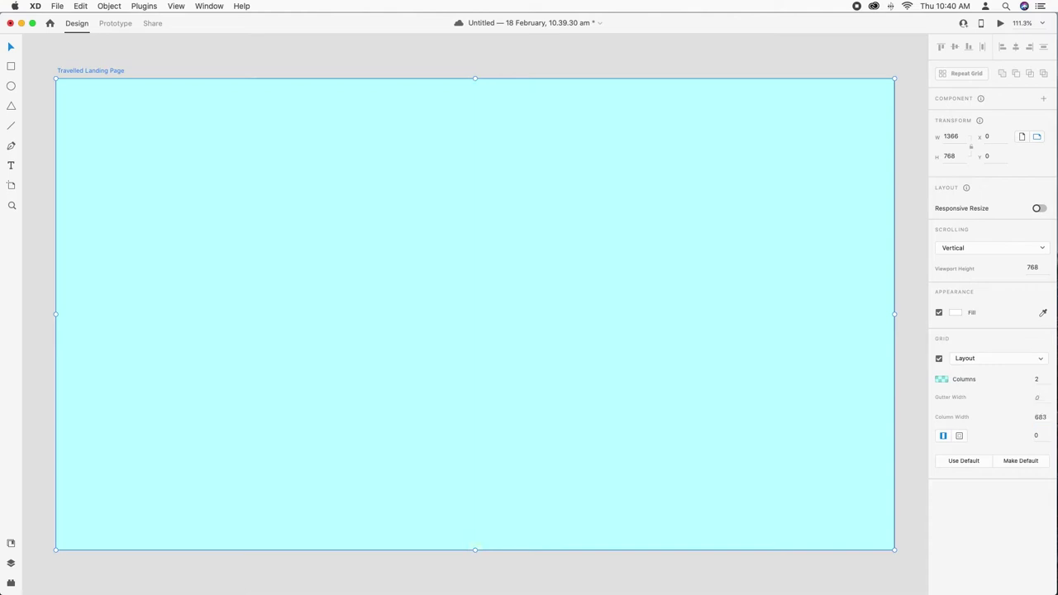
pyautogui.click(1040, 417)
pyautogui.hotkey('shift', 'Down')
pyautogui.hotkey('shift', 'Down')
pyautogui.hotkey('shift', 'Down')
pyautogui.hotkey('shift', 'Down')
pyautogui.hotkey('shift', 'Down')
pyautogui.hotkey('shift', 'Down')
pyautogui.hotkey('shift', 'Down')
pyautogui.hotkey('shift', 'Down')
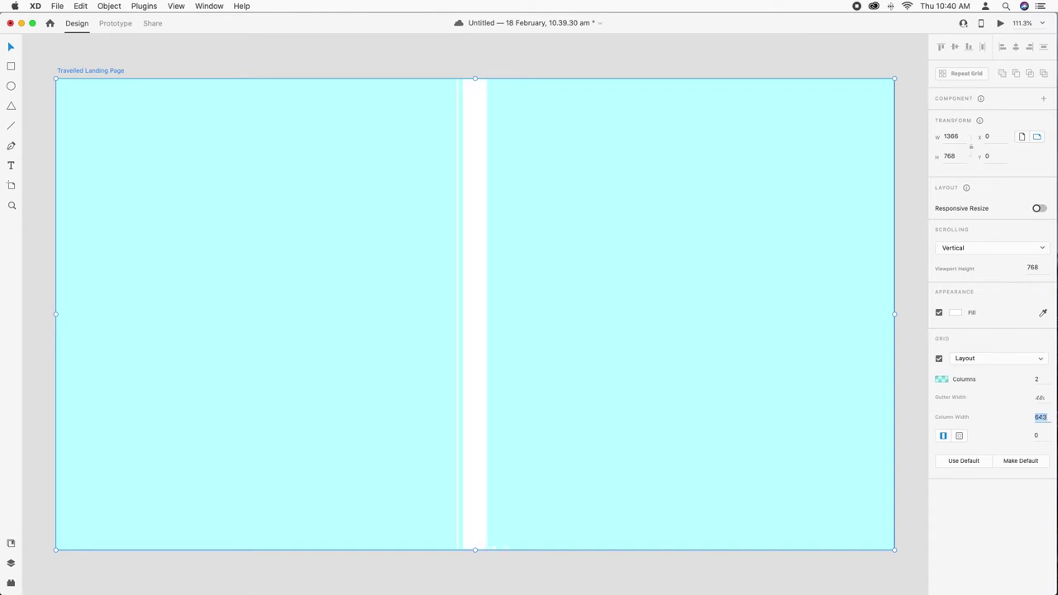
pyautogui.hotkey('shift', 'Down')
pyautogui.hotkey('shift', 'Down')
pyautogui.hotkey('shift', 'Down')
pyautogui.hotkey('shift', 'Down')
pyautogui.hotkey('shift', 'Down')
pyautogui.hotkey('shift', 'Down')
pyautogui.hotkey('shift', 'Down')
pyautogui.hotkey('shift', 'Down')
pyautogui.hotkey('shift', 'Down')
pyautogui.hotkey('shift', 'Down')
pyautogui.hotkey('shift', 'Down')
pyautogui.hotkey('shift', 'Down')
pyautogui.hotkey('shift', 'Down')
pyautogui.hotkey('shift', 'Down')
pyautogui.hotkey('shift', 'Down')
pyautogui.hotkey('shift', 'Down')
pyautogui.hotkey('shift', 'Down')
pyautogui.hotkey('shift', 'Down')
pyautogui.hotkey('shift', 'Down')
pyautogui.hotkey('shift', 'Down')
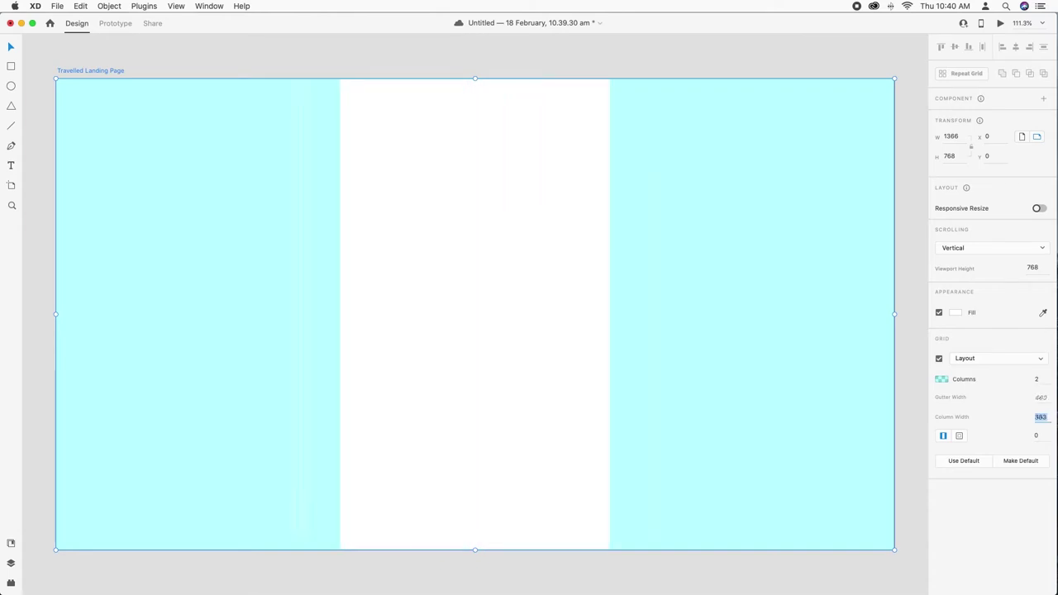
pyautogui.hotkey('shift', 'Down')
pyautogui.hotkey('shift', 'Down')
pyautogui.hotkey('shift', 'Down')
pyautogui.hotkey('shift', 'Down')
pyautogui.hotkey('shift', 'Down')
pyautogui.hotkey('shift', 'Down')
pyautogui.hotkey('shift', 'Down')
pyautogui.hotkey('shift', 'Down')
pyautogui.hotkey('shift', 'Down')
pyautogui.hotkey('shift', 'Down')
pyautogui.hotkey('shift', 'Down')
pyautogui.hotkey('shift', 'Down')
pyautogui.hotkey('shift', 'Down')
pyautogui.hotkey('shift', 'Down')
pyautogui.hotkey('shift', 'Down')
pyautogui.hotkey('shift', 'Down')
pyautogui.hotkey('shift', 'Down')
pyautogui.hotkey('shift', 'Down')
pyautogui.hotkey('shift', 'Down')
pyautogui.hotkey('shift', 'Down')
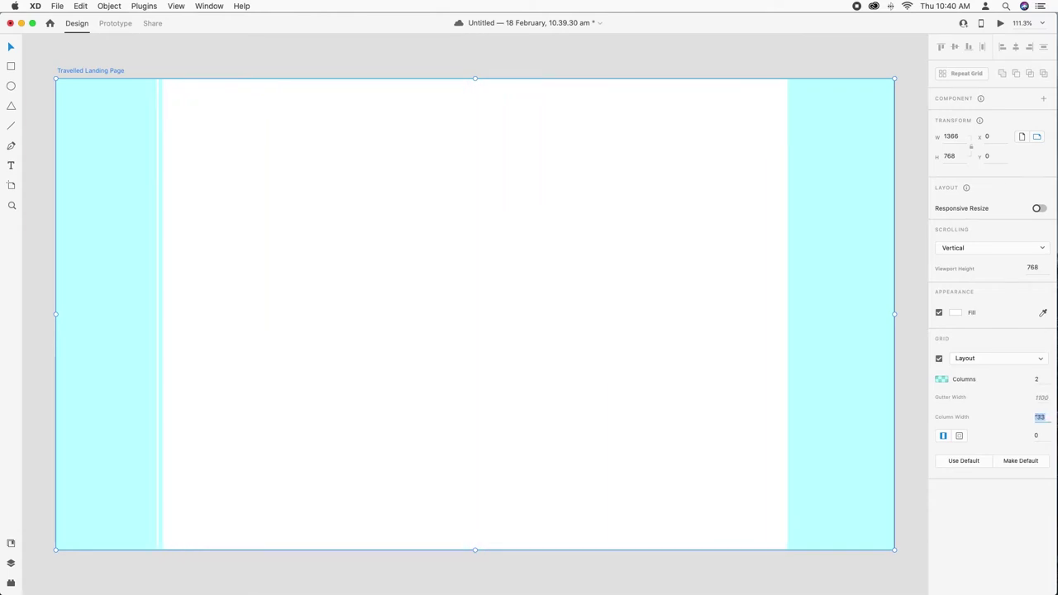
pyautogui.hotkey('shift', 'Down')
pyautogui.hotkey('shift', 'Down')
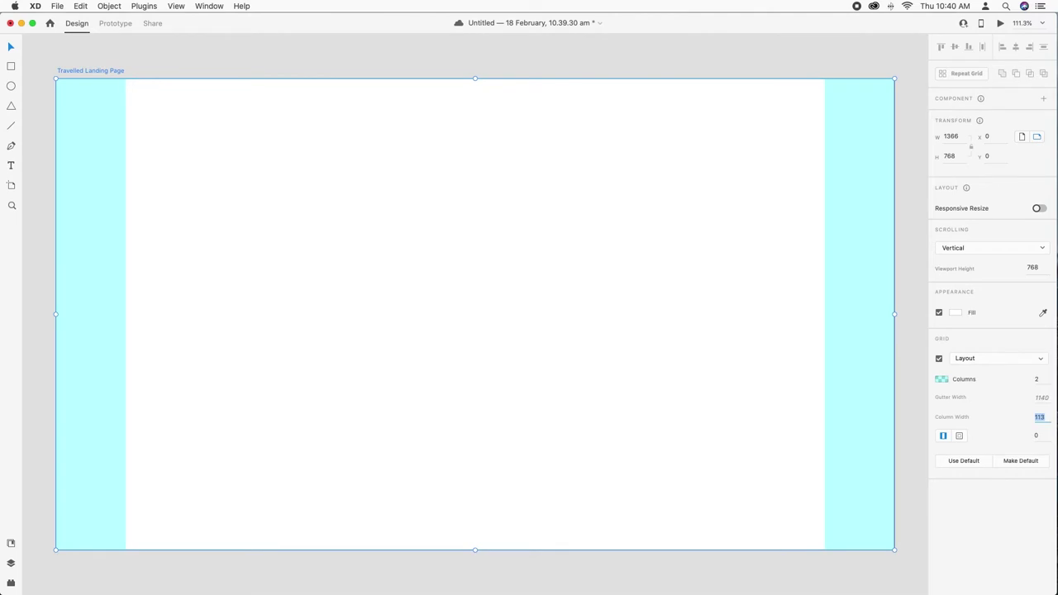
pyautogui.click(613, 63)
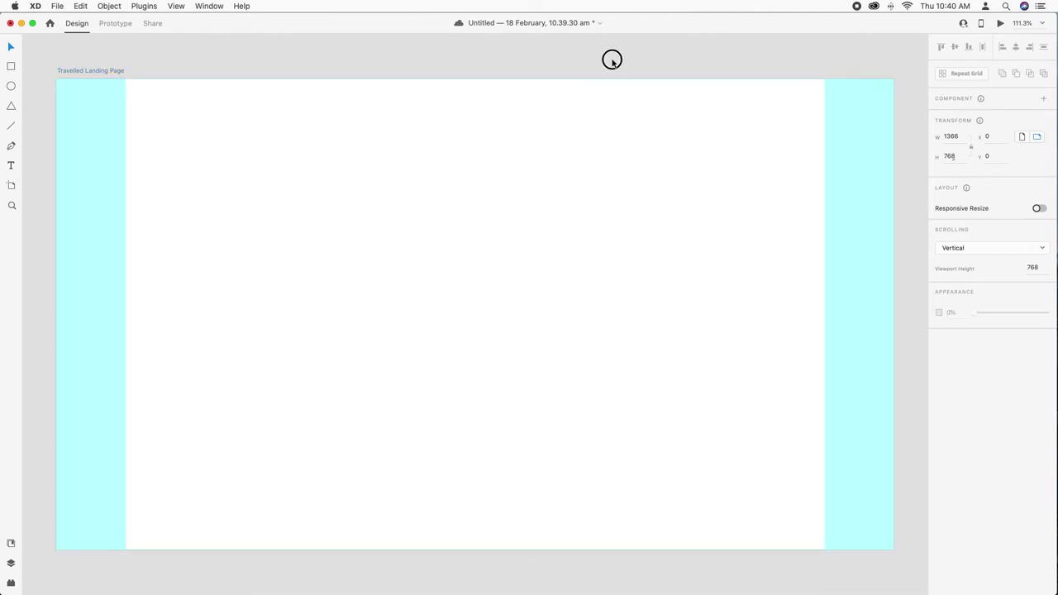
pyautogui.press('t')
pyautogui.click(281, 232)
pyautogui.press('Escape')
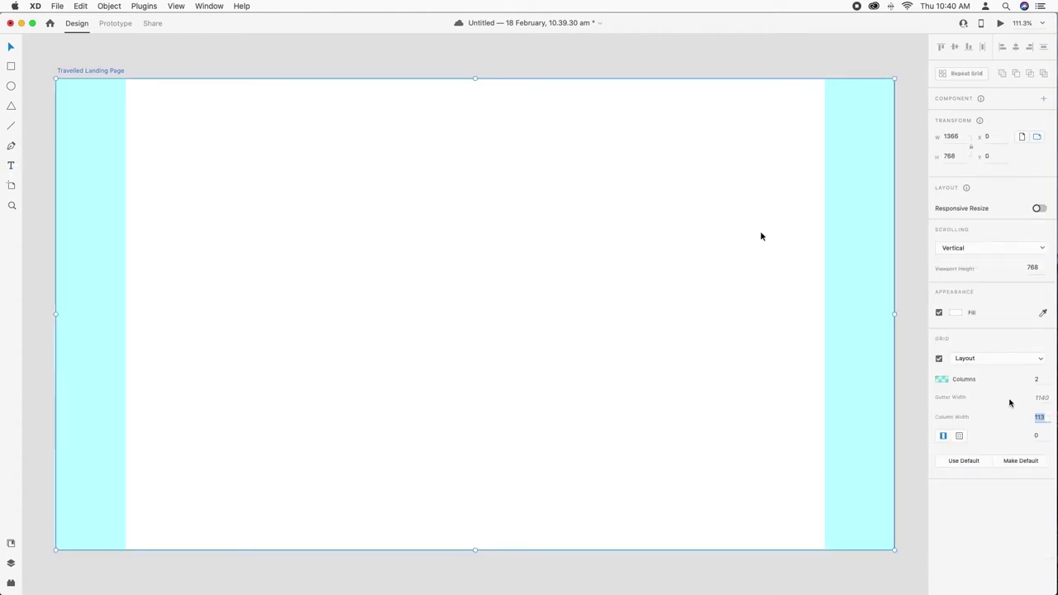
pyautogui.click(613, 63)
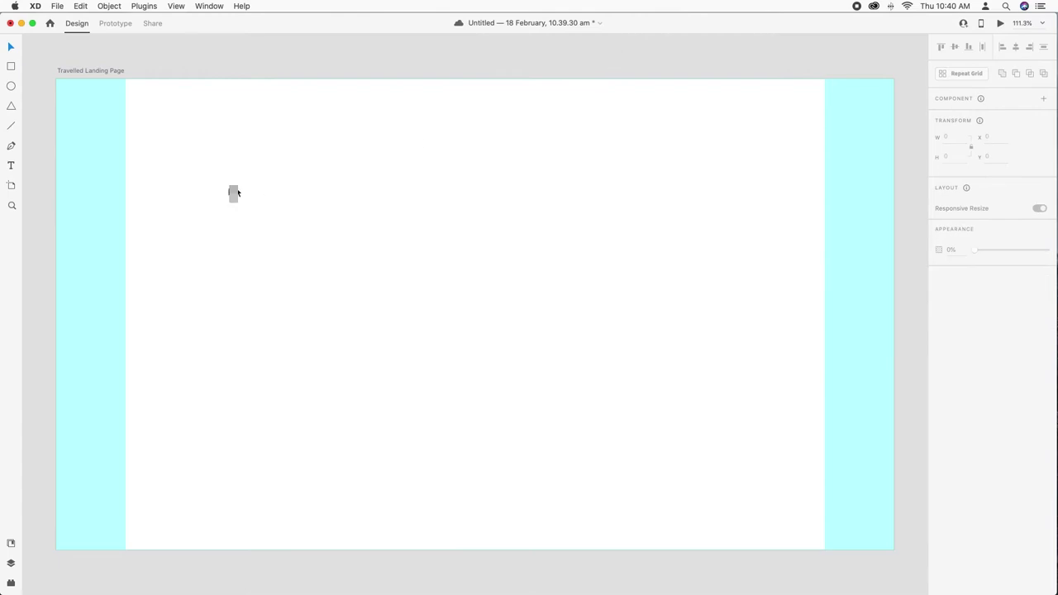
# Add a text object reading "Travelled" in the upper-left area of the artboard
pyautogui.click(10, 165)
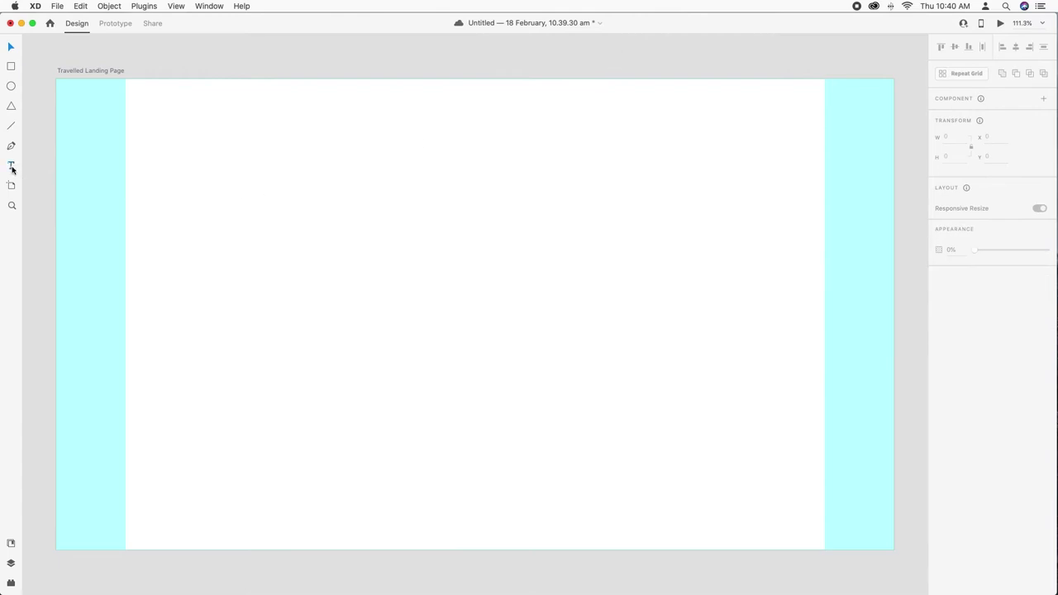
pyautogui.click(274, 222)
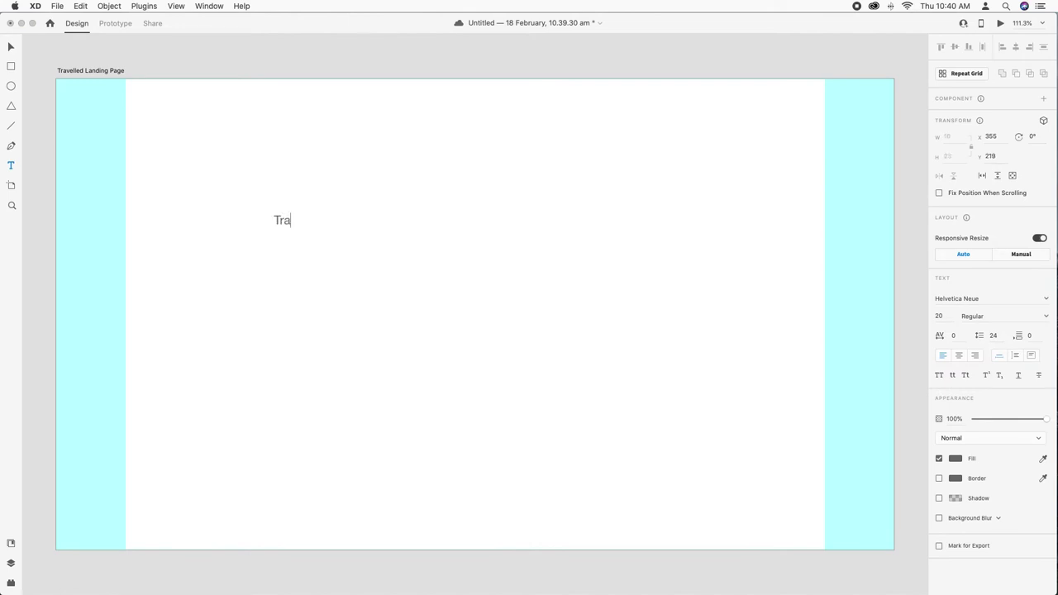
pyautogui.write('Travelled')
# Set the "Travelled" text's font to Montserrat Alternates with Bold weight
pyautogui.press('super+a')
pyautogui.click(992, 299)
pyautogui.write('Mo')
pyautogui.click(1047, 299)
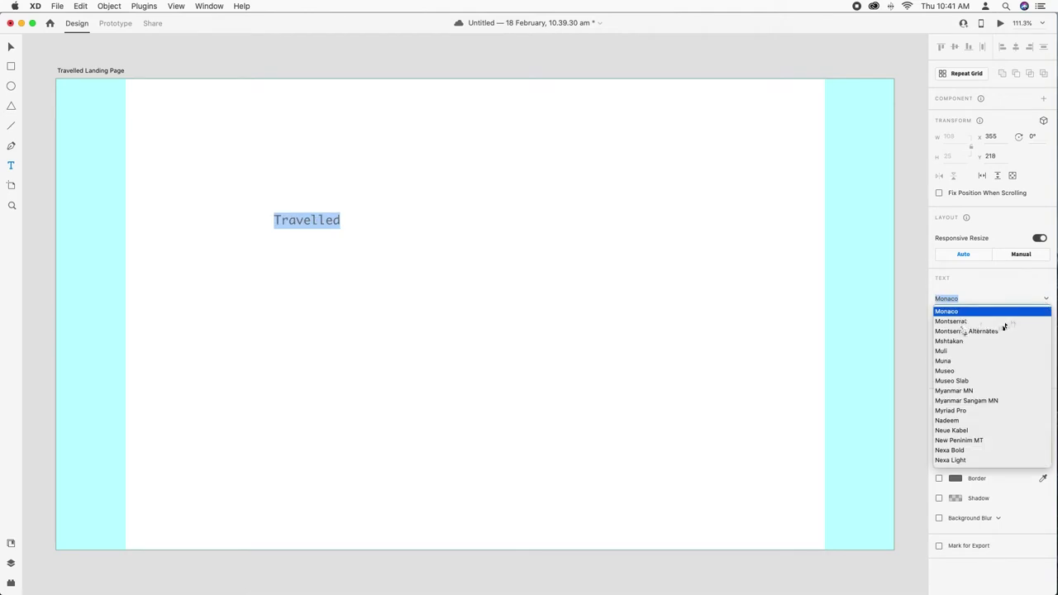
pyautogui.click(1004, 331)
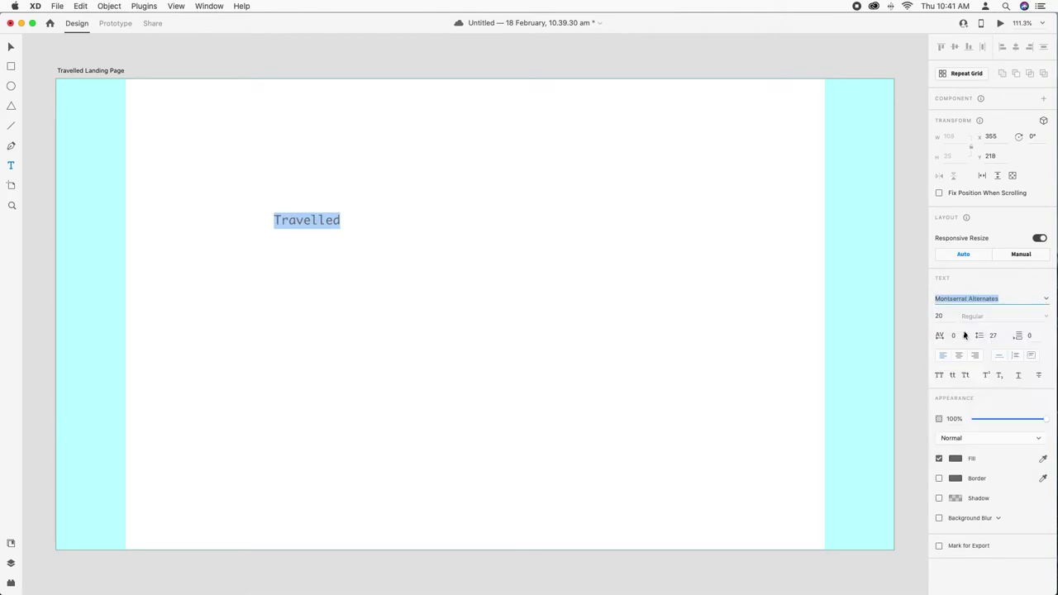
pyautogui.click(1047, 316)
pyautogui.click(972, 448)
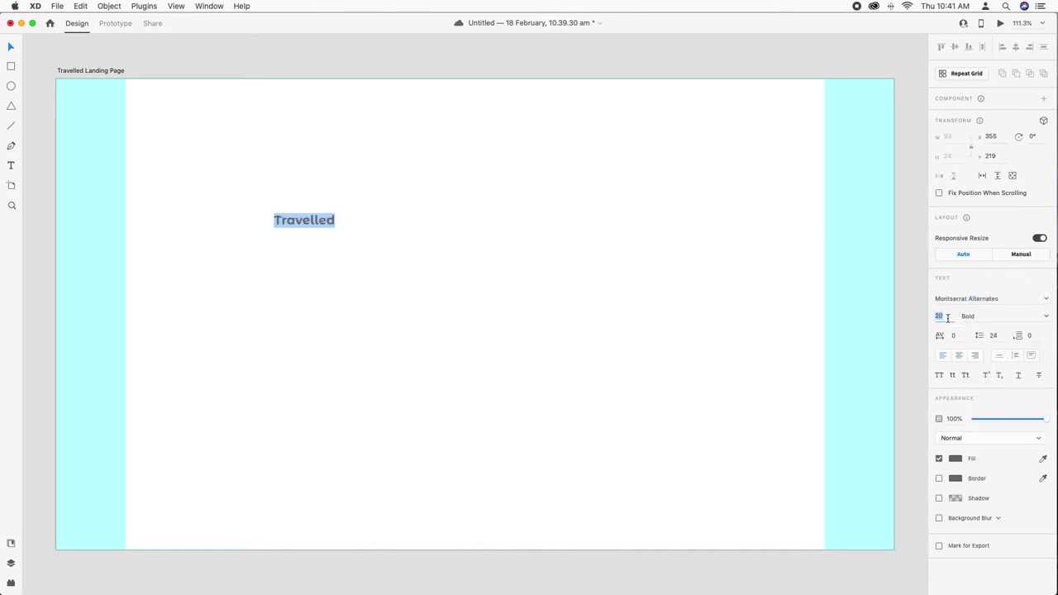
# Set the "Travelled" text's font size to 36
pyautogui.write('45')
pyautogui.press('Return')
pyautogui.click(943, 316)
pyautogui.write('36')
pyautogui.press('Return')
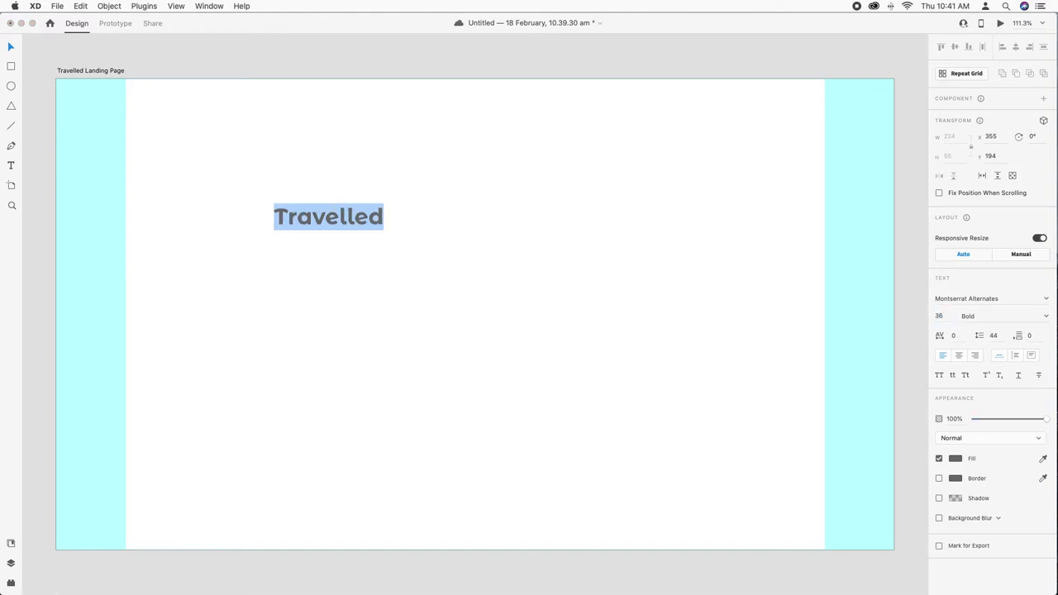
# Change the "Travelled" text's font family to Montserrat and deselect the text
pyautogui.click(1015, 299)
pyautogui.press('Up')
pyautogui.press('Return')
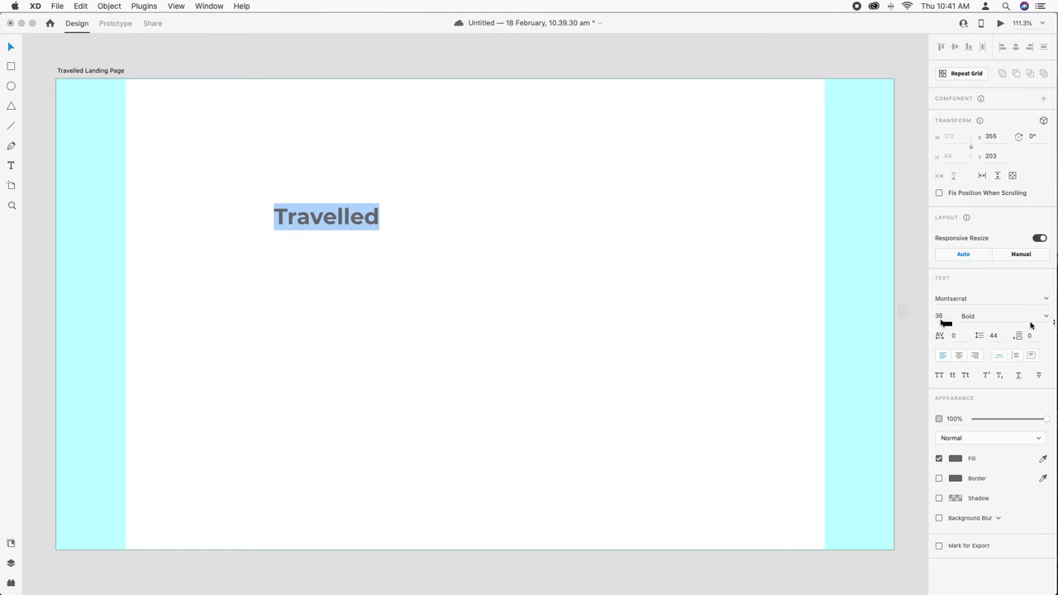
pyautogui.click(11, 49)
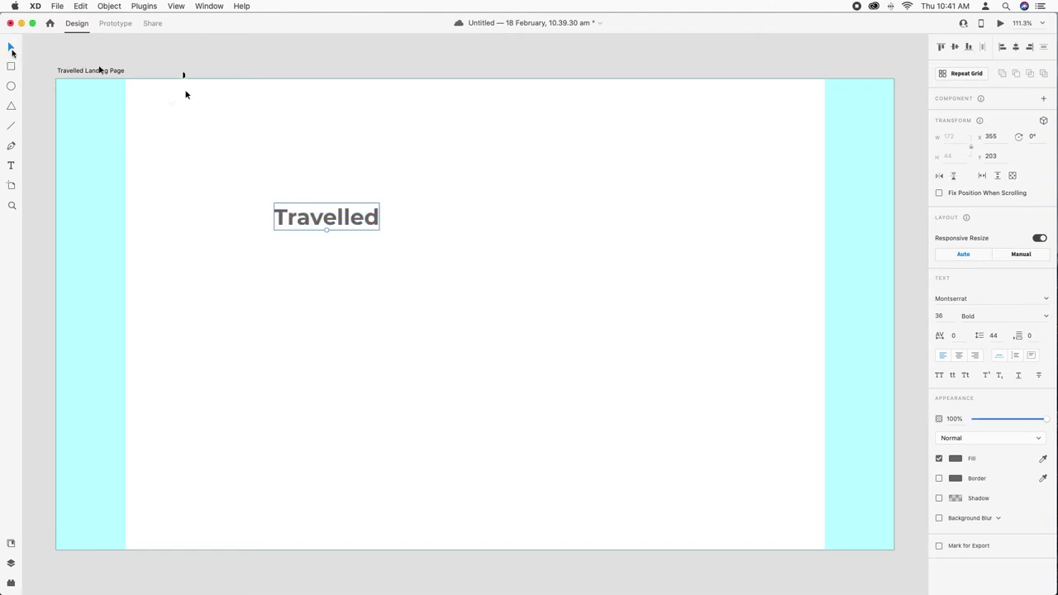
pyautogui.click(186, 95)
# Draw a circle about 40 by 40 just before the "Travelled" text
pyautogui.click(12, 87)
pyautogui.moveTo(227, 197)
pyautogui.mouseDown()
pyautogui.moveTo(267, 237)
pyautogui.moveTo(255, 208)
pyautogui.mouseUp()
pyautogui.click(10, 47)
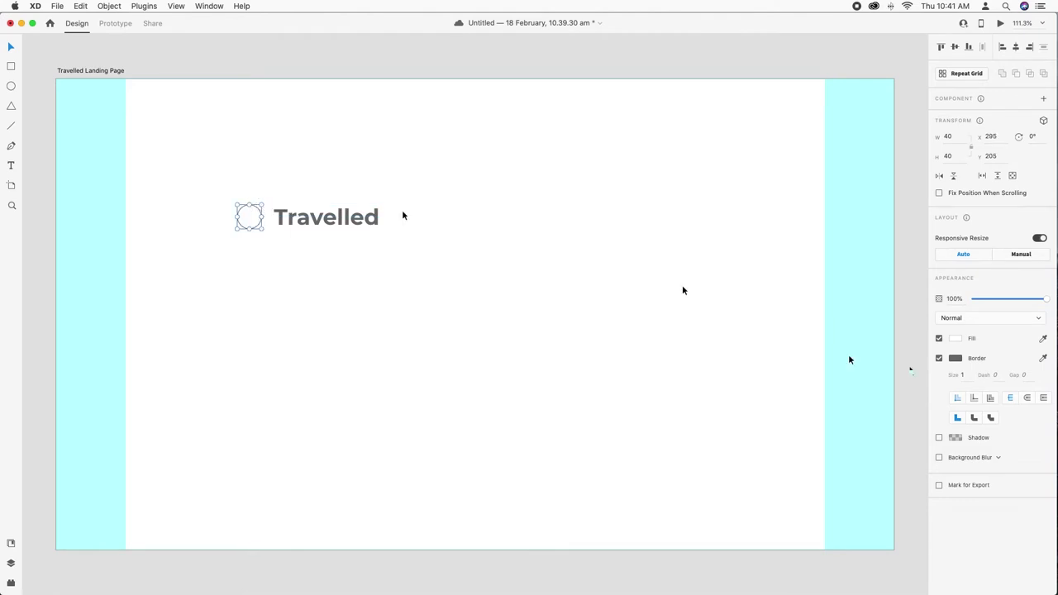
# Remove the circle's border and give it a light gray #C7C7C7 fill
pyautogui.click(938, 359)
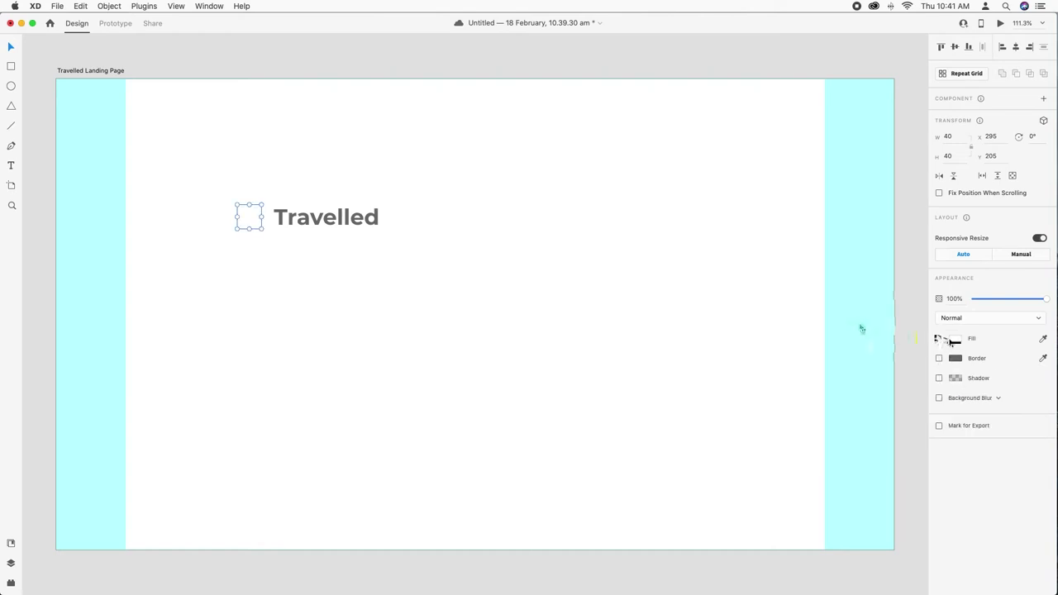
pyautogui.click(955, 338)
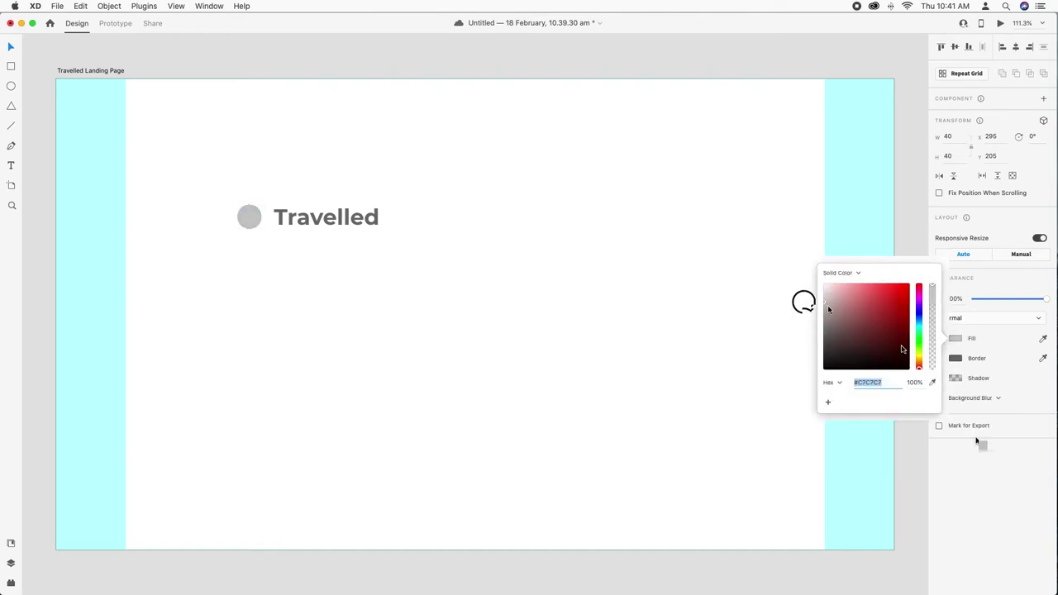
pyautogui.click(990, 493)
# Format the "Travelled" text in all caps with -10 character spacing and SemiBold weight
pyautogui.click(355, 228)
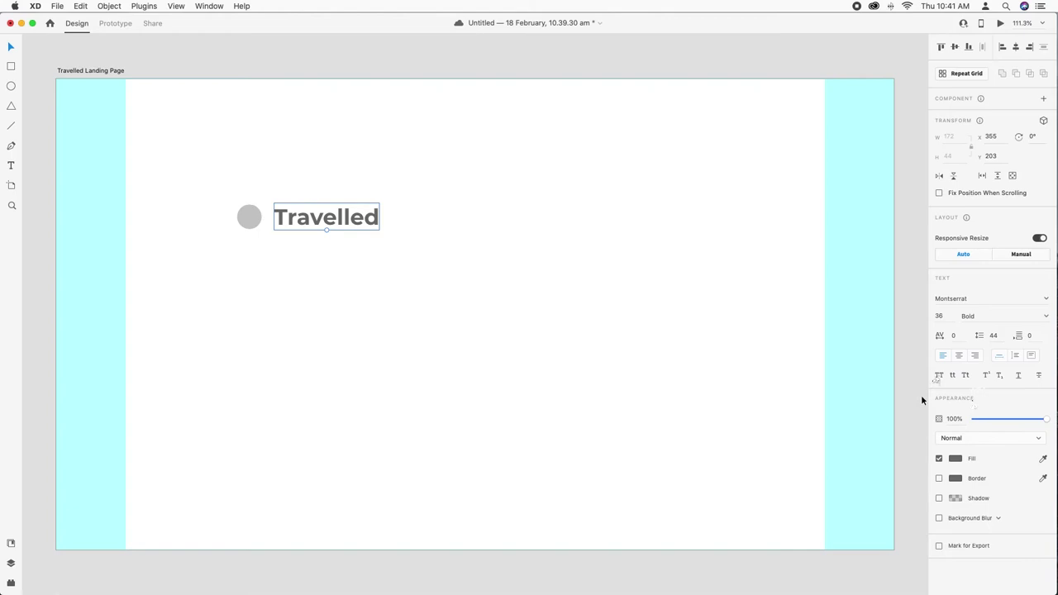
pyautogui.click(940, 375)
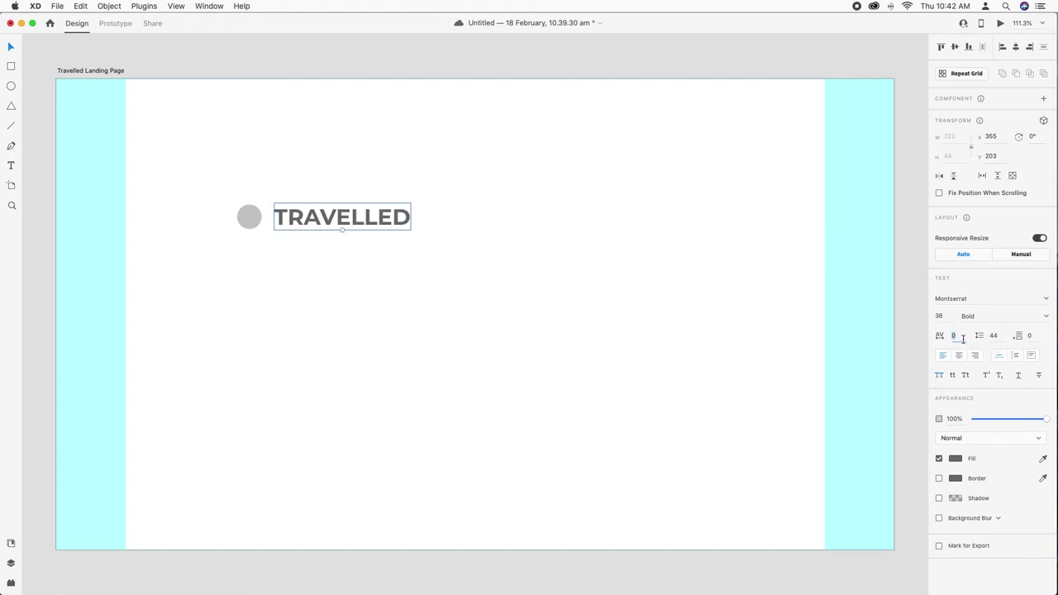
pyautogui.press('Return')
pyautogui.click(1046, 316)
pyautogui.click(984, 407)
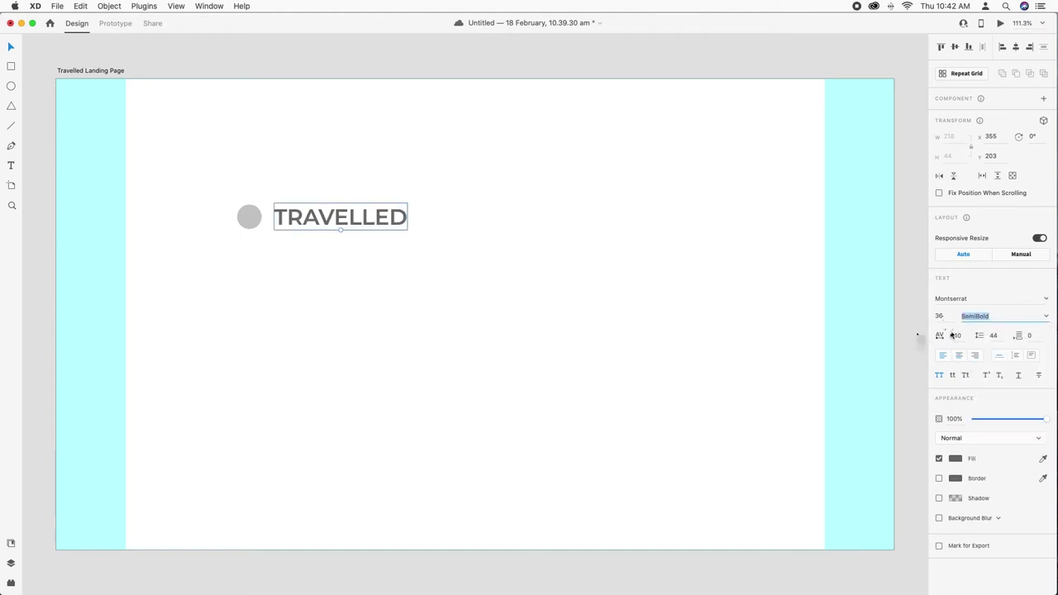
# Tighten the TRAVELLED text's character spacing to -40
pyautogui.write('z')
pyautogui.press('super+z')
pyautogui.click(298, 154)
pyautogui.press('z')
pyautogui.moveTo(231, 191); pyautogui.dragTo(405, 246)
pyautogui.press('v')
pyautogui.click(552, 322)
pyautogui.click(958, 336)
pyautogui.hotkey('shift', 'Down')
pyautogui.hotkey('shift', 'Down')
pyautogui.hotkey('shift', 'Down')
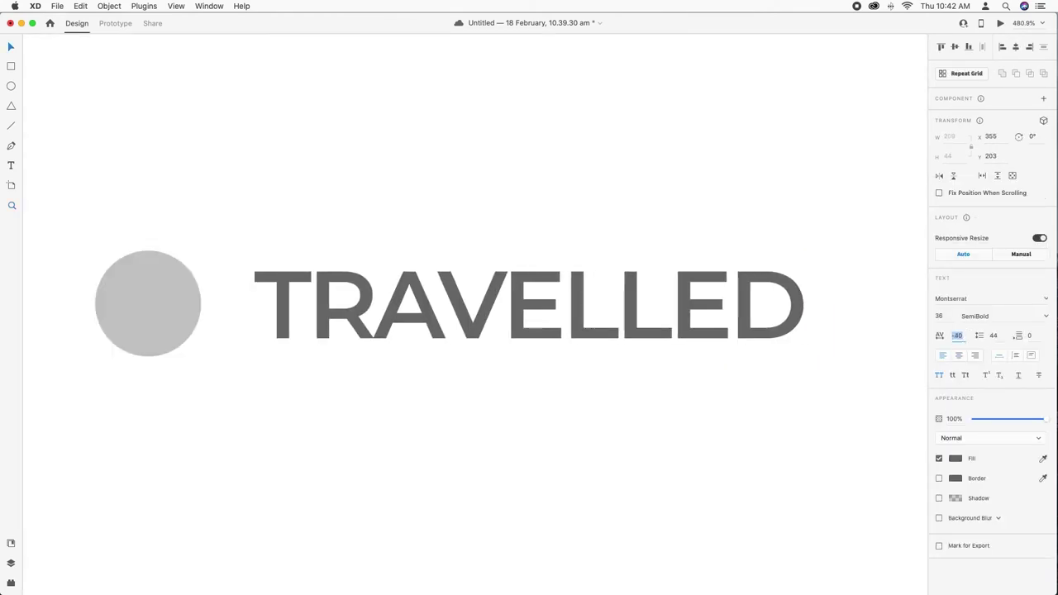
# Resize the circle to about 26 by 26 and place it close before the first letter of TRAVELLED
pyautogui.click(152, 313)
pyautogui.moveTo(153, 317); pyautogui.dragTo(286, 307)
pyautogui.press('super+z')
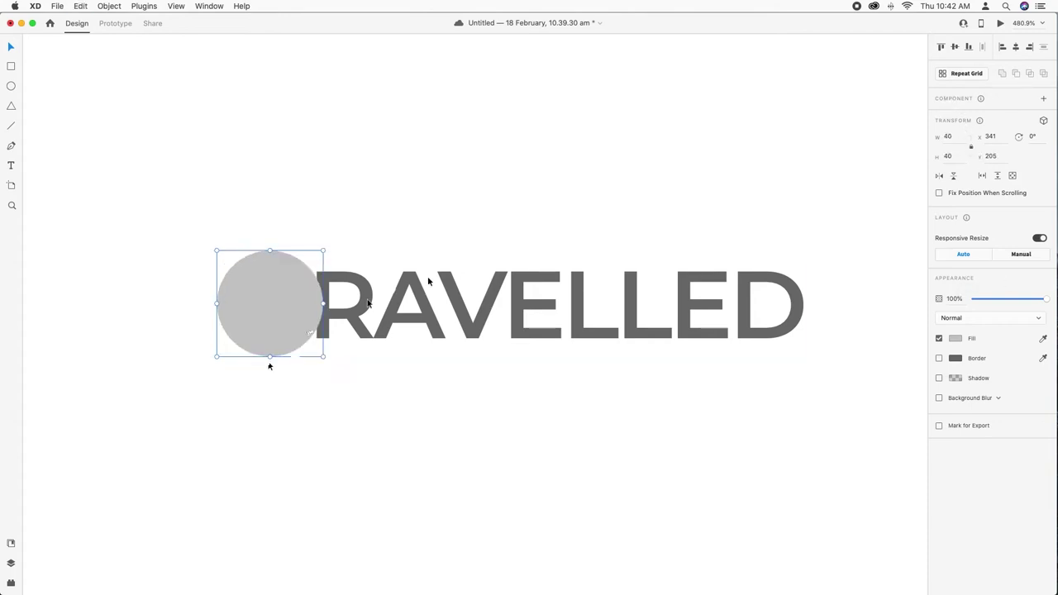
pyautogui.moveTo(323, 303); pyautogui.dragTo(196, 316)
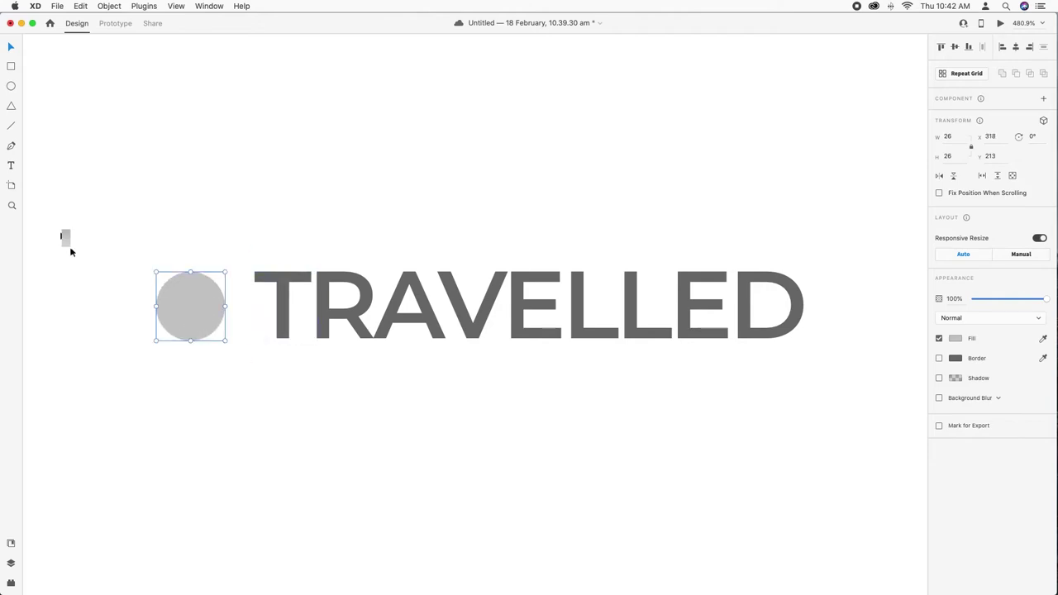
# Group the gray circle and the TRAVELLED text together
pyautogui.keyDown('shift'); pyautogui.click(285, 304); pyautogui.keyUp('shift')
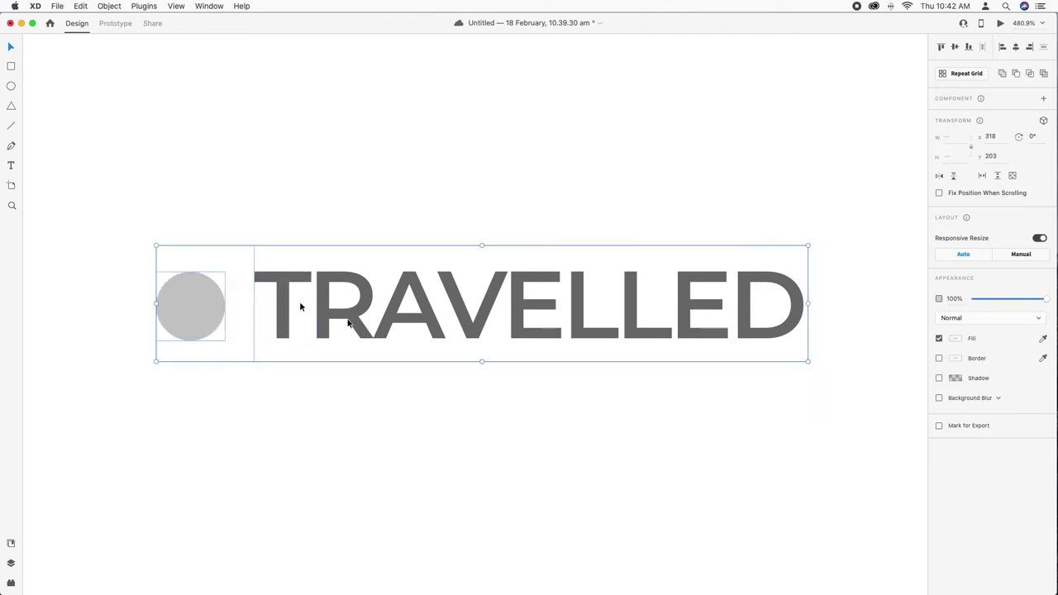
pyautogui.rightClick(425, 316)
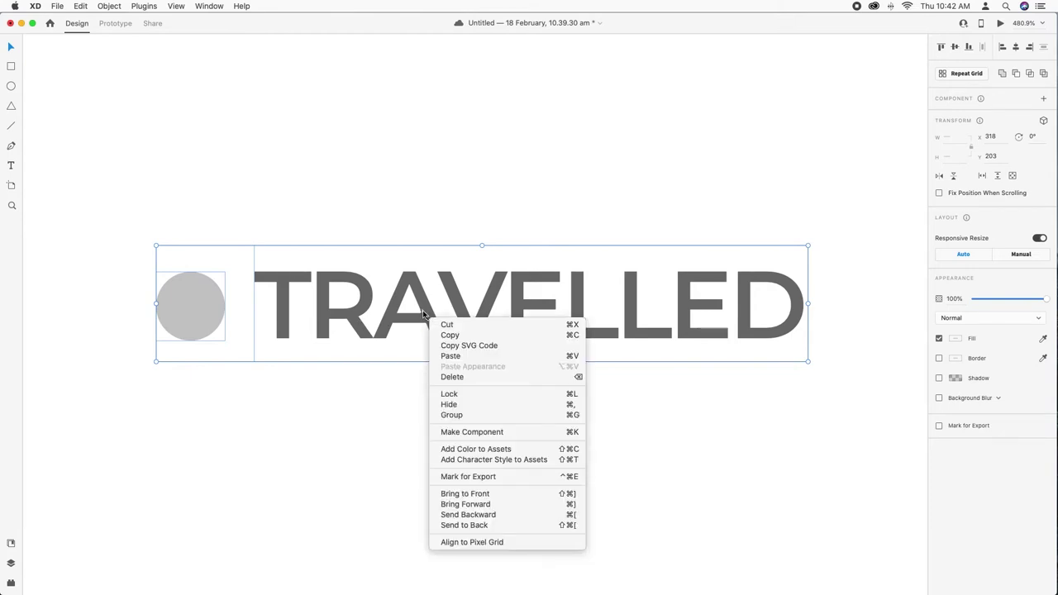
pyautogui.click(421, 312)
pyautogui.click(12, 565)
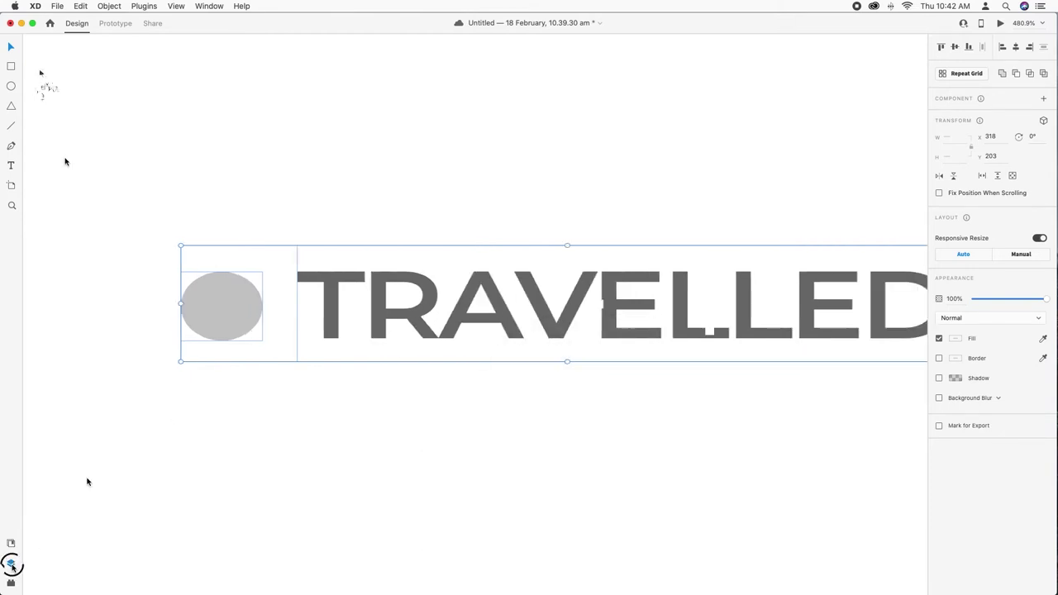
pyautogui.rightClick(58, 101)
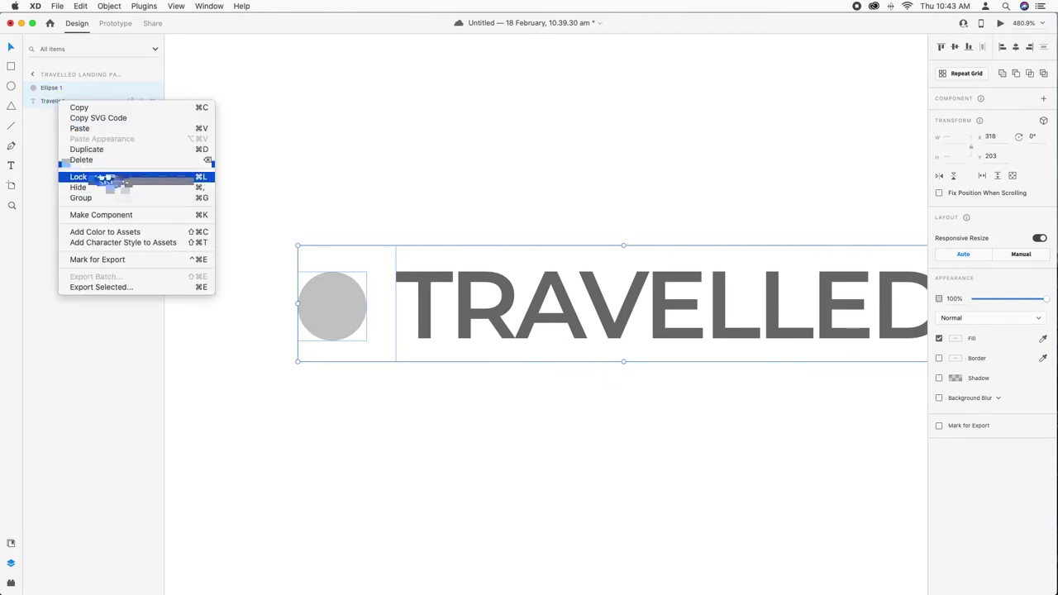
pyautogui.click(130, 198)
# Rename the logo group's layer as "Business Name"
pyautogui.doubleClick(62, 88)
pyautogui.write('l')
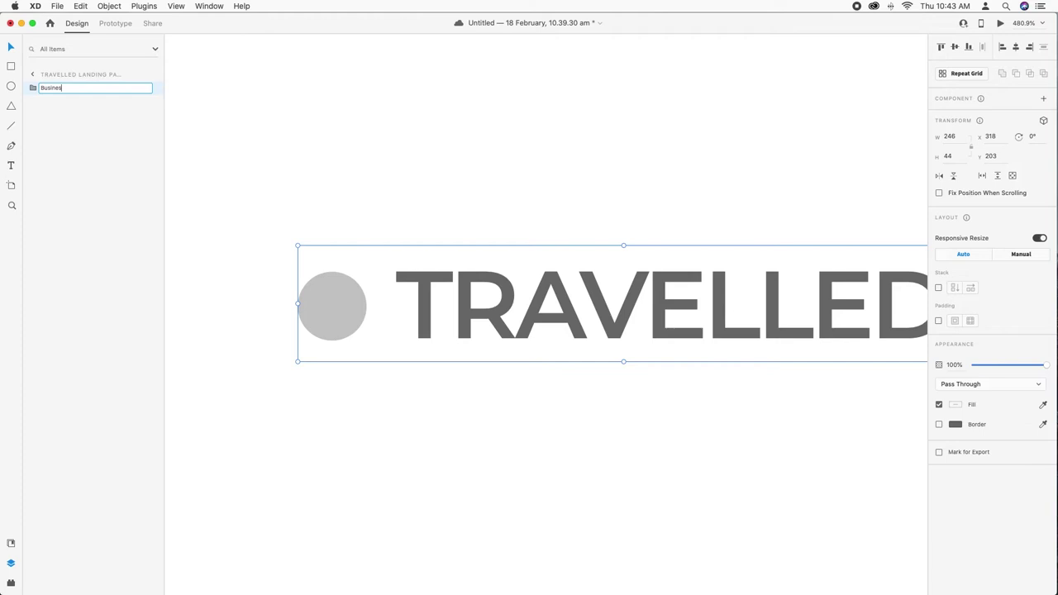
pyautogui.press('Return')
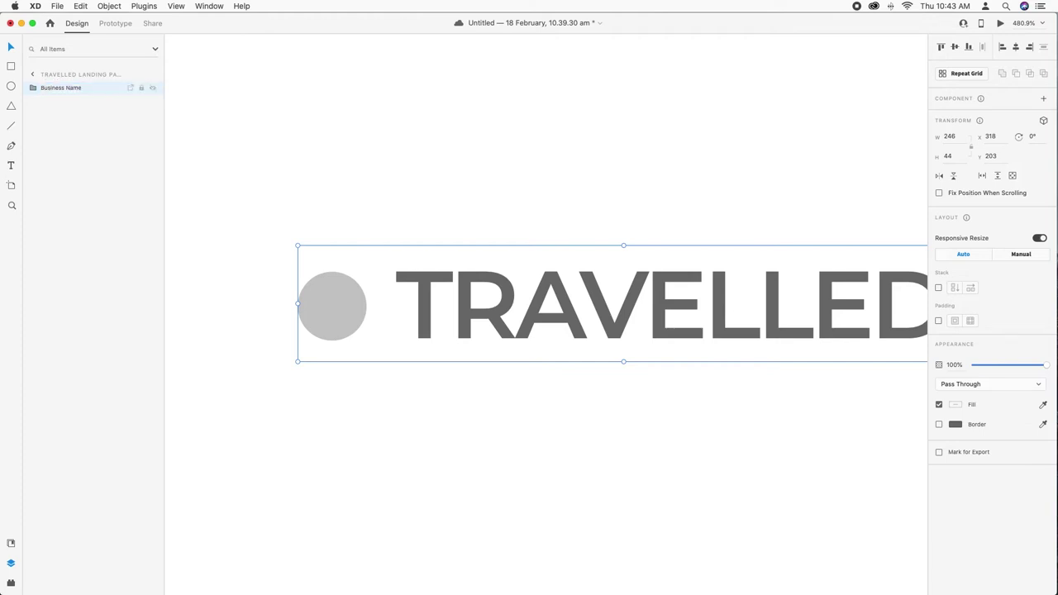
pyautogui.click(11, 563)
# Cover the whole artboard with a borderless 1366 by 768 rectangle and send it behind the TRAVELLED logo
pyautogui.press('cmd+0')
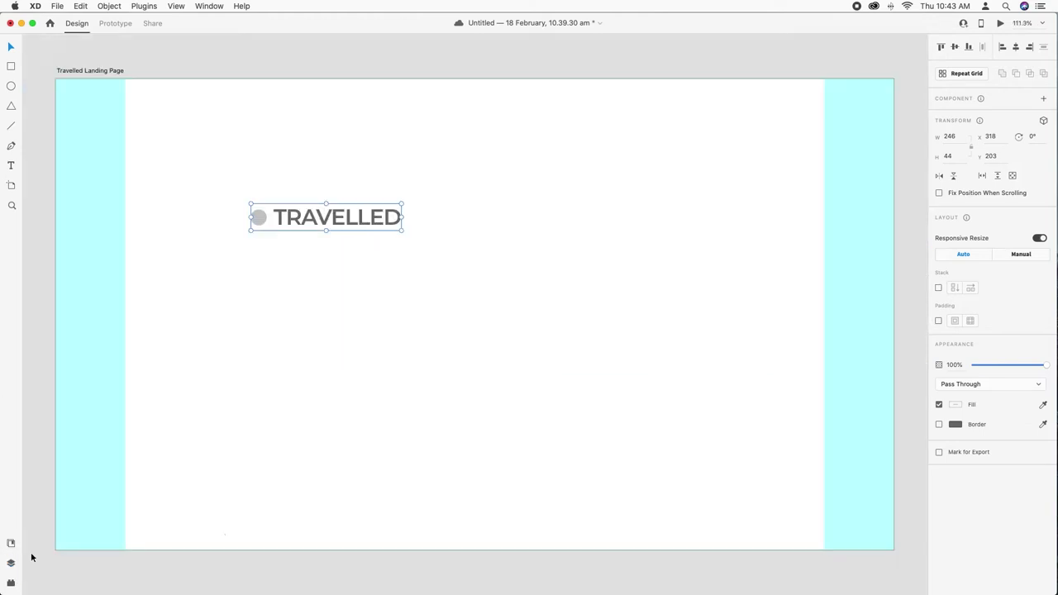
pyautogui.click(153, 268)
pyautogui.press('r')
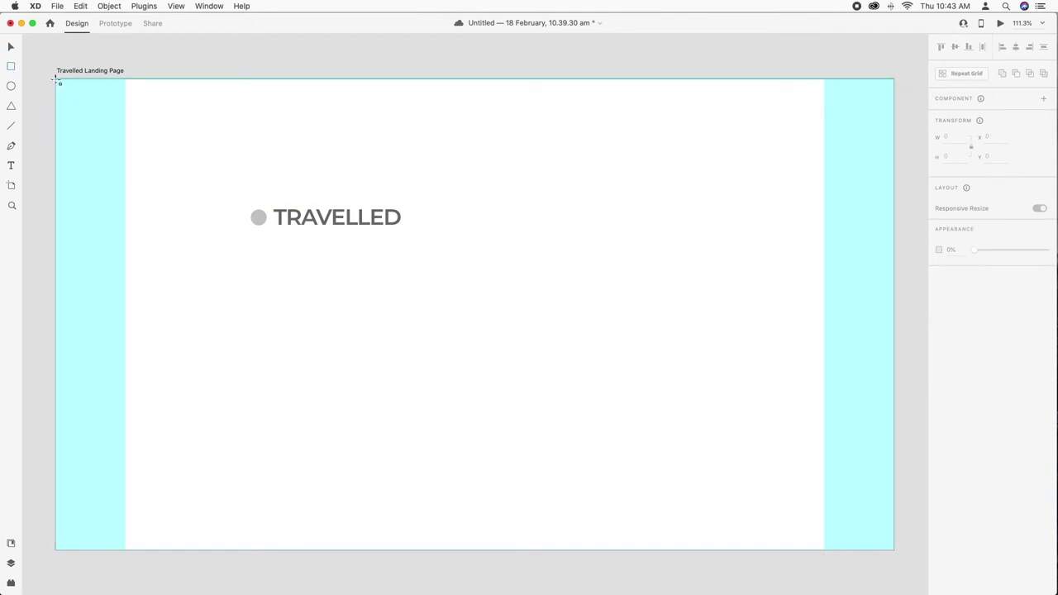
pyautogui.moveTo(57, 82)
pyautogui.mouseDown()
pyautogui.moveTo(259, 207)
pyautogui.moveTo(893, 549)
pyautogui.mouseUp()
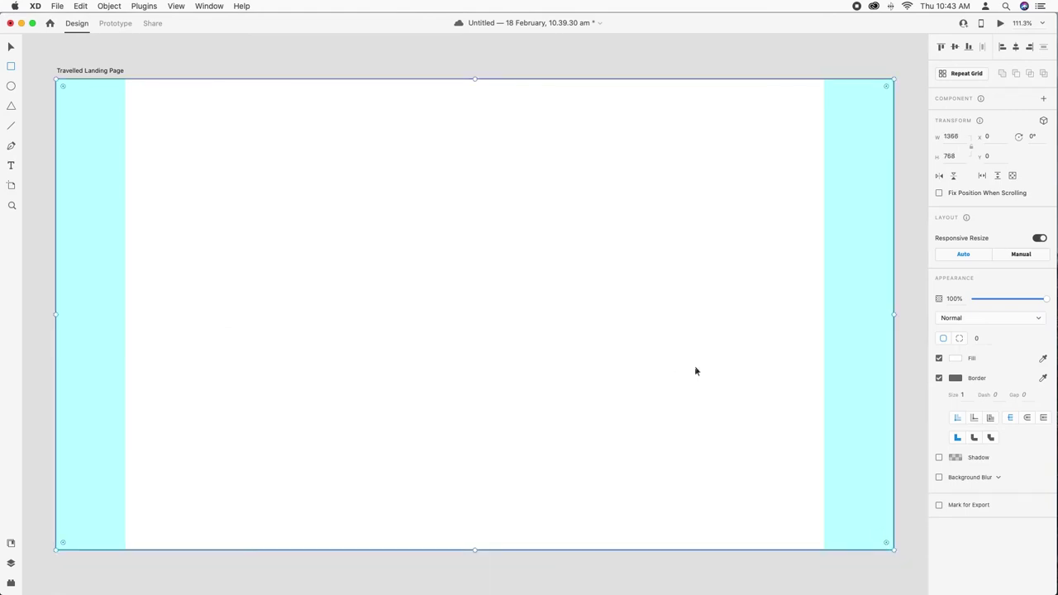
pyautogui.click(939, 378)
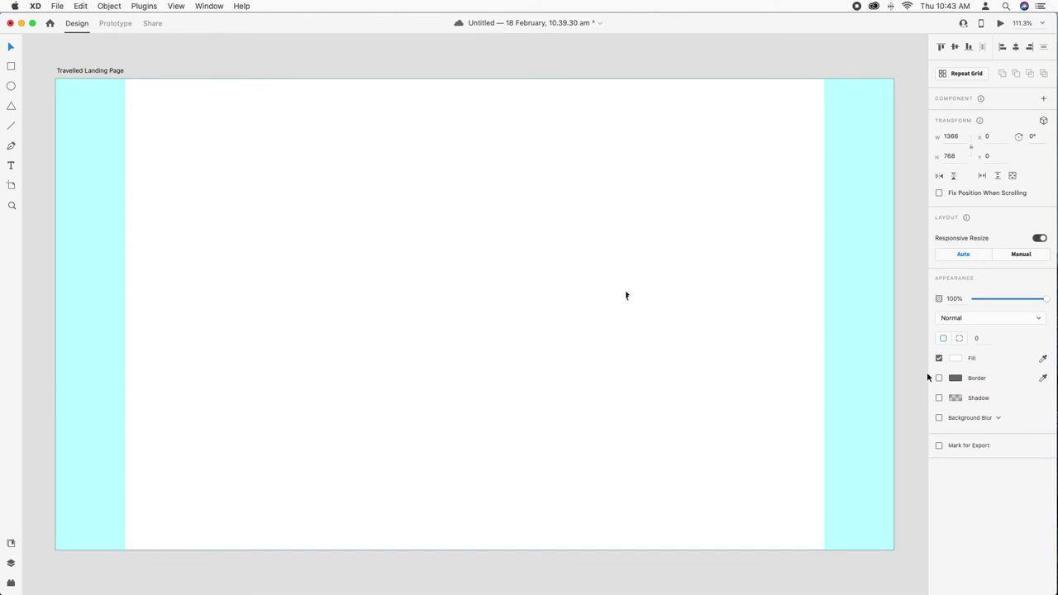
pyautogui.rightClick(621, 287)
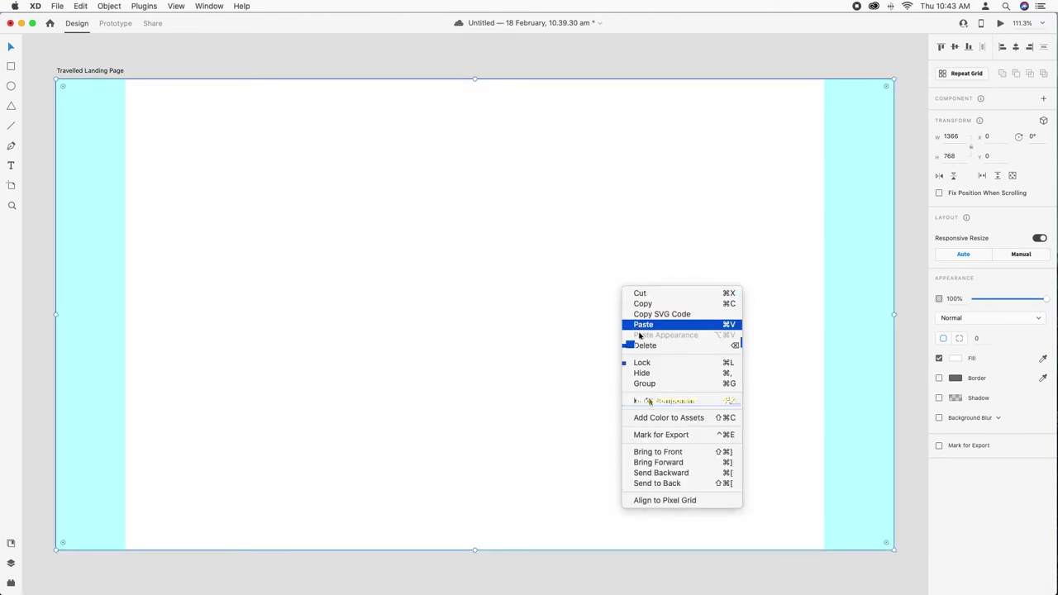
pyautogui.click(660, 473)
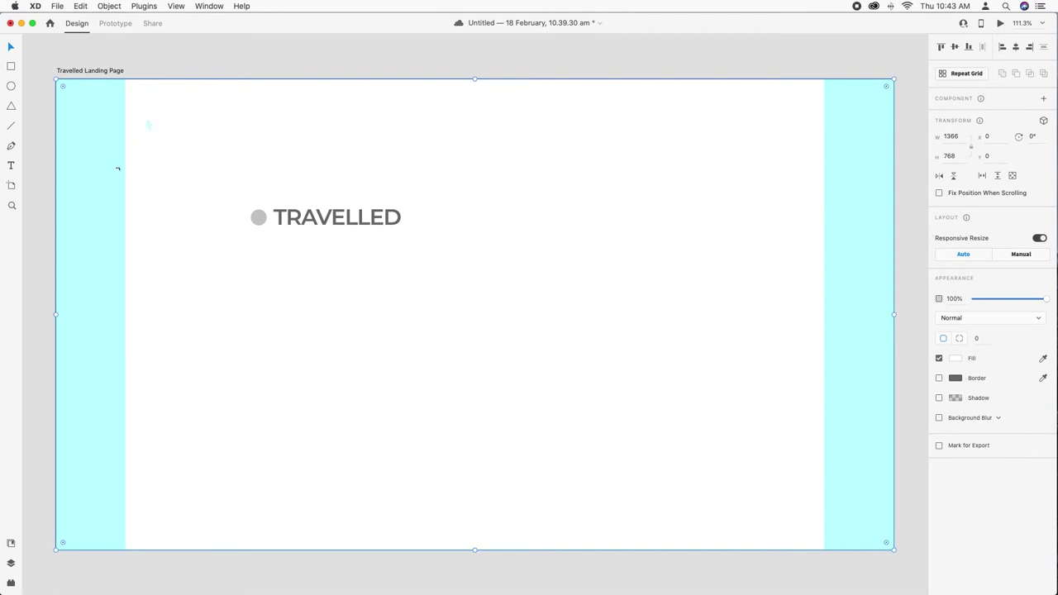
# Open the Pixels plugin and search its images for "barcelona"
pyautogui.click(144, 6)
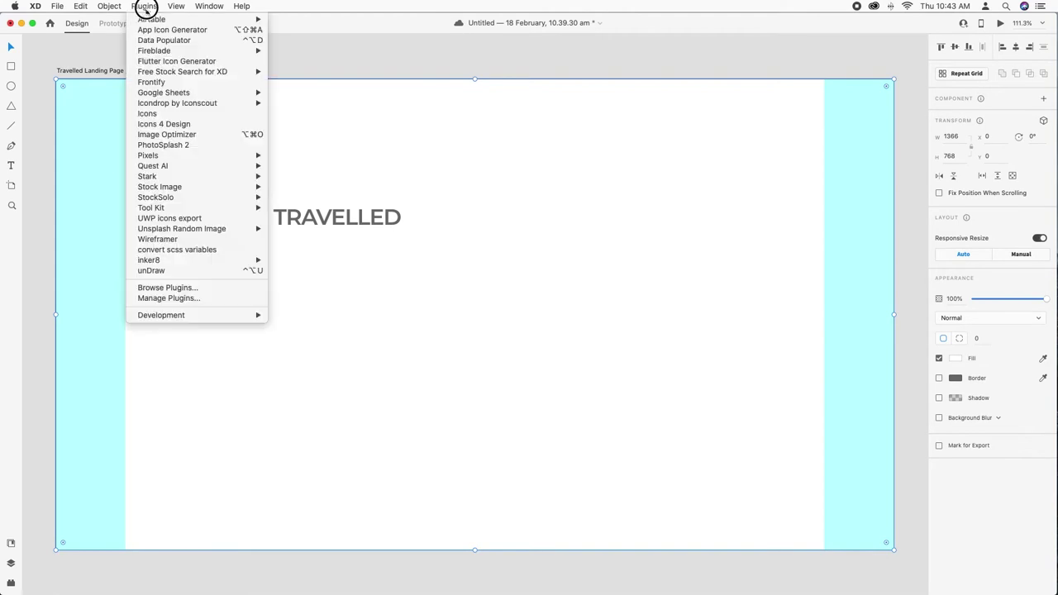
pyautogui.moveTo(187, 157)
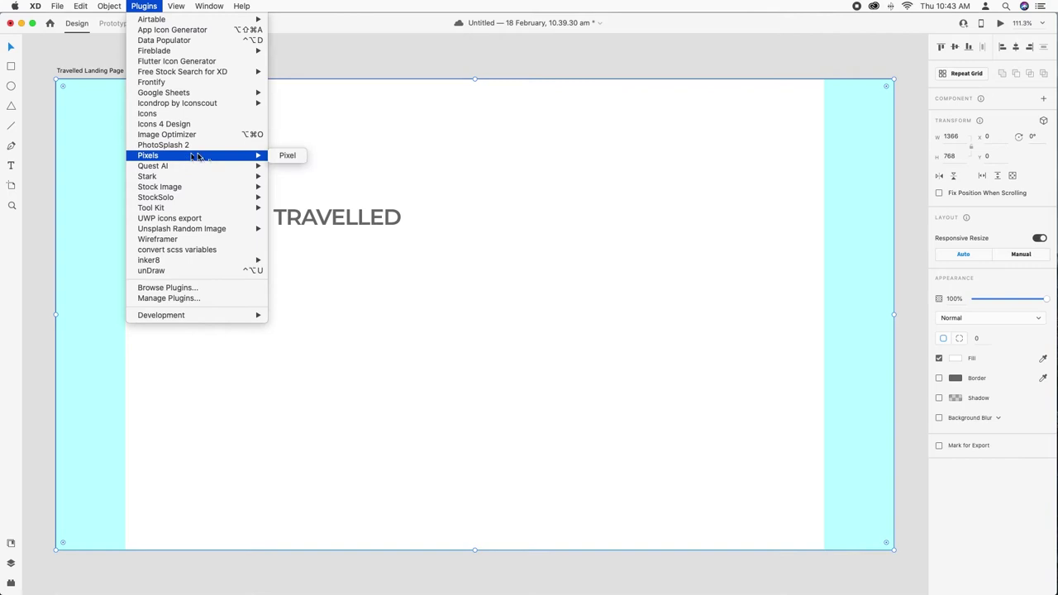
pyautogui.click(289, 157)
pyautogui.click(80, 105)
pyautogui.write('bacelona')
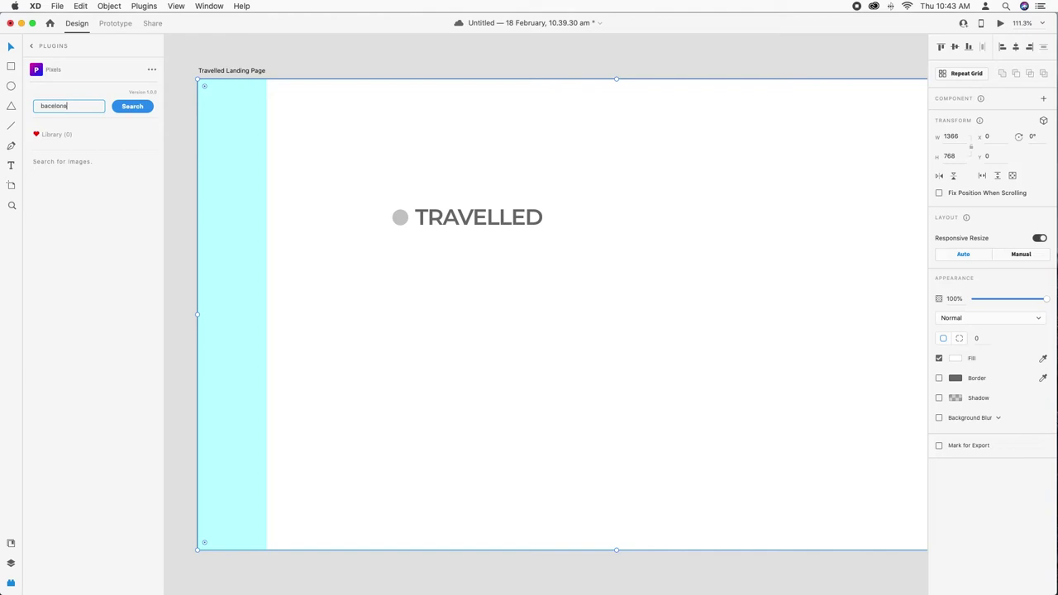
pyautogui.press('Return')
pyautogui.click(49, 107)
pyautogui.click(48, 106)
pyautogui.write('r')
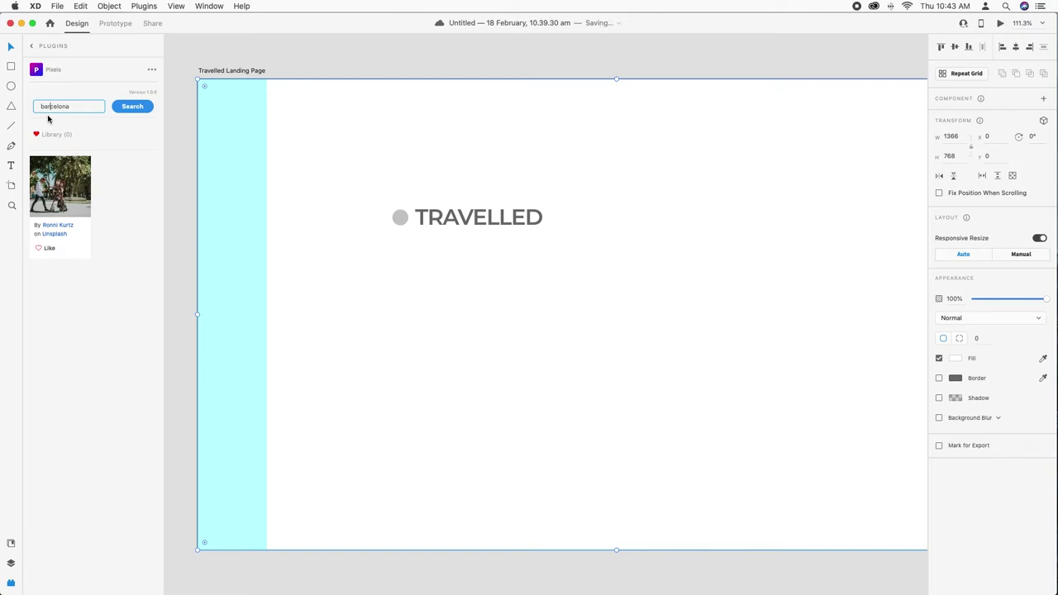
pyautogui.press('Return')
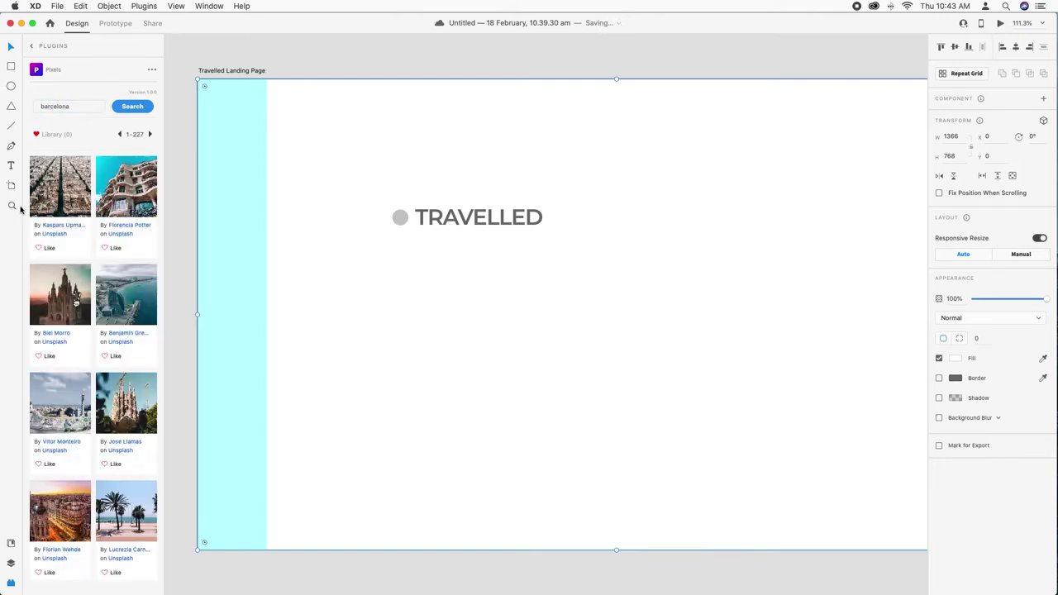
# Try the golden sunset street photo and the aerial city blocks photo as the rectangle's fill
pyautogui.scroll(-1, 76, 297)
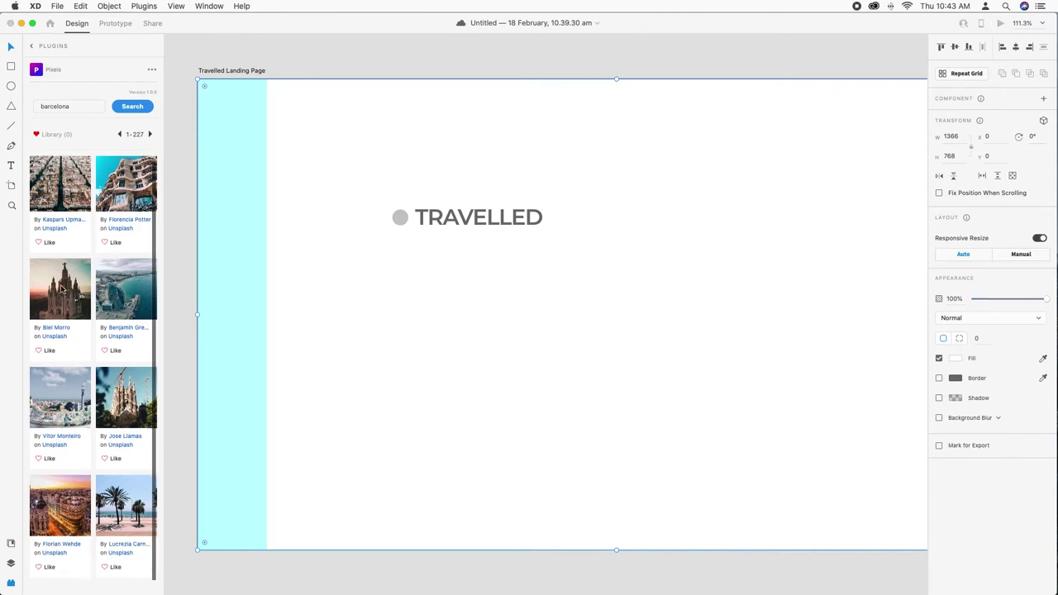
pyautogui.click(64, 208)
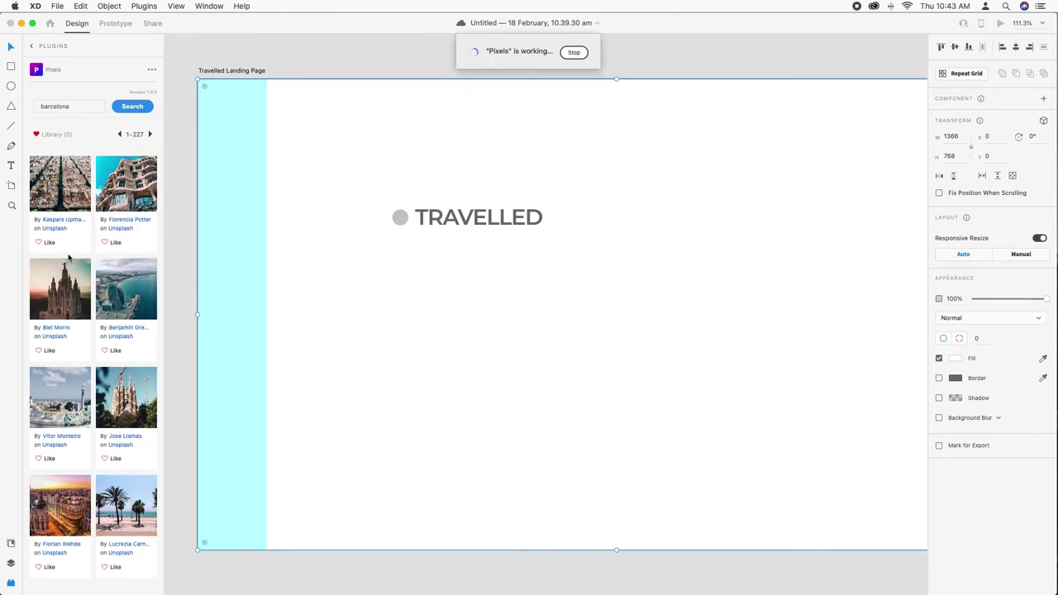
pyautogui.scroll(-4, 70, 273)
pyautogui.click(83, 419)
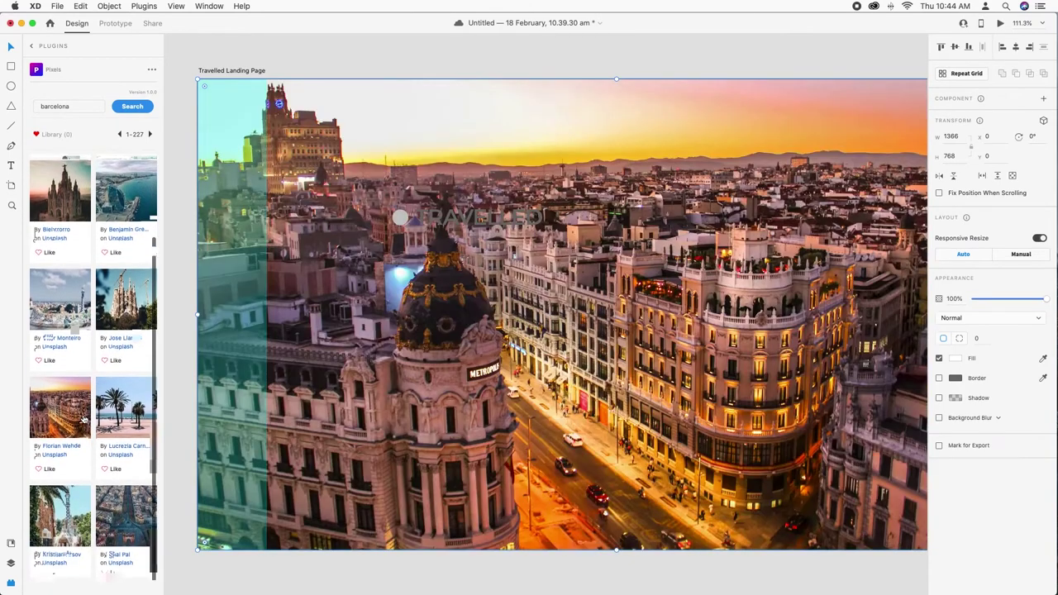
pyautogui.scroll(4, 82, 419)
pyautogui.click(83, 302)
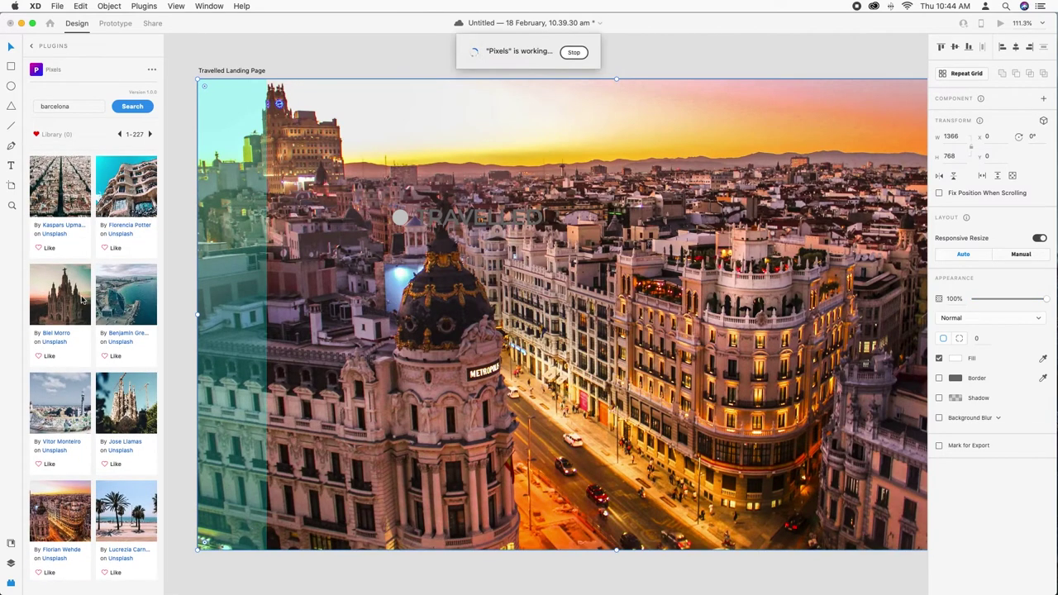
pyautogui.click(59, 192)
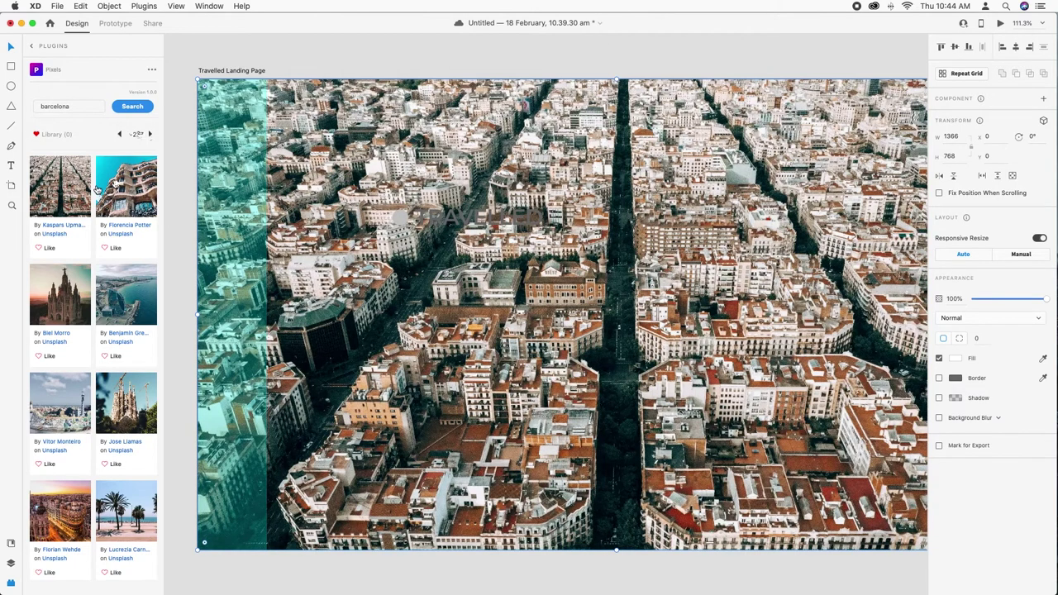
# Try the pink-cloud skyline, sunlit basilica towers and mosaic facade photos from the second results page as the rectangle's fill
pyautogui.click(150, 135)
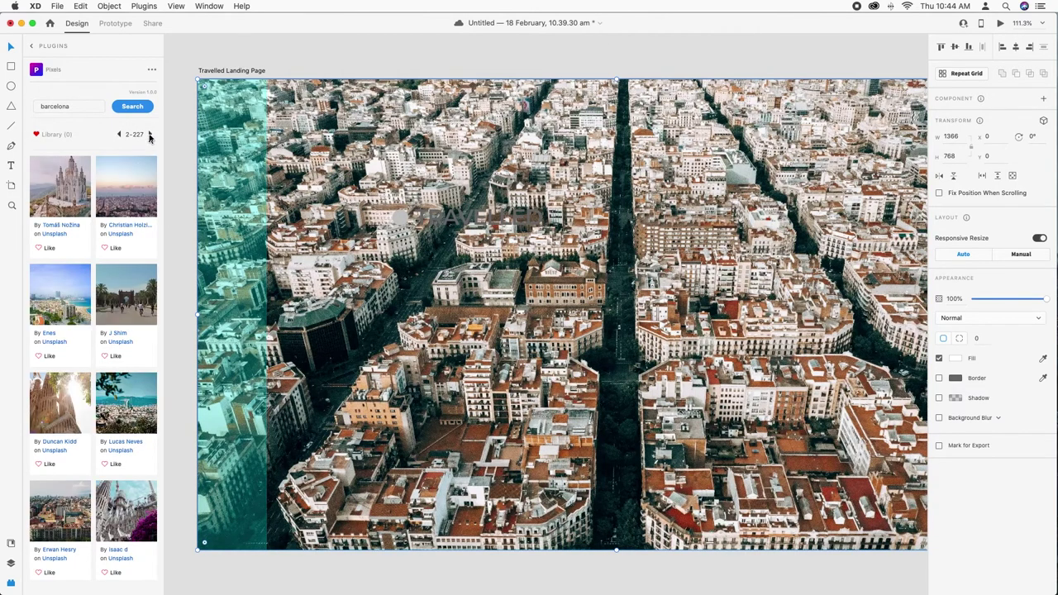
pyautogui.click(128, 209)
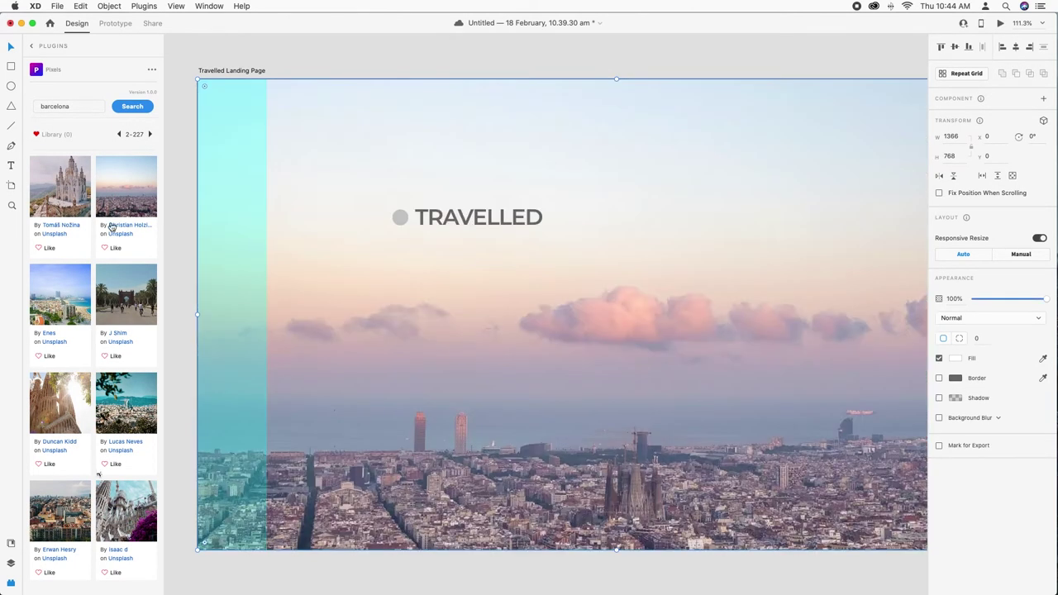
pyautogui.click(56, 401)
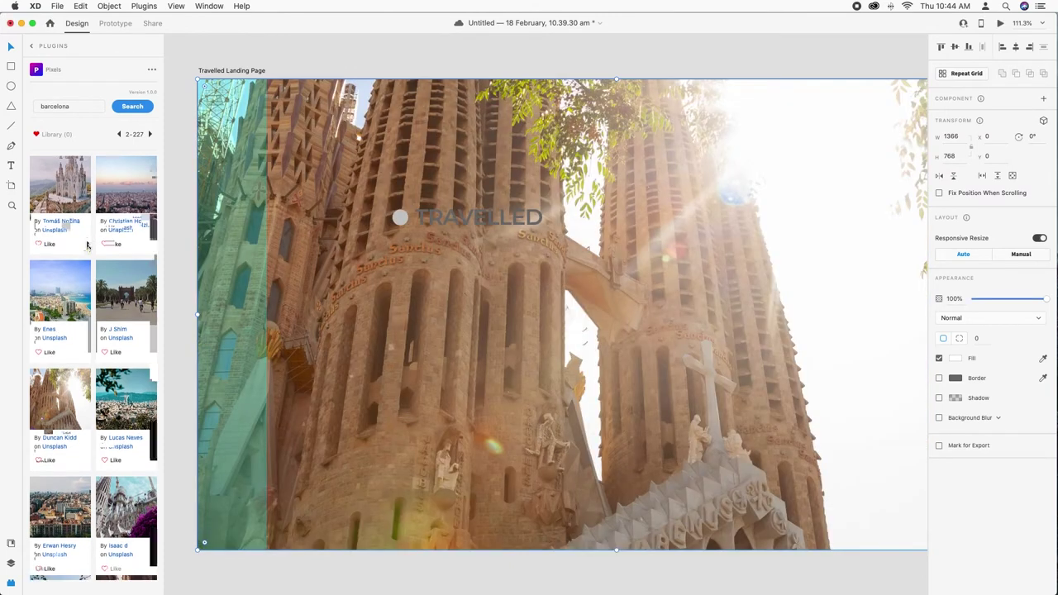
pyautogui.scroll(-3, 59, 496)
pyautogui.click(59, 506)
# Search the Pixels images for "netherlands"
pyautogui.doubleClick(80, 106)
pyautogui.write('netherlans')
pyautogui.press('Return')
pyautogui.click(72, 107)
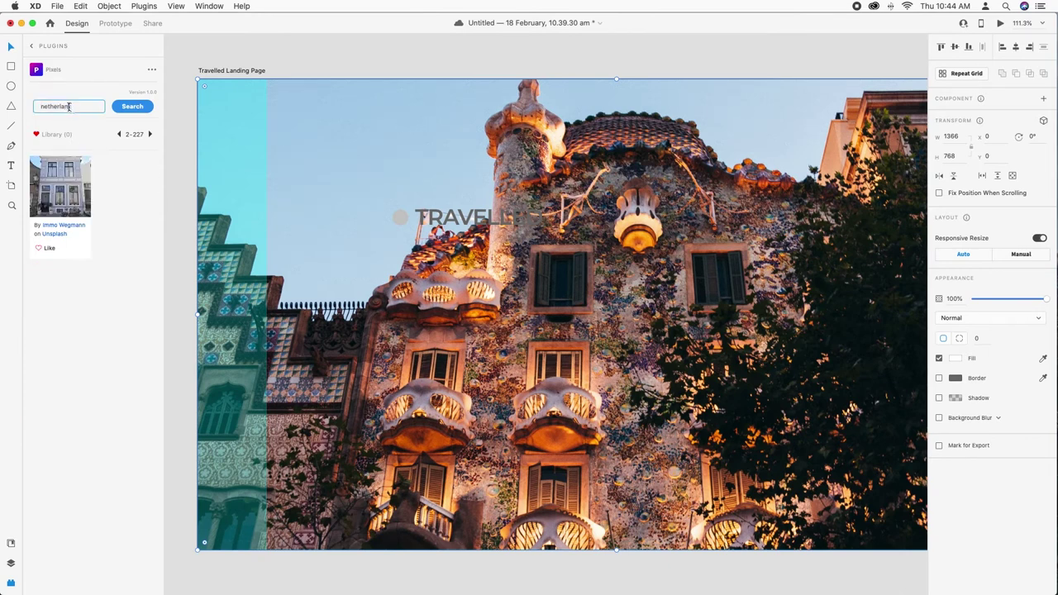
pyautogui.press('BackSpace')
pyautogui.write('d')
pyautogui.press('Return')
# Try the dark windmill photo as the rectangle's fill and browse further pages of netherlands images
pyautogui.click(60, 175)
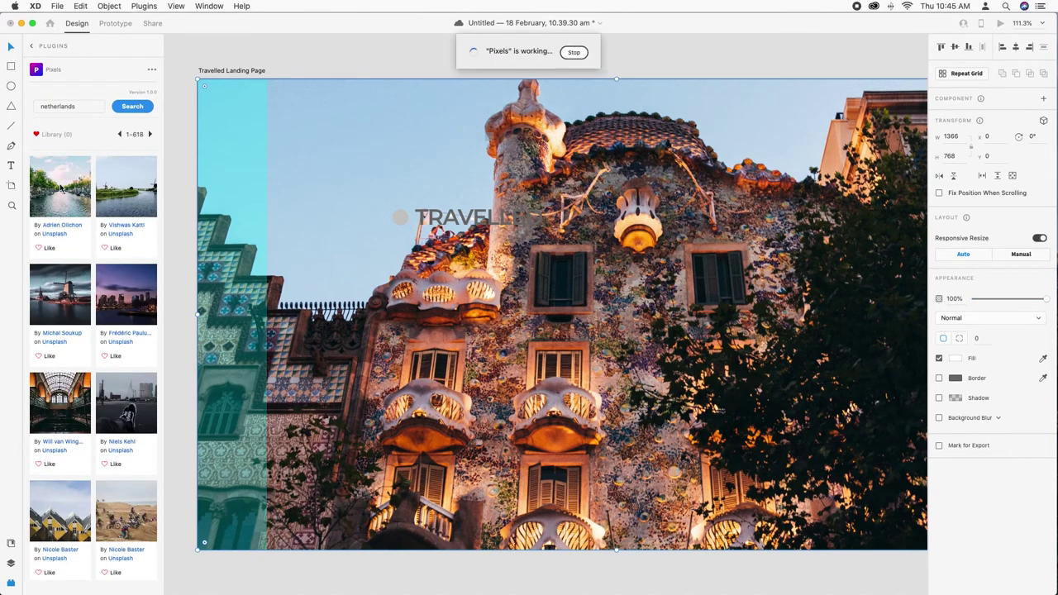
pyautogui.click(86, 265)
pyautogui.scroll(-3, 86, 273)
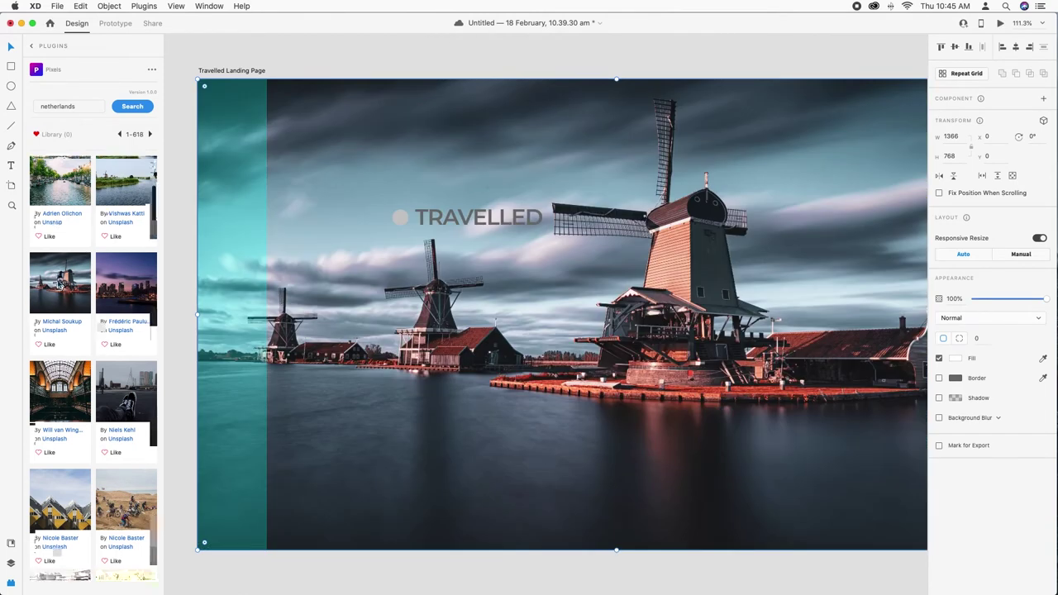
pyautogui.click(150, 134)
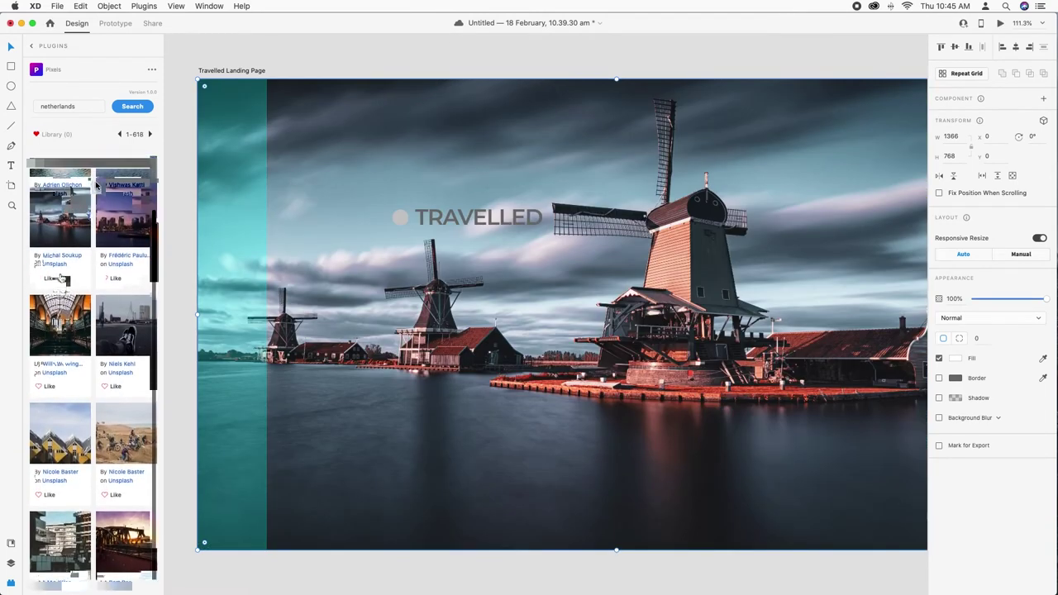
pyautogui.scroll(-3, 107, 169)
pyautogui.click(149, 138)
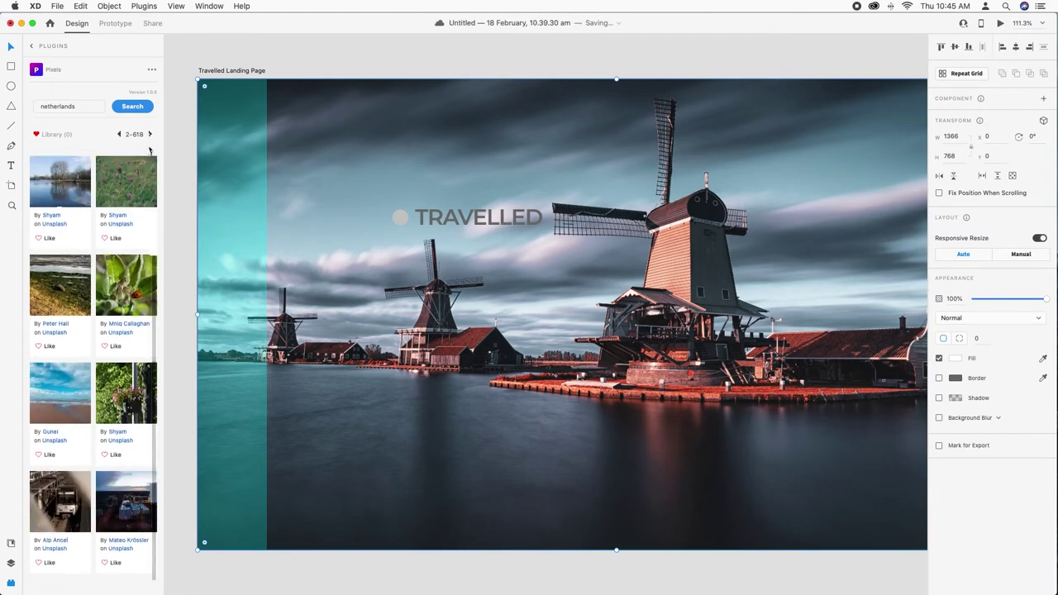
pyautogui.scroll(-1, 116, 227)
pyautogui.scroll(-3, 115, 230)
pyautogui.click(151, 135)
pyautogui.scroll(-3, 111, 269)
# Search the Pixels images for "amsterdam" and fill the rectangle with the canal photo at sunset
pyautogui.doubleClick(58, 105)
pyautogui.write('amsterdam')
pyautogui.press('Return')
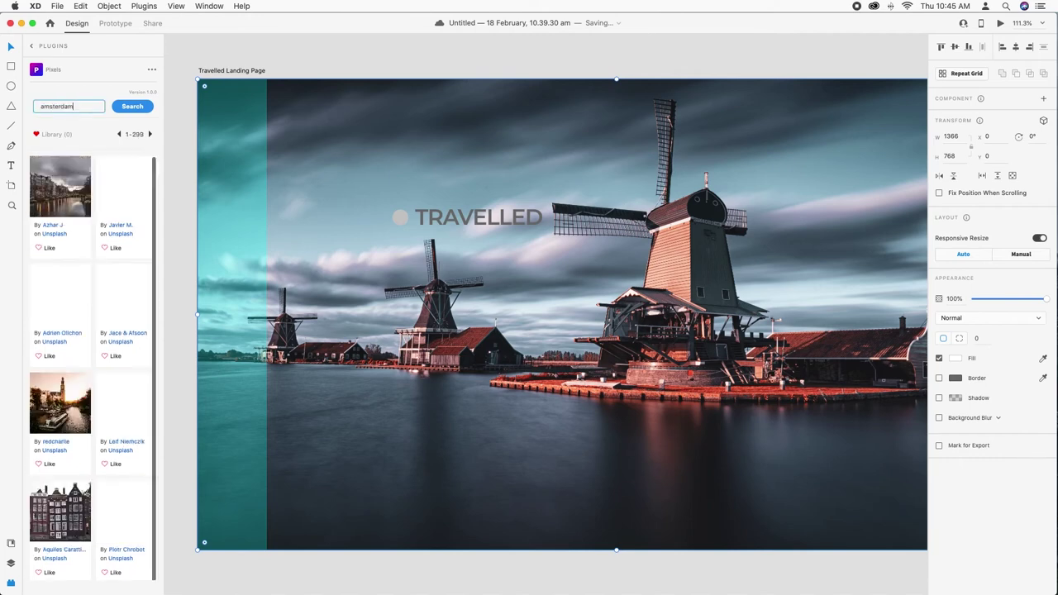
pyautogui.click(114, 296)
pyautogui.scroll(-1, 86, 324)
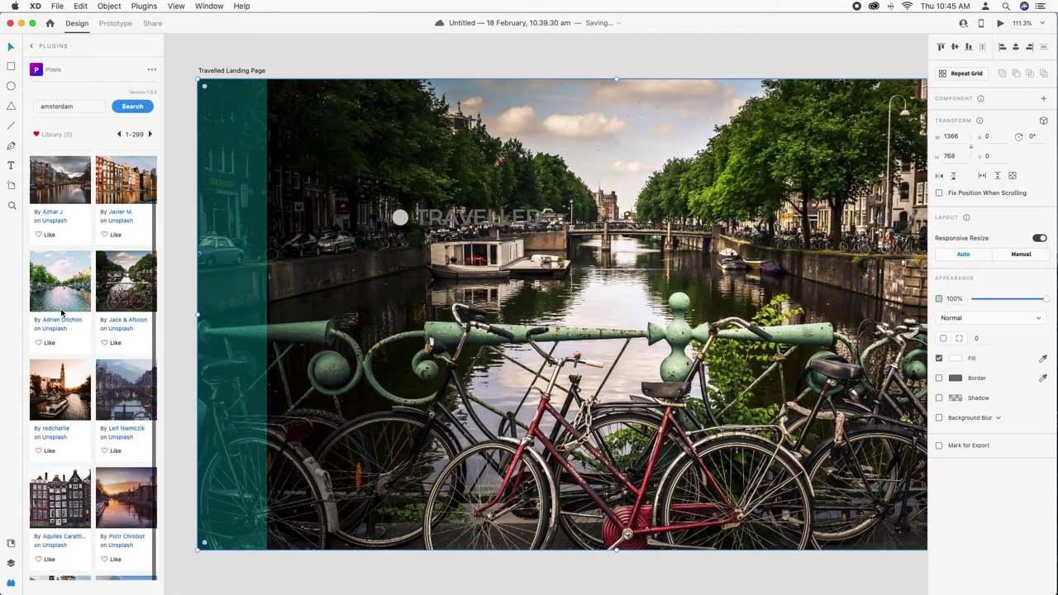
pyautogui.click(68, 285)
pyautogui.scroll(1, 83, 302)
pyautogui.click(106, 317)
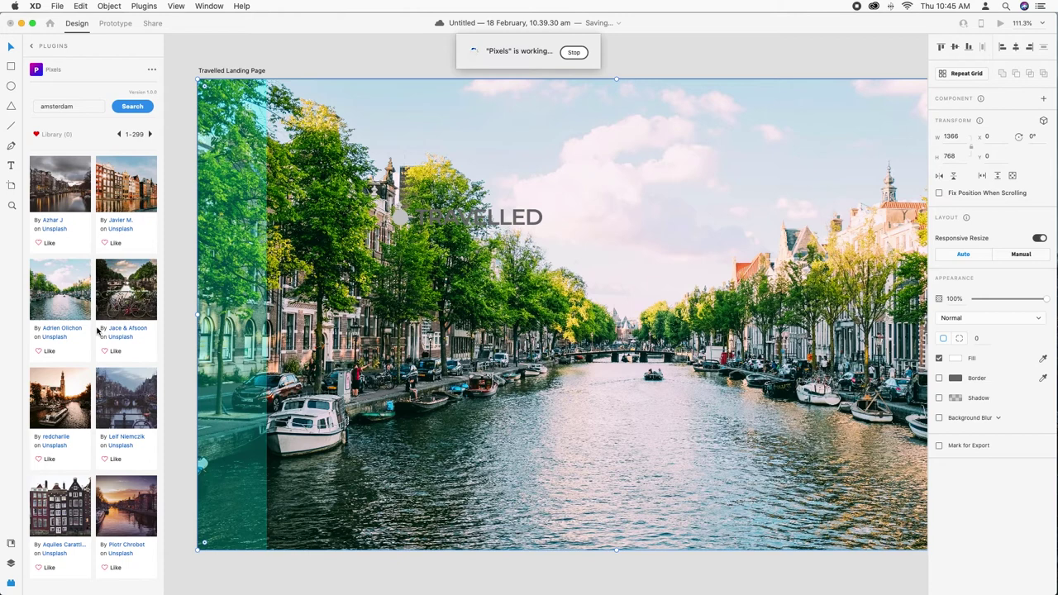
pyautogui.scroll(-5, 83, 372)
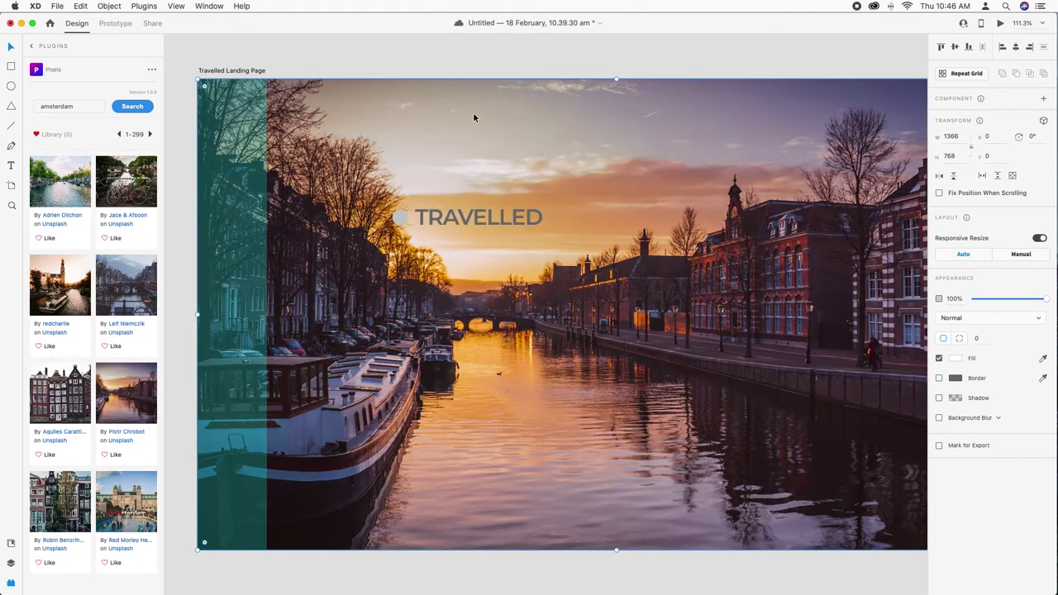
# Move the TRAVELLED logo group to the upper-left start of the layout grid's content area, at X 113, Y 27
pyautogui.click(473, 111)
pyautogui.moveTo(464, 216); pyautogui.dragTo(340, 112)
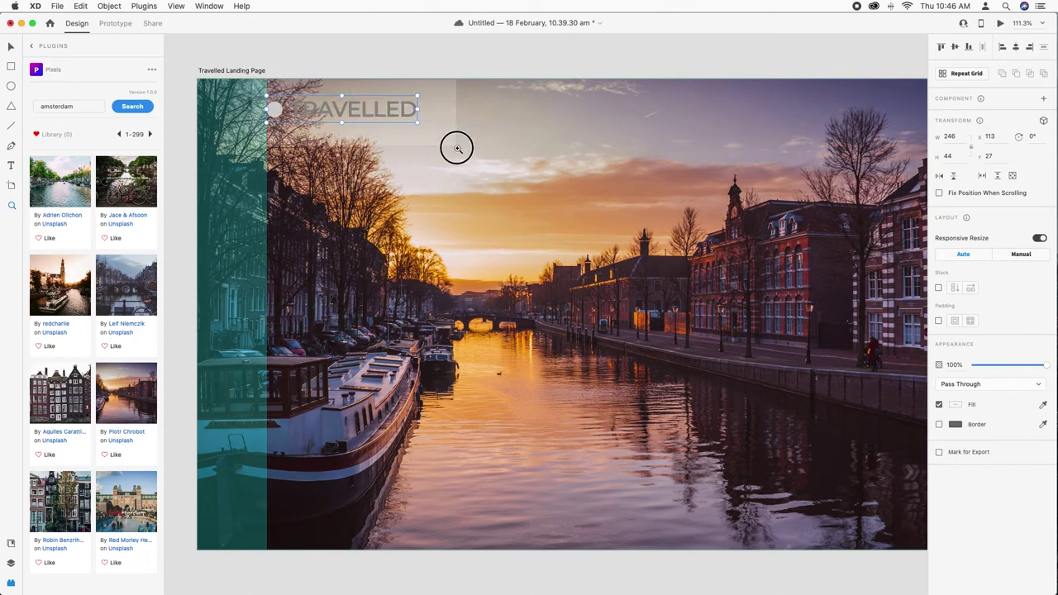
# Set the TRAVELLED logo group's vertical position to Y 40, keeping X at 113
pyautogui.moveTo(431, 172); pyautogui.dragTo(456, 148)
pyautogui.moveTo(374, 294); pyautogui.dragTo(401, 231)
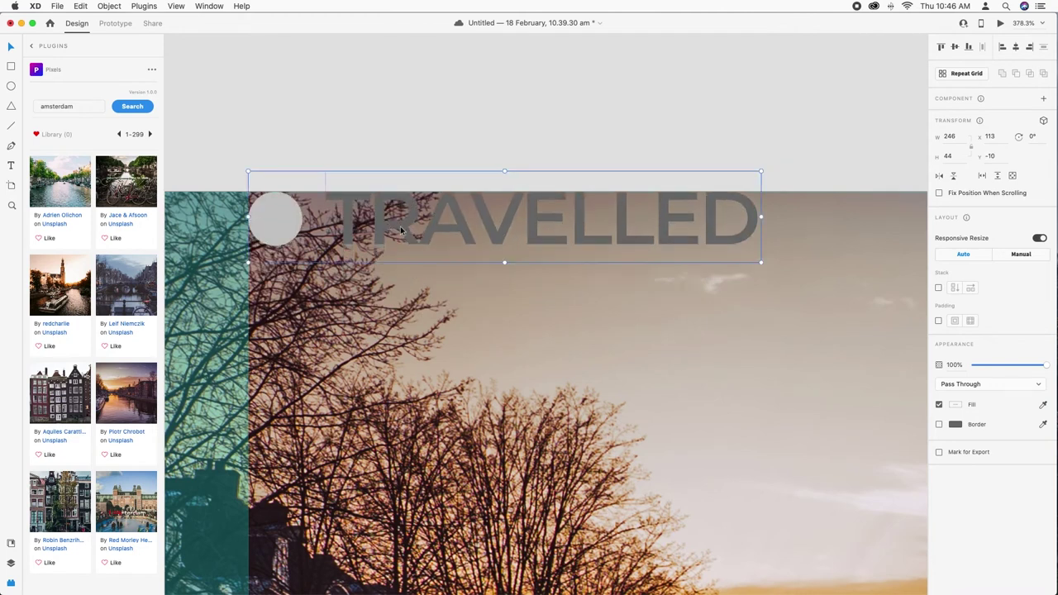
pyautogui.click(992, 139)
pyautogui.hotkey('shift', 'Up')
pyautogui.hotkey('shift', 'Down')
pyautogui.press('Tab')
pyautogui.hotkey('shift', 'Up')
pyautogui.hotkey('shift', 'Up')
pyautogui.hotkey('shift', 'Up')
pyautogui.hotkey('shift', 'Up')
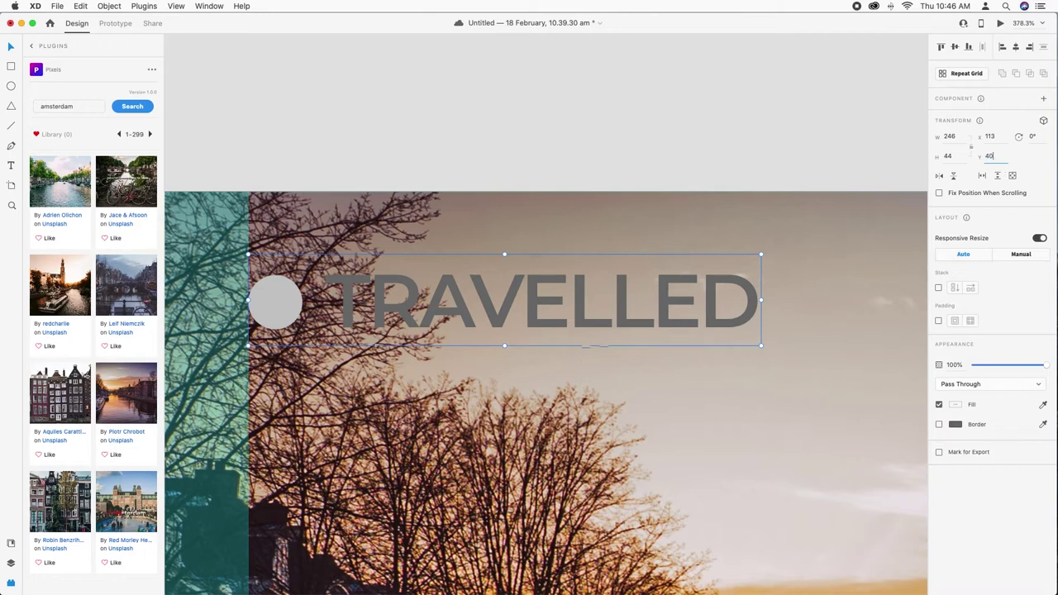
pyautogui.press('Return')
pyautogui.click(695, 137)
# Add the text "Book Now" in the sky near the upper-right end of the layout grid's content area
pyautogui.press('super+minus')
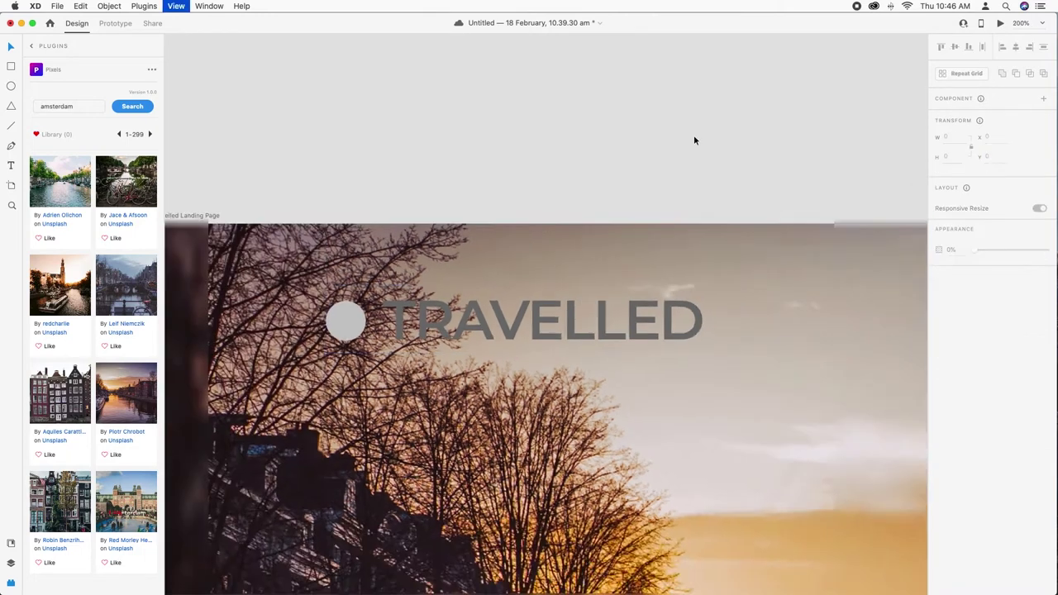
pyautogui.press('super+minus')
pyautogui.press('super+minus')
pyautogui.press('super+minus')
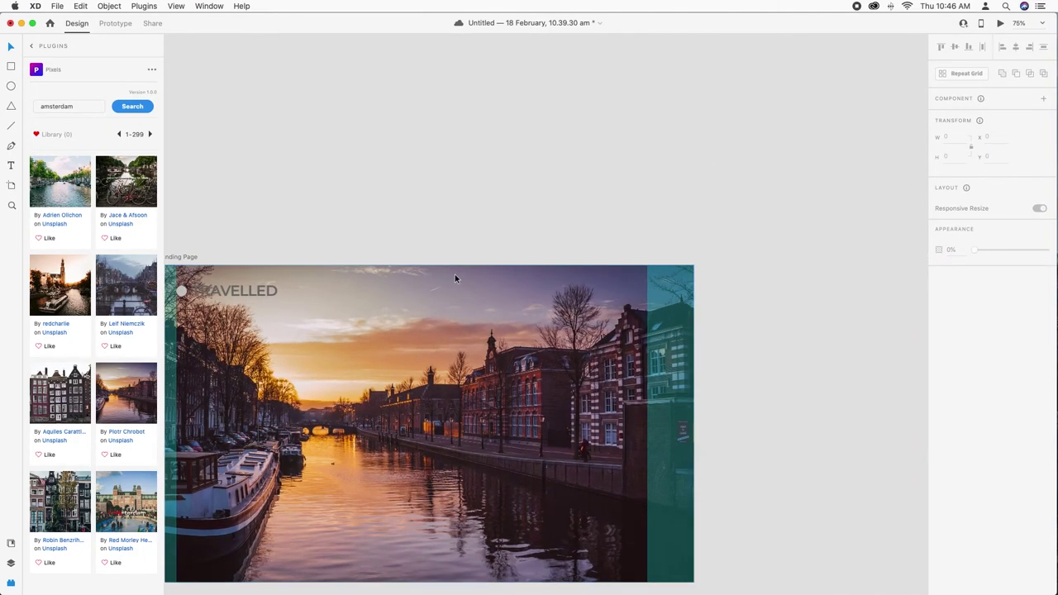
pyautogui.press('super+equal')
pyautogui.press('super+equal')
pyautogui.press('super+equal')
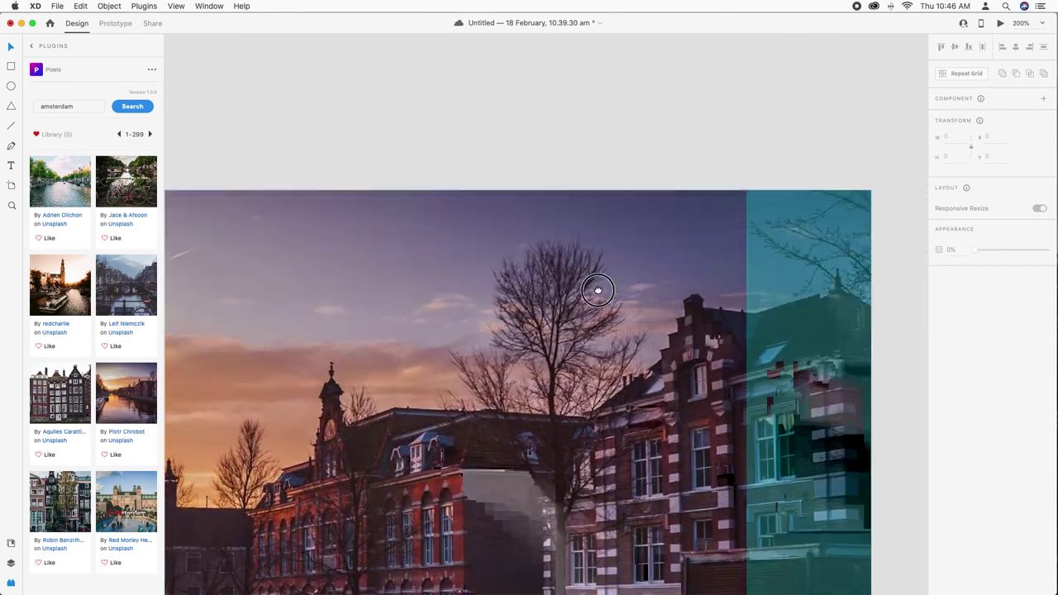
pyautogui.press('super+equal')
pyautogui.click(10, 166)
pyautogui.click(11, 583)
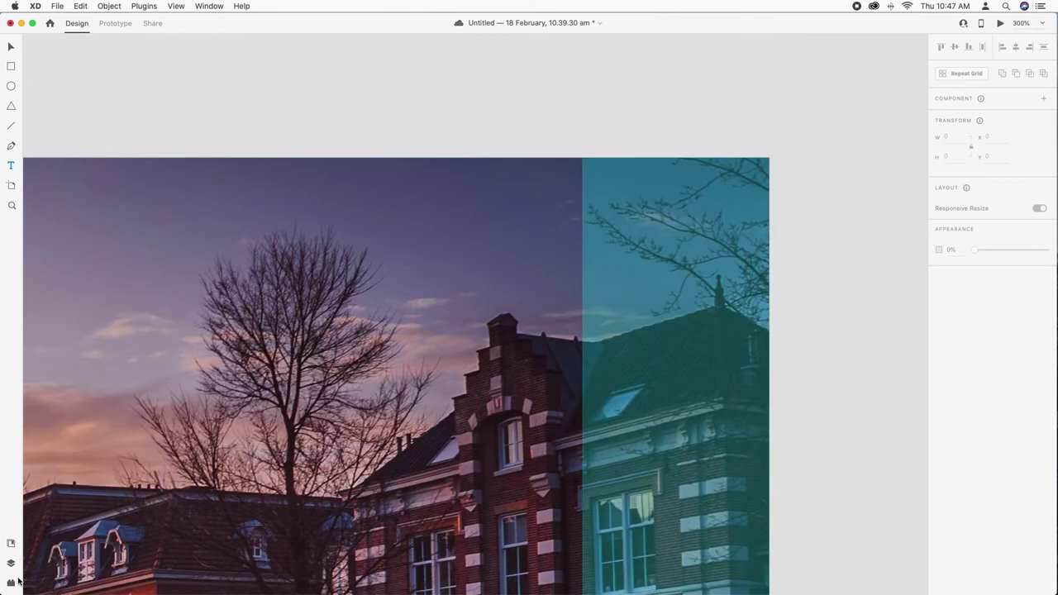
pyautogui.click(394, 232)
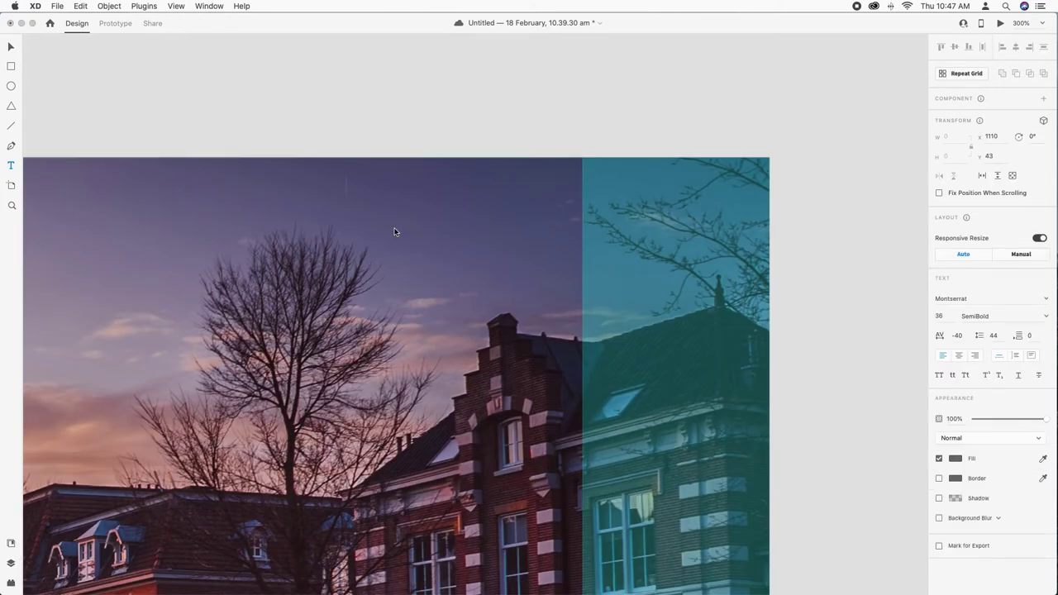
pyautogui.write('Book Now')
# Set the Book Now text's font size to 22
pyautogui.hotkey('ctrl', 'a')
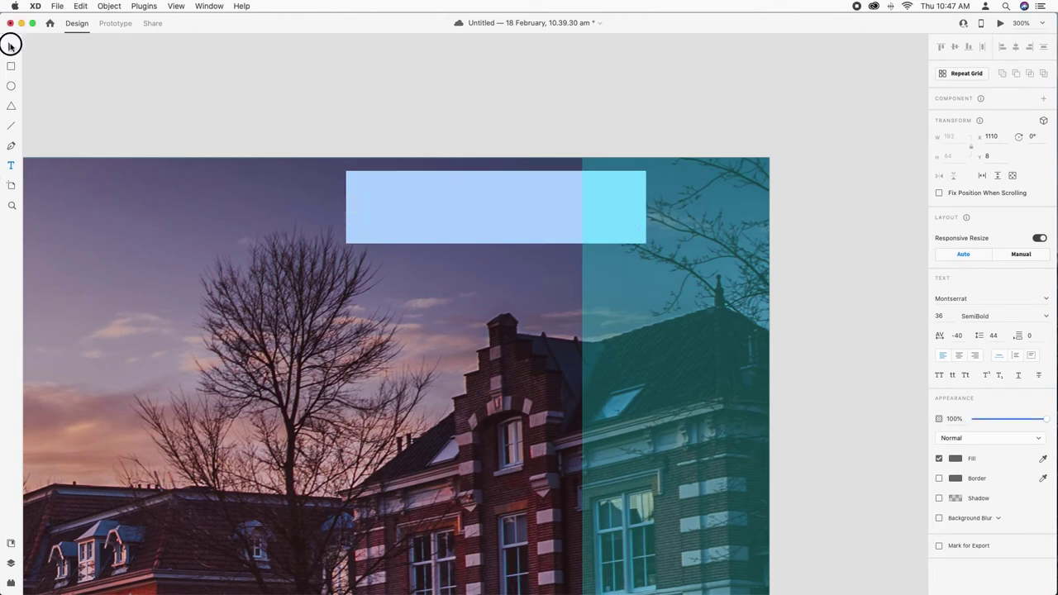
pyautogui.press('Escape')
pyautogui.click(940, 316)
pyautogui.write('22')
pyautogui.press('Return')
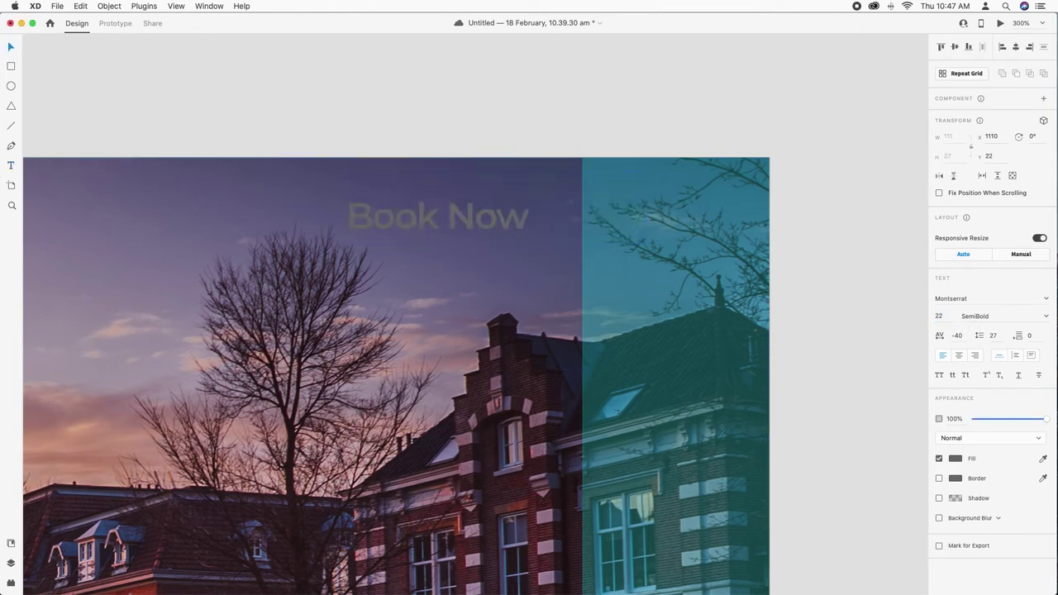
pyautogui.press('Escape')
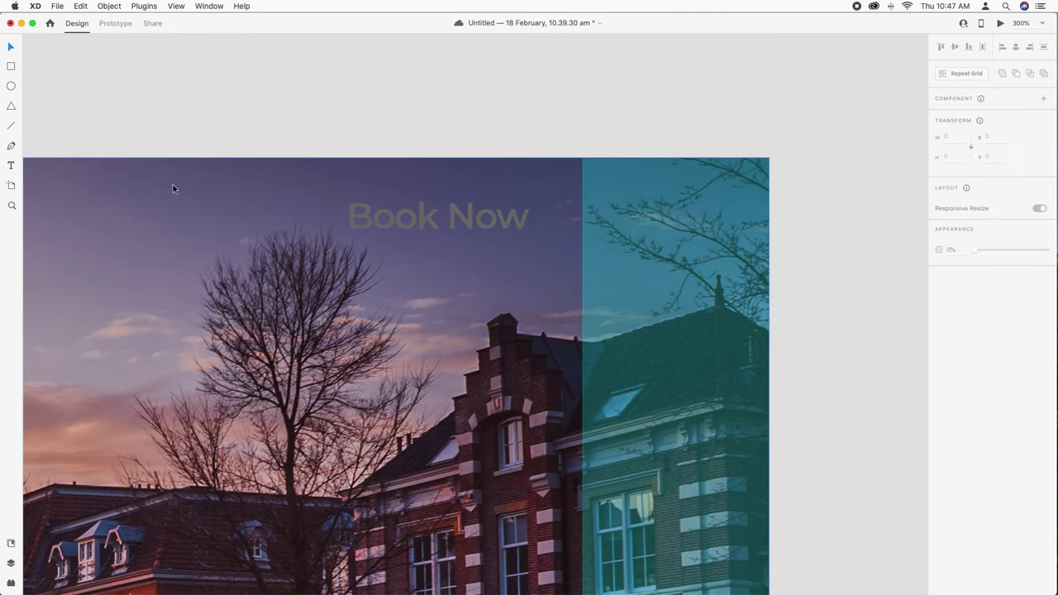
# Draw a borderless rectangle about 159 by 40 just below the Book Now text
pyautogui.press('r')
pyautogui.moveTo(268, 261)
pyautogui.mouseDown()
pyautogui.moveTo(433, 314)
pyautogui.moveTo(528, 324)
pyautogui.mouseUp()
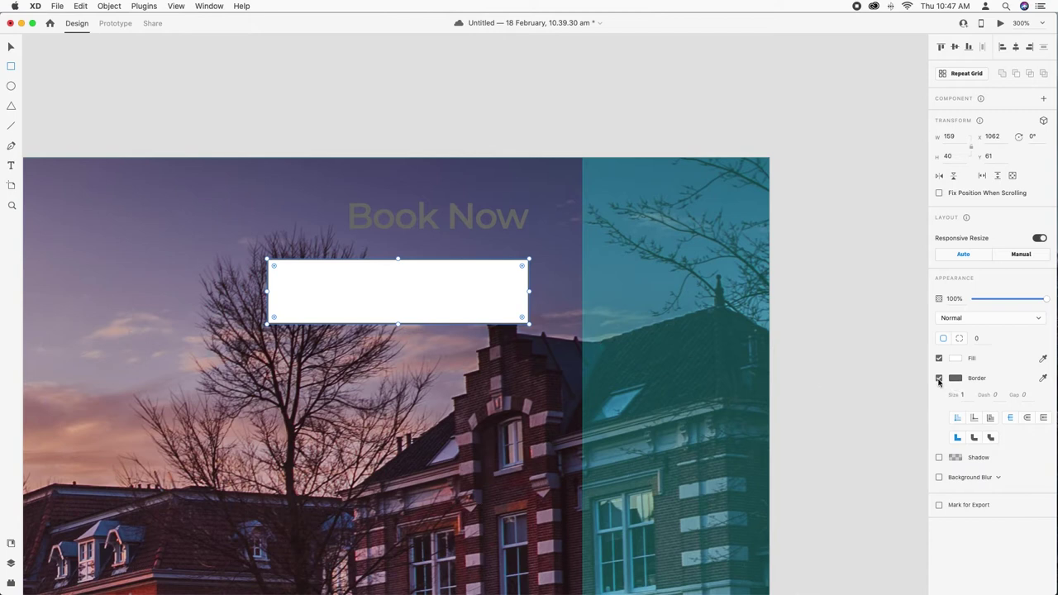
pyautogui.click(939, 380)
pyautogui.press('v')
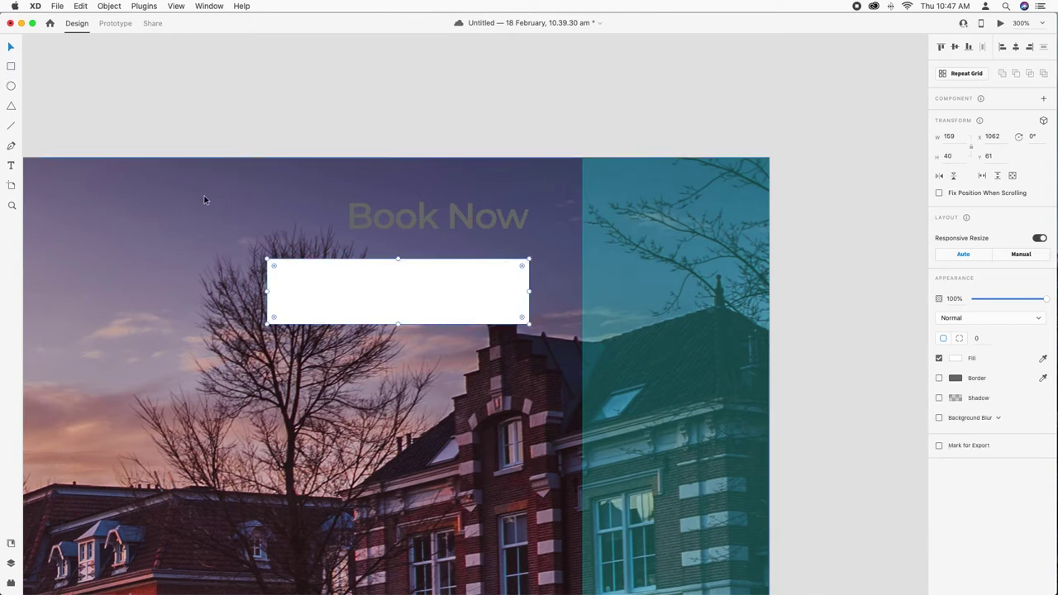
# Fill the button rectangle with a vivid orange sampled from the sunlit trees in the photo, after trying a paler sunset-sky tone
pyautogui.press('super+minus')
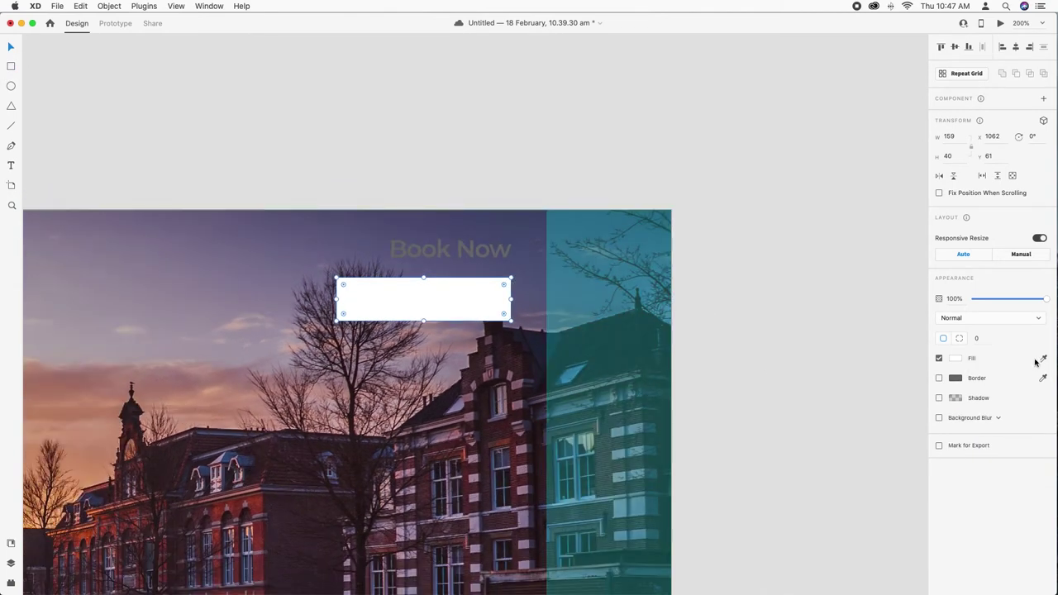
pyautogui.hscroll(-5, 135, 358)
pyautogui.scroll(-2, 136, 357)
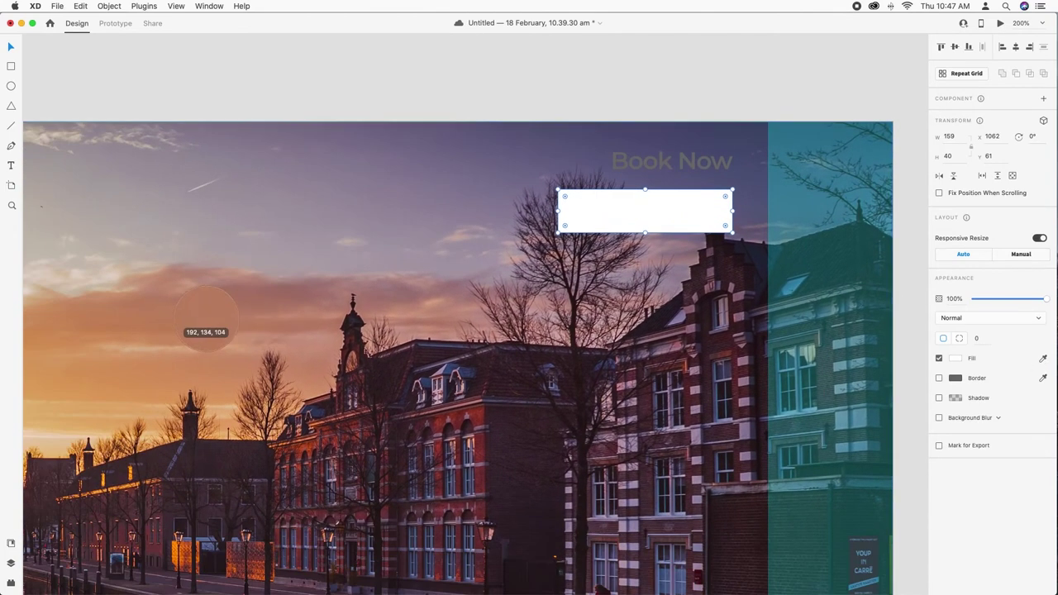
pyautogui.click(130, 389)
pyautogui.hscroll(-5, 307, 394)
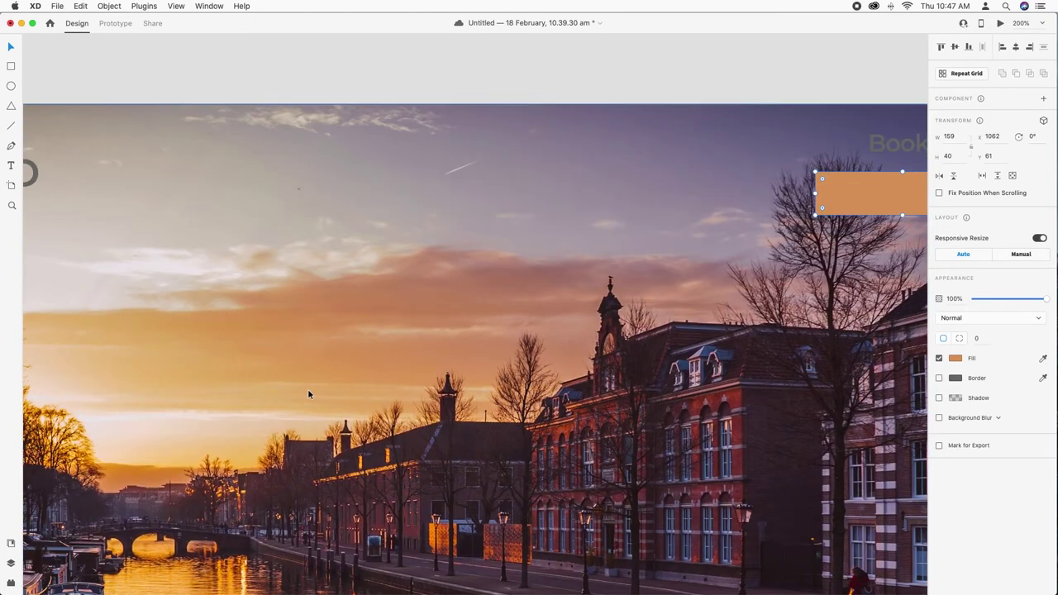
pyautogui.click(1043, 359)
pyautogui.click(77, 453)
# Center the Book Now text on the orange rectangle and place the rectangle beneath it in the layer order
pyautogui.hscroll(3, 66, 195)
pyautogui.hscroll(5, 146, 402)
pyautogui.click(10, 48)
pyautogui.click(631, 170)
pyautogui.moveTo(631, 169); pyautogui.dragTo(624, 210)
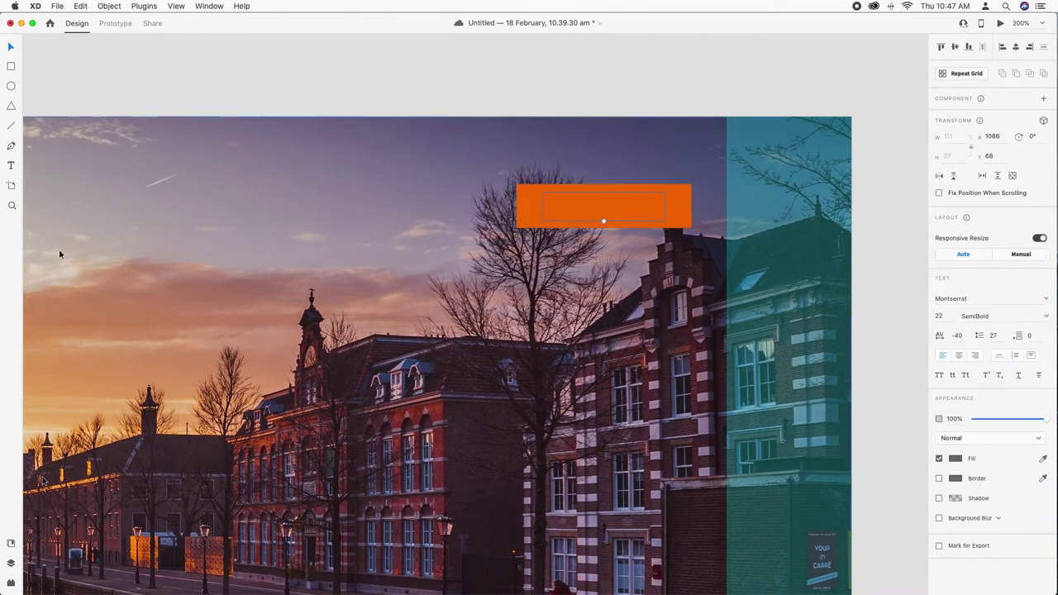
pyautogui.click(11, 563)
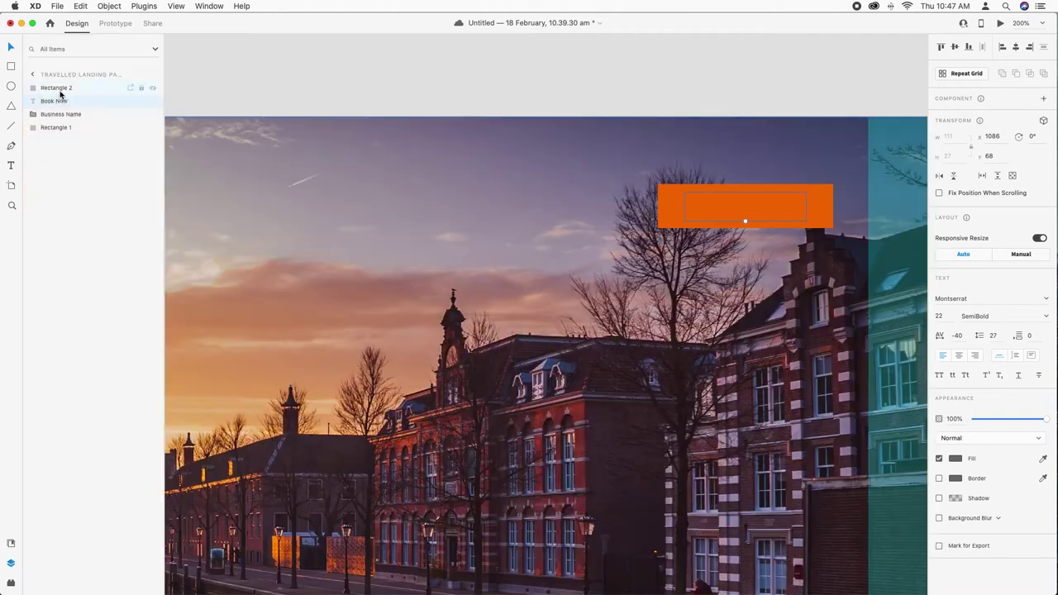
pyautogui.moveTo(64, 95); pyautogui.dragTo(66, 102)
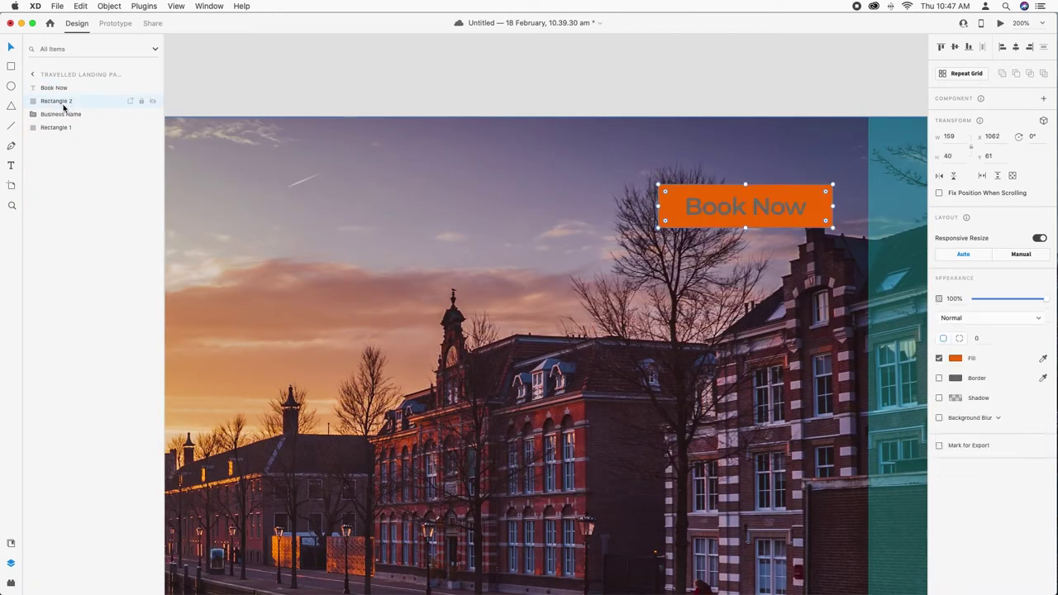
# Convert the Book Now text to uppercase and reduce its font size to 20, then to 18
pyautogui.click(736, 206)
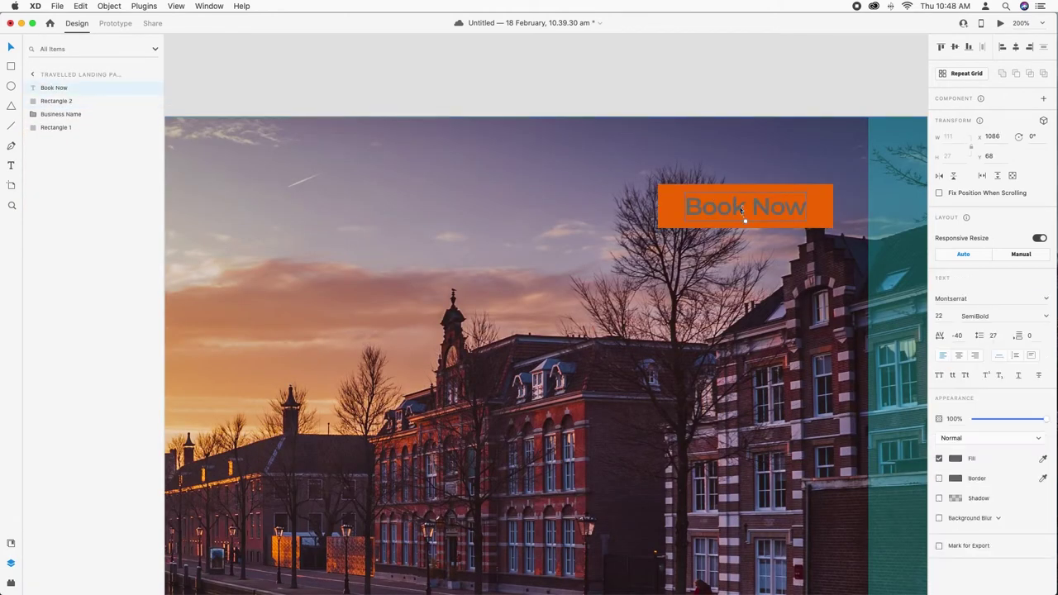
pyautogui.click(950, 321)
pyautogui.write('20')
pyautogui.press('Return')
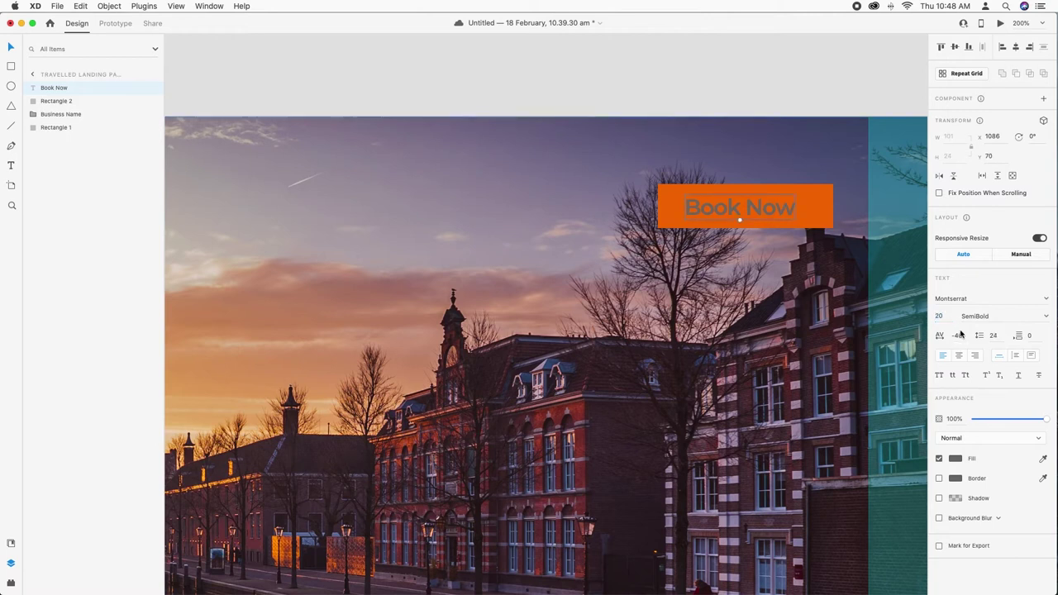
pyautogui.click(940, 375)
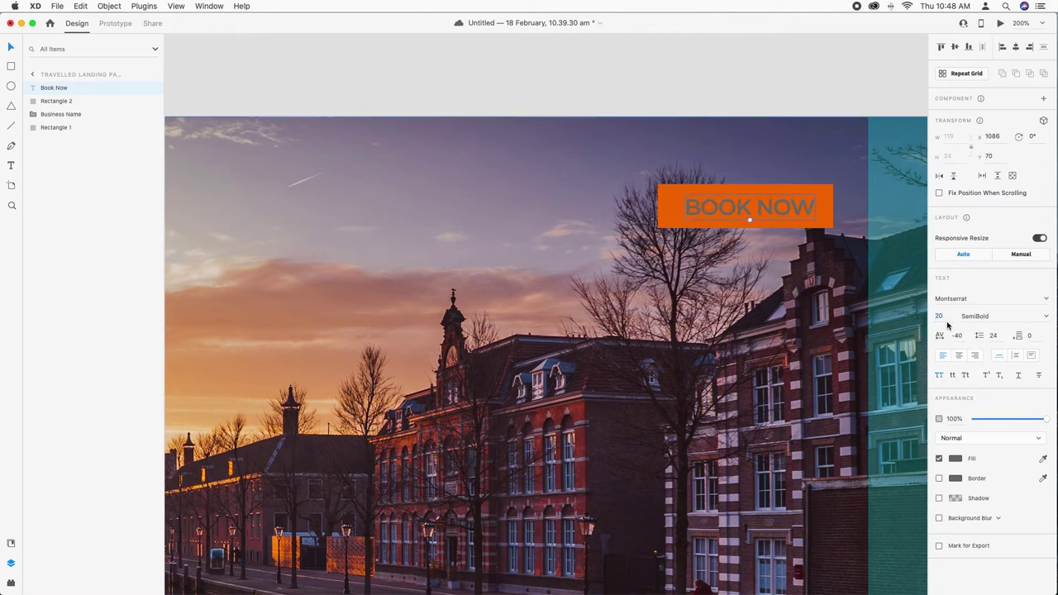
pyautogui.press('Return')
# Change the fill of the BOOK NOW text to white
pyautogui.moveTo(761, 247); pyautogui.dragTo(534, 352)
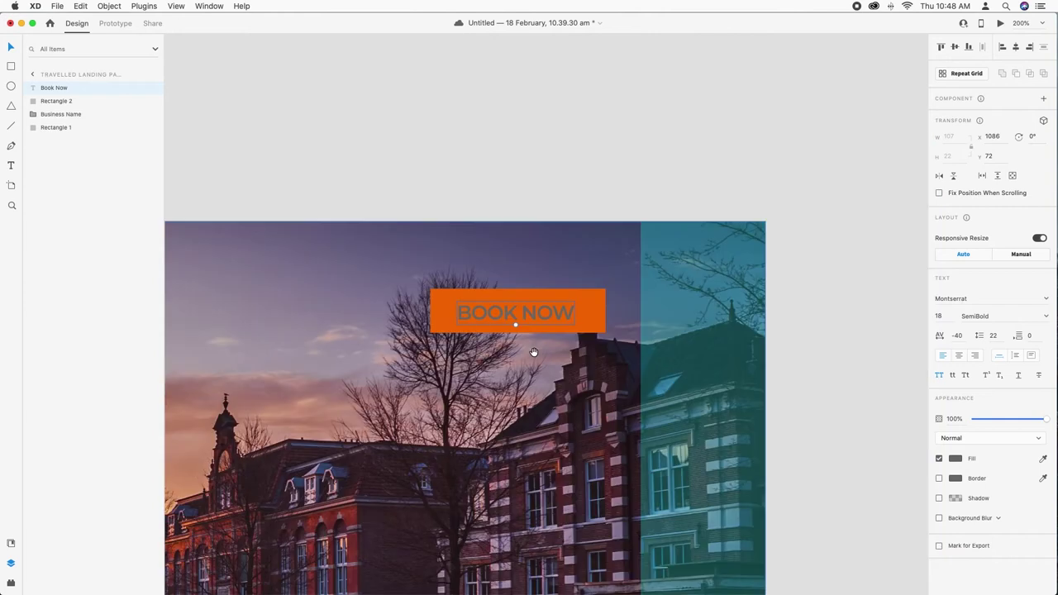
pyautogui.press('z')
pyautogui.moveTo(430, 291); pyautogui.dragTo(616, 354)
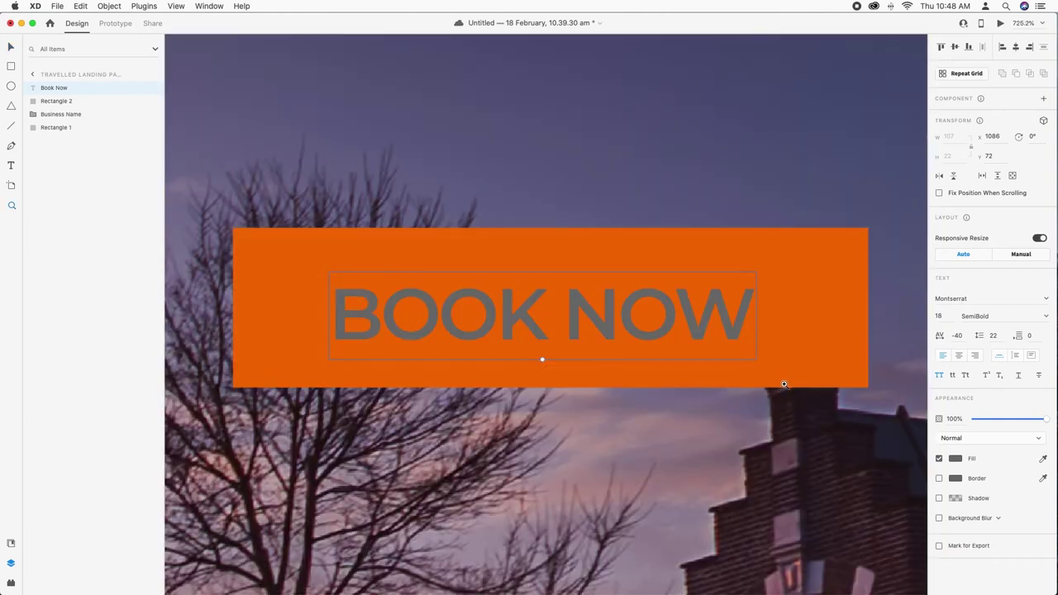
pyautogui.click(956, 458)
pyautogui.moveTo(825, 447); pyautogui.dragTo(806, 382)
pyautogui.click(1018, 406)
# Increase the BOOK NOW text's character spacing to 10 and on to 60
pyautogui.click(963, 337)
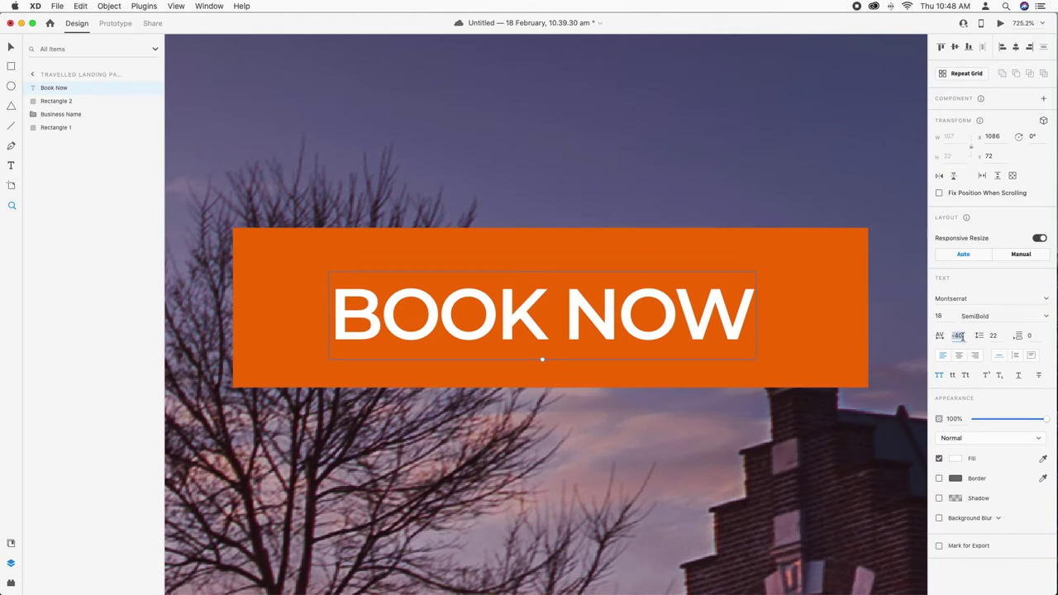
pyautogui.write('10')
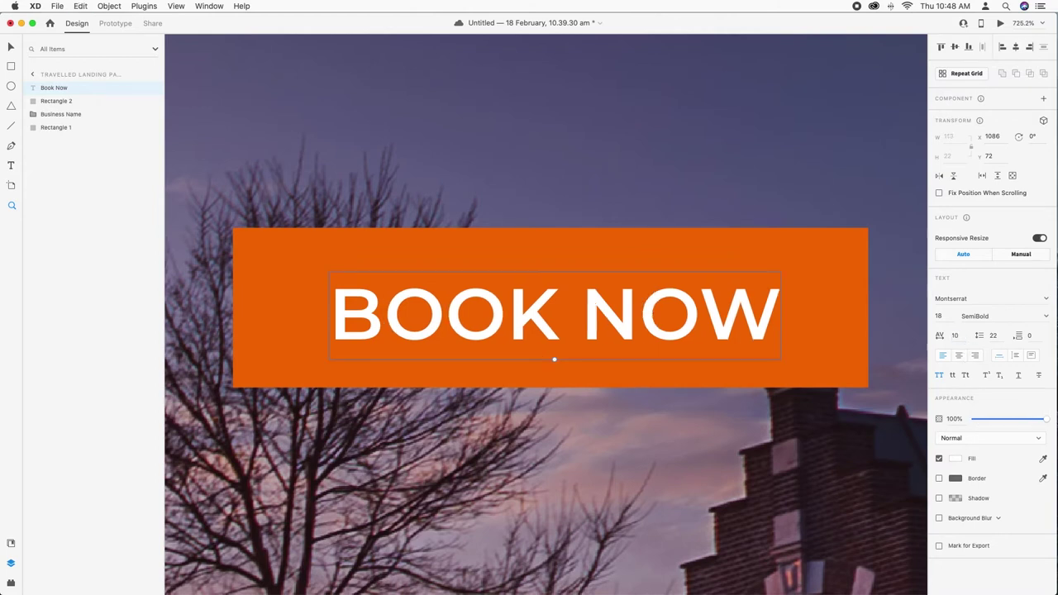
pyautogui.click(961, 337)
pyautogui.hotkey('shift', 'Up')
pyautogui.hotkey('shift', 'Up')
pyautogui.hotkey('shift', 'Up')
pyautogui.hotkey('shift', 'Up')
pyautogui.hotkey('shift', 'Up')
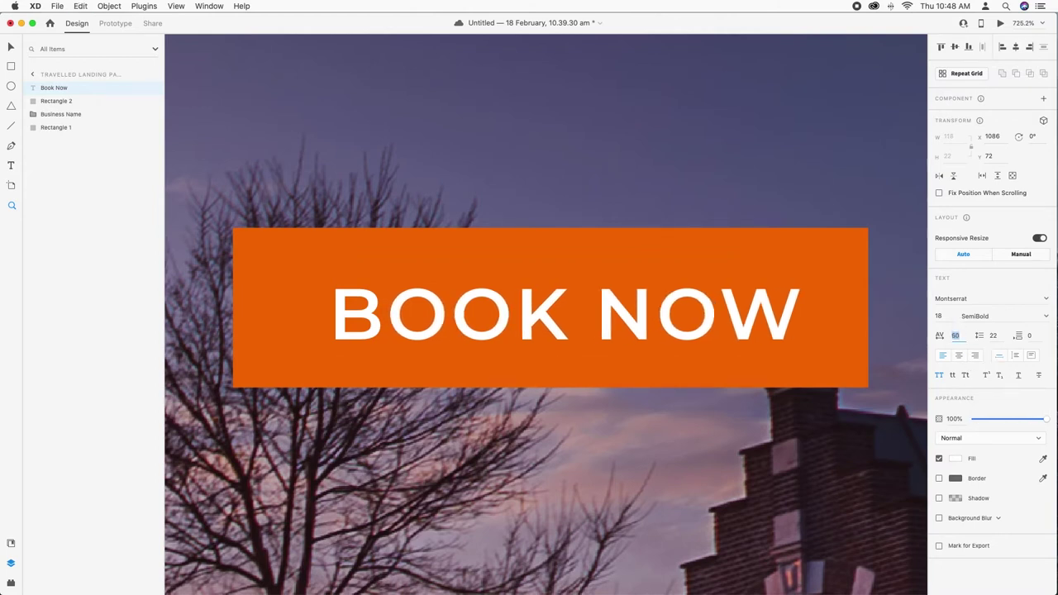
# Set the BOOK NOW text's font size to 16 and re-center it within the orange rectangle at X 1089, Y 72
pyautogui.click(947, 316)
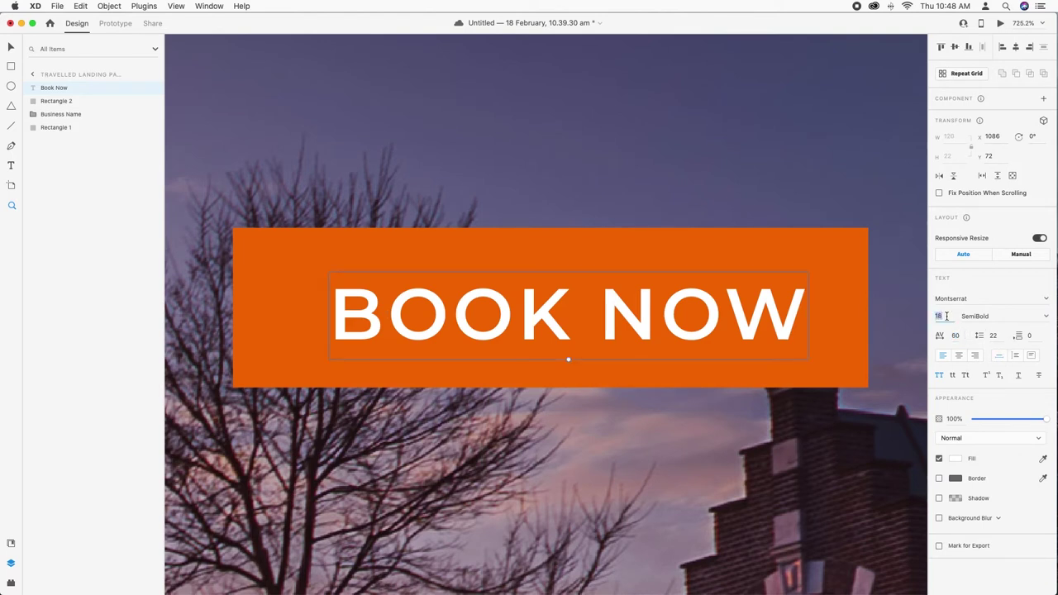
pyautogui.write('16')
pyautogui.press('Return')
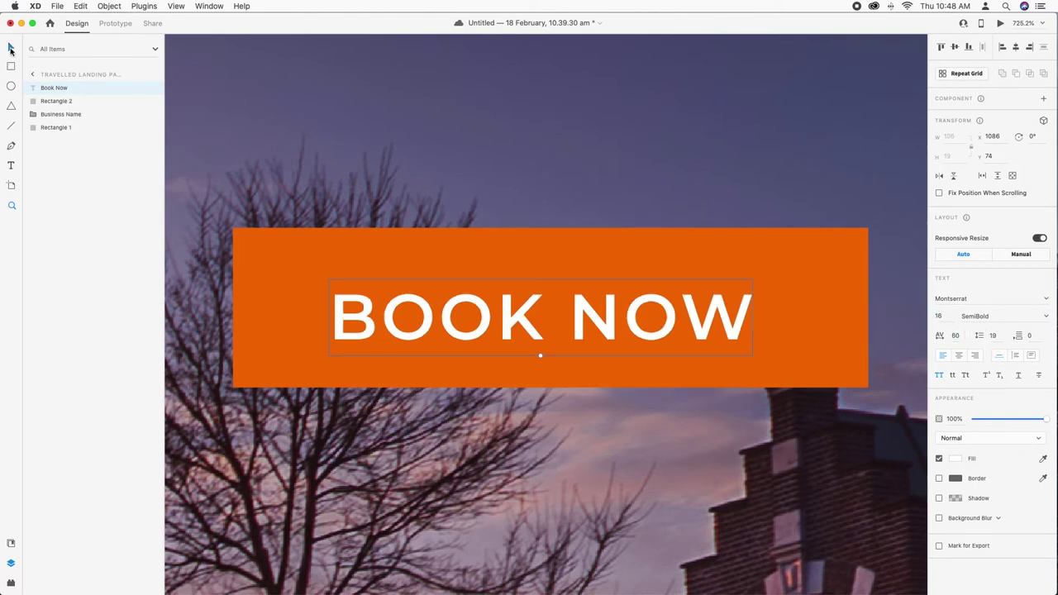
pyautogui.moveTo(618, 335); pyautogui.dragTo(617, 321)
# Round the orange rectangle's corners fully to make a pill-shaped button
pyautogui.press('super+minus')
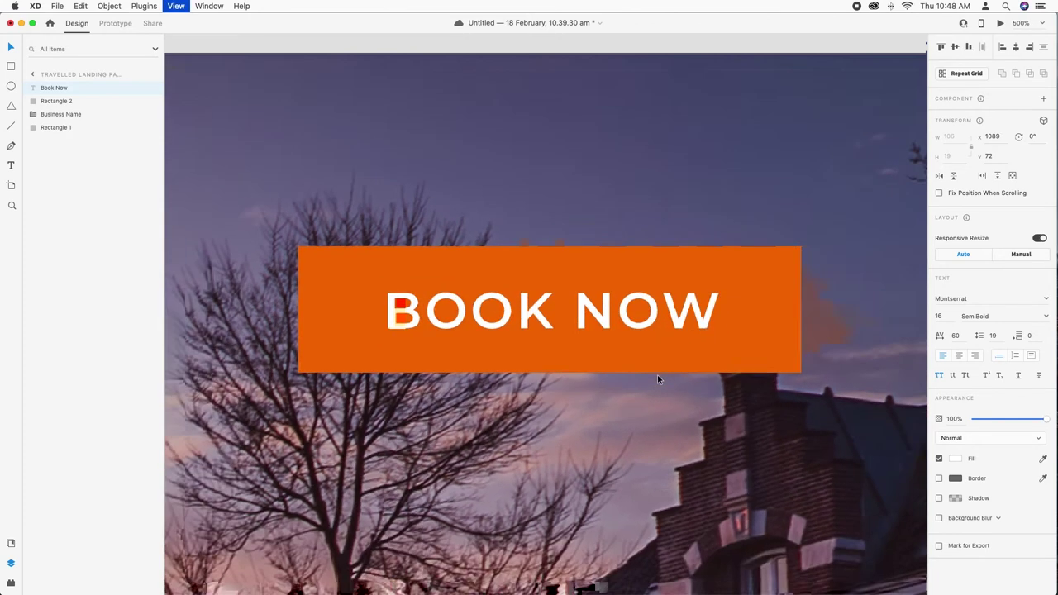
pyautogui.press('super+minus')
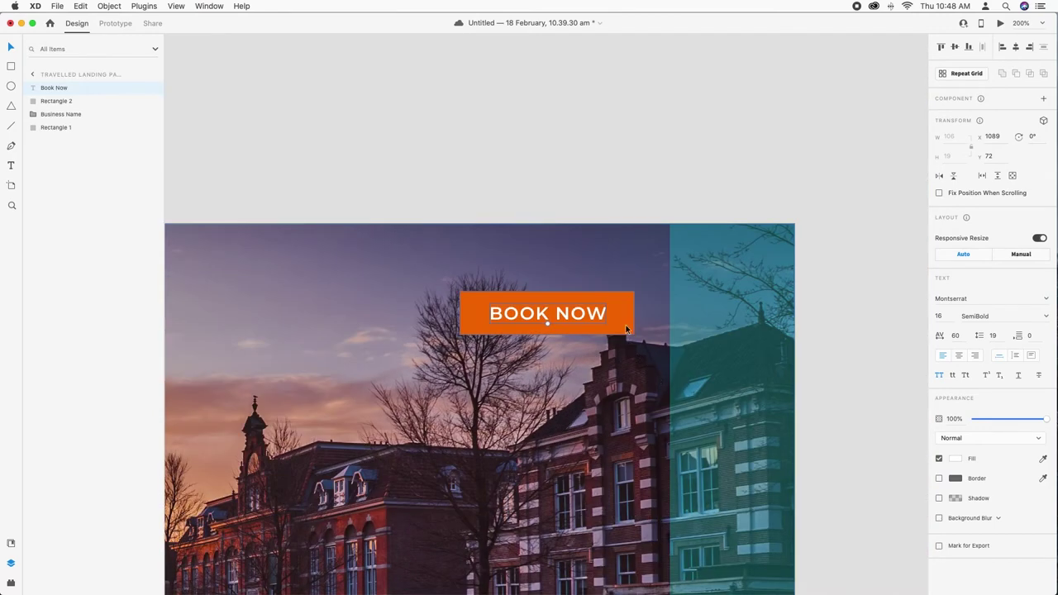
pyautogui.press('super+plus')
pyautogui.click(606, 133)
pyautogui.click(666, 295)
pyautogui.moveTo(671, 286); pyautogui.dragTo(667, 339)
# Group the BOOK NOW text with its orange rectangle and name the group "CTA Button"
pyautogui.keyDown('shift'); pyautogui.click(618, 325); pyautogui.keyUp('shift')
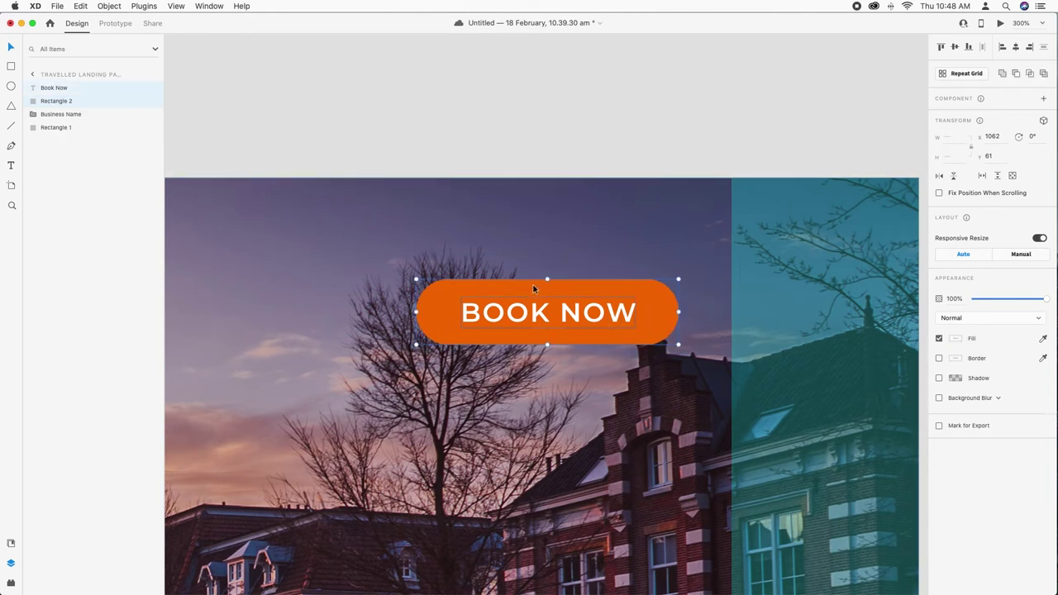
pyautogui.rightClick(87, 98)
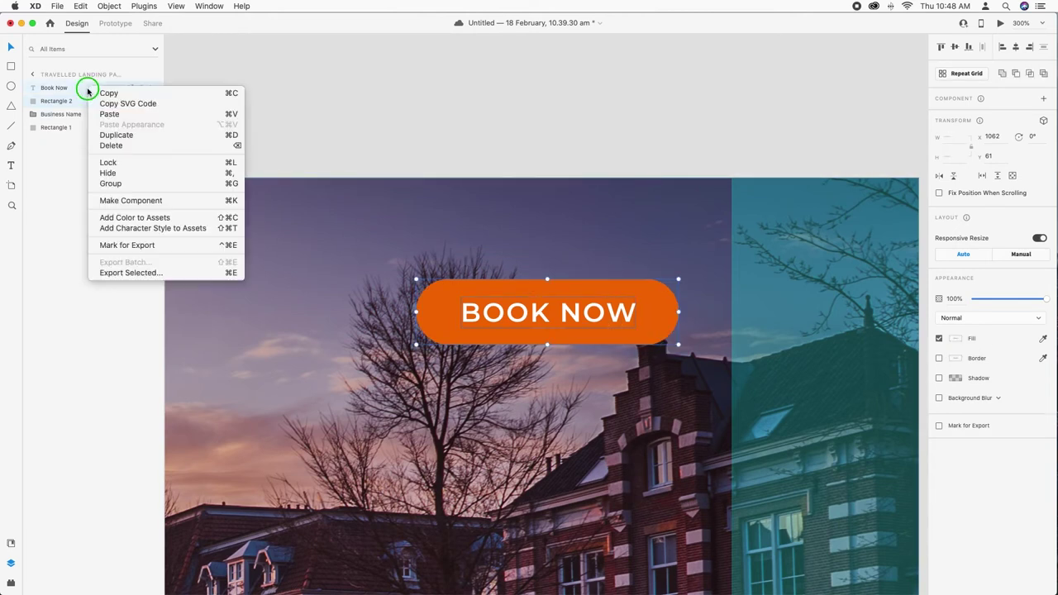
pyautogui.click(124, 182)
pyautogui.doubleClick(52, 89)
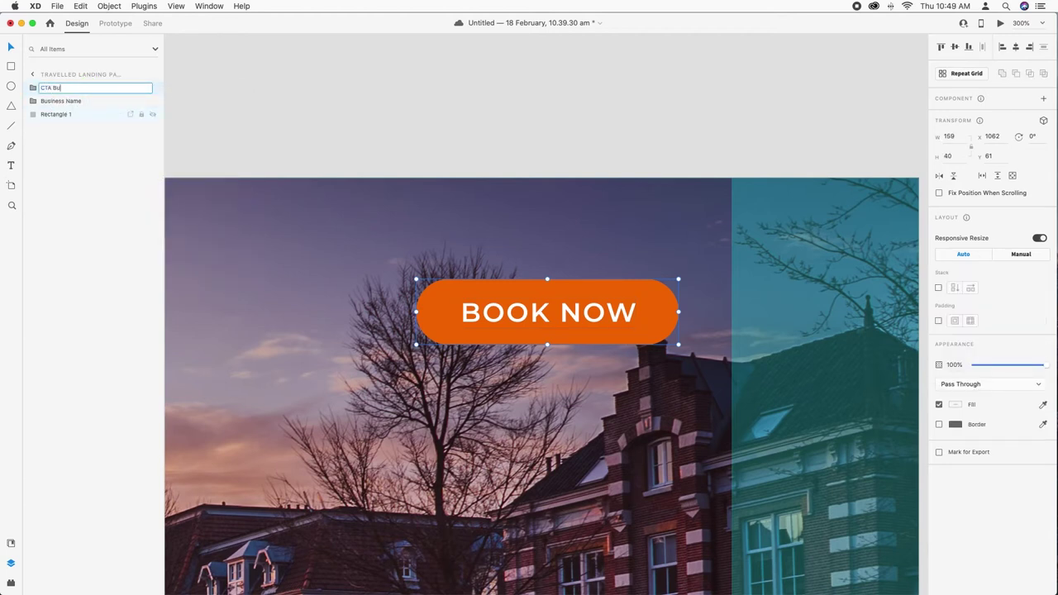
pyautogui.press('Return')
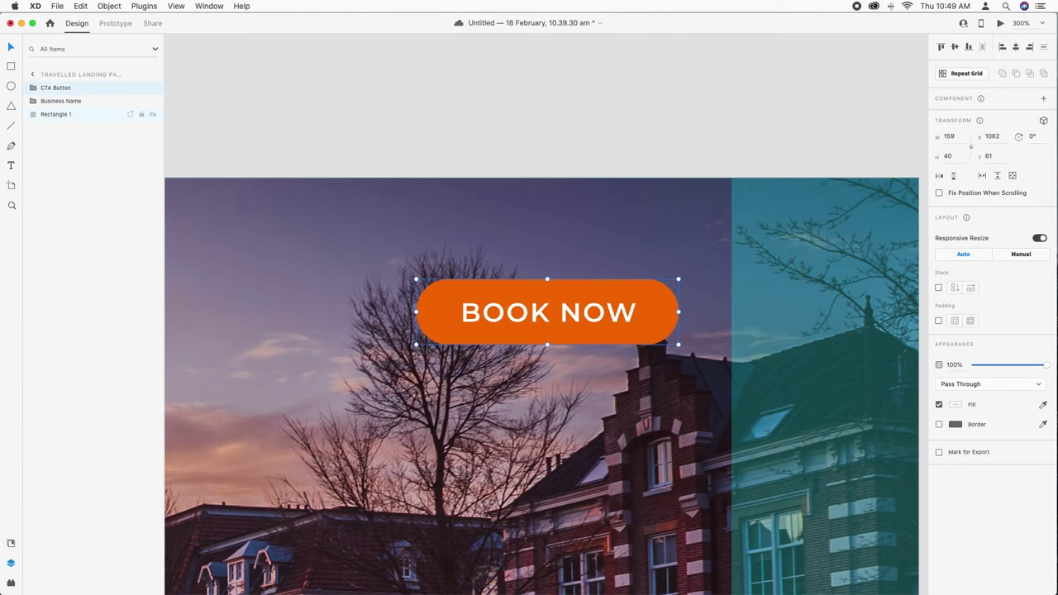
# Rename the Rectangle 1 layer that holds the canal photo as "Main Image"
pyautogui.click(68, 118)
pyautogui.doubleClick(67, 117)
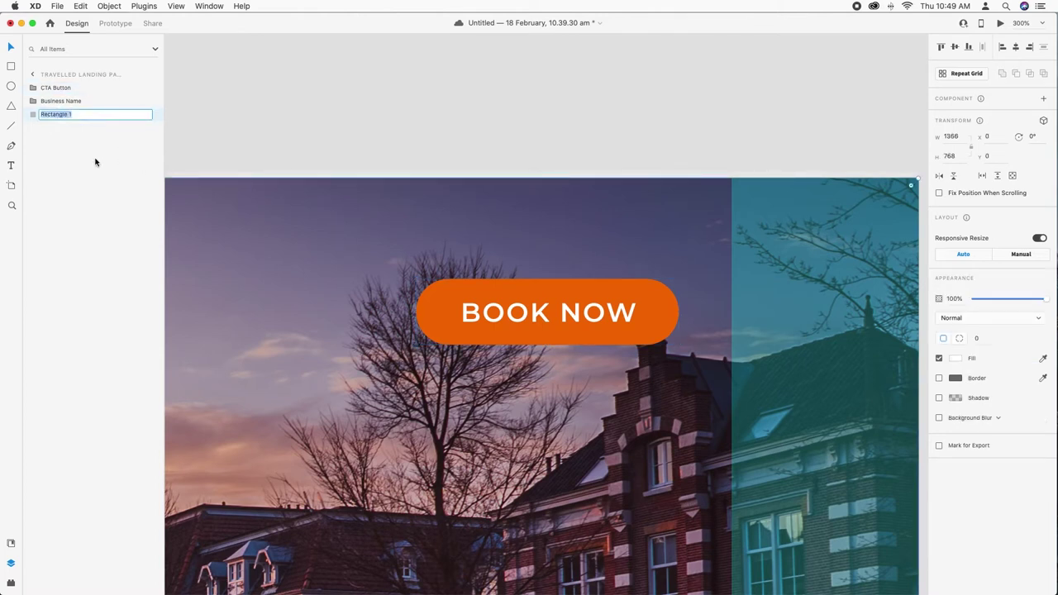
pyautogui.write('Mai')
pyautogui.press('Return')
# Move the CTA Button group up against the right grid margin, to about X 1094, Y 46
pyautogui.click(561, 309)
pyautogui.press('super+0')
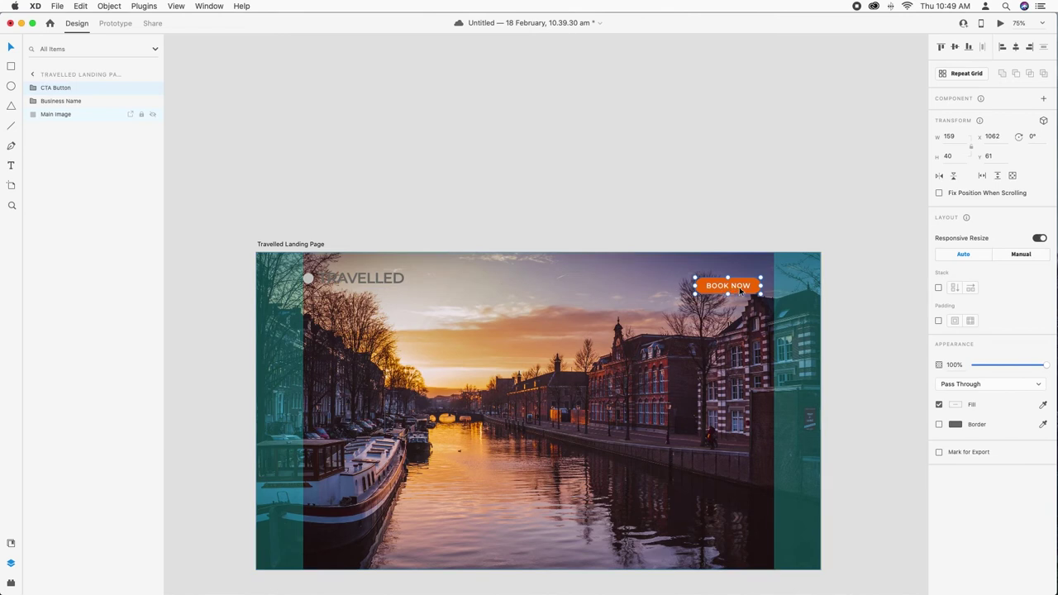
pyautogui.moveTo(745, 288)
pyautogui.mouseDown()
pyautogui.moveTo(757, 281)
pyautogui.moveTo(754, 301)
pyautogui.mouseUp()
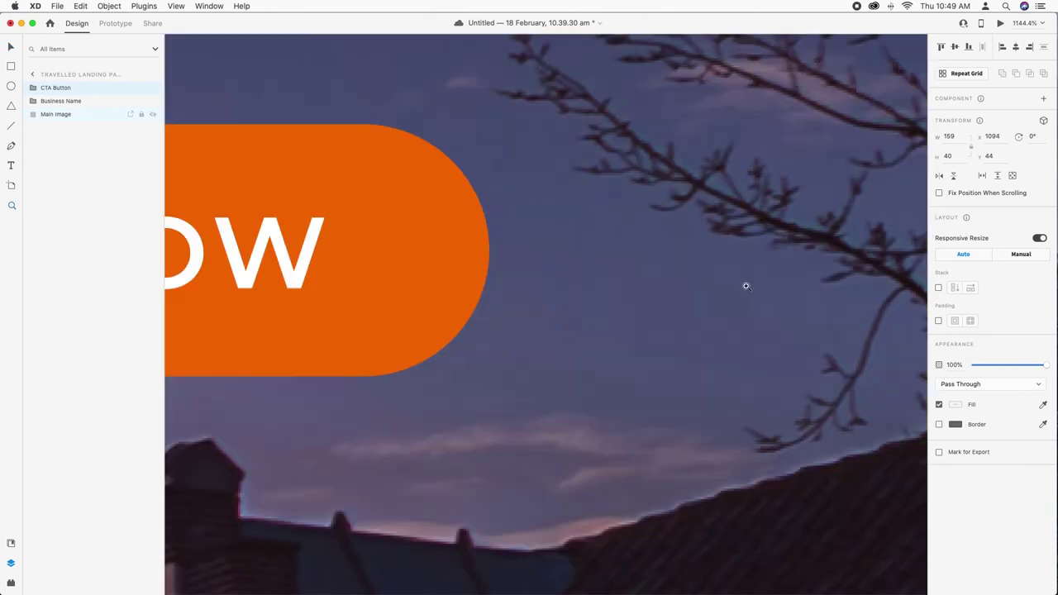
pyautogui.press('v')
pyautogui.moveTo(372, 284)
pyautogui.mouseDown()
pyautogui.moveTo(353, 291)
pyautogui.moveTo(375, 295)
pyautogui.mouseUp()
pyautogui.press('super+0')
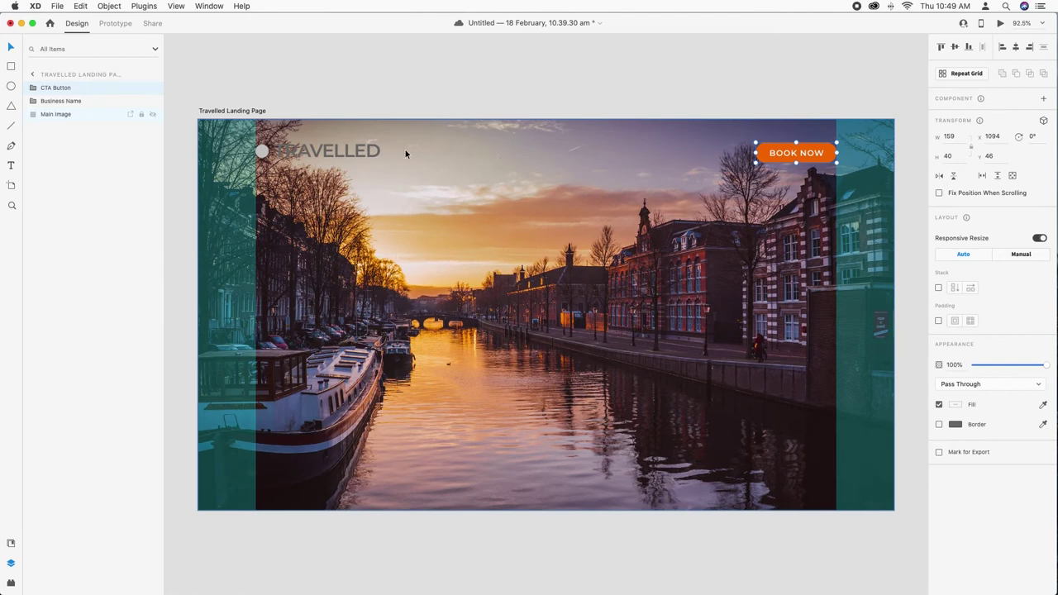
# Raise the CTA Button group to Y 42 to line it up vertically with the TRAVELLED logo
pyautogui.keyDown('shift'); pyautogui.click(300, 157); pyautogui.keyUp('shift')
pyautogui.click(730, 78)
pyautogui.click(794, 148)
pyautogui.moveTo(794, 155); pyautogui.dragTo(794, 153)
pyautogui.click(682, 96)
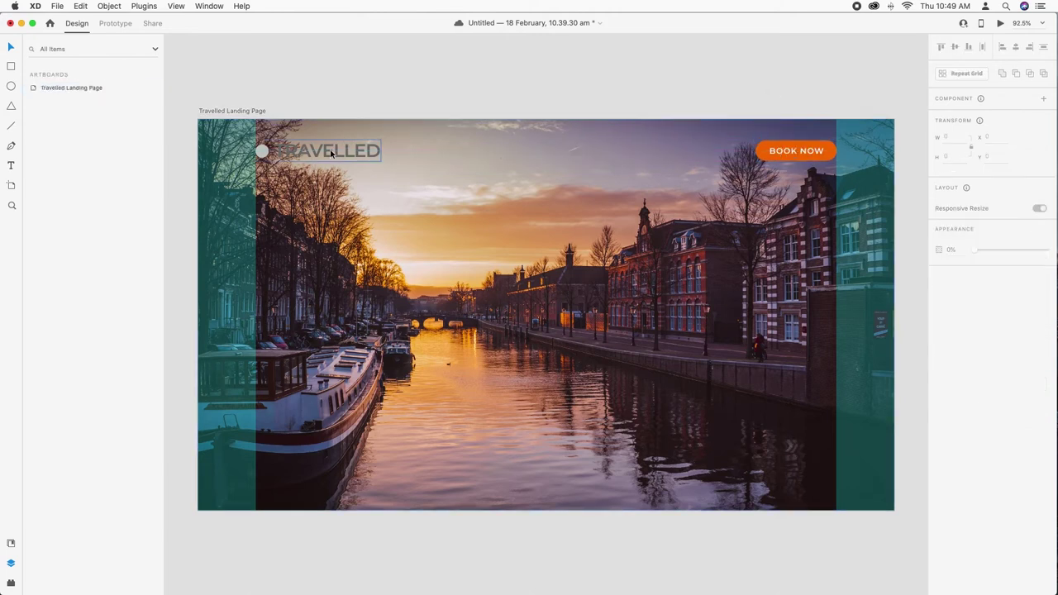
pyautogui.click(262, 155)
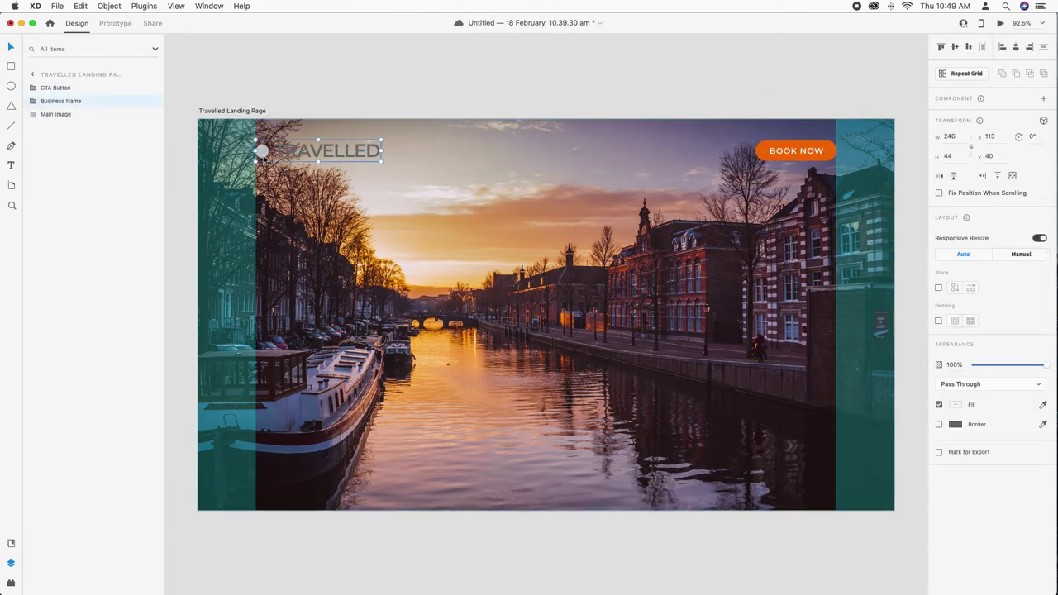
pyautogui.click(807, 159)
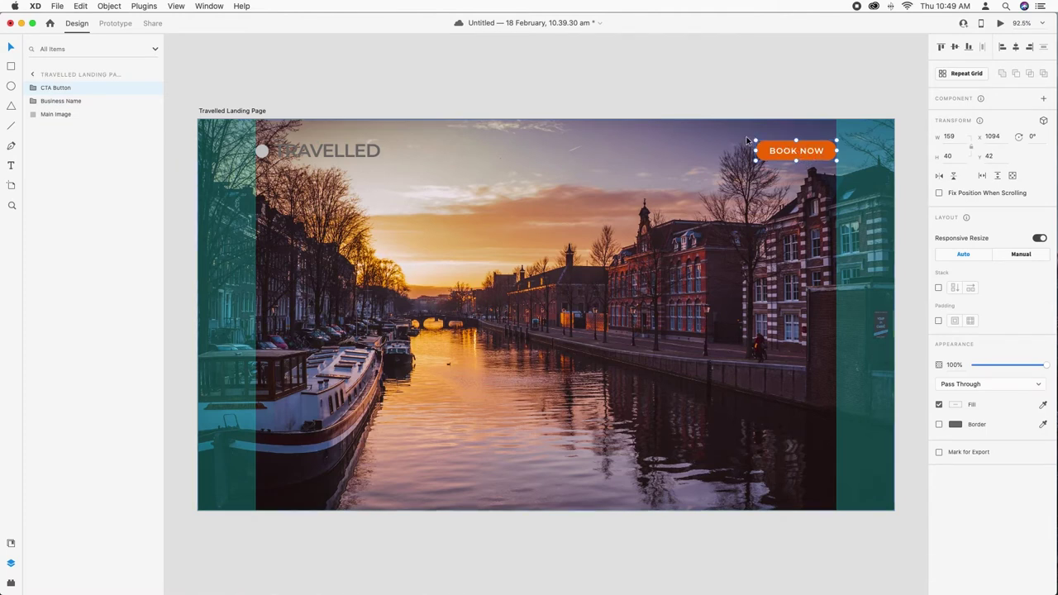
pyautogui.keyDown('alt'); pyautogui.click(850, 176); pyautogui.keyUp('alt')
pyautogui.moveTo(853, 177); pyautogui.dragTo(752, 142)
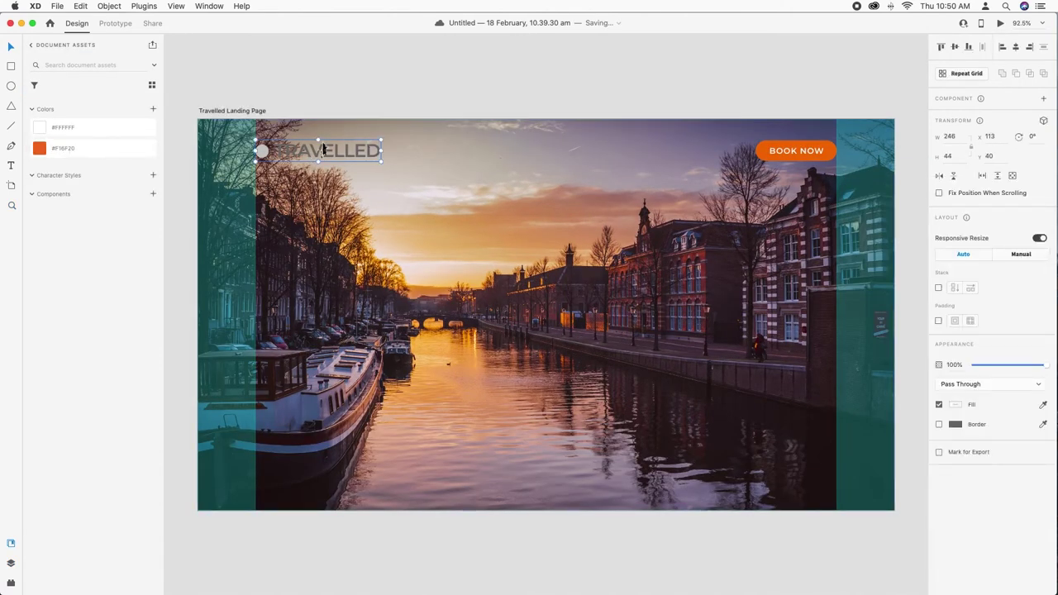
# Fill the circle in the TRAVELLED logo with the saved orange document color #F16F20
pyautogui.press('z')
pyautogui.moveTo(226, 134); pyautogui.dragTo(472, 189)
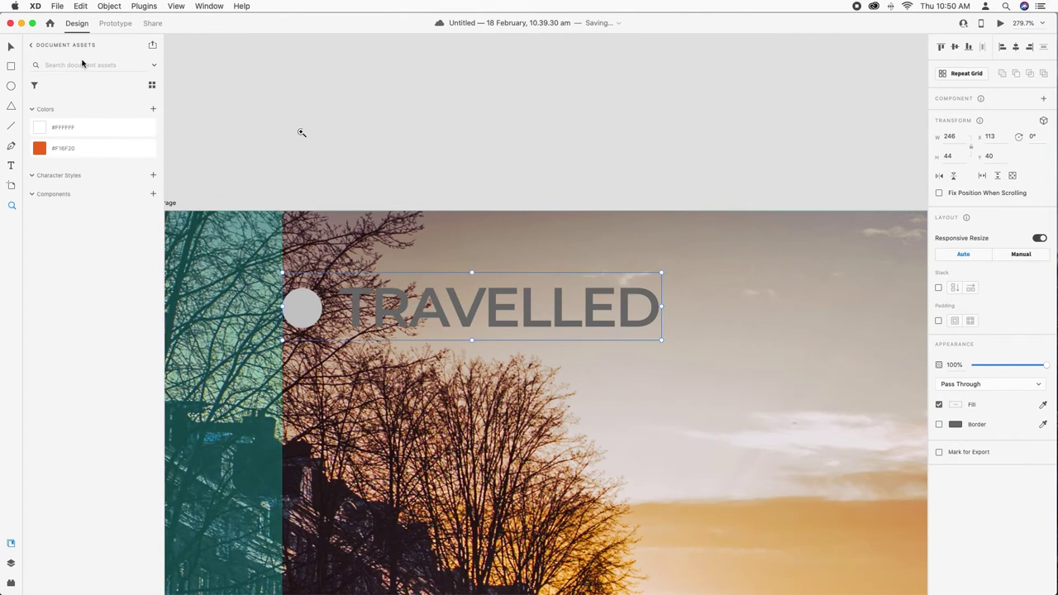
pyautogui.click(245, 109)
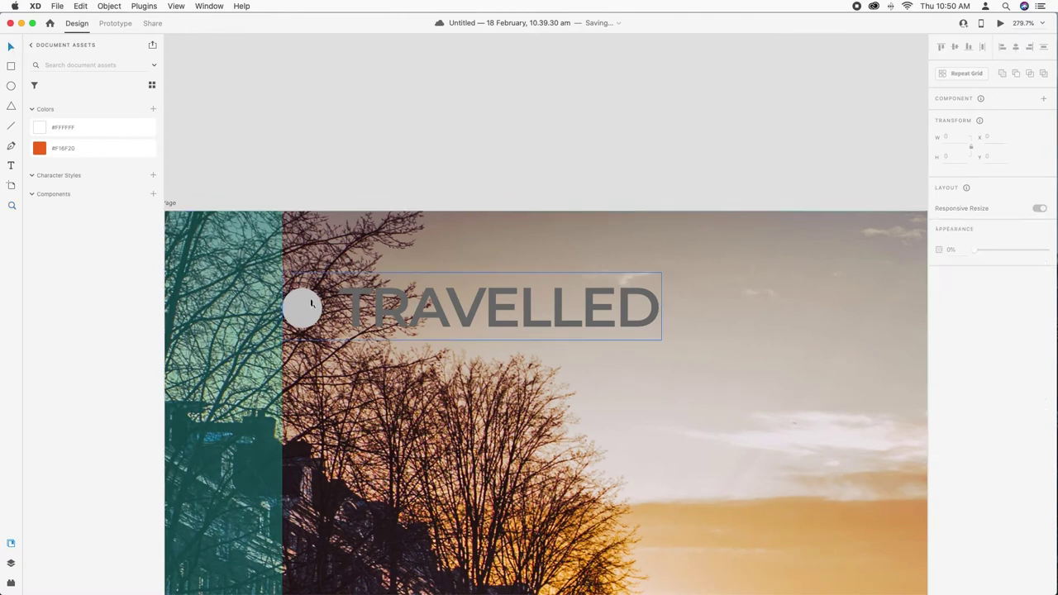
pyautogui.click(306, 306)
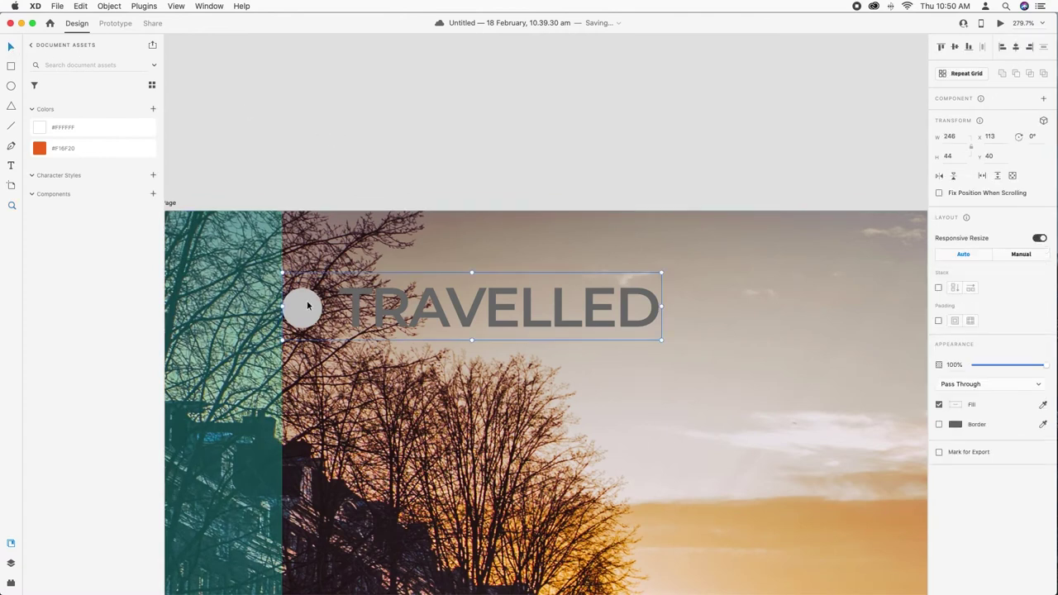
pyautogui.click(306, 306)
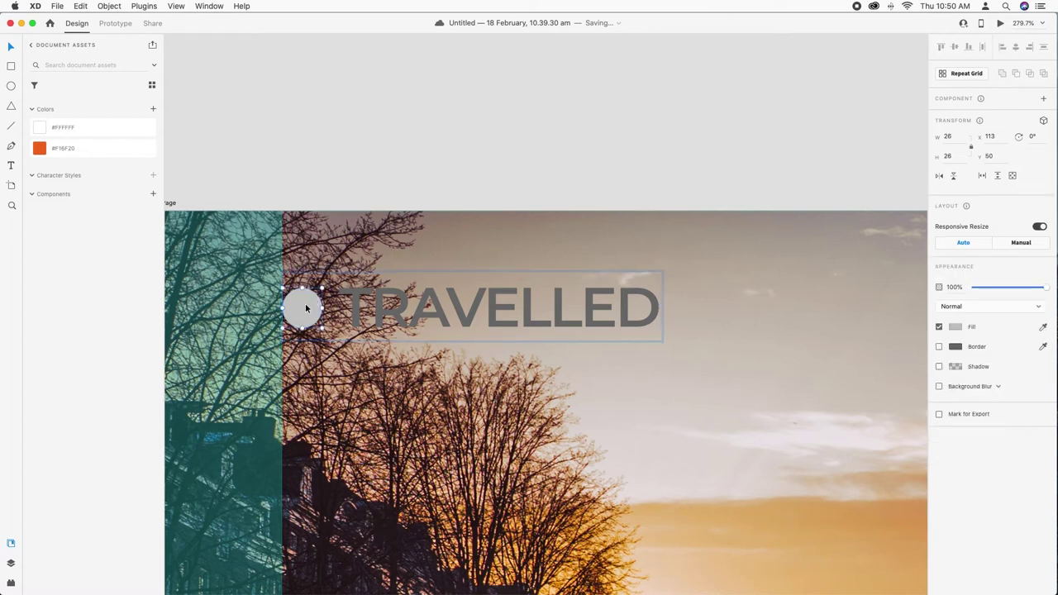
pyautogui.click(83, 149)
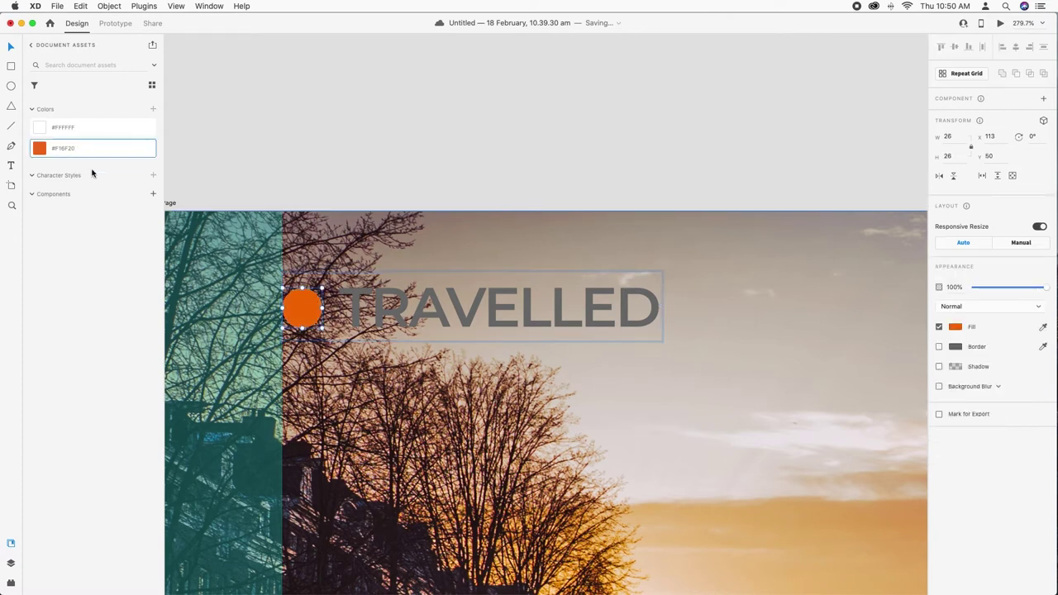
# Recolor the TRAVELLED logo text with the saved white #FFFFFF and deselect it
pyautogui.click(395, 318)
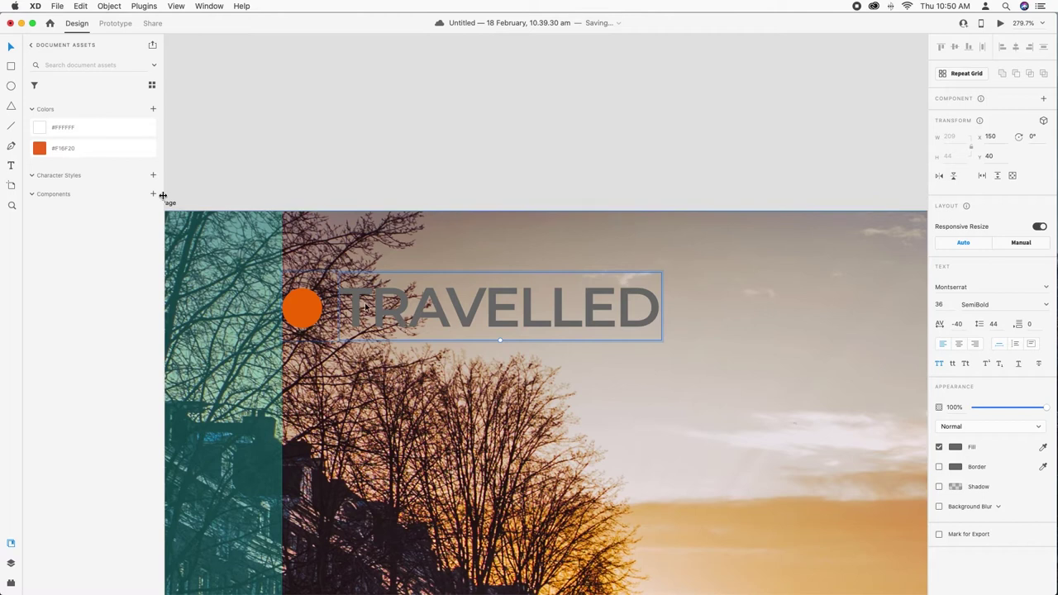
pyautogui.press('super+0')
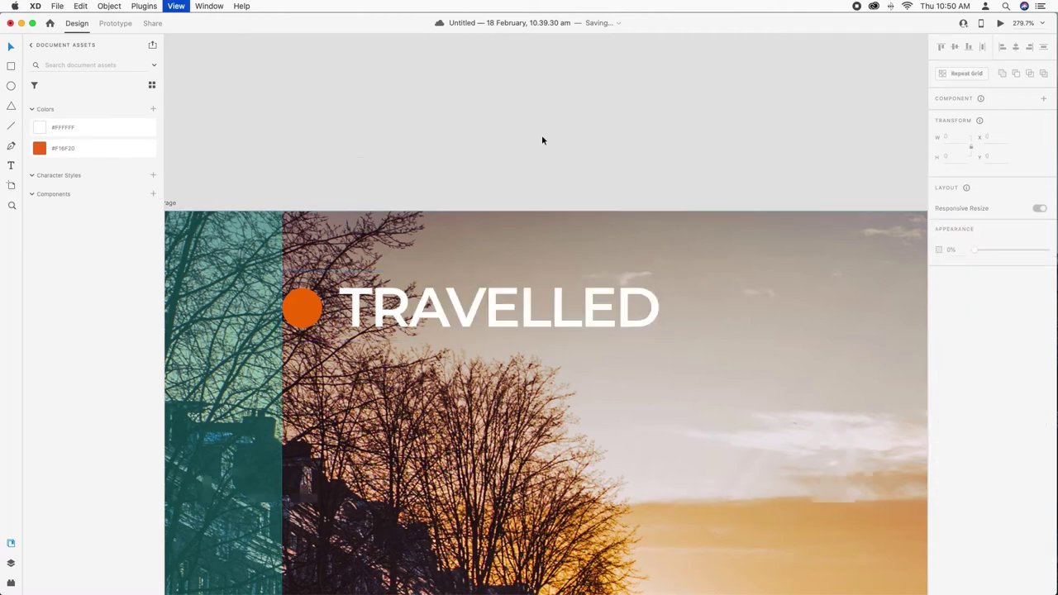
pyautogui.press('Escape')
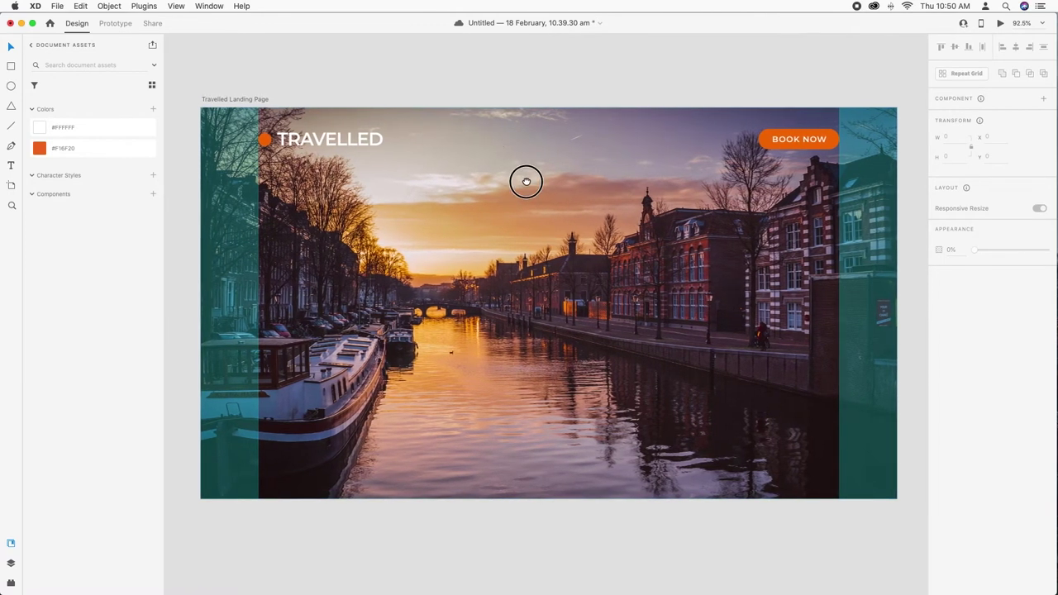
# Draw a white square of about 49 by 49 over the boat's hull at about X 187, Y 633, without a border
pyautogui.click(11, 65)
pyautogui.moveTo(295, 431); pyautogui.dragTo(319, 455)
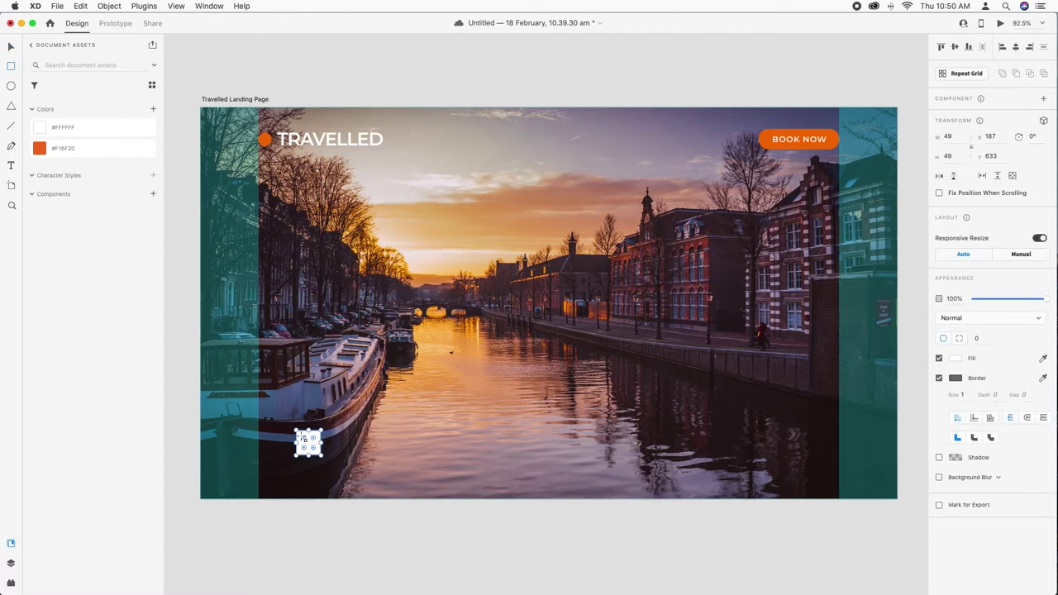
pyautogui.press('z')
pyautogui.moveTo(256, 416); pyautogui.dragTo(361, 485)
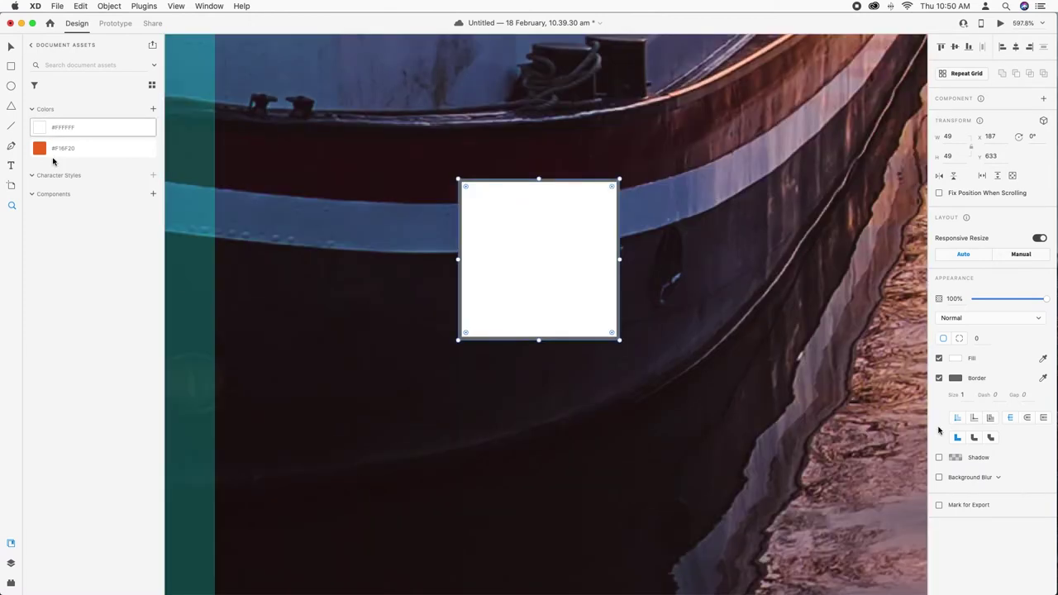
pyautogui.click(939, 379)
# Draw an open right-pointing chevron inside the white square with the Pen tool
pyautogui.press('v')
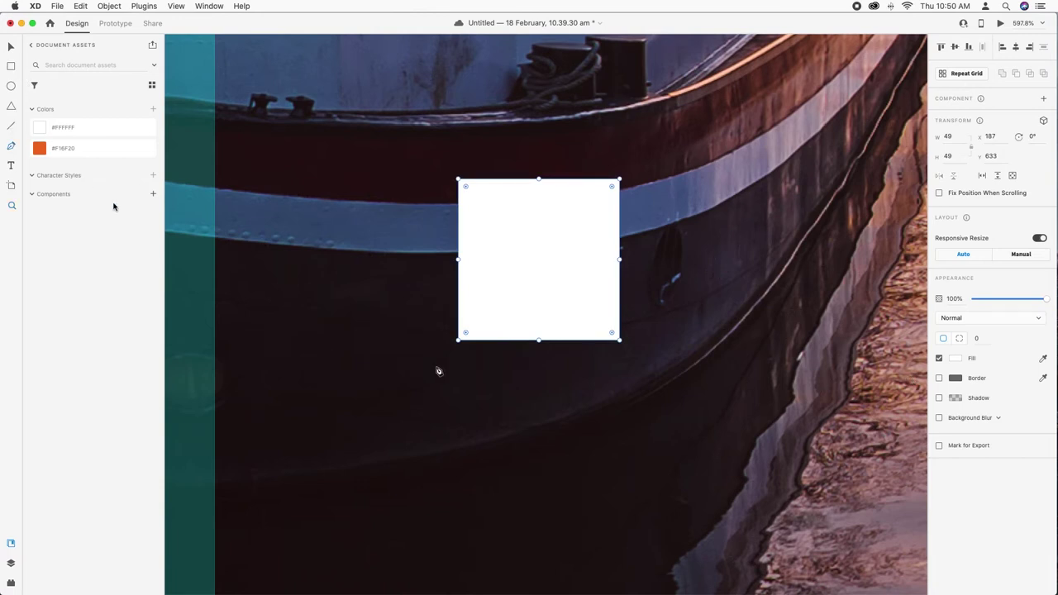
pyautogui.click(516, 221)
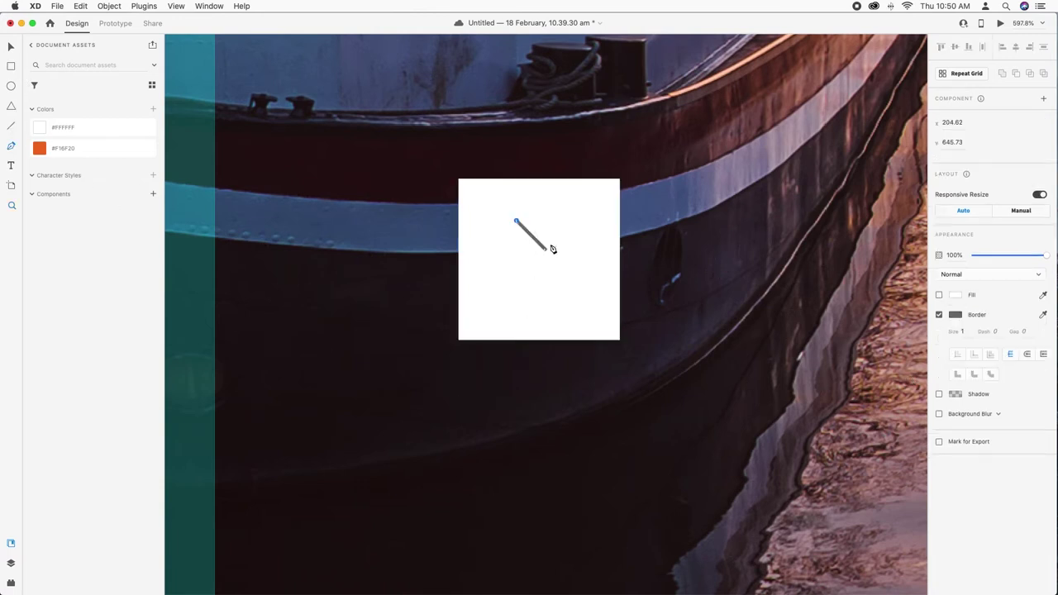
pyautogui.click(549, 254)
pyautogui.click(517, 286)
pyautogui.press('Escape')
# Set the chevron's border size to 3 with round caps and center it in the white square
pyautogui.click(963, 331)
pyautogui.press('Up')
pyautogui.press('Up')
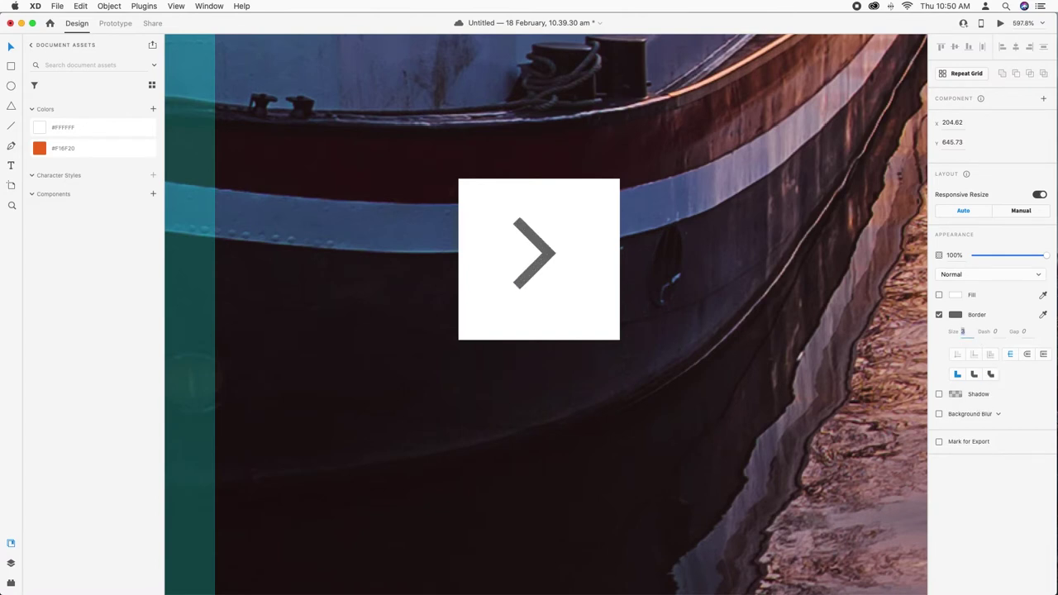
pyautogui.click(1028, 356)
pyautogui.click(532, 346)
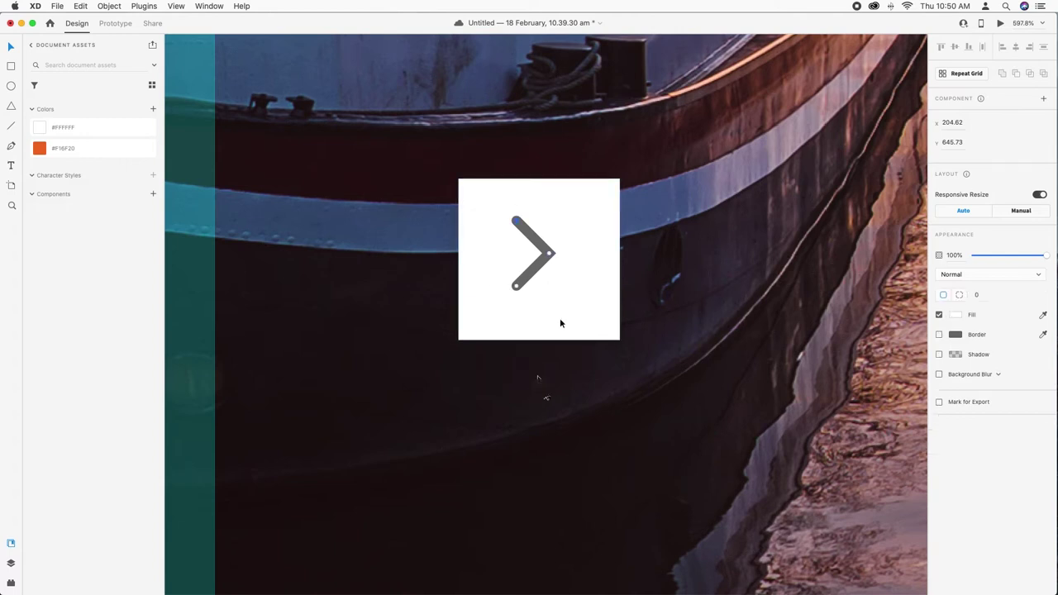
pyautogui.moveTo(540, 271); pyautogui.dragTo(542, 276)
# Turn the white square and its chevron into a component named "Right Arrow"
pyautogui.click(579, 296)
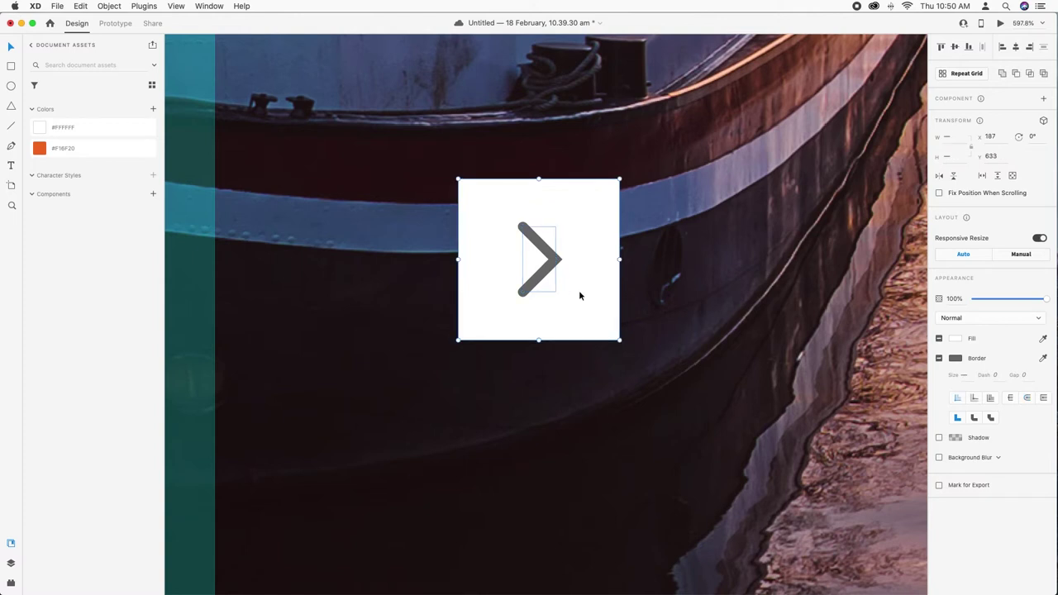
pyautogui.rightClick(588, 270)
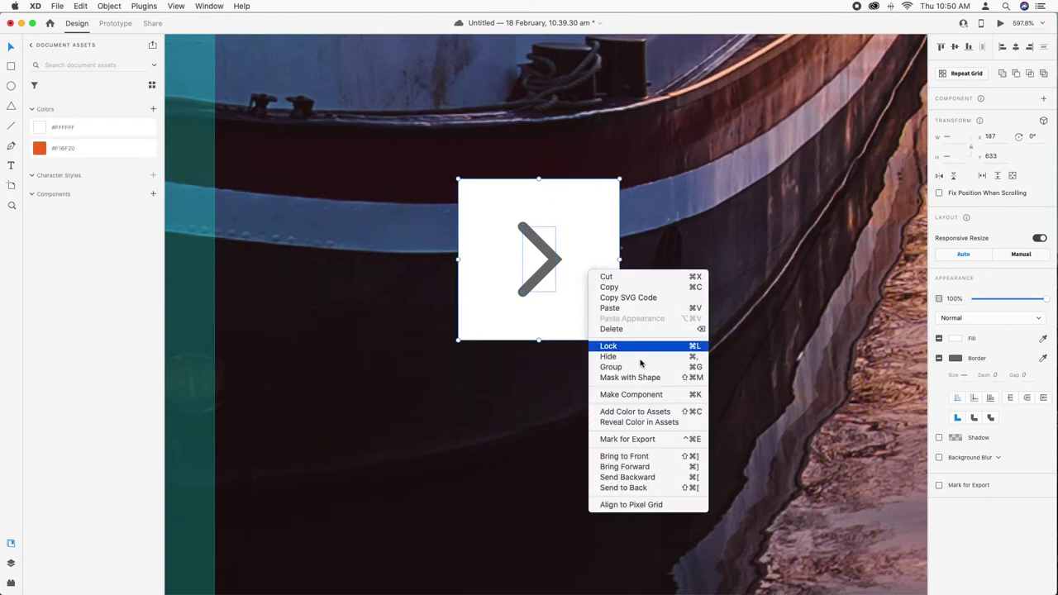
pyautogui.click(632, 395)
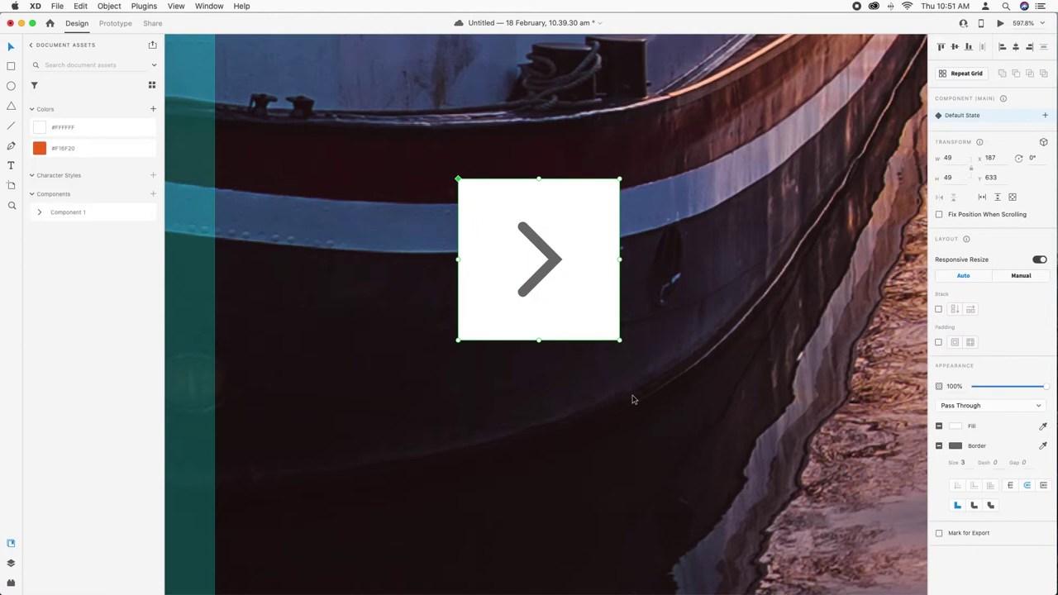
pyautogui.doubleClick(71, 214)
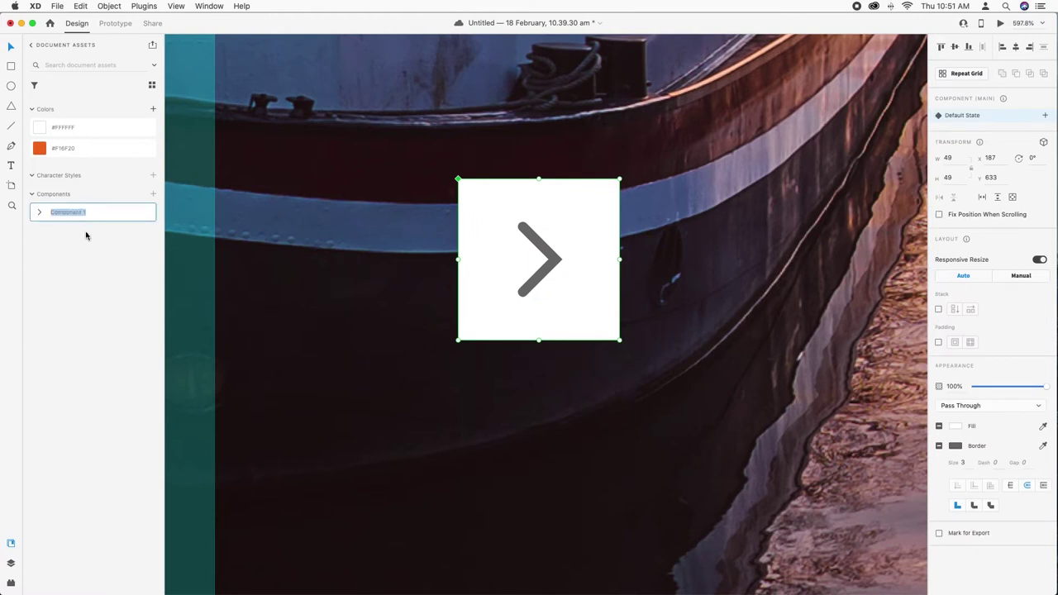
pyautogui.write('Right Arrow')
# Duplicate the Right Arrow component and place the copy below and to its right at about X 249, Y 664
pyautogui.rightClick(534, 308)
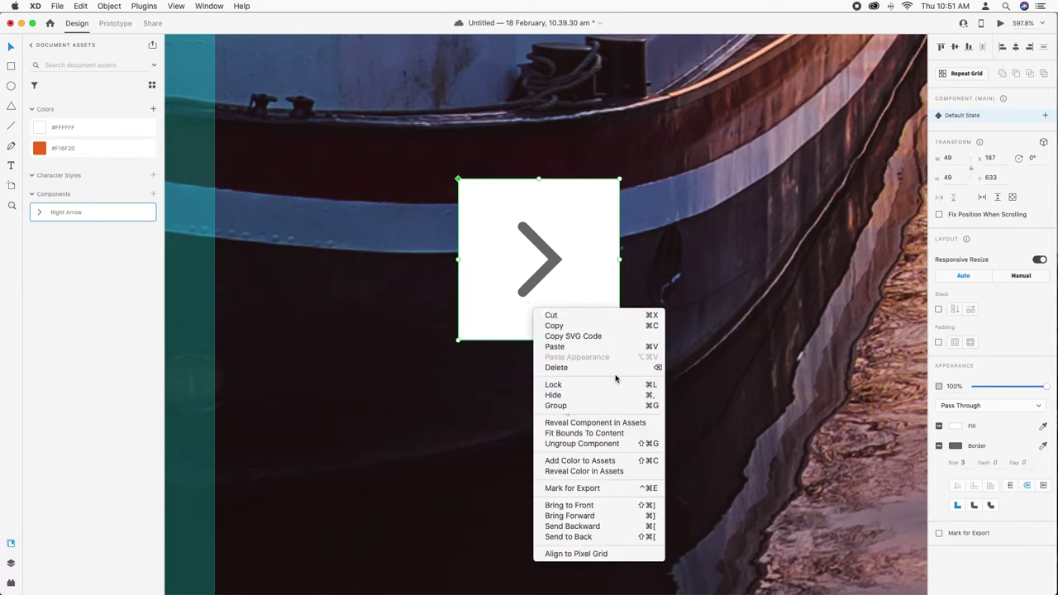
pyautogui.click(571, 326)
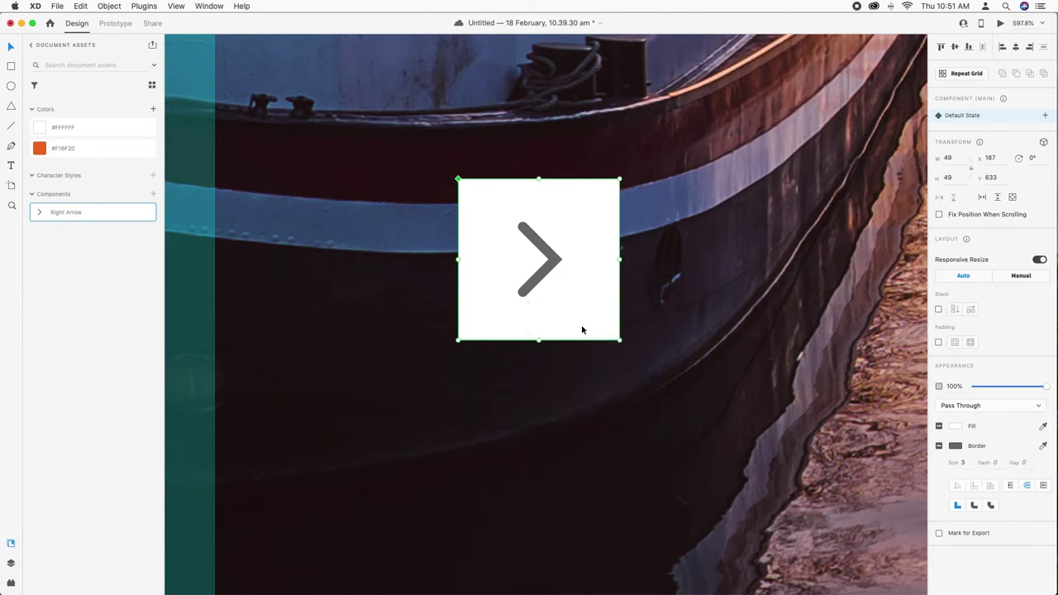
pyautogui.rightClick(582, 328)
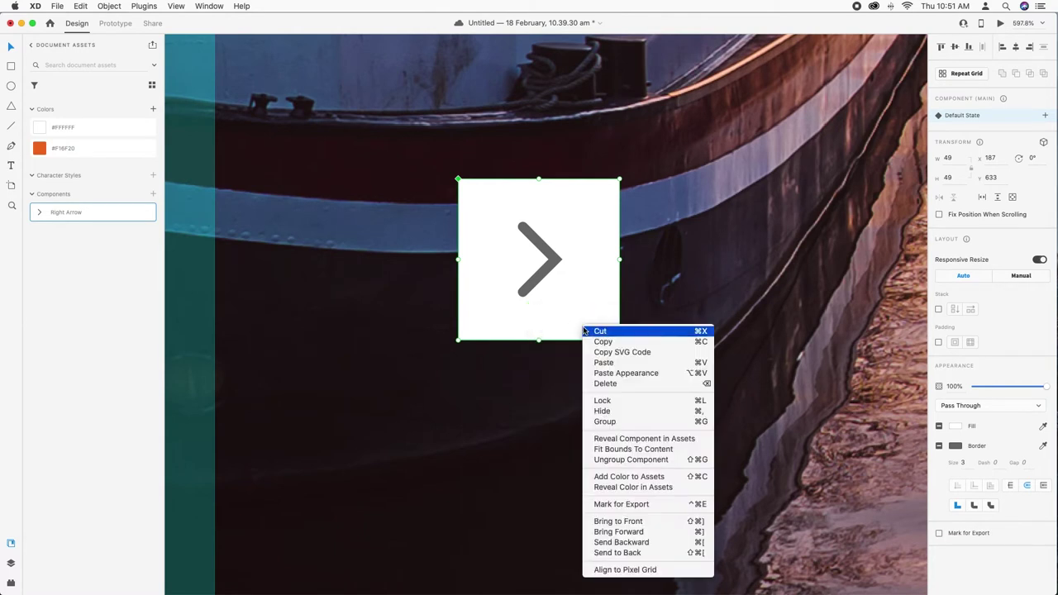
pyautogui.click(644, 363)
pyautogui.moveTo(595, 292); pyautogui.dragTo(794, 395)
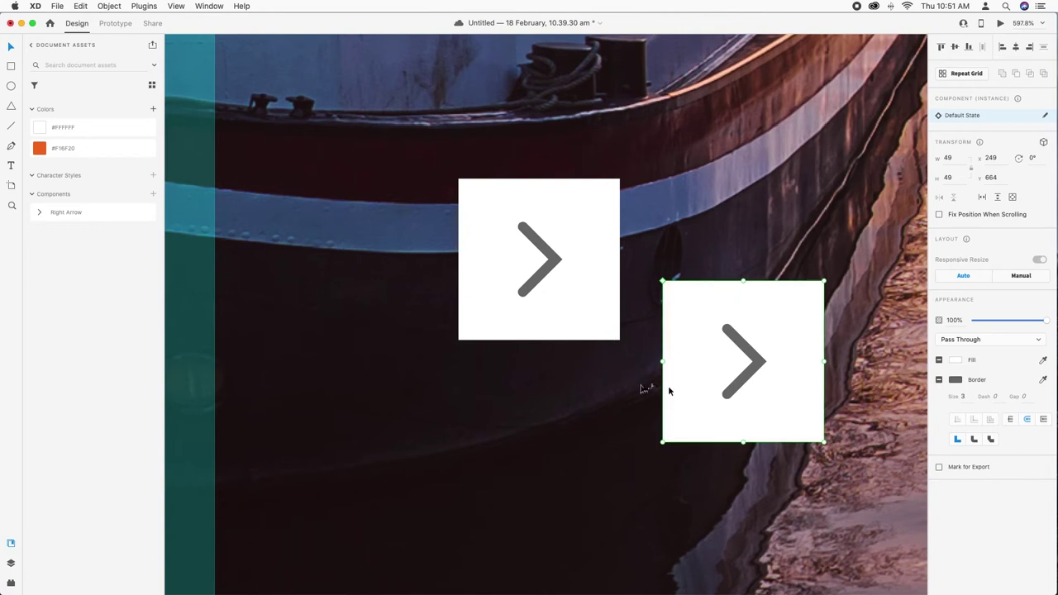
# Rotate the copied arrow instance to 180° so that its chevron points left
pyautogui.rightClick(714, 387)
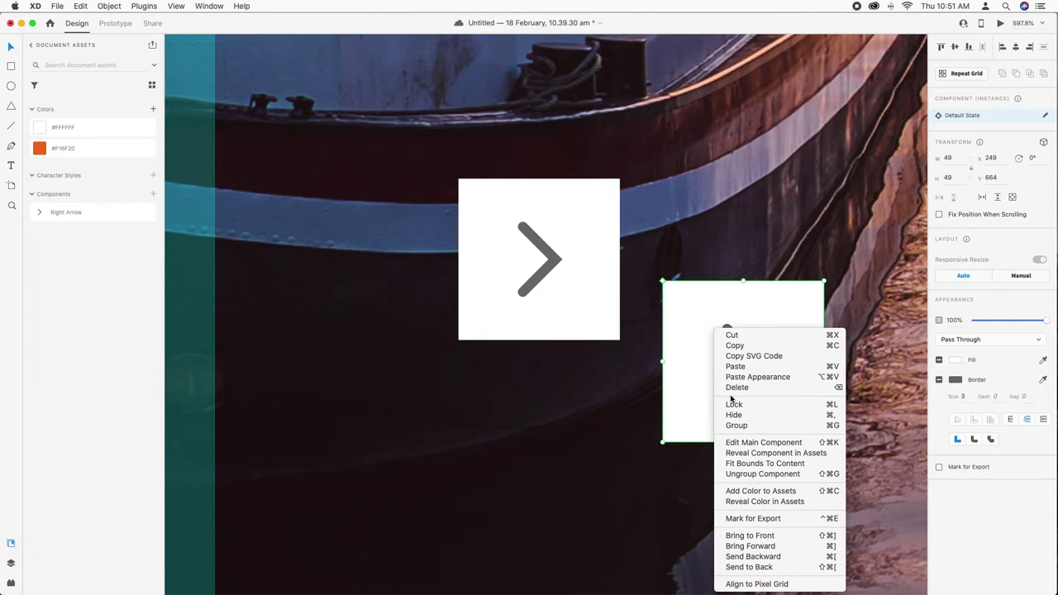
pyautogui.click(750, 447)
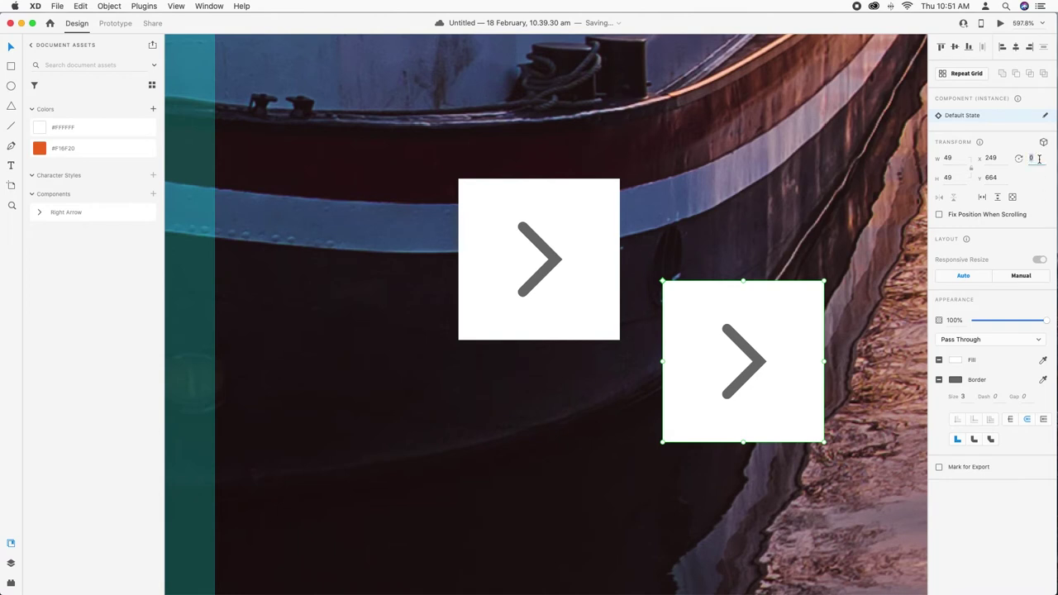
pyautogui.hotkey('shift', 'Up')
pyautogui.hotkey('shift', 'Up')
pyautogui.hotkey('shift', 'Up')
pyautogui.hotkey('shift', 'Up')
pyautogui.hotkey('shift', 'Up')
pyautogui.hotkey('shift', 'Up')
pyautogui.hotkey('shift', 'Up')
pyautogui.hotkey('shift', 'Up')
pyautogui.hotkey('shift', 'Up')
pyautogui.hotkey('shift', 'Down')
pyautogui.hotkey('shift', 'Down')
pyautogui.hotkey('shift', 'Down')
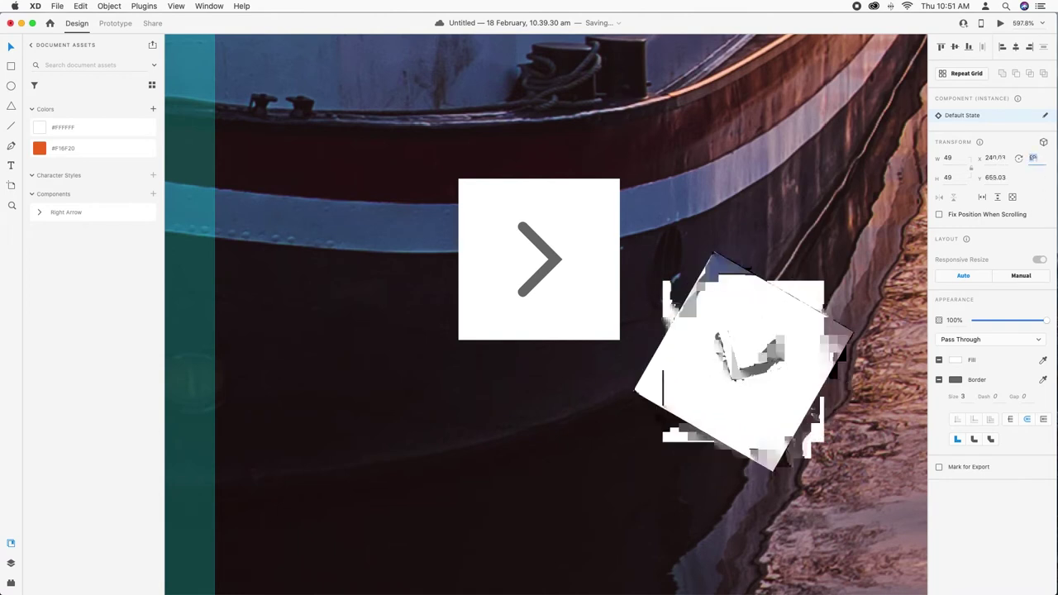
pyautogui.hotkey('shift', 'Up')
pyautogui.hotkey('shift', 'Up')
pyautogui.hotkey('shift', 'Up')
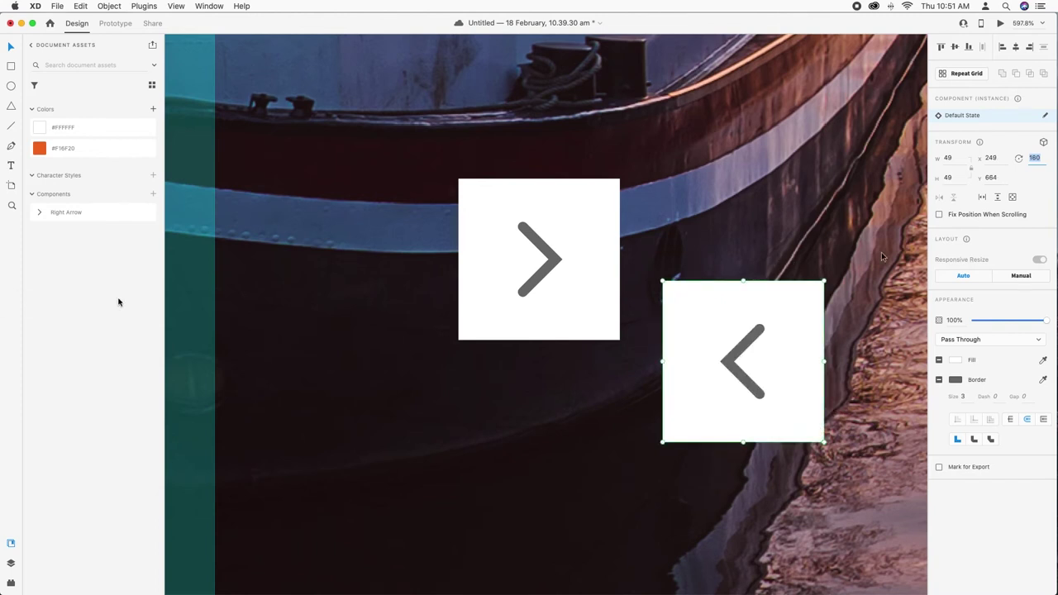
# Ungroup the rotated arrow instance and turn its parts into a separate component named "Left Arrow"
pyautogui.rightClick(761, 330)
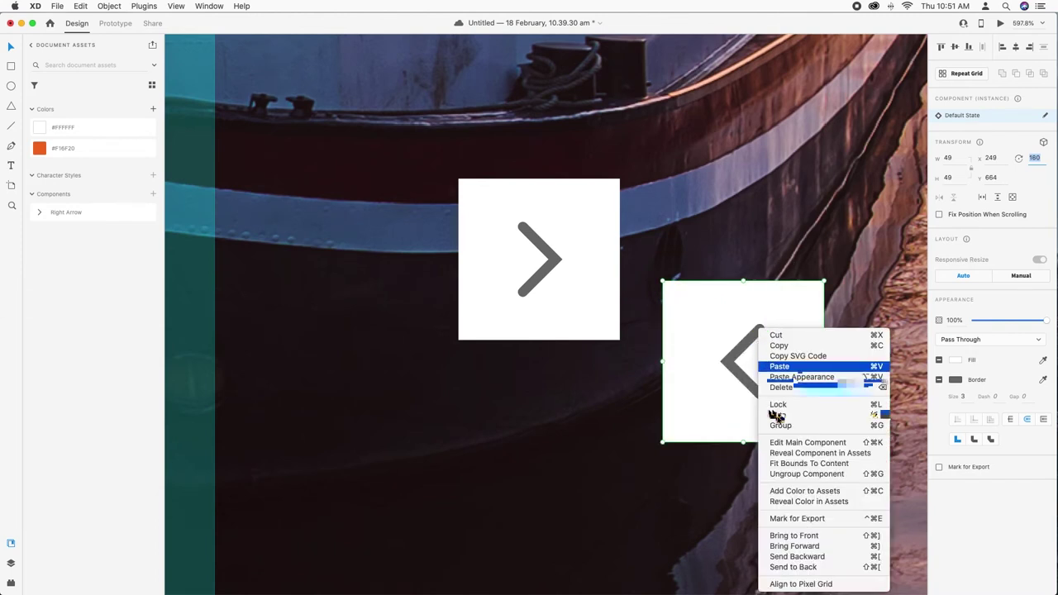
pyautogui.click(781, 474)
pyautogui.rightClick(761, 351)
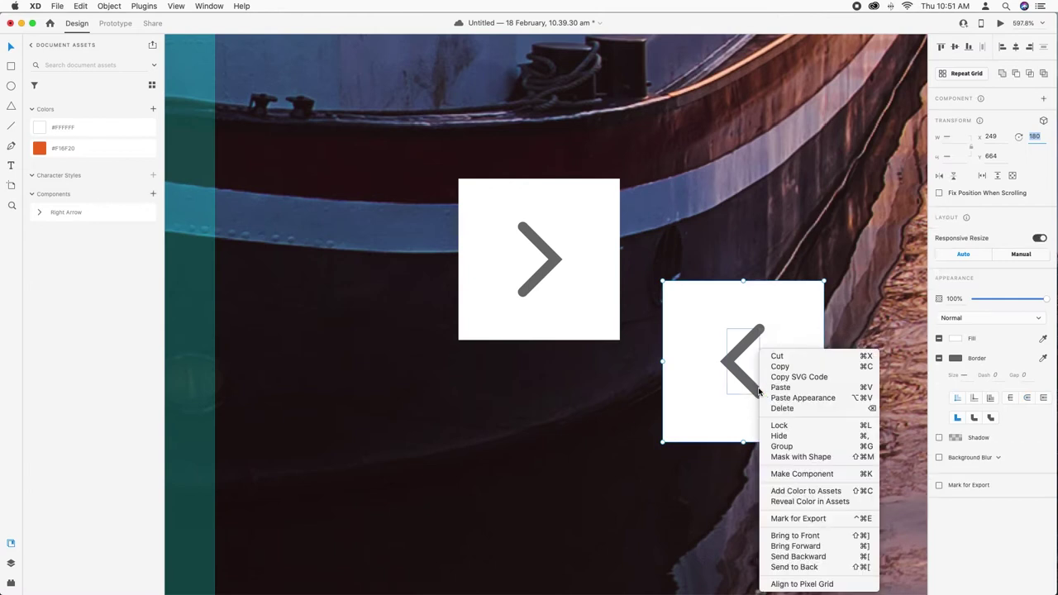
pyautogui.click(795, 474)
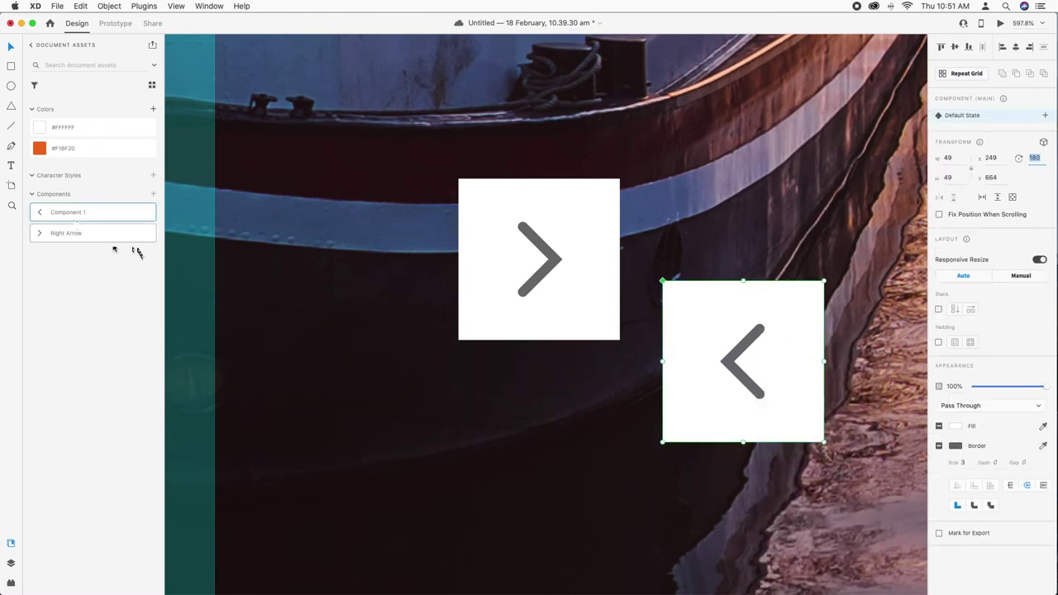
pyautogui.click(71, 213)
pyautogui.doubleClick(72, 213)
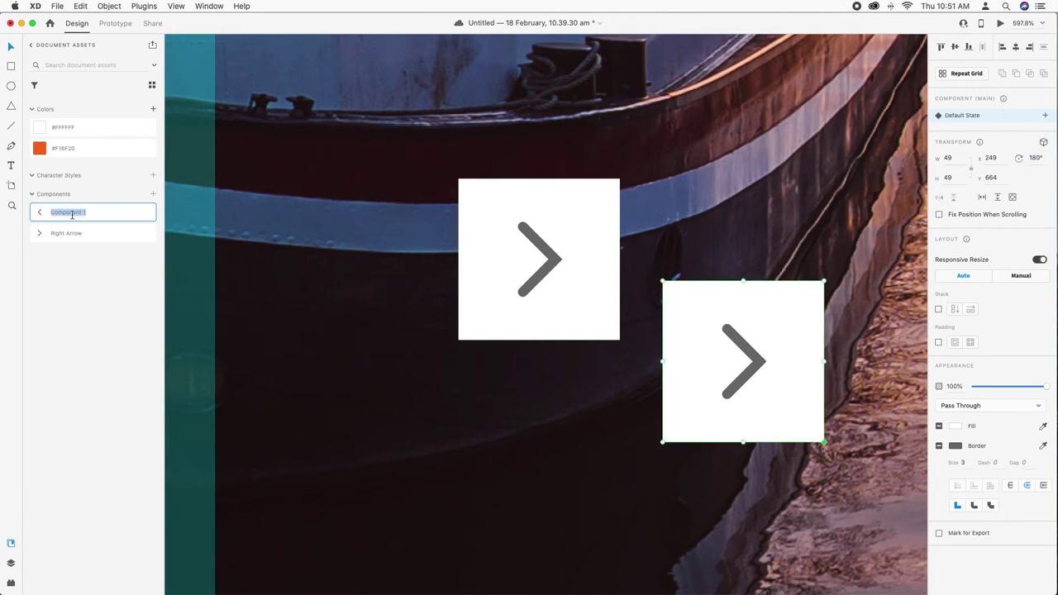
pyautogui.write('Left Arrow')
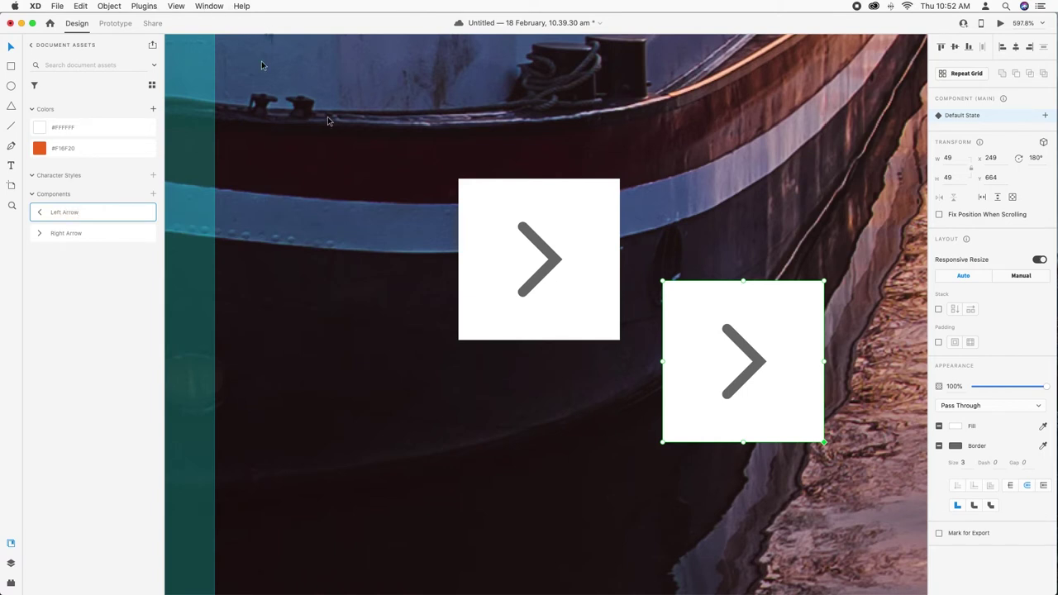
# Flip the chevron inside the Left Arrow component horizontally so that it points left
pyautogui.click(758, 335)
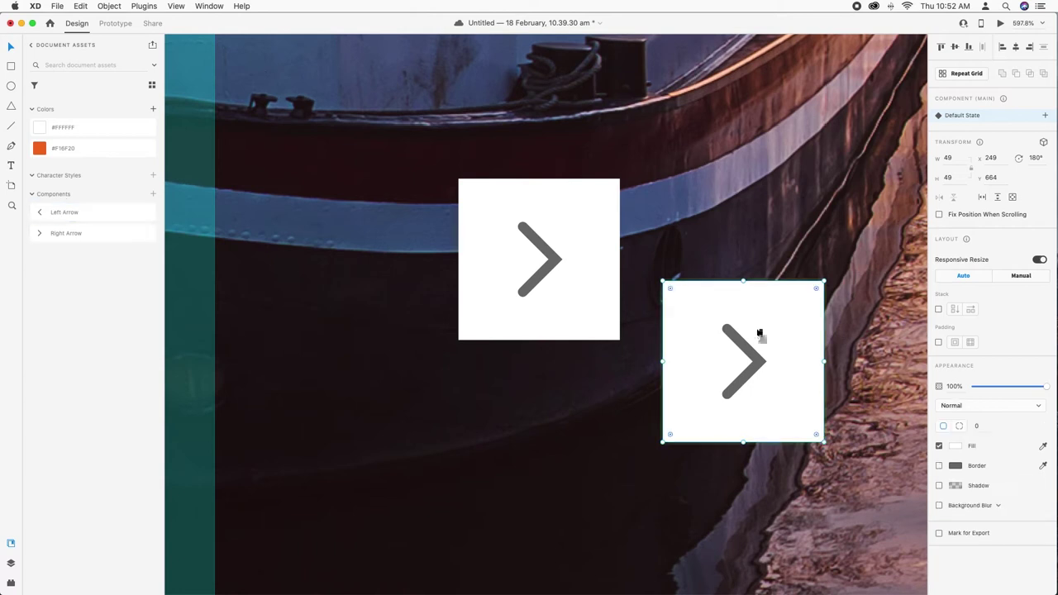
pyautogui.moveTo(837, 282); pyautogui.dragTo(782, 427)
pyautogui.press('super+z')
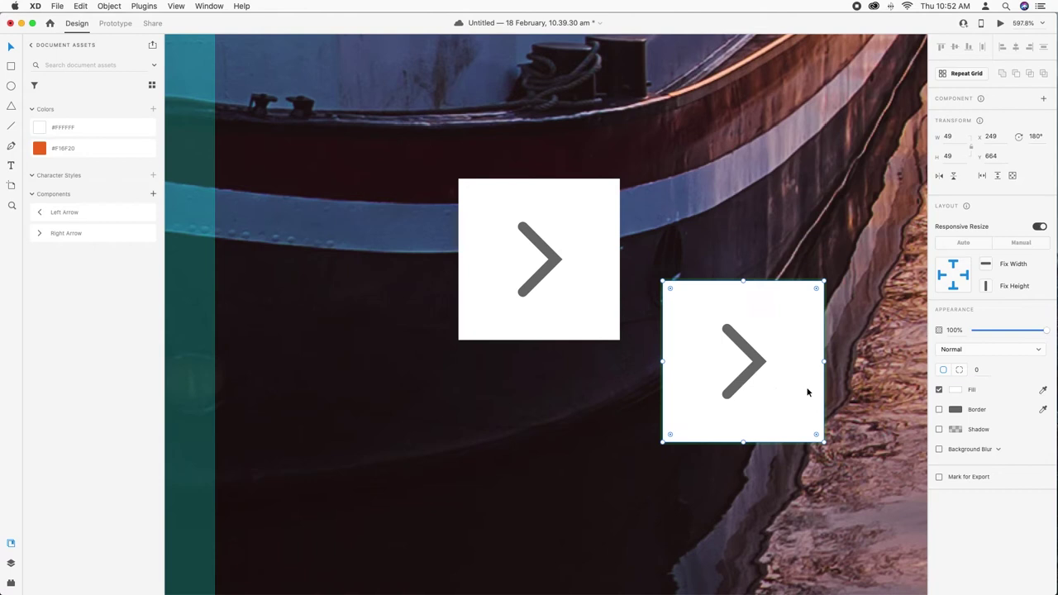
pyautogui.doubleClick(761, 369)
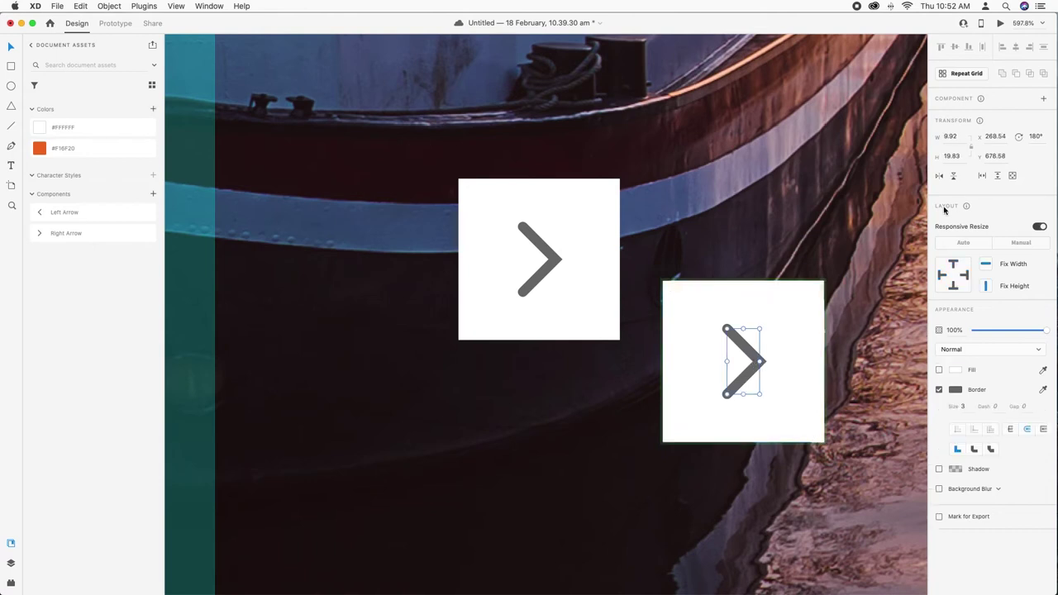
pyautogui.click(939, 177)
pyautogui.click(835, 254)
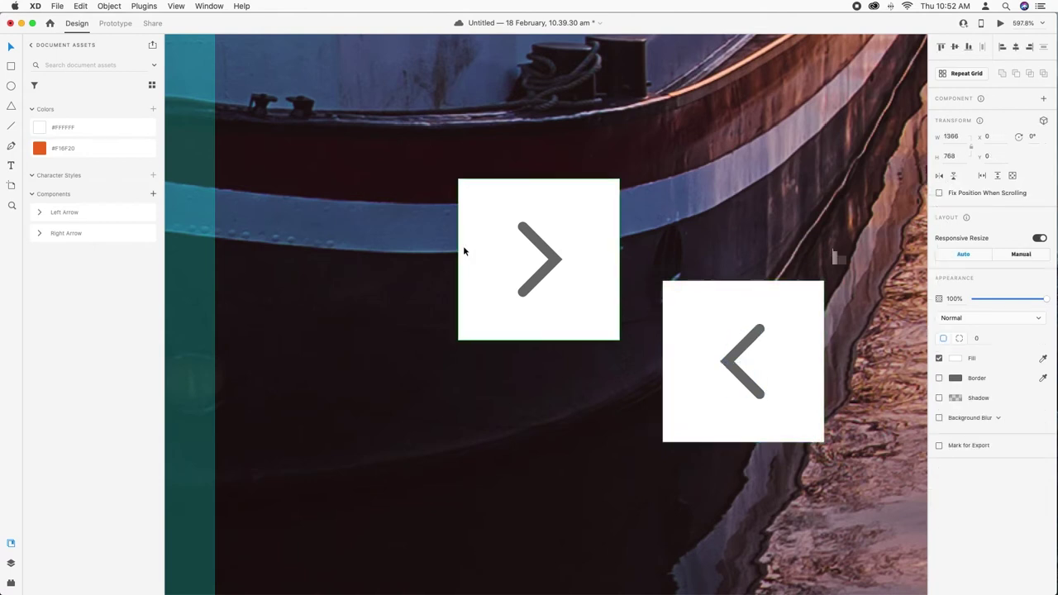
# Move the Left Arrow button level with the Right Arrow and against the left margin column at X 113, Y 633
pyautogui.moveTo(709, 368); pyautogui.dragTo(374, 289)
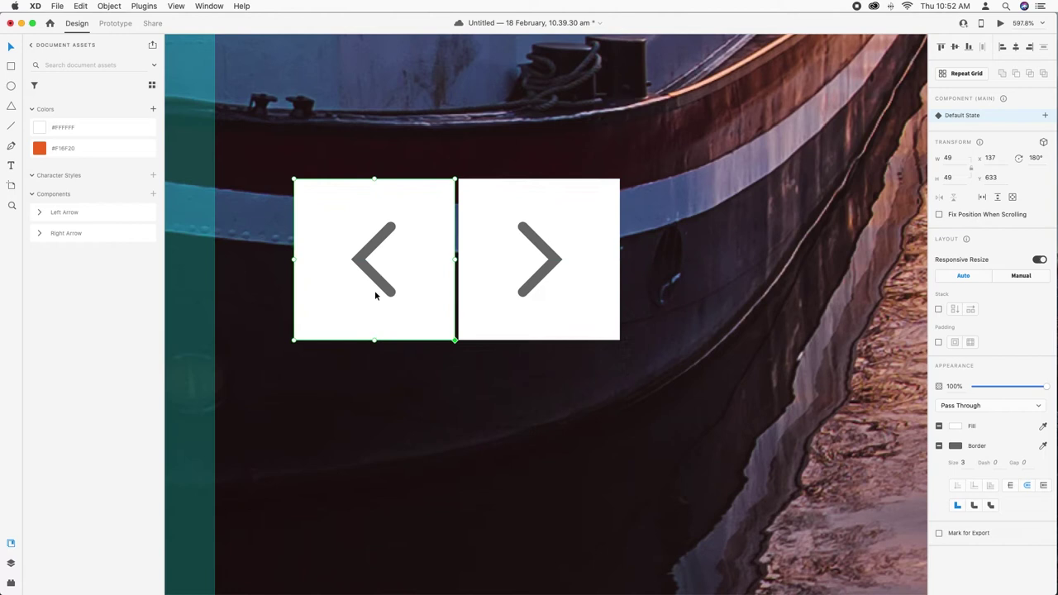
pyautogui.hotkey('shift', 'Left')
pyautogui.press('Left')
pyautogui.press('Left')
pyautogui.press('Left')
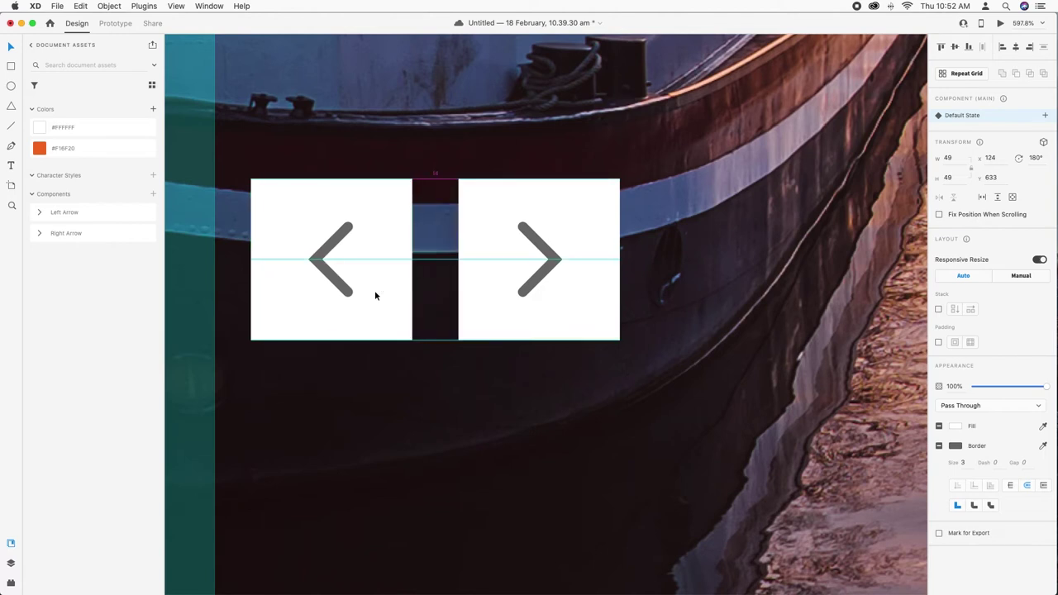
pyautogui.moveTo(364, 295); pyautogui.dragTo(334, 298)
# Move the Right Arrow button closer to the Left Arrow, to X 177, Y 633
pyautogui.click(535, 321)
pyautogui.moveTo(534, 321); pyautogui.dragTo(483, 311)
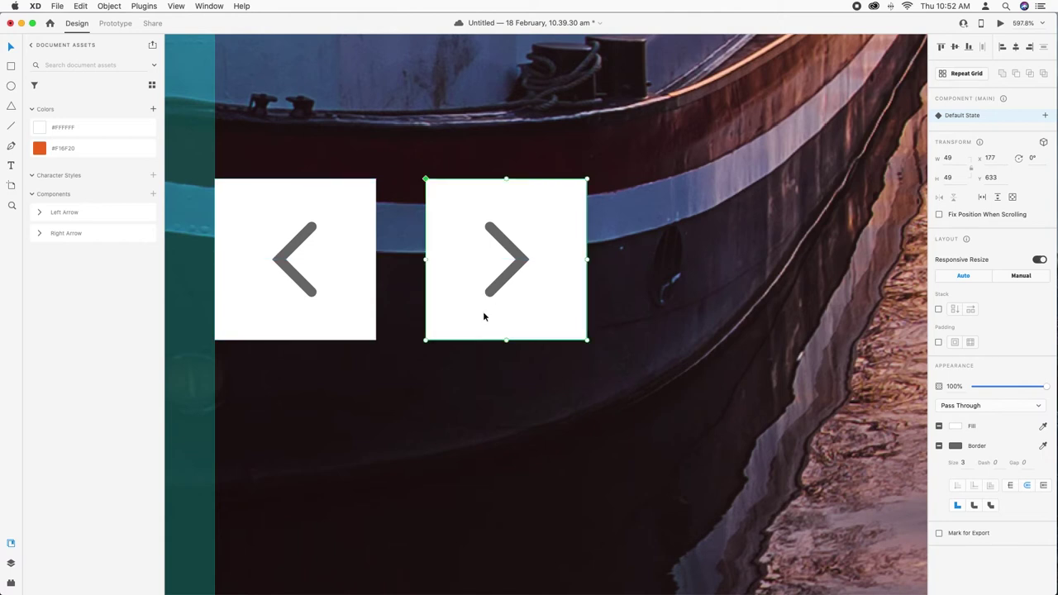
pyautogui.press('super+0')
pyautogui.click(409, 577)
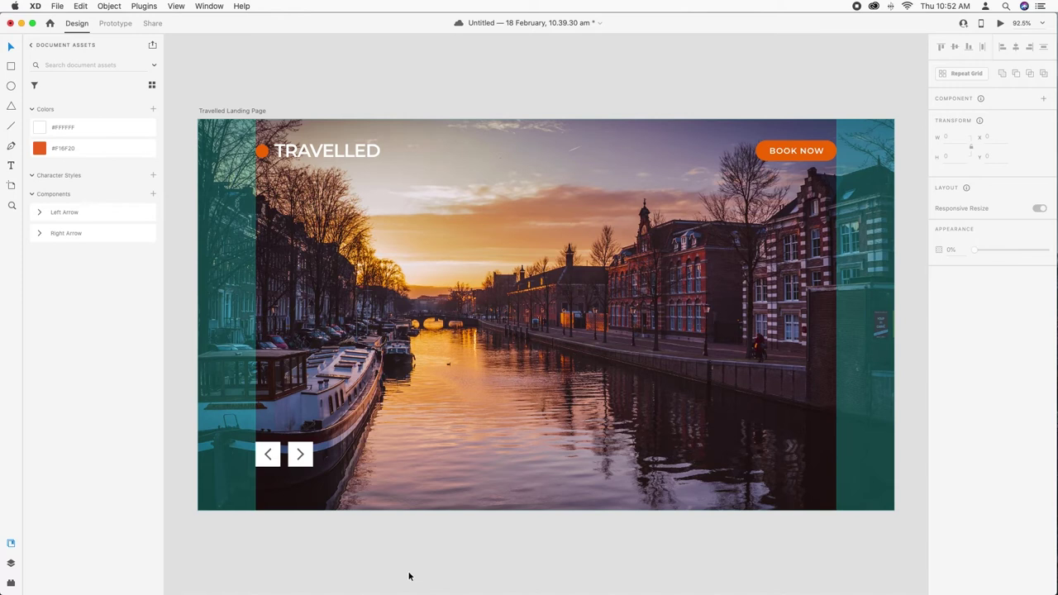
# Move both arrow buttons together to the artboard's bottom edge and nudge them up to leave a gap beneath
pyautogui.click(301, 460)
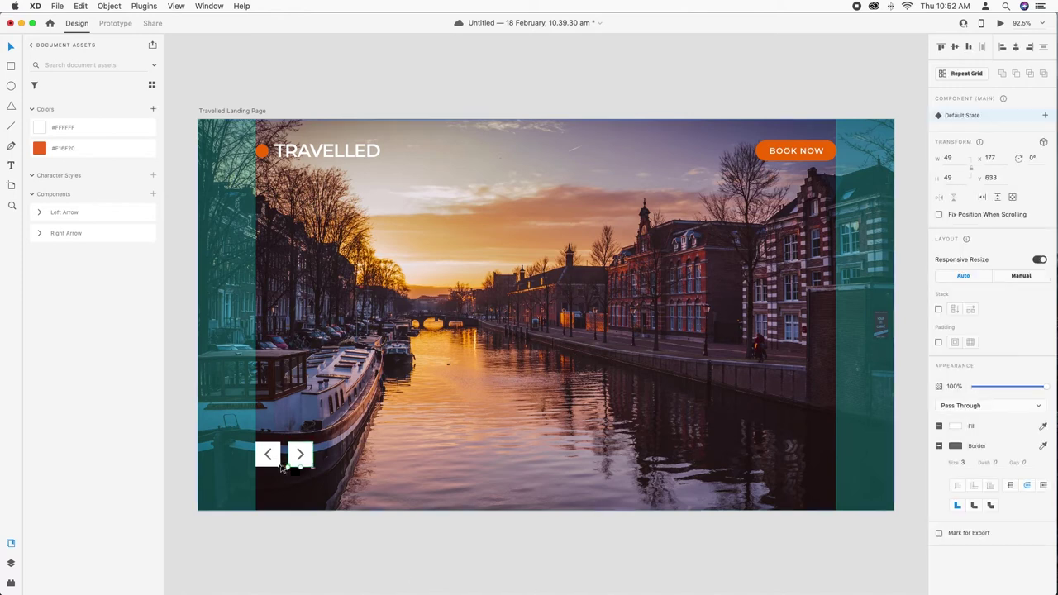
pyautogui.moveTo(302, 466); pyautogui.dragTo(300, 501)
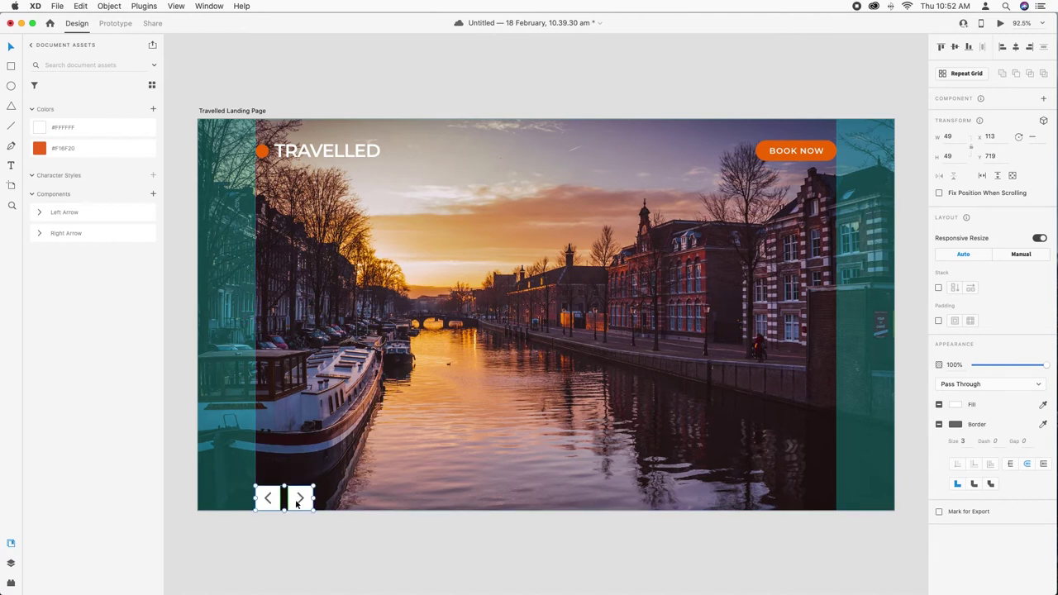
pyautogui.hotkey('shift', 'Up')
pyautogui.hotkey('shift', 'Up')
pyautogui.hotkey('shift', 'Up')
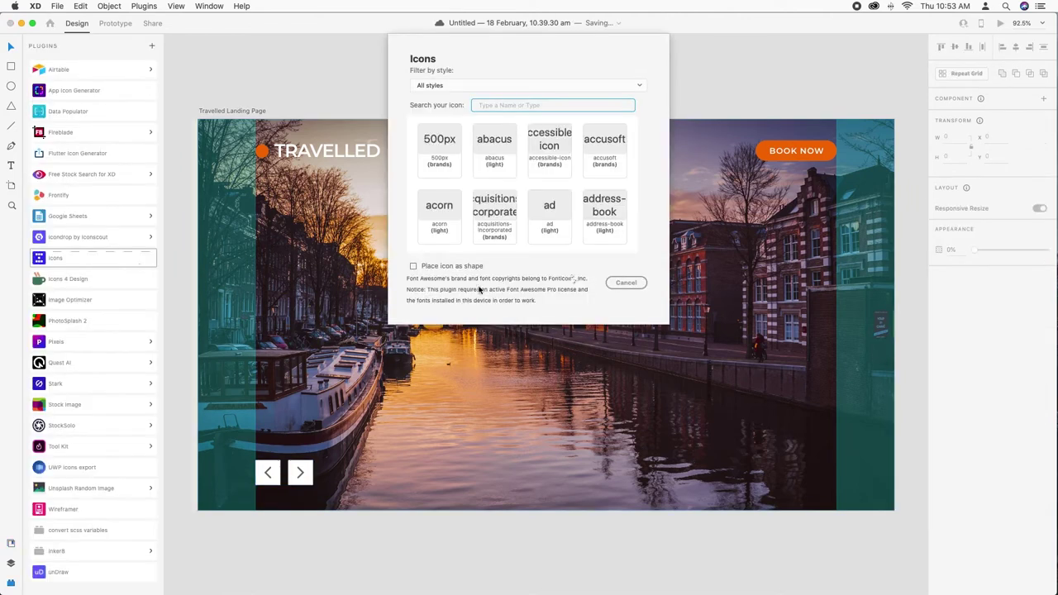
# Cancel the Icons plugin and insert the Ionic logo-facebook icon at size 36 with the Icons 4 Design plugin
pyautogui.press('Escape')
pyautogui.click(25, 280)
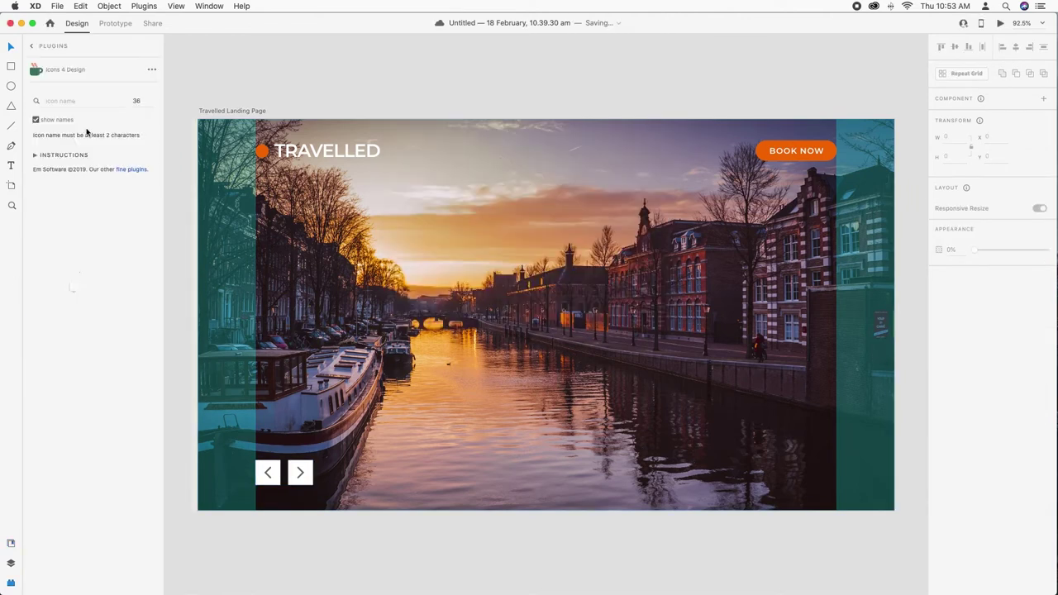
pyautogui.click(72, 100)
pyautogui.write('facebook')
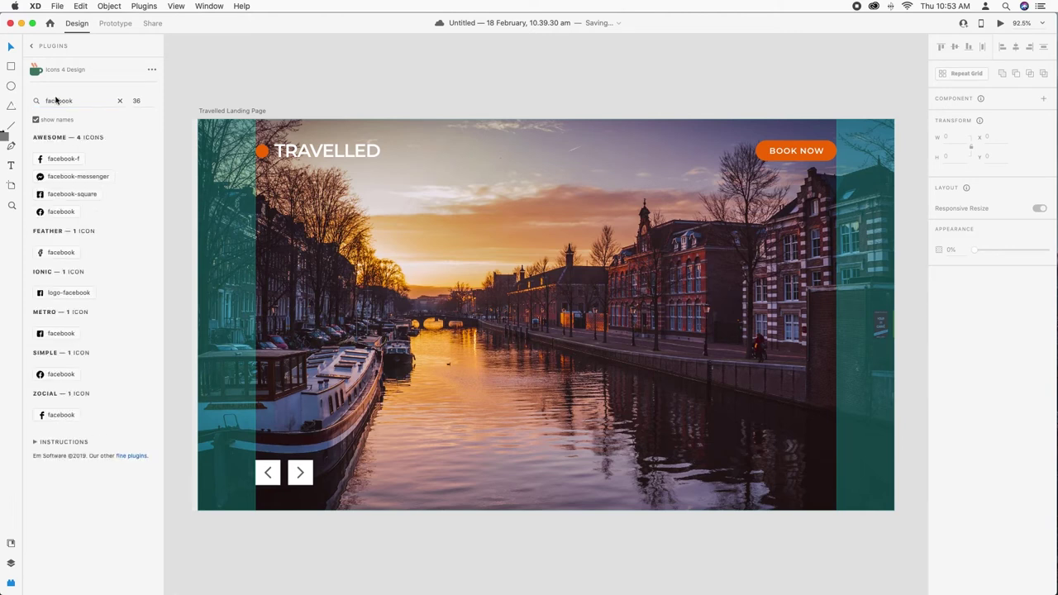
pyautogui.click(63, 292)
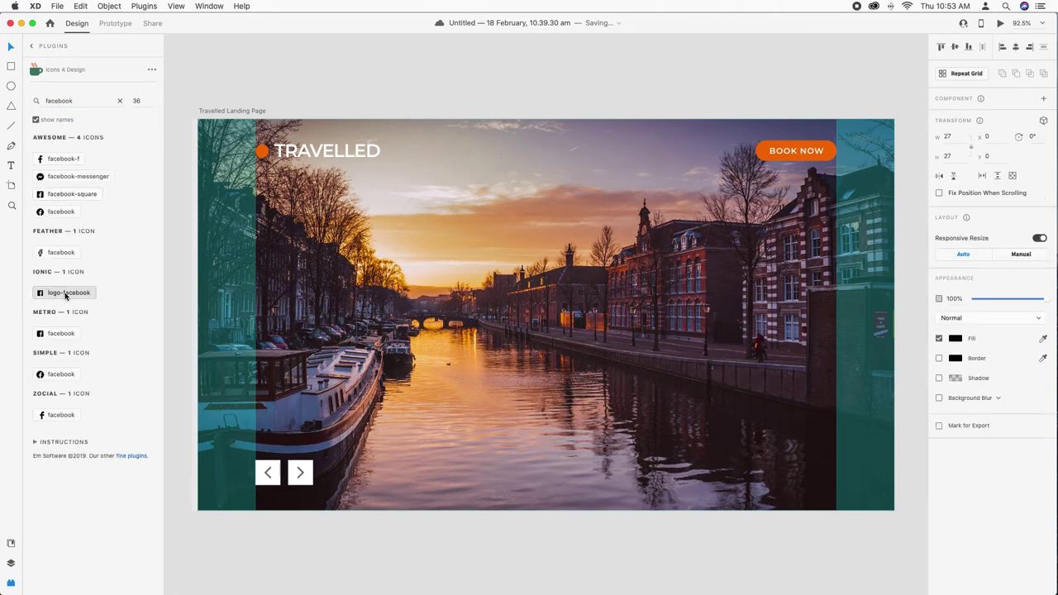
# Place the Facebook icon beside the Right Arrow button at about X 236, Y 691 and fill it white
pyautogui.moveTo(225, 147); pyautogui.dragTo(329, 479)
pyautogui.click(955, 338)
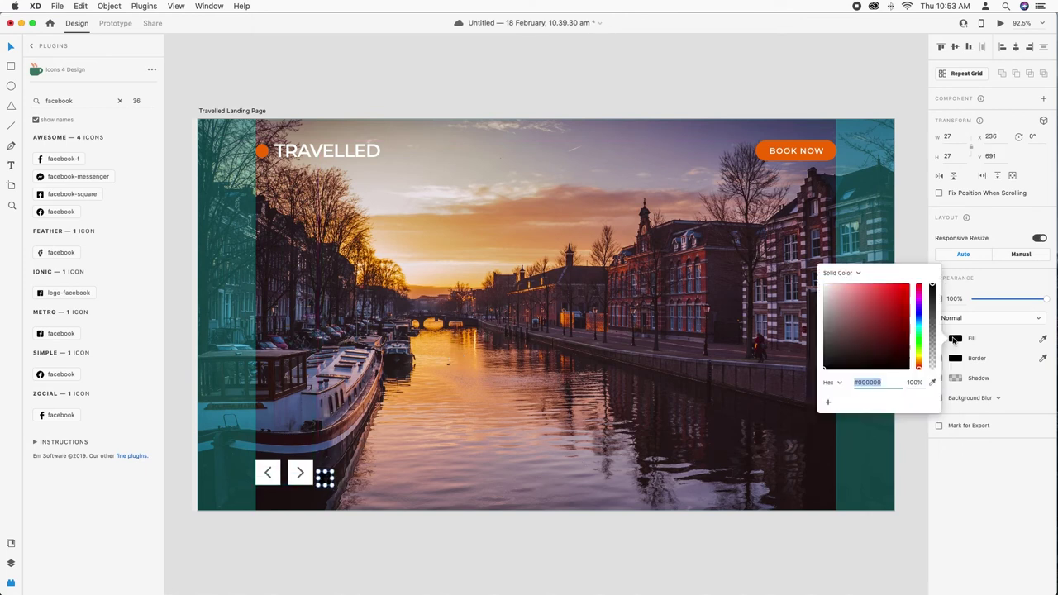
pyautogui.click(824, 284)
pyautogui.click(334, 511)
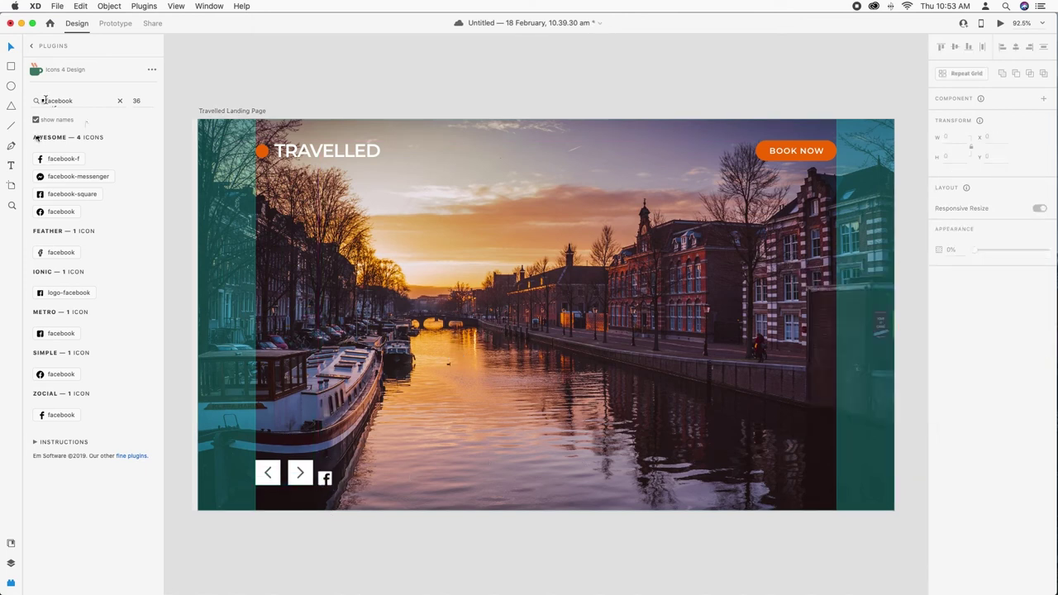
# Insert the Simple youtube icon, place it beside the Facebook icon at about X 273, Y 693.5 and fill it #FFFFFF
pyautogui.doubleClick(71, 100)
pyautogui.write('youtube')
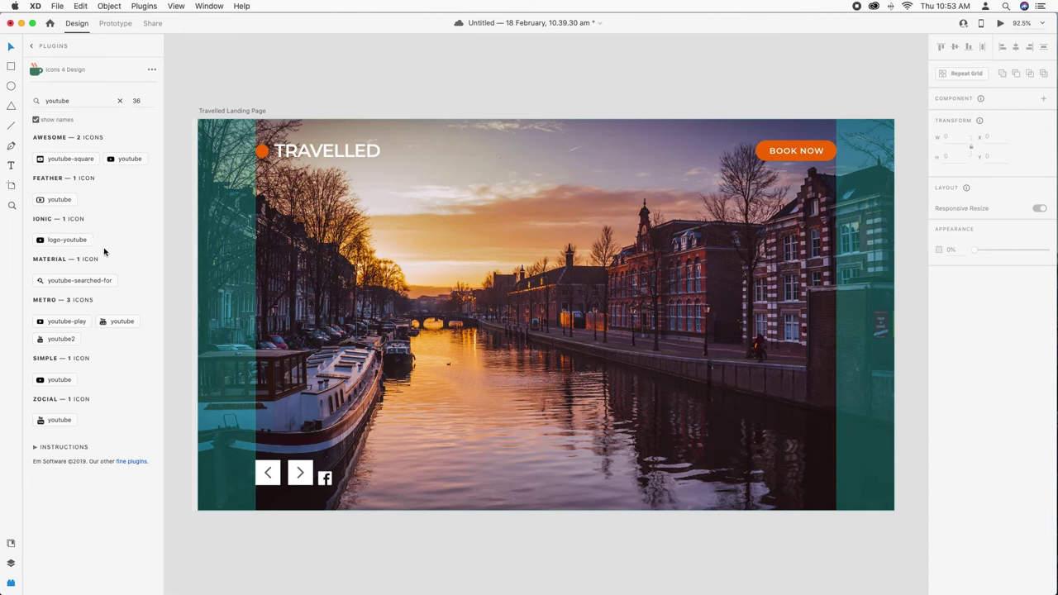
pyautogui.click(59, 380)
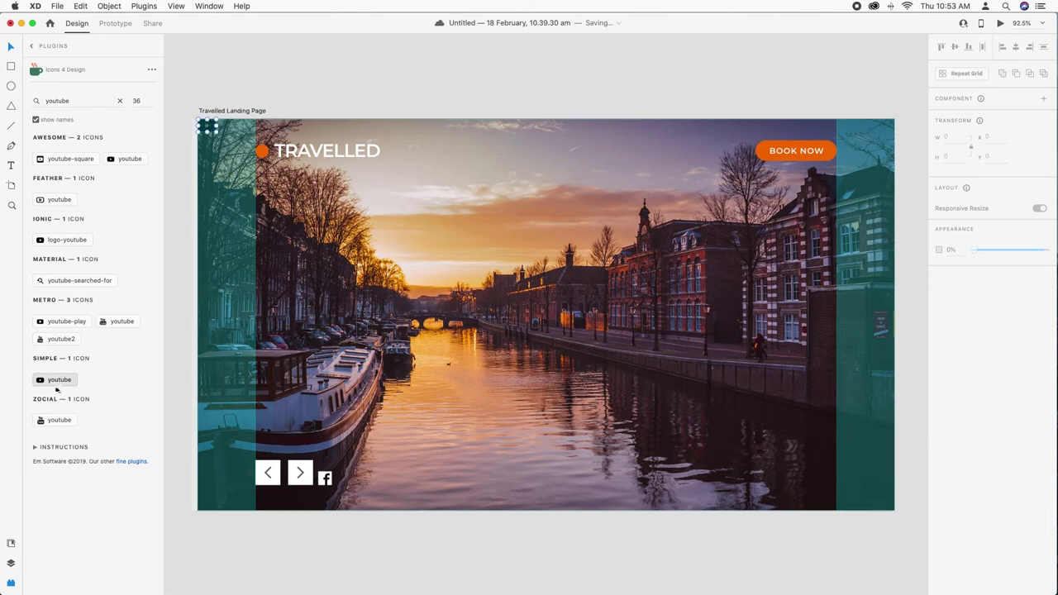
pyautogui.moveTo(216, 131); pyautogui.dragTo(353, 484)
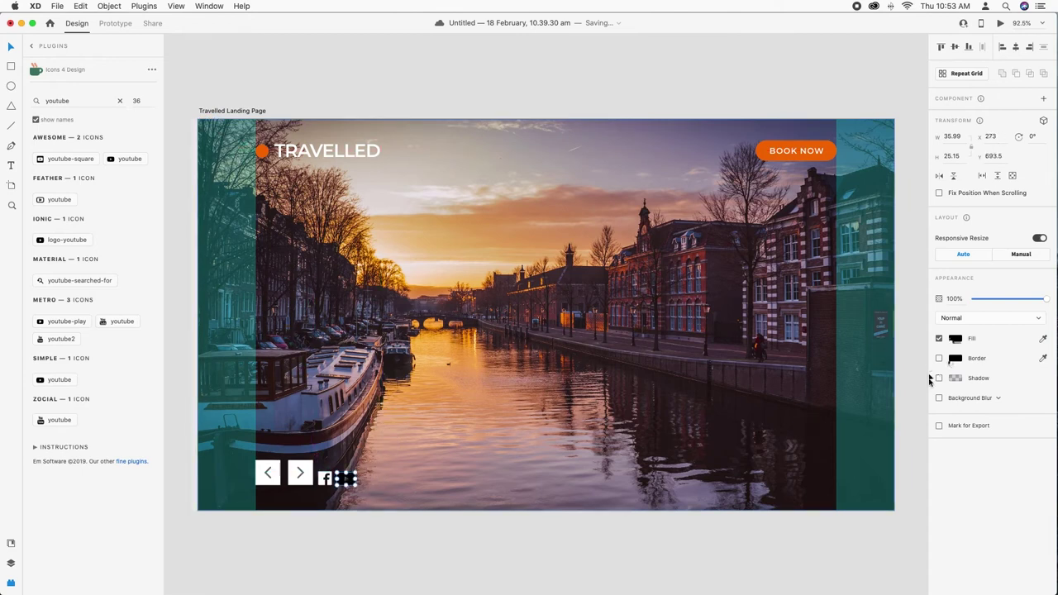
pyautogui.click(955, 338)
pyautogui.moveTo(857, 342); pyautogui.dragTo(800, 263)
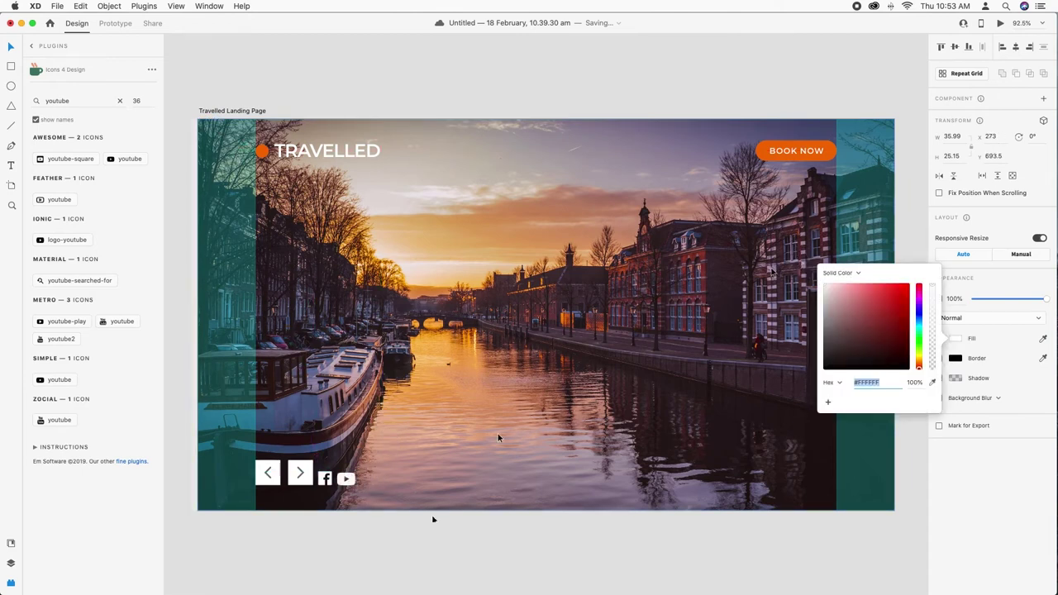
# Insert the Awesome instagram icon just after the YouTube icon and fill it white
pyautogui.doubleClick(62, 100)
pyautogui.write('instagram')
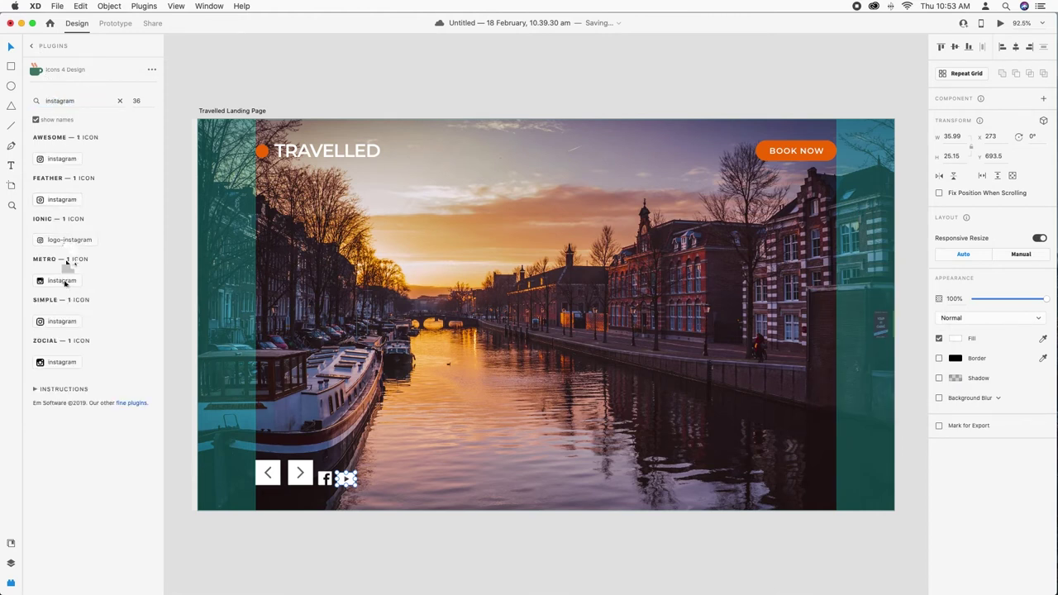
pyautogui.click(57, 160)
pyautogui.click(956, 339)
pyautogui.moveTo(877, 318); pyautogui.dragTo(728, 219)
pyautogui.click(518, 538)
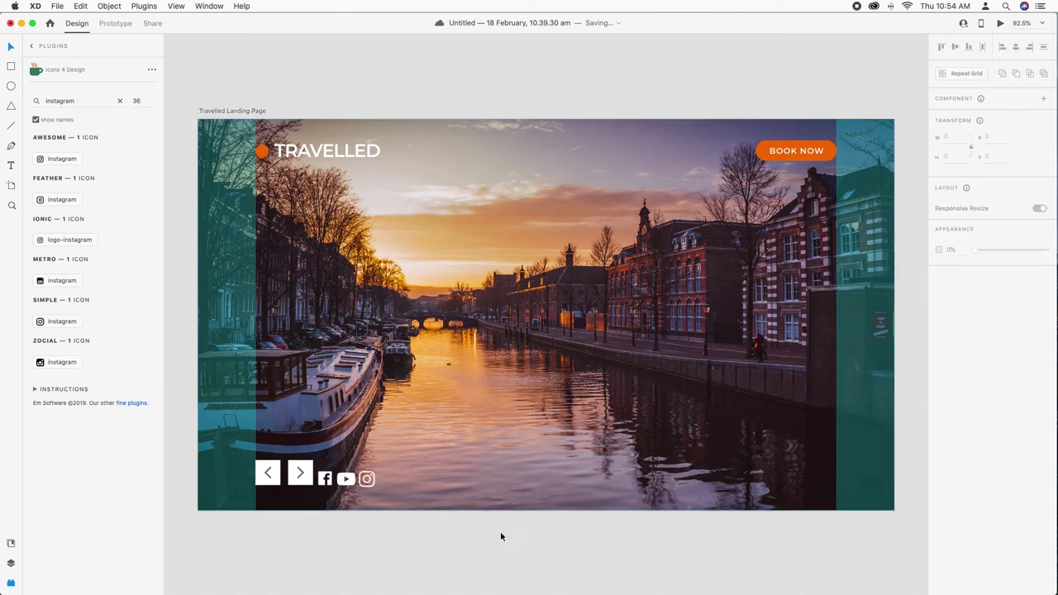
# Insert the Ionic logo-twitter icon, place it beside the Instagram icon at about X 354, Y 690 and fill it white
pyautogui.click(80, 101)
pyautogui.doubleClick(79, 100)
pyautogui.write('twitter')
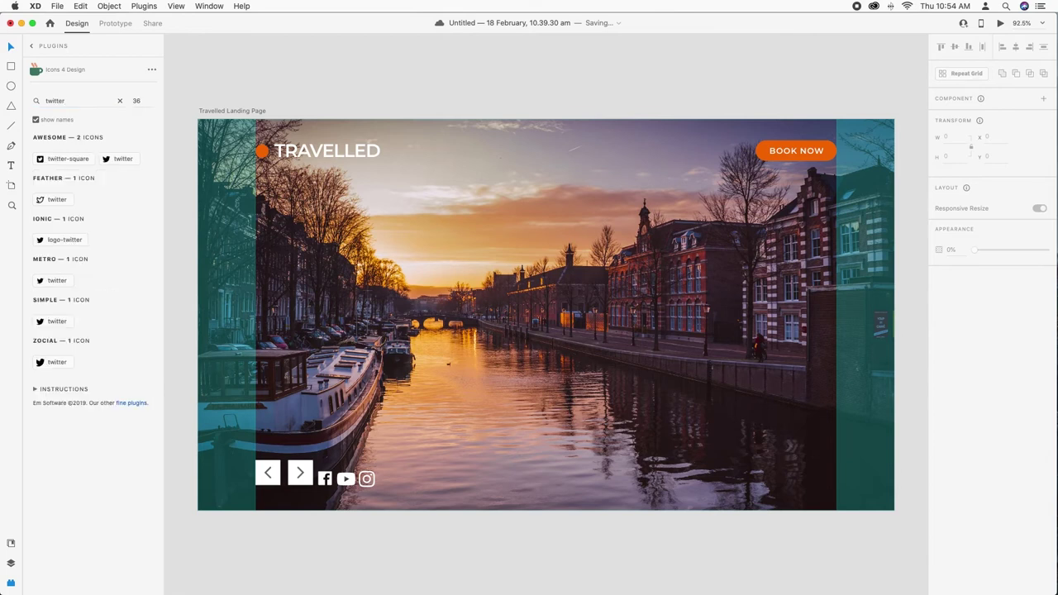
pyautogui.click(62, 239)
pyautogui.moveTo(207, 127); pyautogui.dragTo(387, 478)
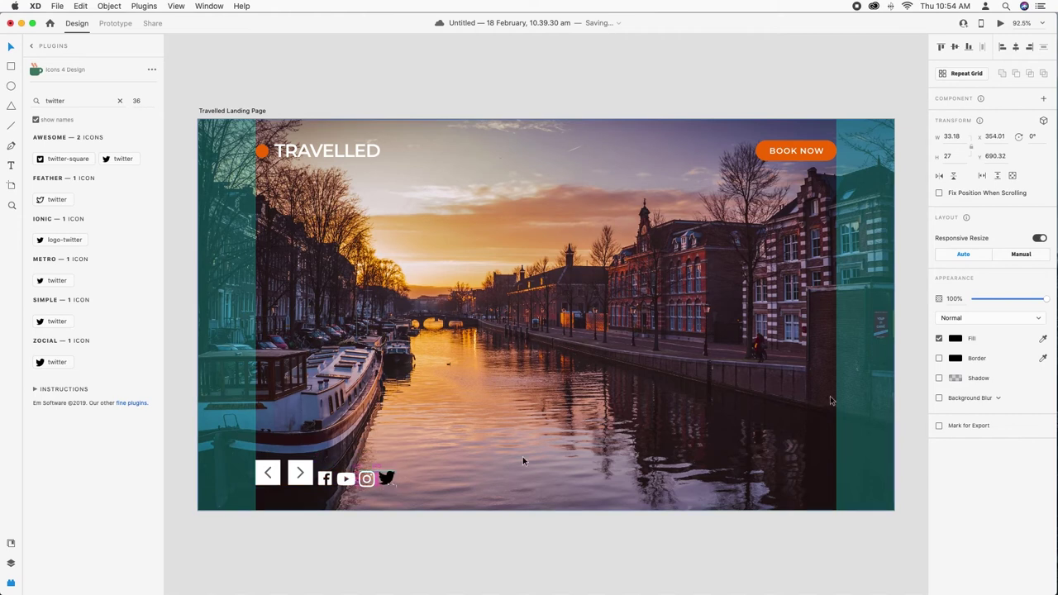
pyautogui.click(955, 338)
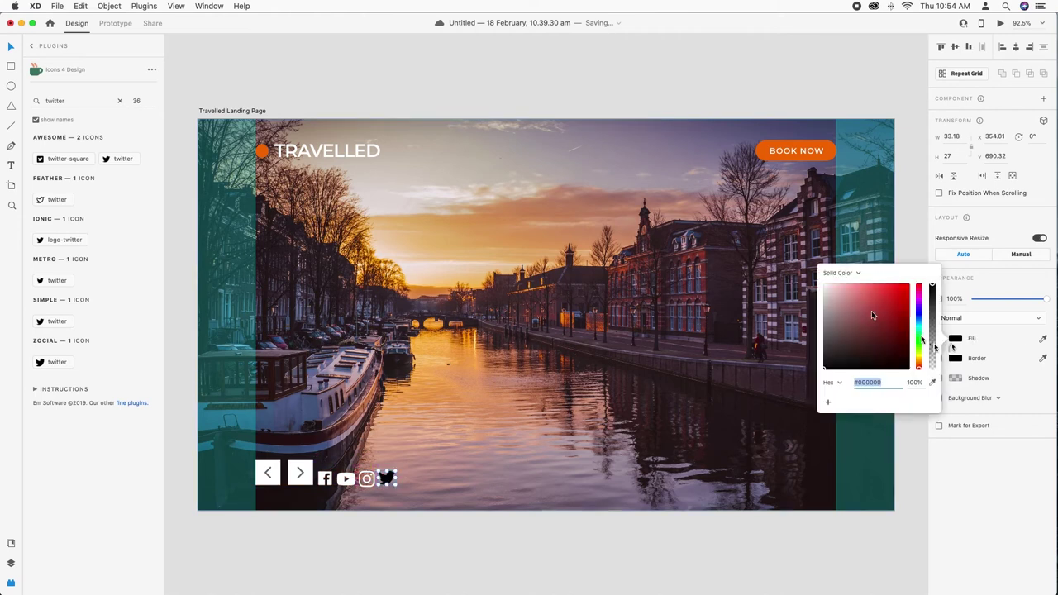
pyautogui.click(432, 548)
# Move the four social icons together to the artboard's lower right, ending at the right margin column
pyautogui.click(330, 487)
pyautogui.click(329, 483)
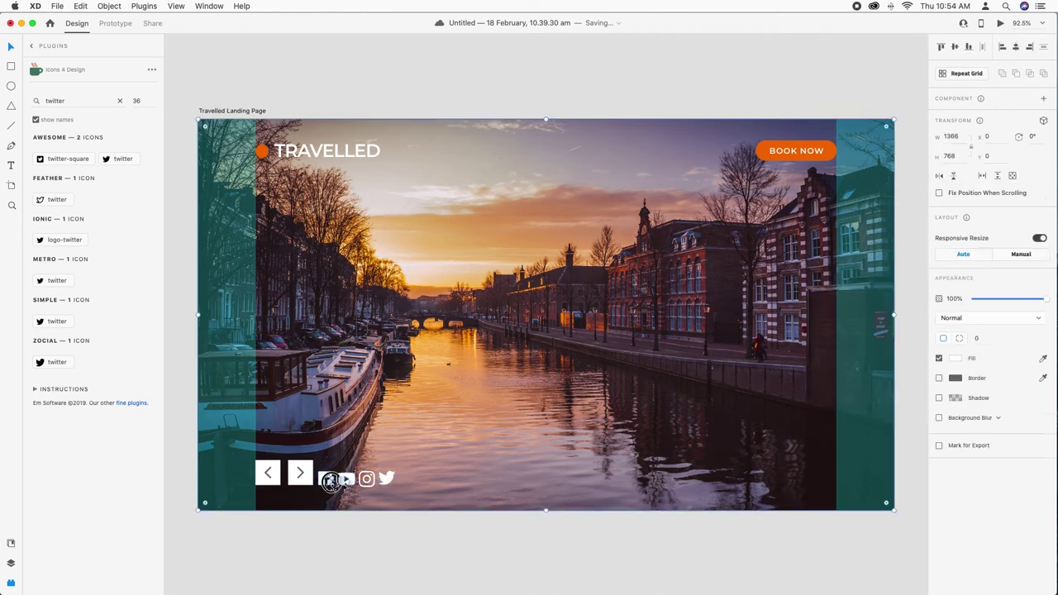
pyautogui.keyDown('shift'); pyautogui.click(347, 482); pyautogui.keyUp('shift')
pyautogui.keyDown('shift'); pyautogui.click(366, 482); pyautogui.keyUp('shift')
pyautogui.keyDown('shift'); pyautogui.click(389, 481); pyautogui.keyUp('shift')
pyautogui.moveTo(532, 472); pyautogui.dragTo(830, 470)
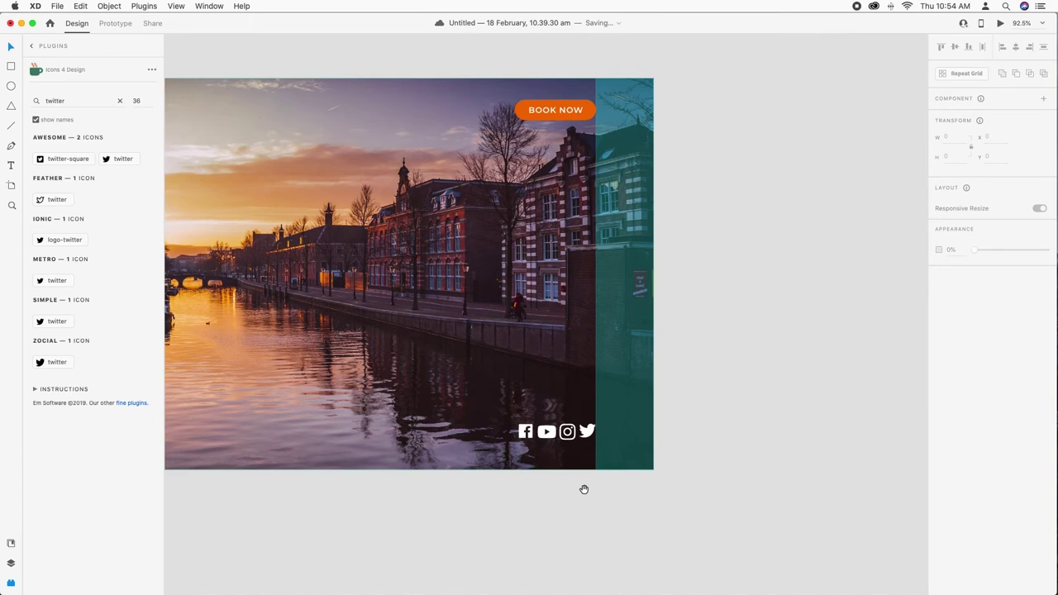
# Scale the Twitter icon down to about 27 × 22, keeping its right edge on the margin column
pyautogui.scroll(5, 584, 488)
pyautogui.press('super+plus')
pyautogui.press('super+plus')
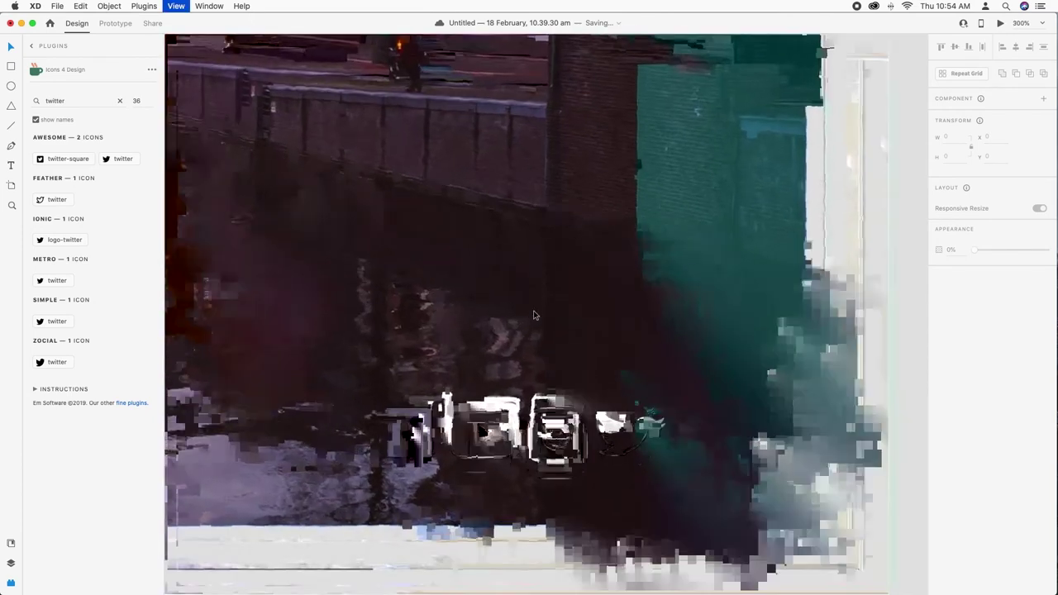
pyautogui.scroll(-3, 588, 501)
pyautogui.click(609, 335)
pyautogui.moveTo(591, 329); pyautogui.dragTo(568, 320)
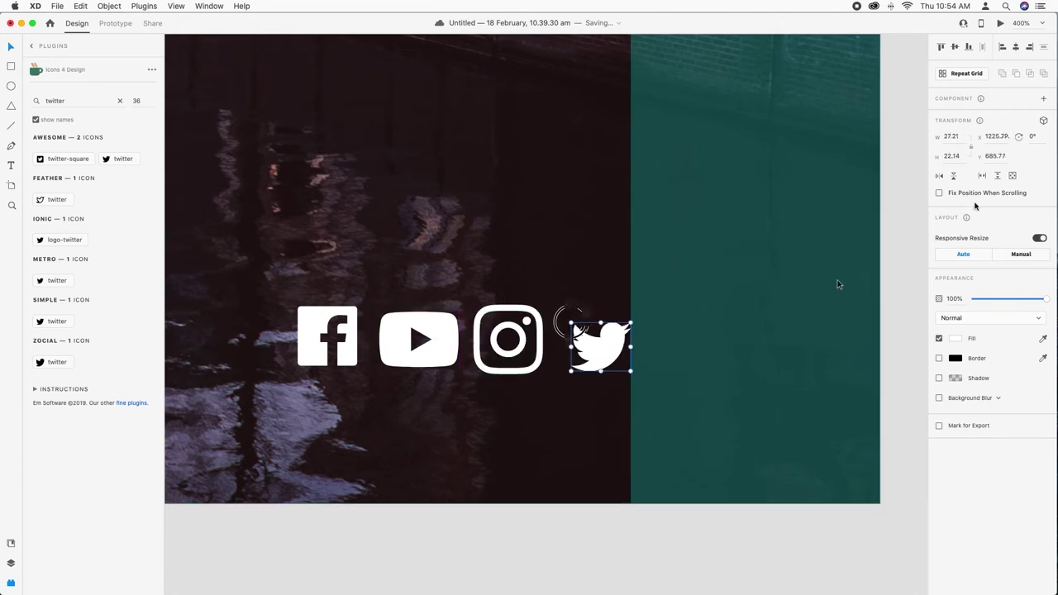
# Set the Twitter icon's width to 30 and raise it slightly into line with the other social icons
pyautogui.click(950, 135)
pyautogui.write('3')
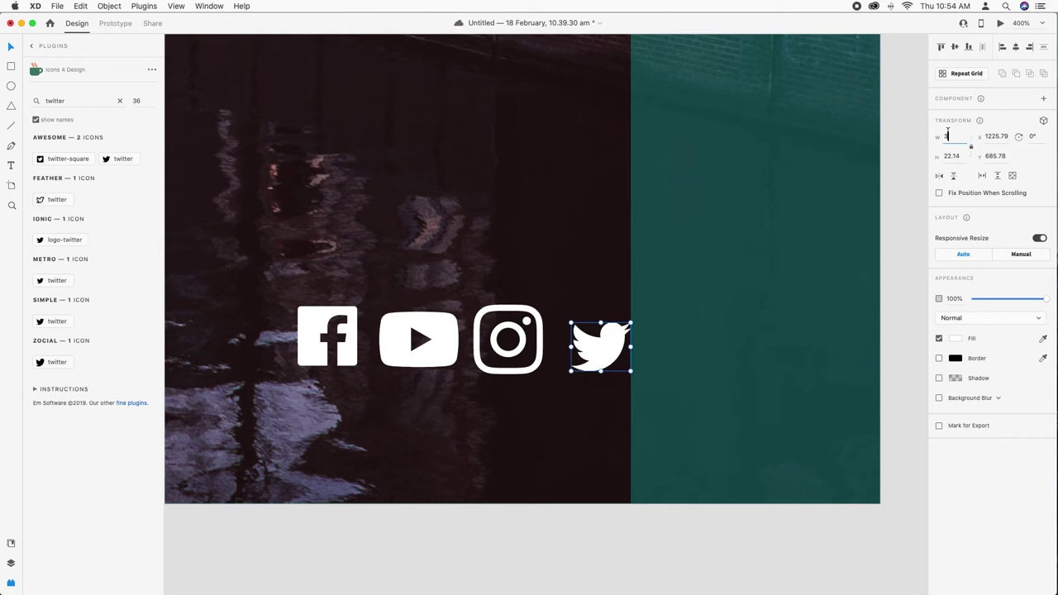
pyautogui.write('0')
pyautogui.press('Return')
pyautogui.moveTo(620, 353); pyautogui.dragTo(611, 346)
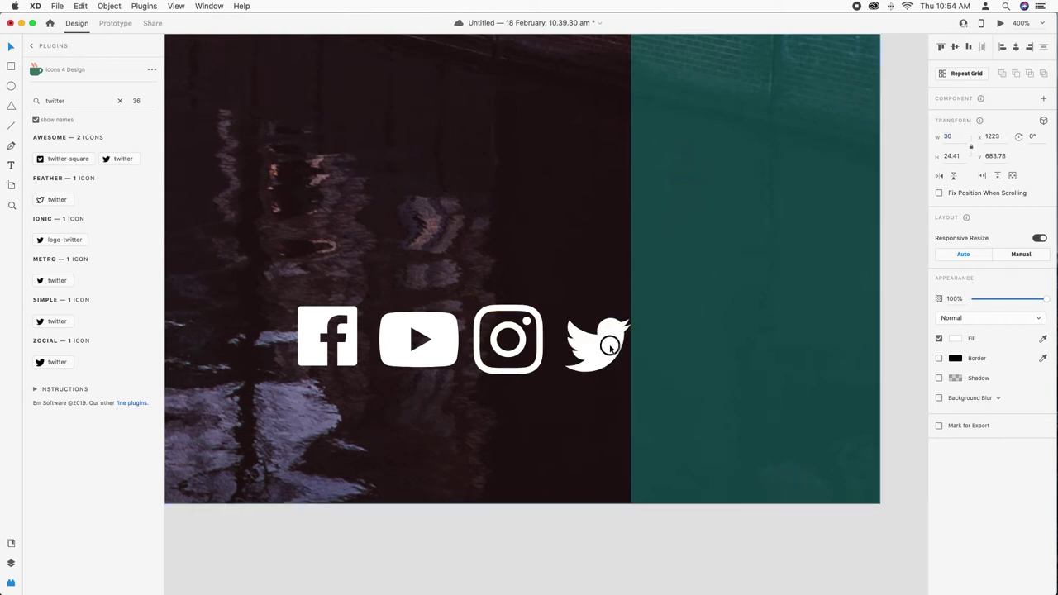
# Set the Instagram icon's width to 30 and reposition it to about X 1183, Y 679
pyautogui.click(536, 343)
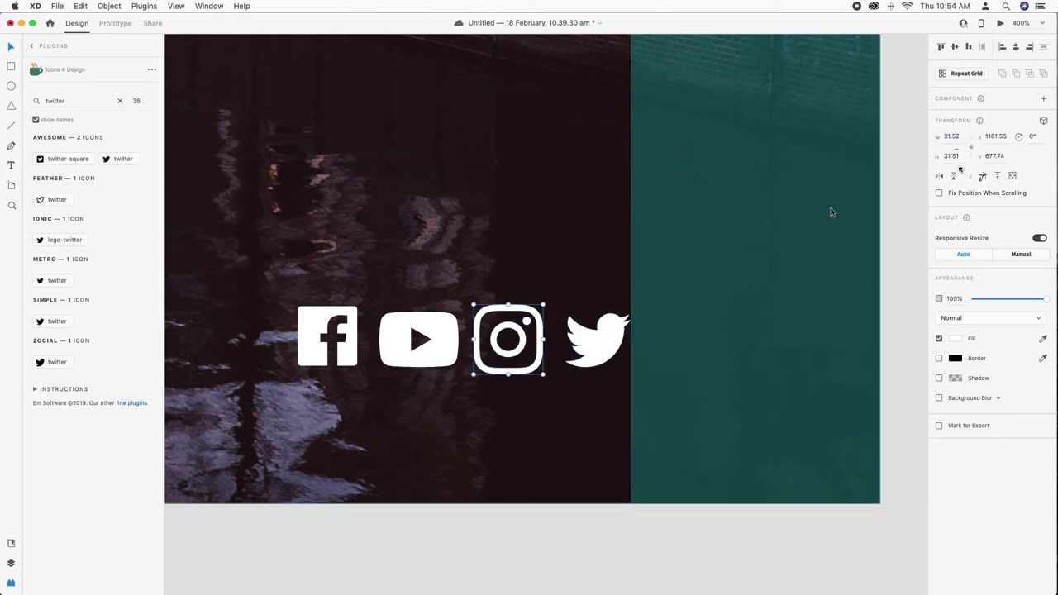
pyautogui.click(951, 136)
pyautogui.write('30')
pyautogui.press('Return')
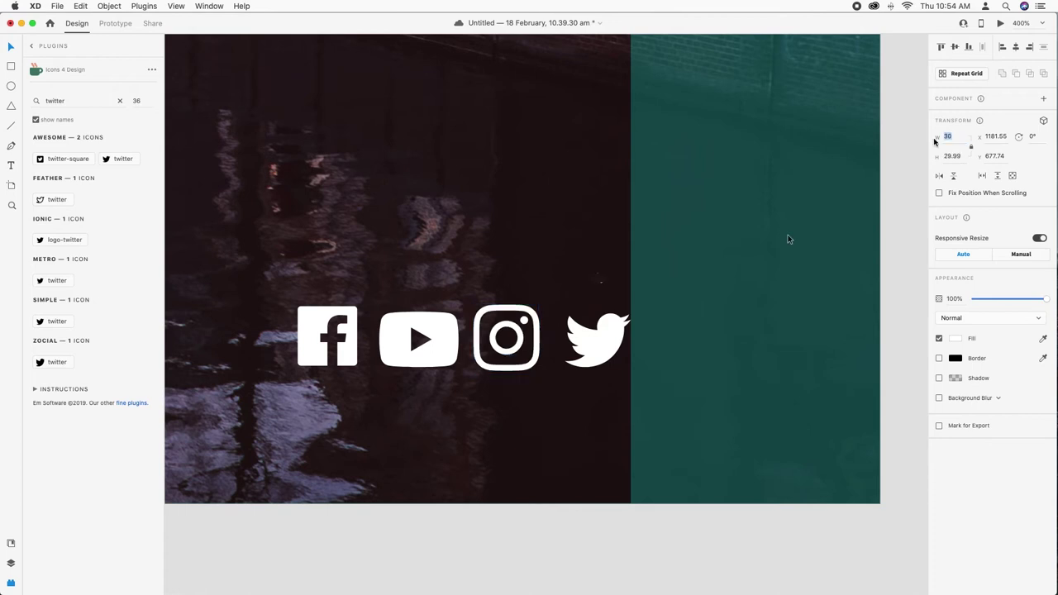
pyautogui.moveTo(534, 325)
pyautogui.mouseDown()
pyautogui.moveTo(547, 326)
pyautogui.moveTo(538, 330)
pyautogui.mouseUp()
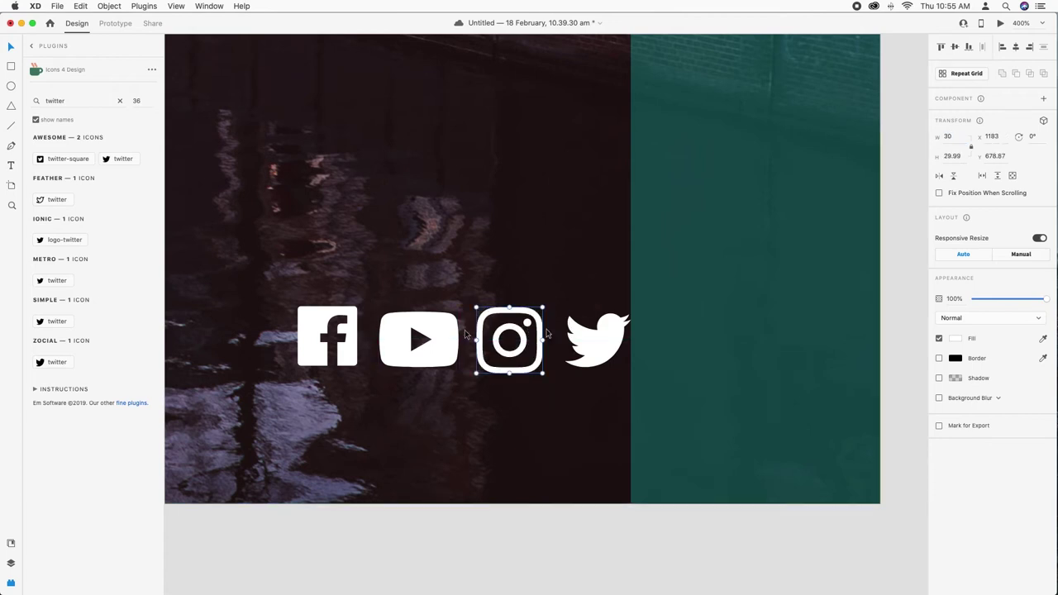
# Set the YouTube icon's width to 30 and shift it slightly to line up with the Instagram icon
pyautogui.click(438, 340)
pyautogui.click(955, 139)
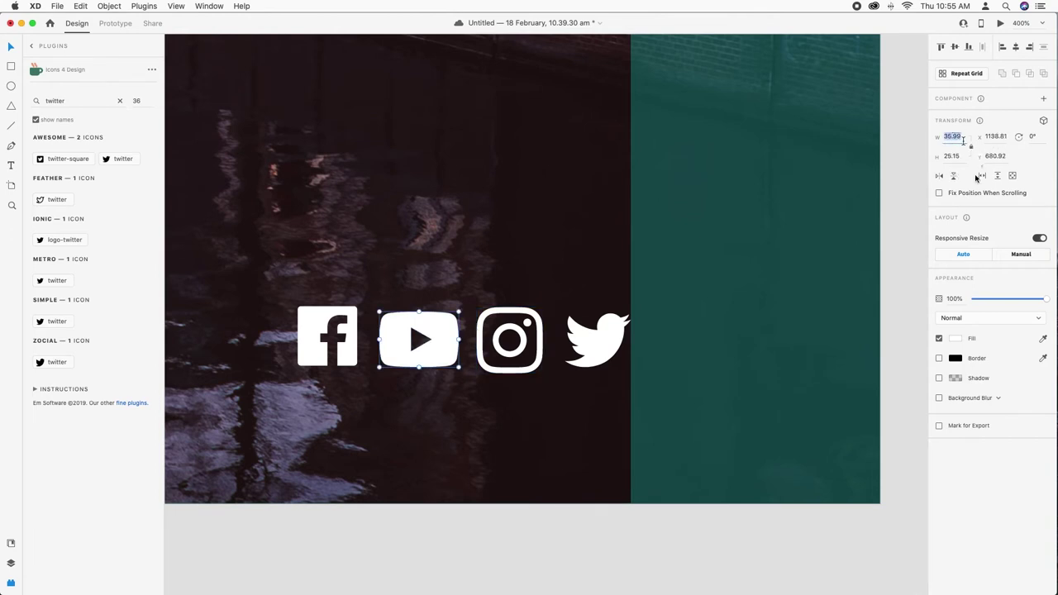
pyautogui.write('30')
pyautogui.press('Return')
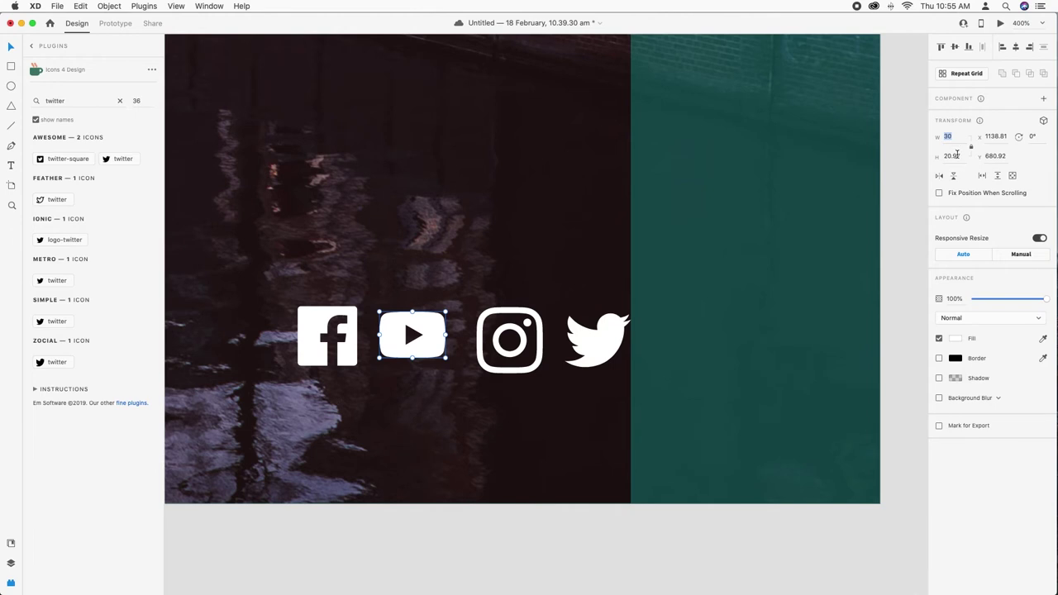
pyautogui.moveTo(438, 347); pyautogui.dragTo(446, 355)
# Set the Instagram icon's height to 30 with its proportions locked
pyautogui.click(510, 340)
pyautogui.press('Tab')
pyautogui.write('30')
pyautogui.press('Return')
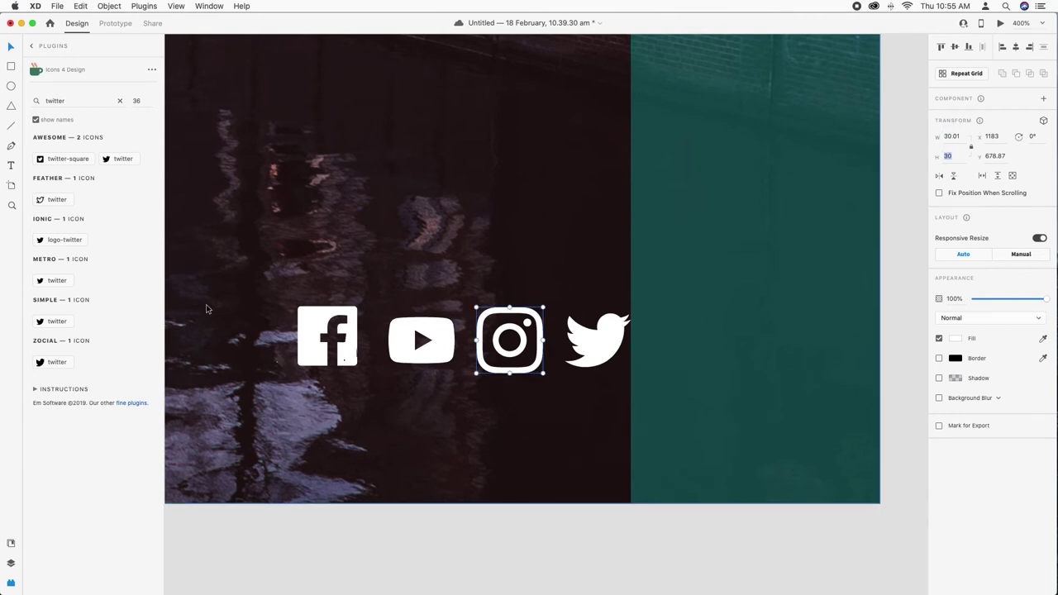
# Move the YouTube icon out over the right margin column and the Instagram icon next to the Facebook icon
pyautogui.click(436, 354)
pyautogui.moveTo(437, 354); pyautogui.dragTo(756, 350)
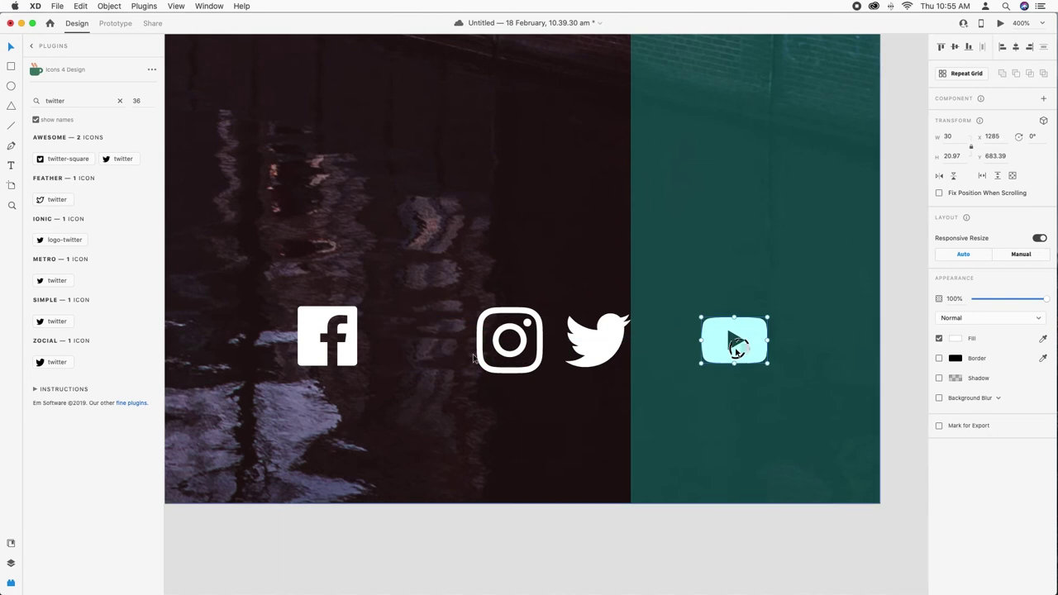
pyautogui.moveTo(540, 364); pyautogui.dragTo(438, 364)
# Set the Facebook icon's width to 30
pyautogui.click(339, 339)
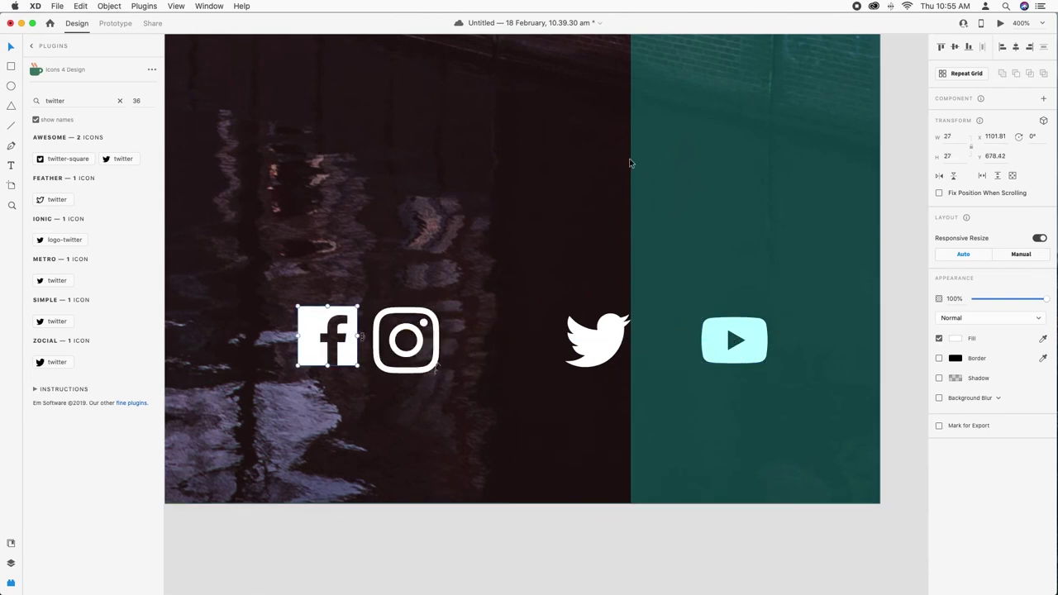
pyautogui.click(960, 137)
pyautogui.write('30')
pyautogui.press('Return')
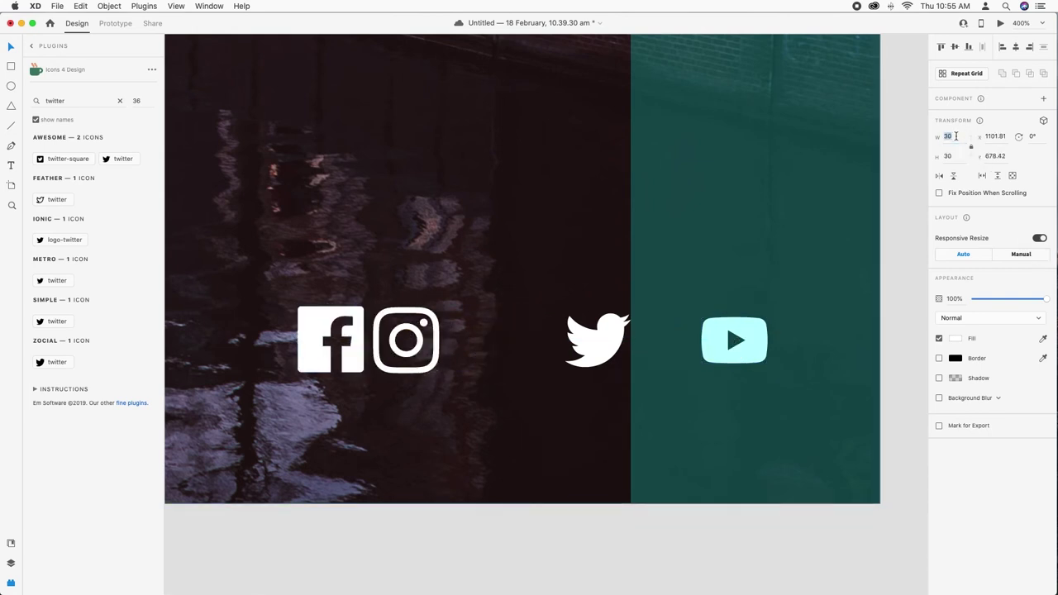
# Arrange the social icons in the order YouTube, Facebook, Instagram, Twitter, enlarging the YouTube icon to about 39 × 27
pyautogui.moveTo(361, 360); pyautogui.dragTo(321, 368)
pyautogui.moveTo(583, 351); pyautogui.dragTo(521, 352)
pyautogui.moveTo(759, 352)
pyautogui.mouseDown()
pyautogui.moveTo(620, 366)
pyautogui.moveTo(639, 379)
pyautogui.moveTo(614, 359)
pyautogui.moveTo(645, 359)
pyautogui.moveTo(265, 357)
pyautogui.mouseUp()
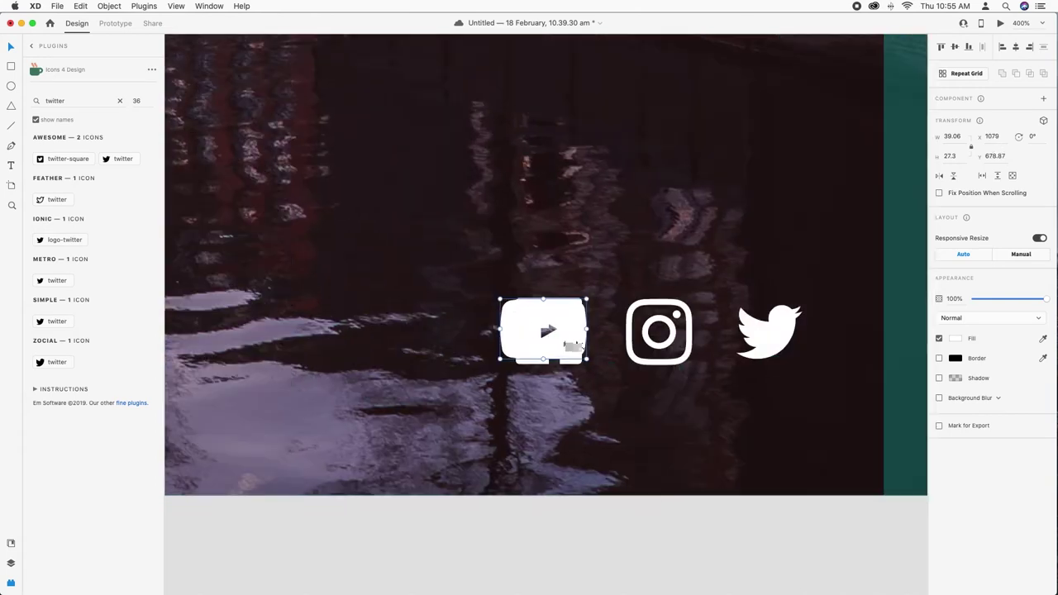
pyautogui.moveTo(560, 337); pyautogui.dragTo(455, 340)
# Align the four social icons on their vertical middles and move the row so it ends at the right margin column
pyautogui.keyDown('shift'); pyautogui.click(669, 351); pyautogui.keyUp('shift')
pyautogui.keyDown('shift'); pyautogui.click(778, 331); pyautogui.keyUp('shift')
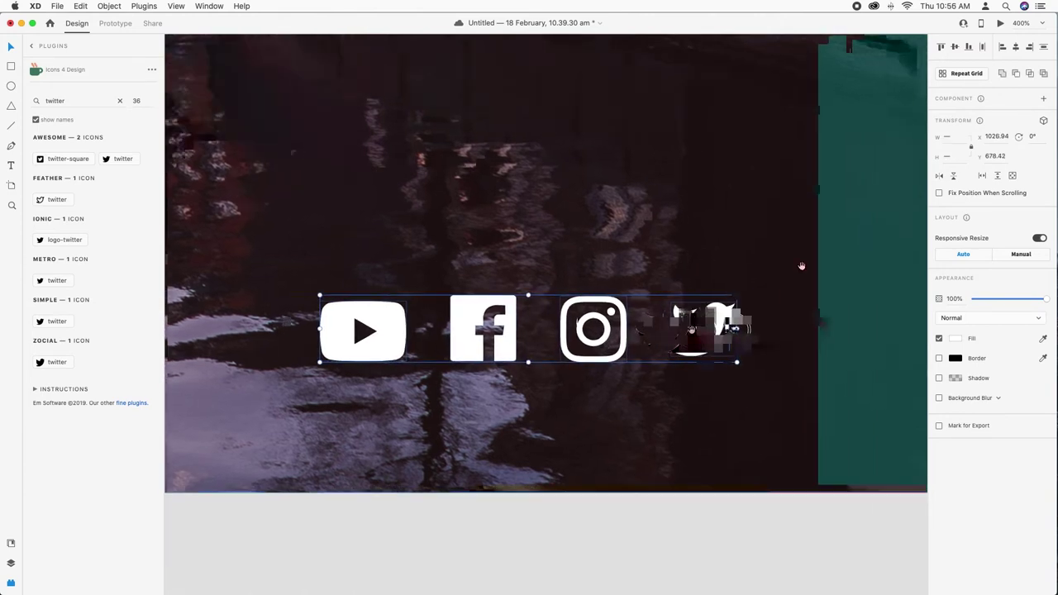
pyautogui.moveTo(803, 267); pyautogui.dragTo(755, 266)
pyautogui.click(1044, 47)
pyautogui.press('super+z')
pyautogui.click(955, 47)
pyautogui.moveTo(672, 322); pyautogui.dragTo(740, 336)
pyautogui.click(622, 529)
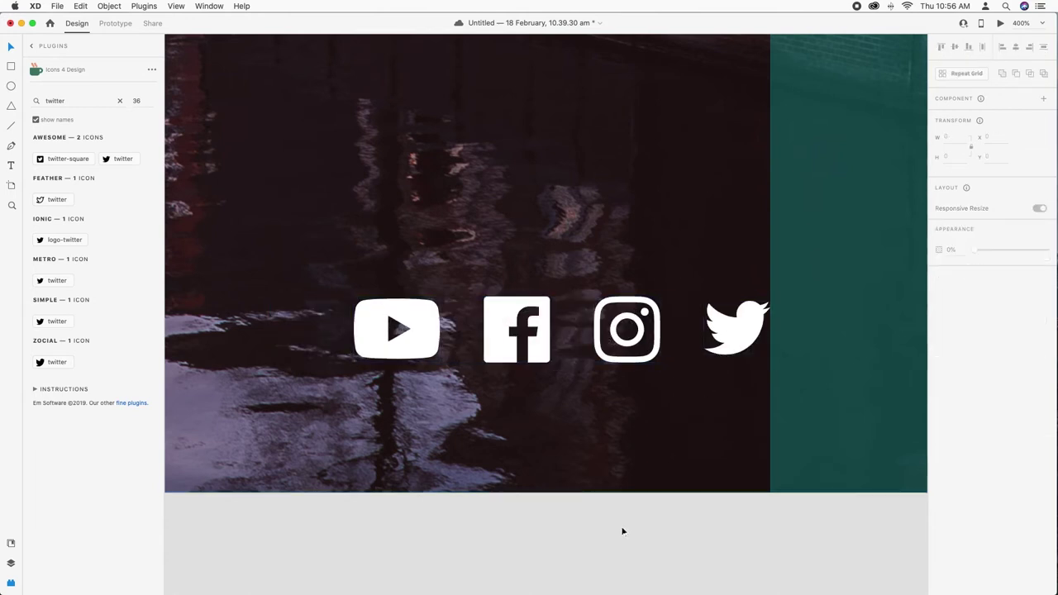
# Move the row of four social icons down to Y 688, keeping its end on the right margin column
pyautogui.press('super+minus')
pyautogui.press('super+minus')
pyautogui.press('super+minus')
pyautogui.press('super+minus')
pyautogui.press('super+minus')
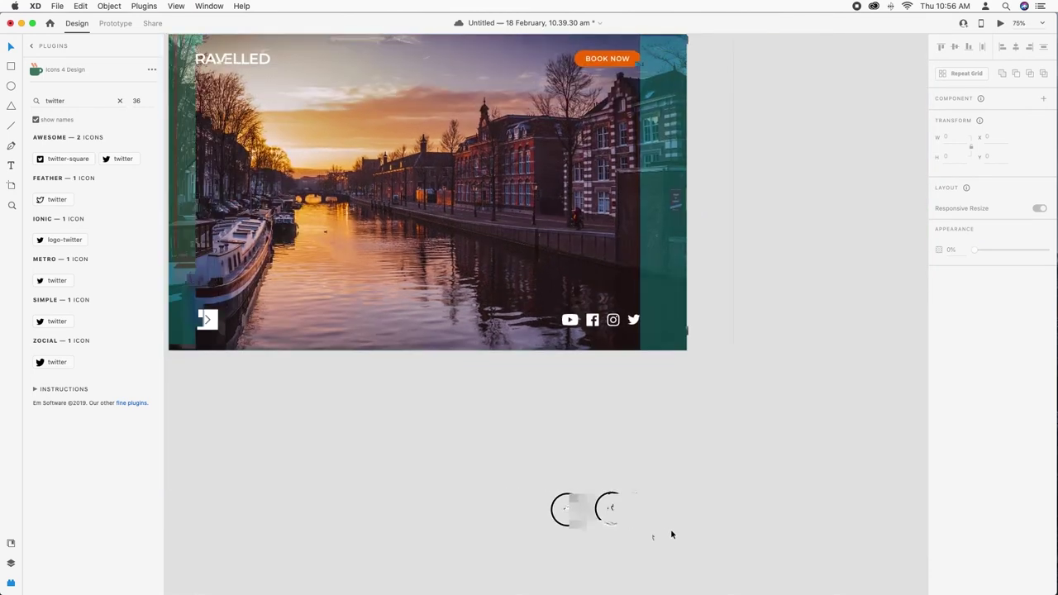
pyautogui.click(659, 340)
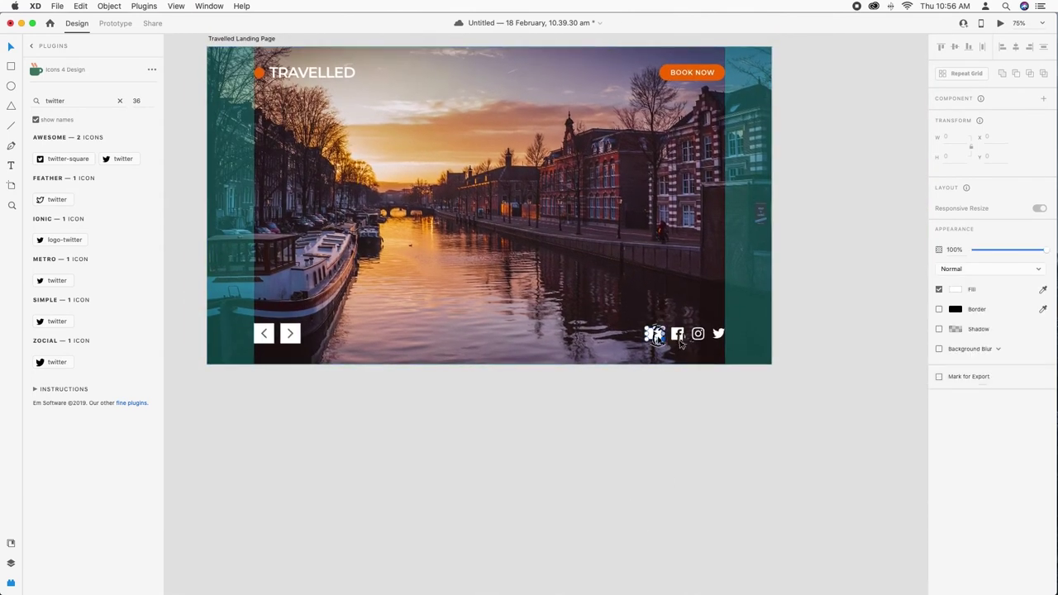
pyautogui.moveTo(721, 335); pyautogui.dragTo(717, 353)
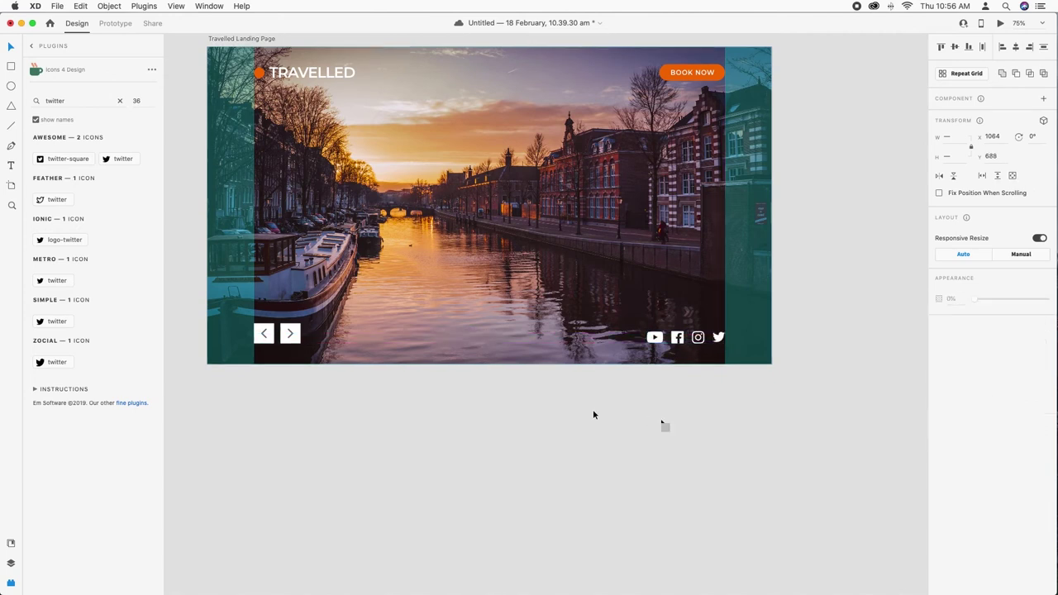
pyautogui.click(593, 411)
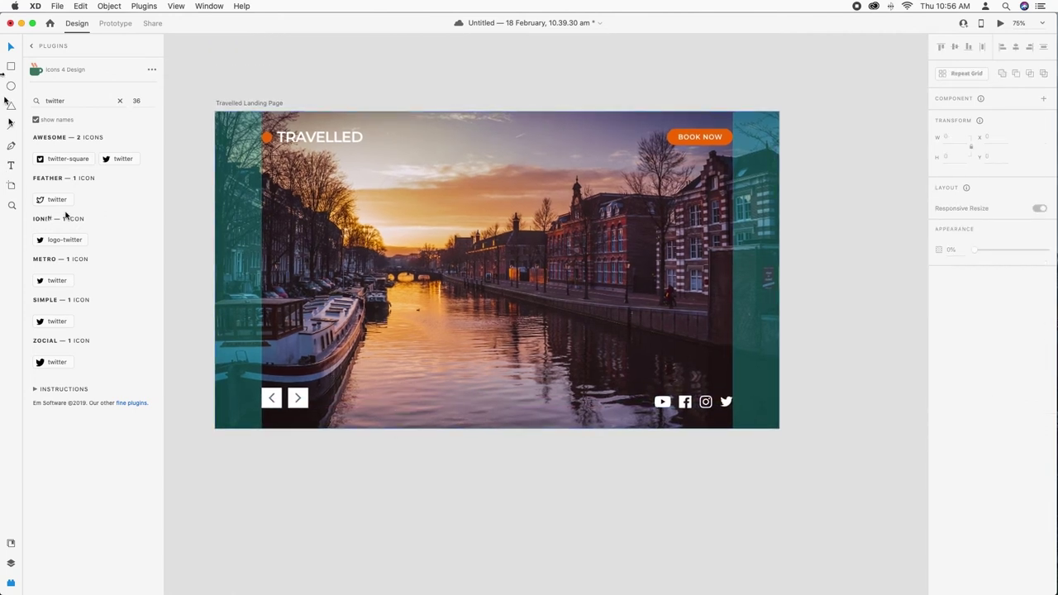
# Add the white text "Explore" over the canal photo and set its font size to 200
pyautogui.click(11, 166)
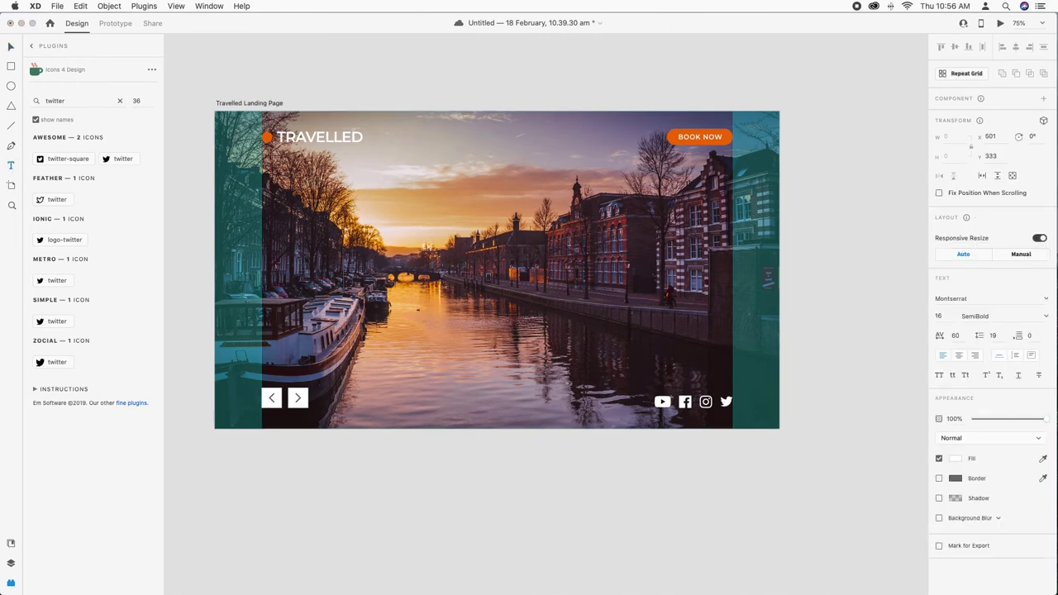
pyautogui.press('super+a')
pyautogui.click(949, 315)
pyautogui.write('200')
pyautogui.press('Return')
# Reduce the Explore text's font size to 140, trying 180 and 160 on the way
pyautogui.click(953, 322)
pyautogui.click(954, 322)
pyautogui.write('180')
pyautogui.press('Return')
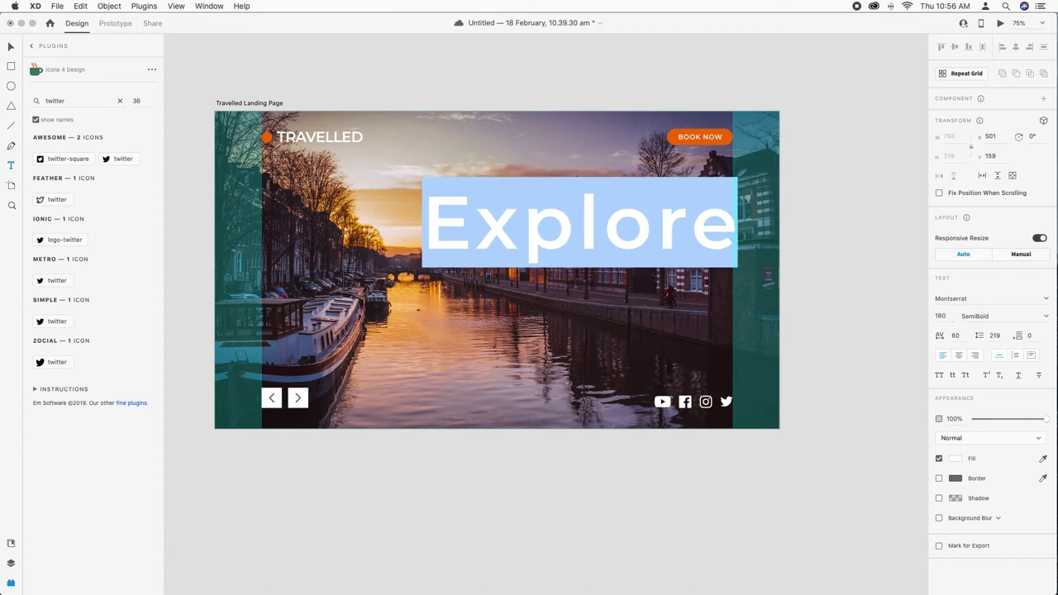
pyautogui.click(952, 316)
pyautogui.write('160')
pyautogui.press('Return')
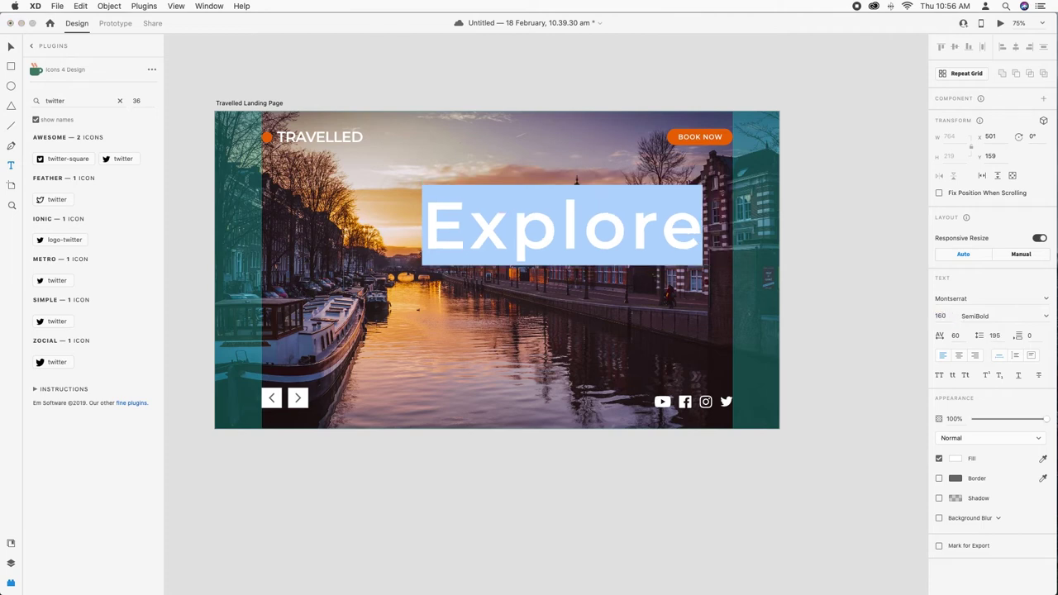
pyautogui.click(945, 317)
pyautogui.write('140')
pyautogui.press('Return')
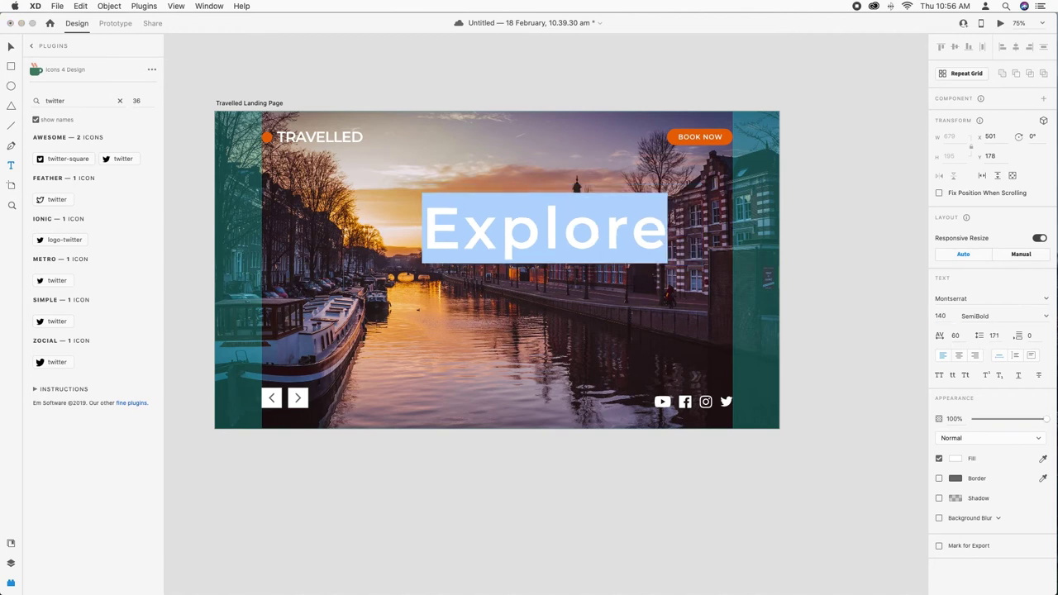
pyautogui.click(13, 49)
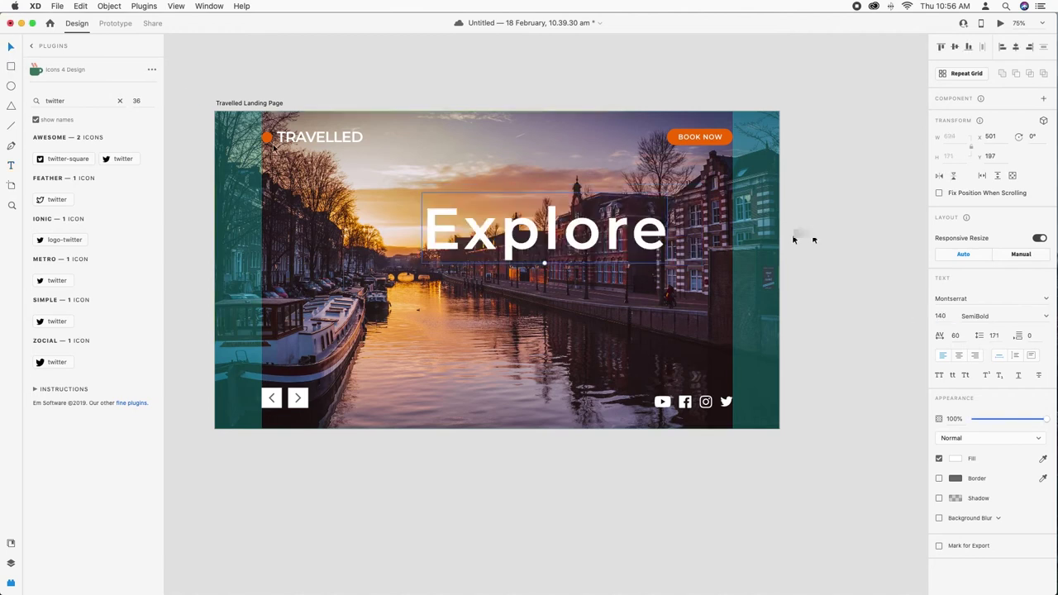
# Change the Explore text's font to Great Wishes and move it to about X 438, Y 247
pyautogui.click(975, 302)
pyautogui.write('G')
pyautogui.write('r')
pyautogui.press('Return')
pyautogui.click(961, 336)
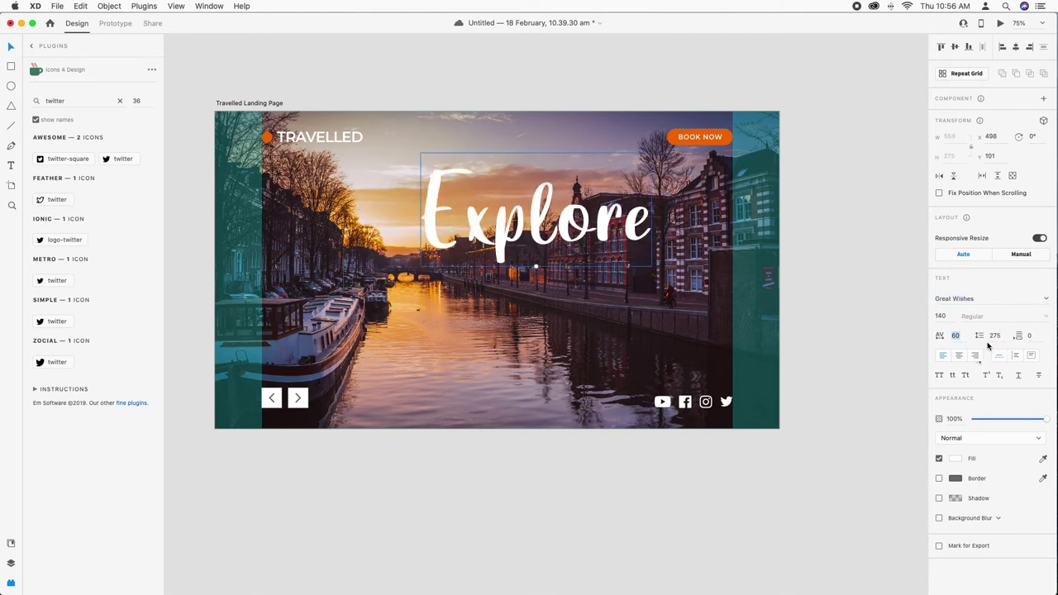
pyautogui.moveTo(602, 245); pyautogui.dragTo(579, 305)
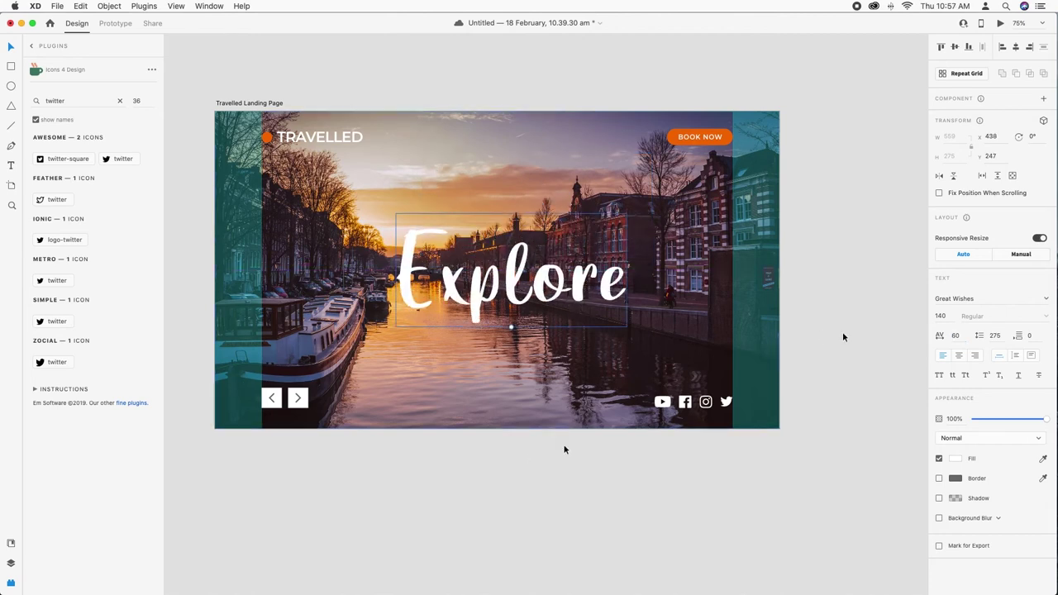
# Reduce the Explore text's letter spacing to 0, trying values down to -20
pyautogui.click(955, 334)
pyautogui.hotkey('shift', 'Down')
pyautogui.hotkey('shift', 'Down')
pyautogui.hotkey('shift', 'Down')
pyautogui.hotkey('shift', 'Down')
pyautogui.hotkey('shift', 'Down')
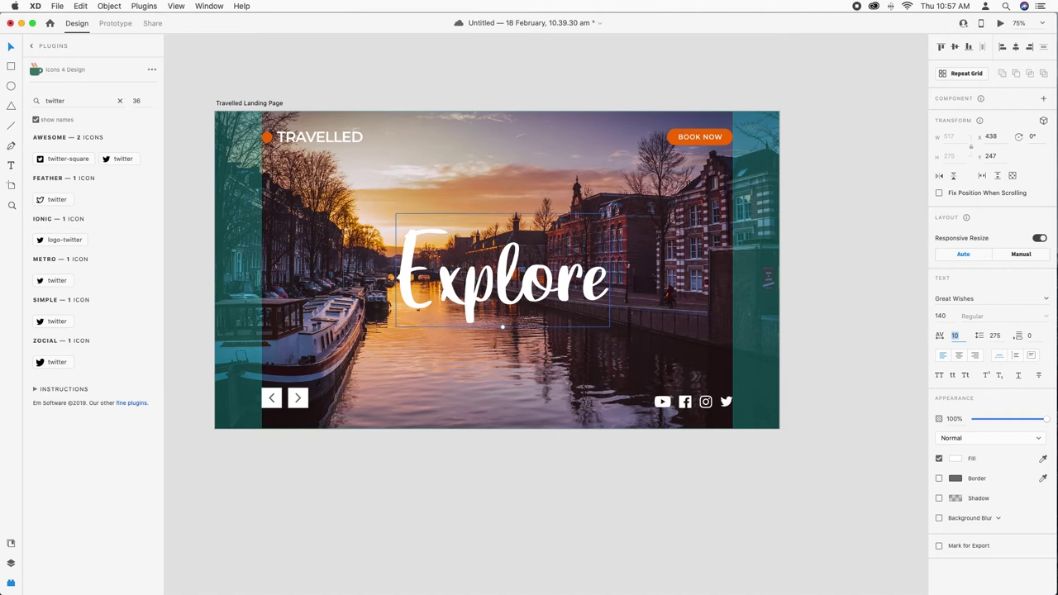
pyautogui.hotkey('shift', 'Down')
pyautogui.hotkey('shift', 'Down')
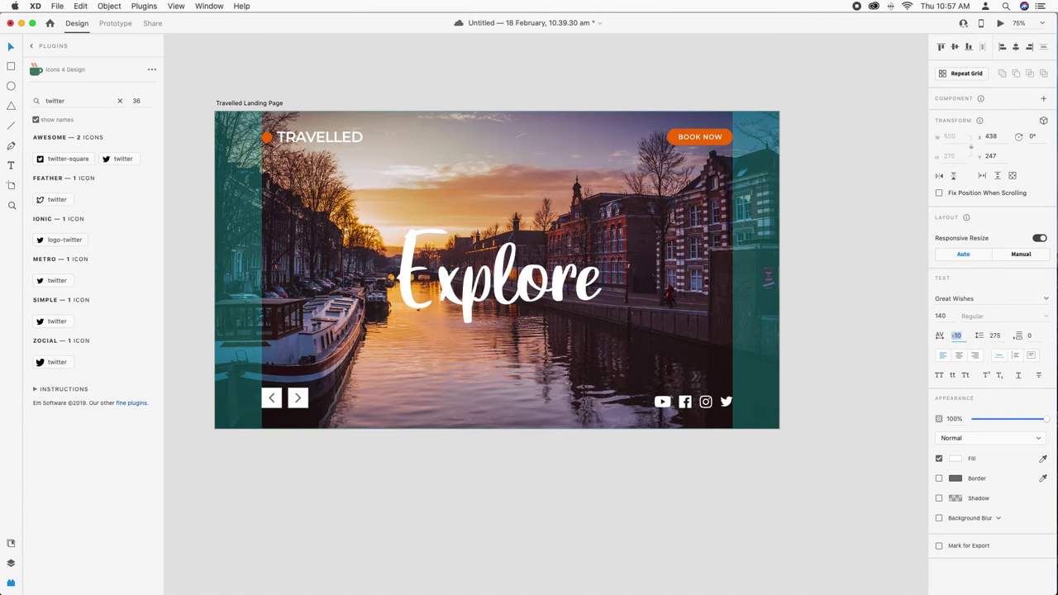
pyautogui.hotkey('shift', 'Down')
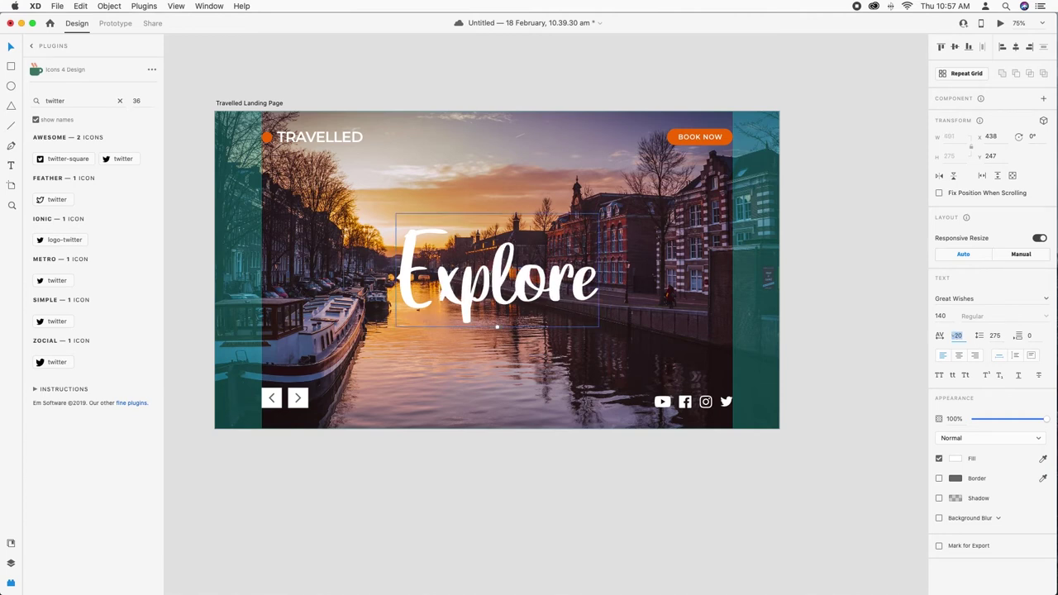
pyautogui.hotkey('shift', 'Up')
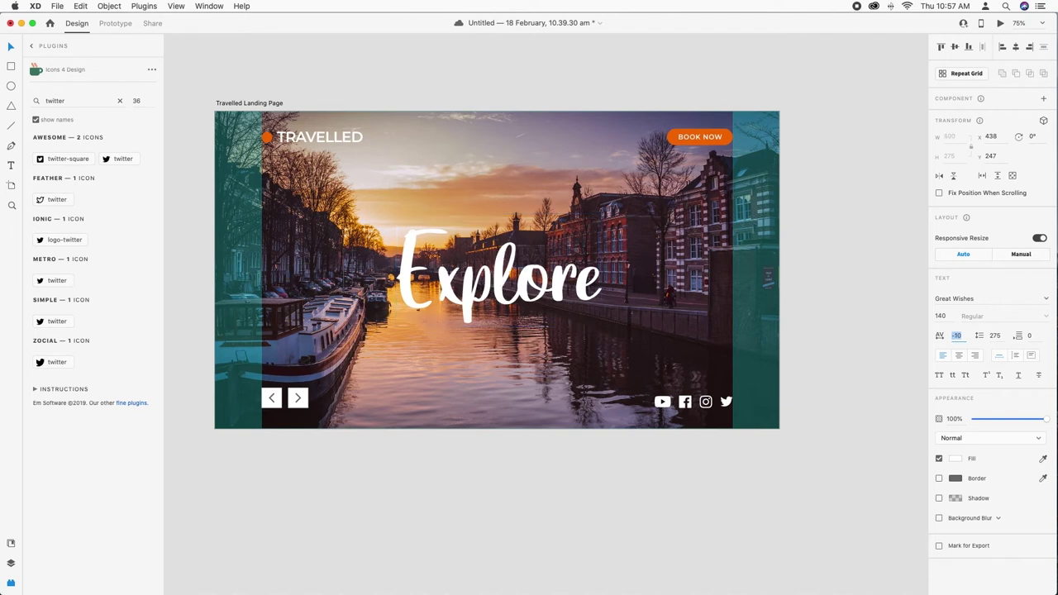
pyautogui.hotkey('shift', 'Up')
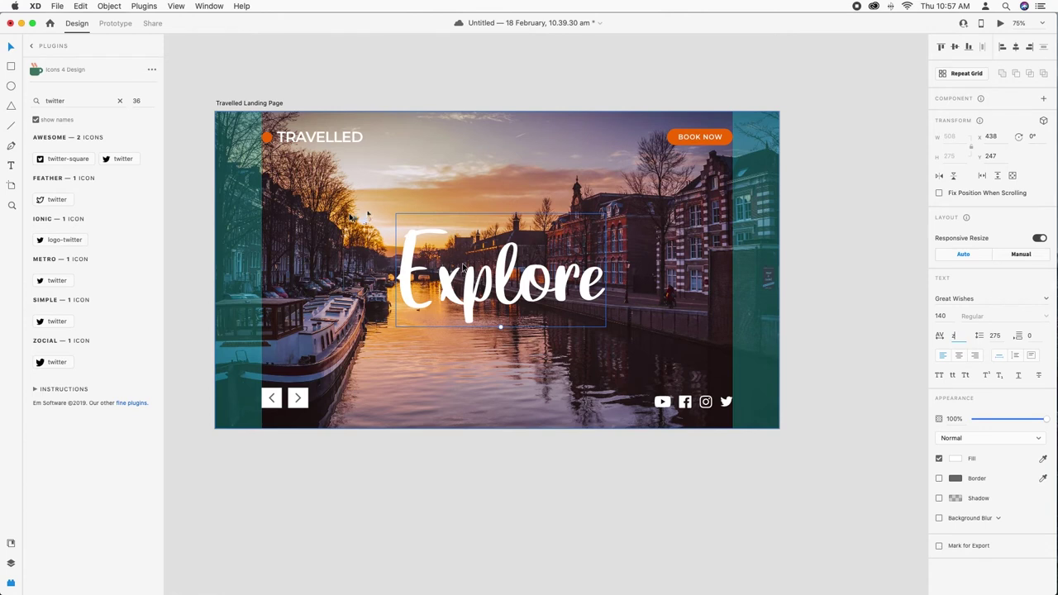
pyautogui.click(463, 468)
# Add a drop shadow to the Explore text and try different X offsets, setting X back to 0
pyautogui.press('z')
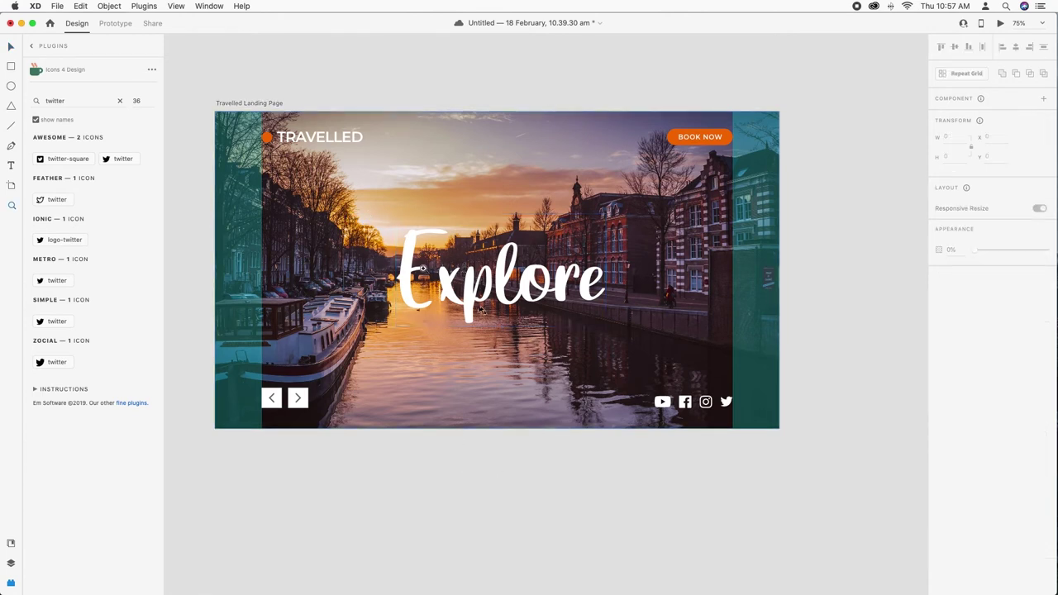
pyautogui.moveTo(369, 206); pyautogui.dragTo(650, 347)
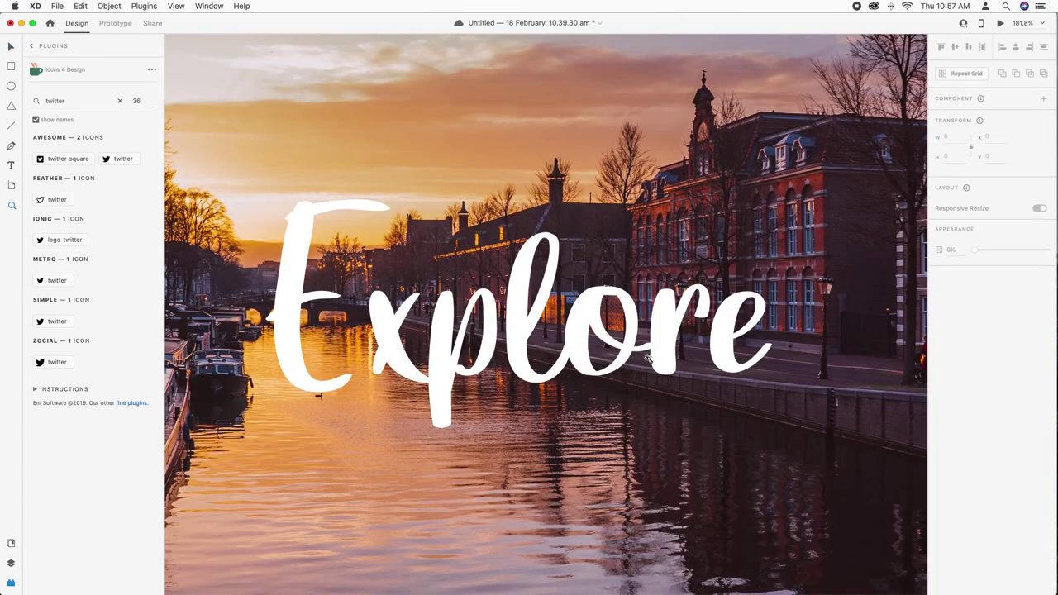
pyautogui.press('v')
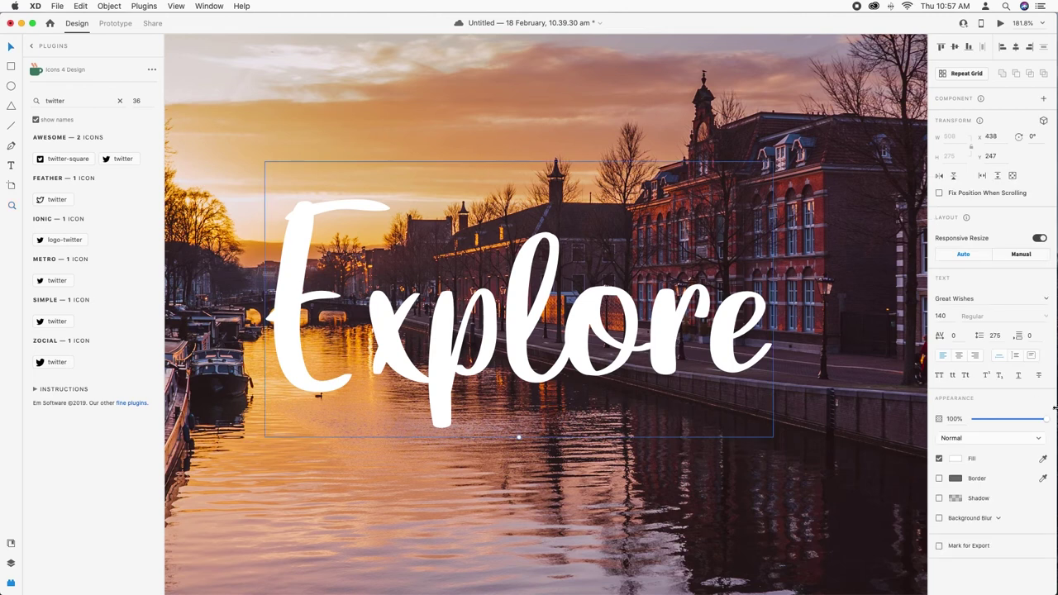
pyautogui.click(940, 498)
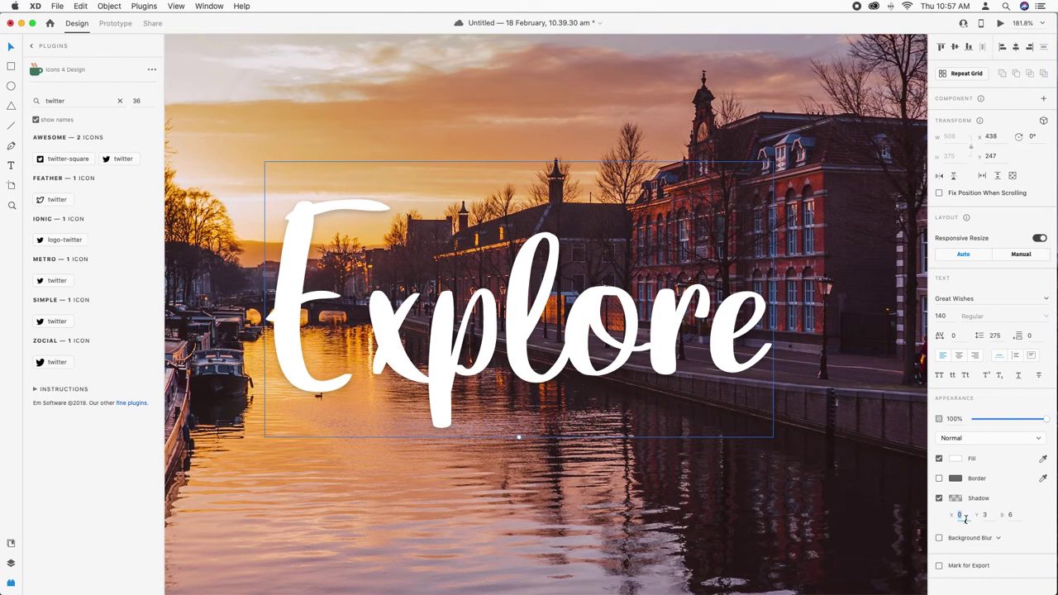
pyautogui.hotkey('shift', 'Up')
pyautogui.hotkey('shift', 'Up')
pyautogui.hotkey('shift', 'Up')
pyautogui.hotkey('shift', 'Down')
pyautogui.hotkey('shift', 'Down')
pyautogui.hotkey('shift', 'Down')
pyautogui.hotkey('shift', 'Down')
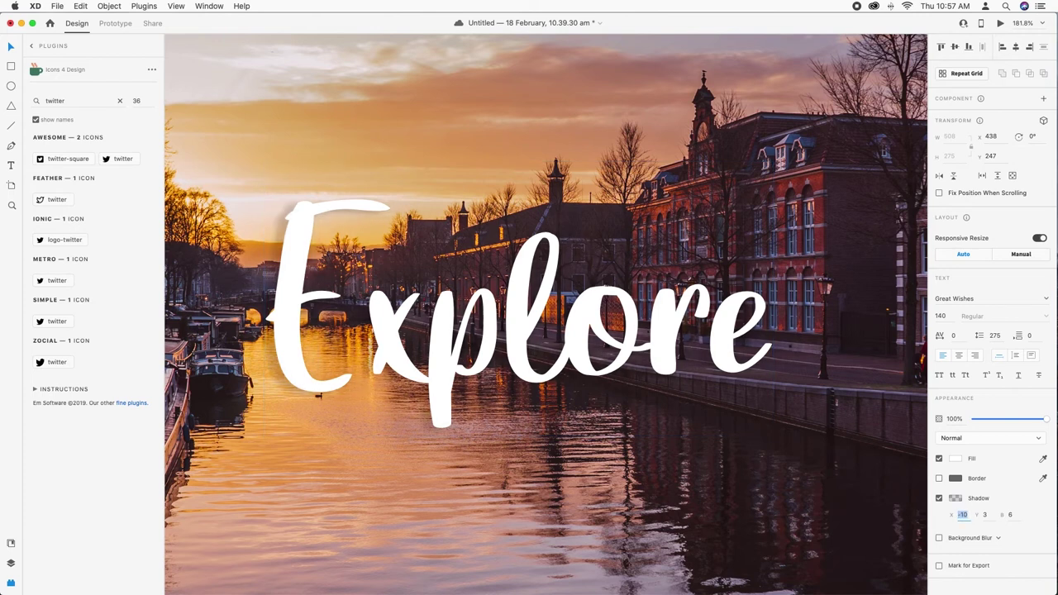
pyautogui.write('0')
pyautogui.press('Tab')
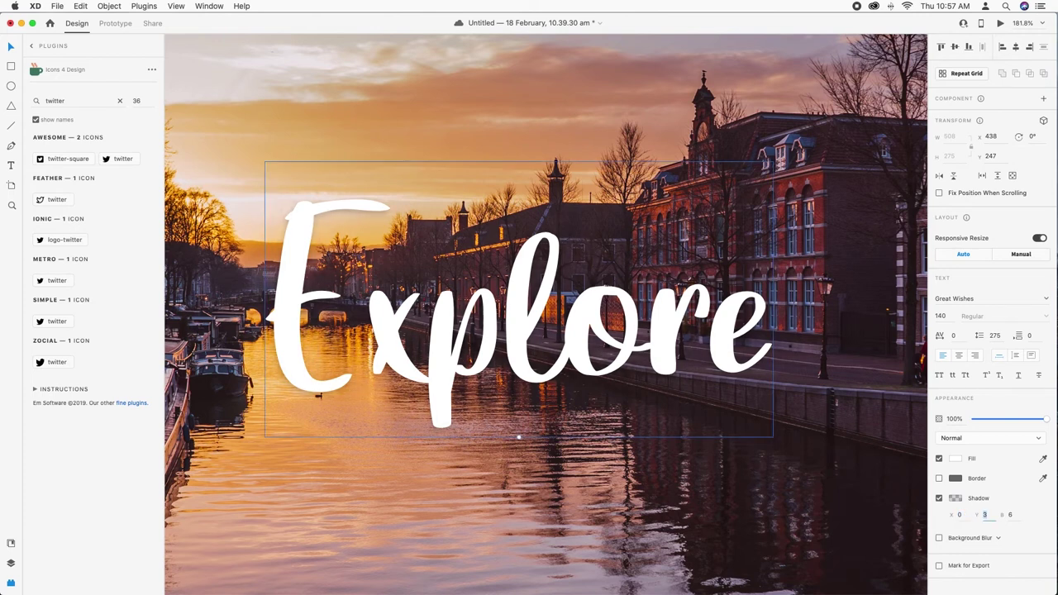
# Try a larger Y offset for the Explore text's shadow, return it to 3, and make the shadow colour more opaque
pyautogui.hotkey('shift', 'Up')
pyautogui.hotkey('shift', 'Down')
pyautogui.click(955, 498)
pyautogui.moveTo(932, 509); pyautogui.dragTo(933, 475)
# Set the blur of the Explore text's shadow to 50, trying smaller and larger values on the way
pyautogui.click(1011, 515)
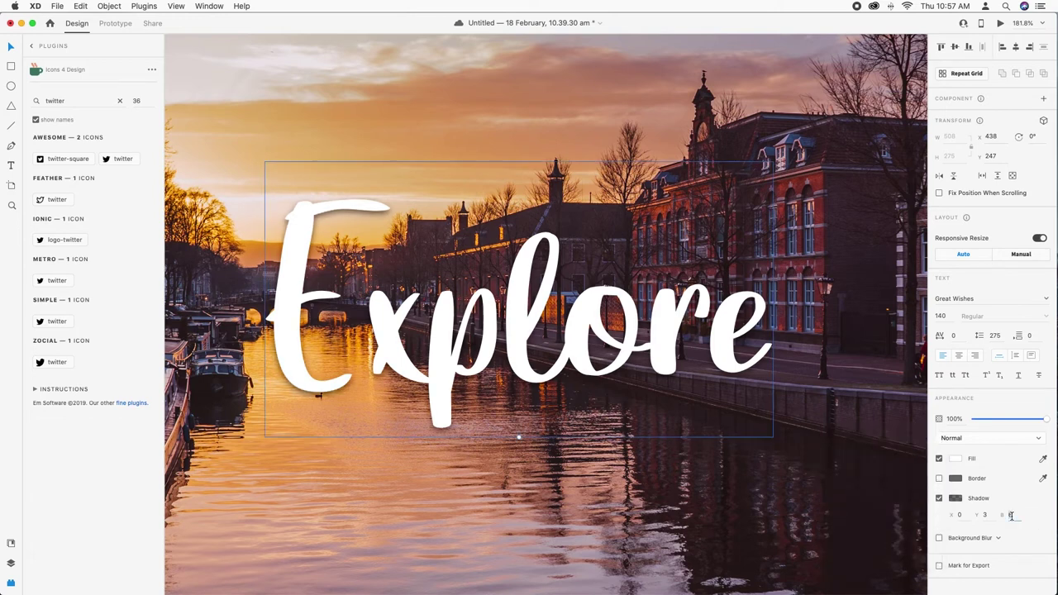
pyautogui.write('16')
pyautogui.press('Return')
pyautogui.write('36')
pyautogui.press('Return')
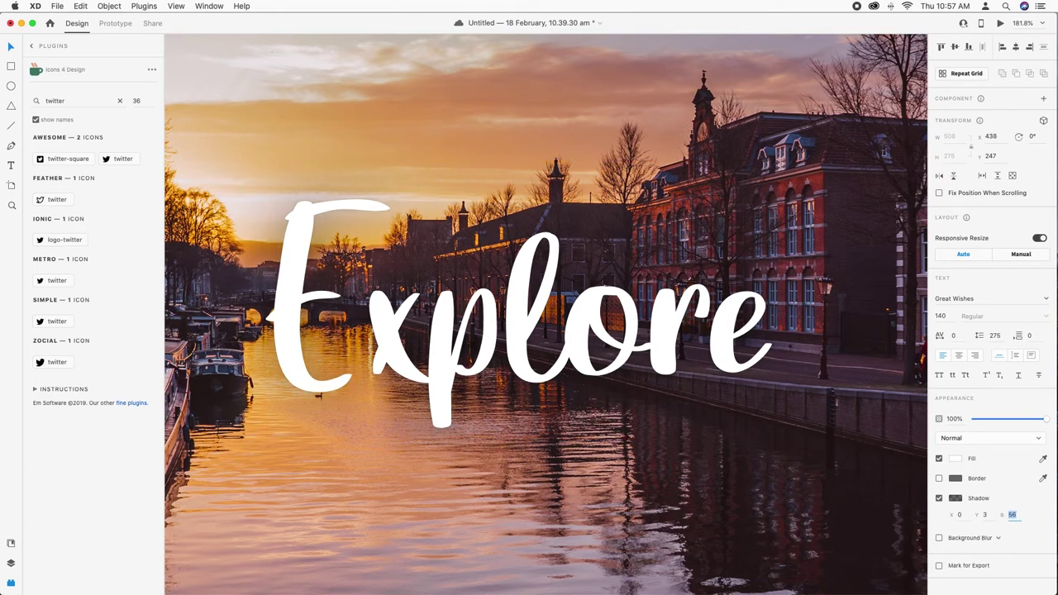
pyautogui.hotkey('shift', 'Tab')
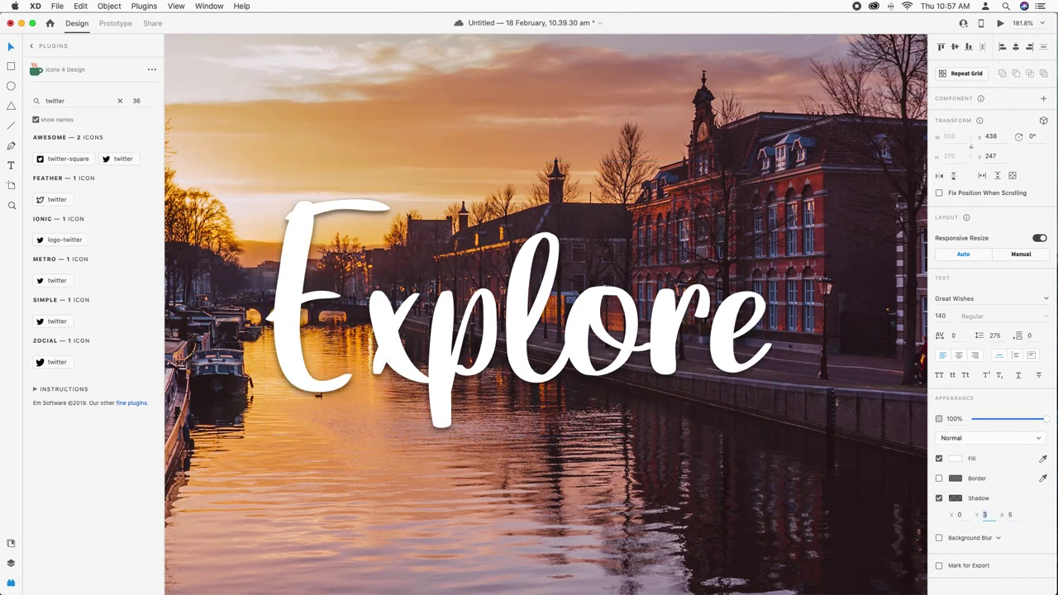
pyautogui.press('Tab')
pyautogui.hotkey('shift', 'Tab')
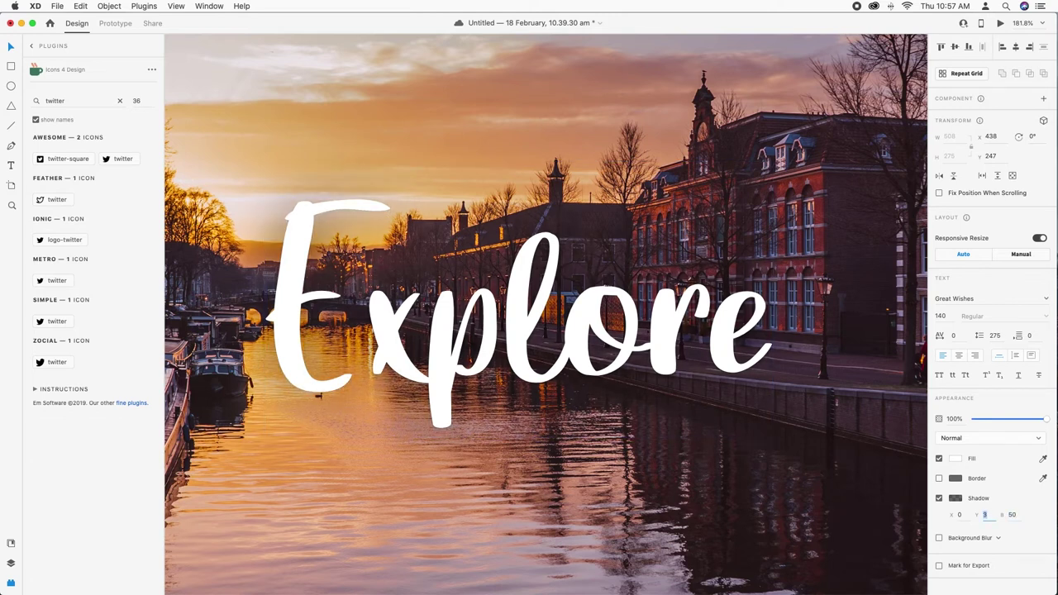
# Move the Explore text slightly so it is horizontally centred on the artboard
pyautogui.press('super+0')
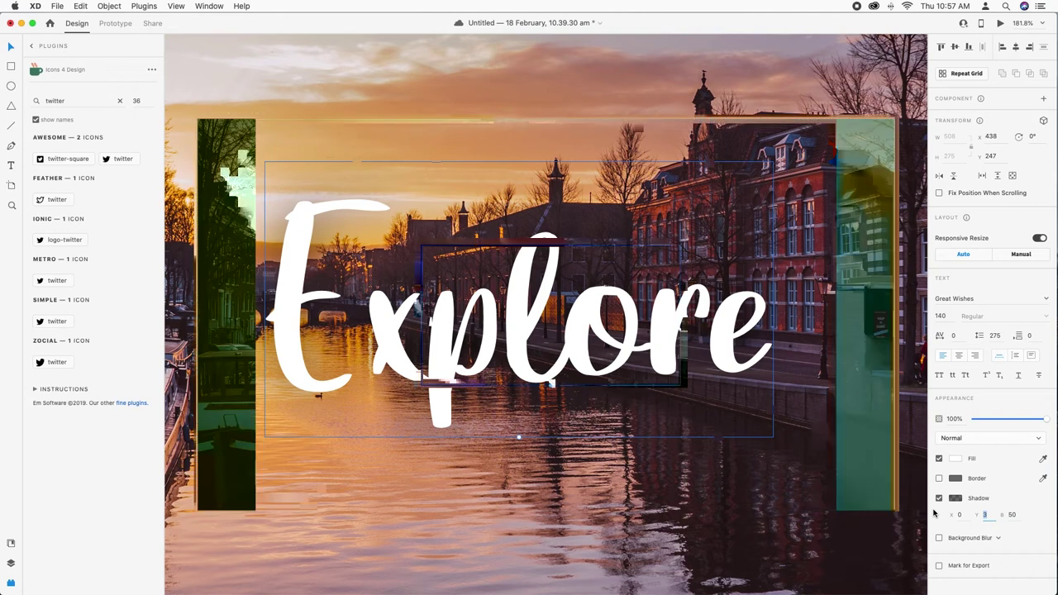
pyautogui.click(644, 573)
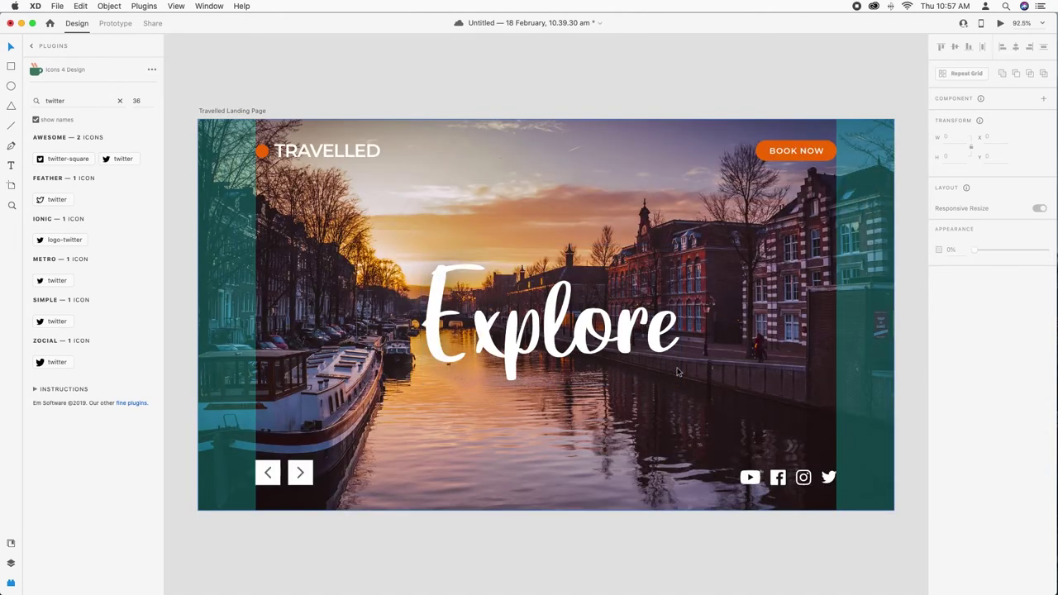
pyautogui.click(568, 287)
pyautogui.moveTo(547, 321)
pyautogui.mouseDown()
pyautogui.moveTo(542, 294)
pyautogui.moveTo(543, 319)
pyautogui.moveTo(550, 302)
pyautogui.mouseUp()
# Preview the landing page to check the centred Explore headline, and close the preview
pyautogui.click(1000, 23)
pyautogui.moveTo(747, 61); pyautogui.dragTo(542, 56)
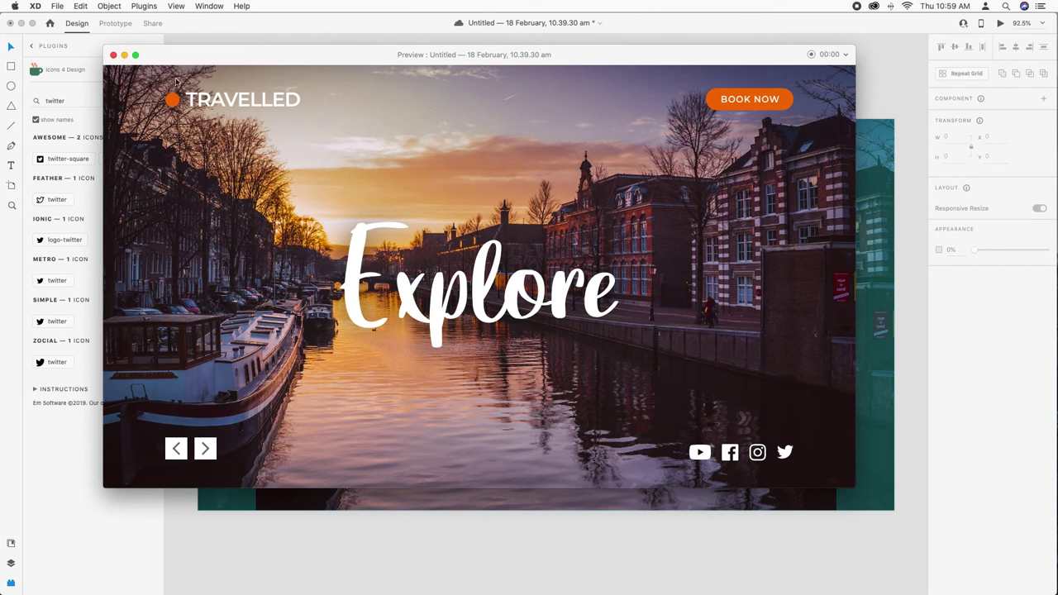
pyautogui.click(113, 54)
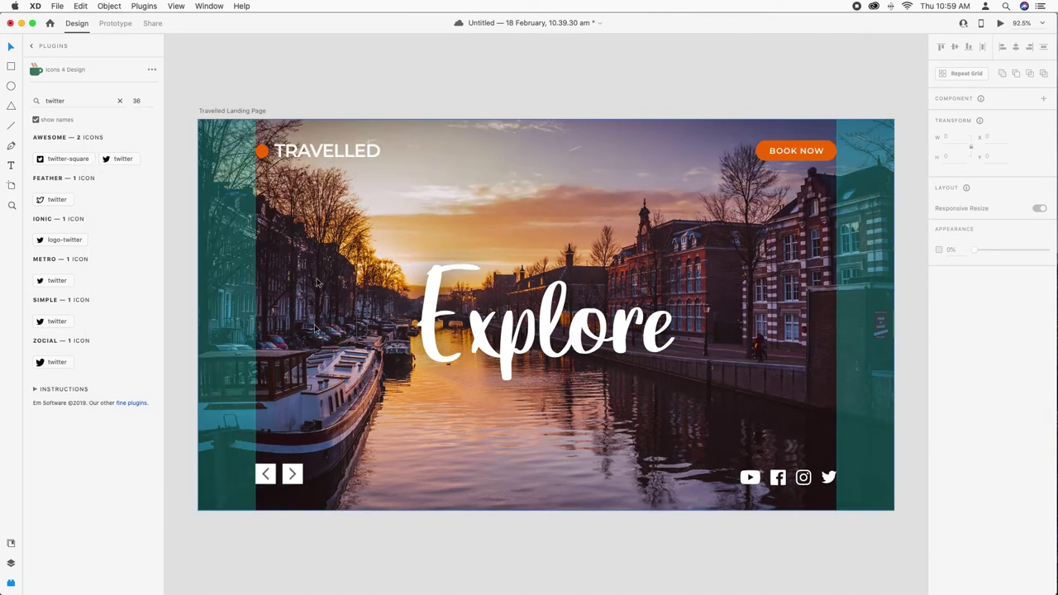
# Turn off the all-caps setting on the logo text so it reads "Travelled"
pyautogui.click(329, 153)
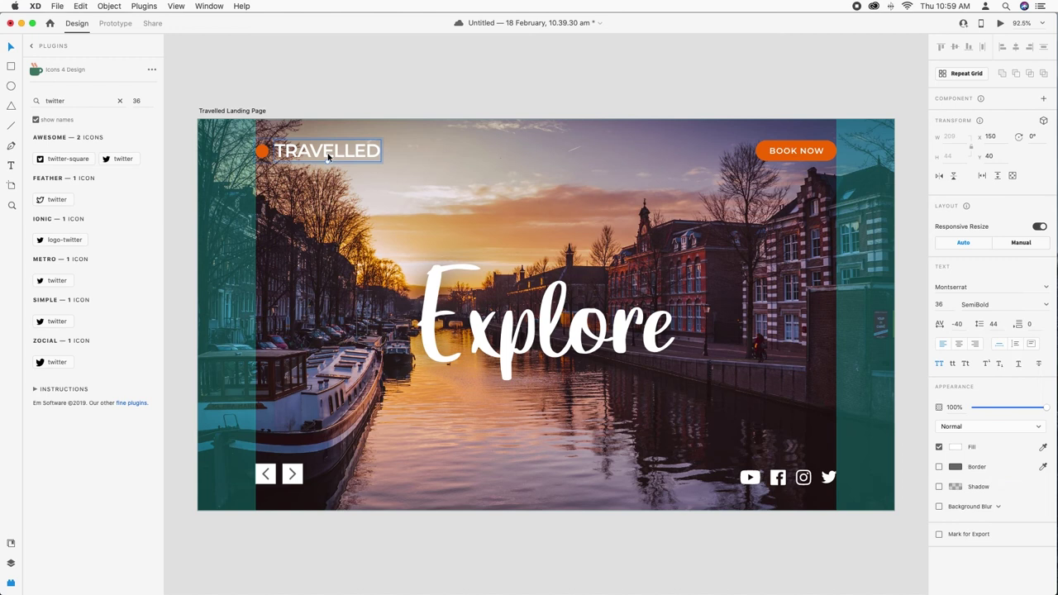
pyautogui.click(939, 364)
pyautogui.click(439, 99)
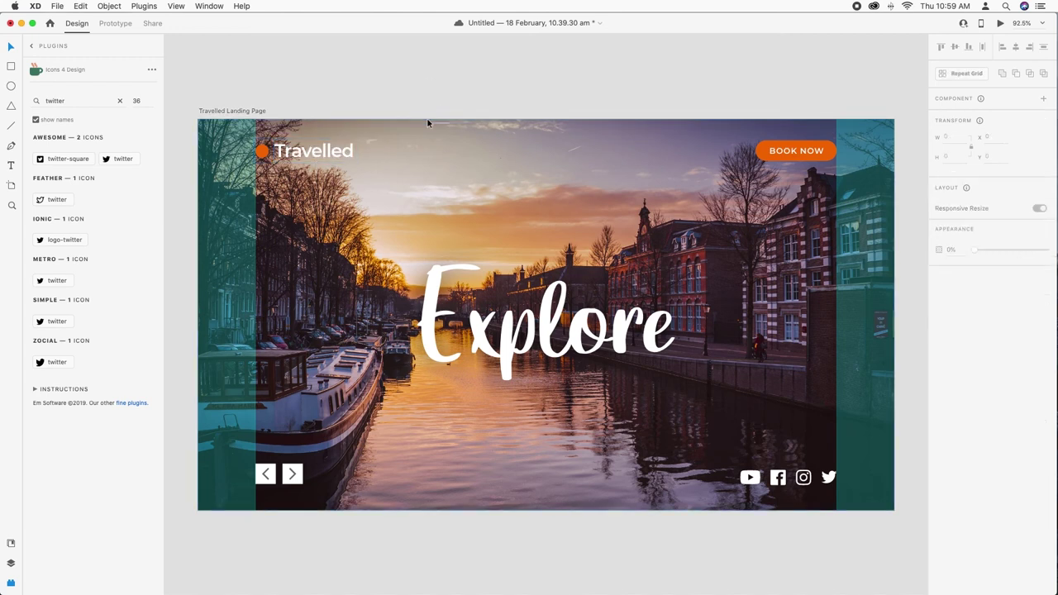
# Preview the landing page with the new logo lettering and close the preview
pyautogui.click(424, 163)
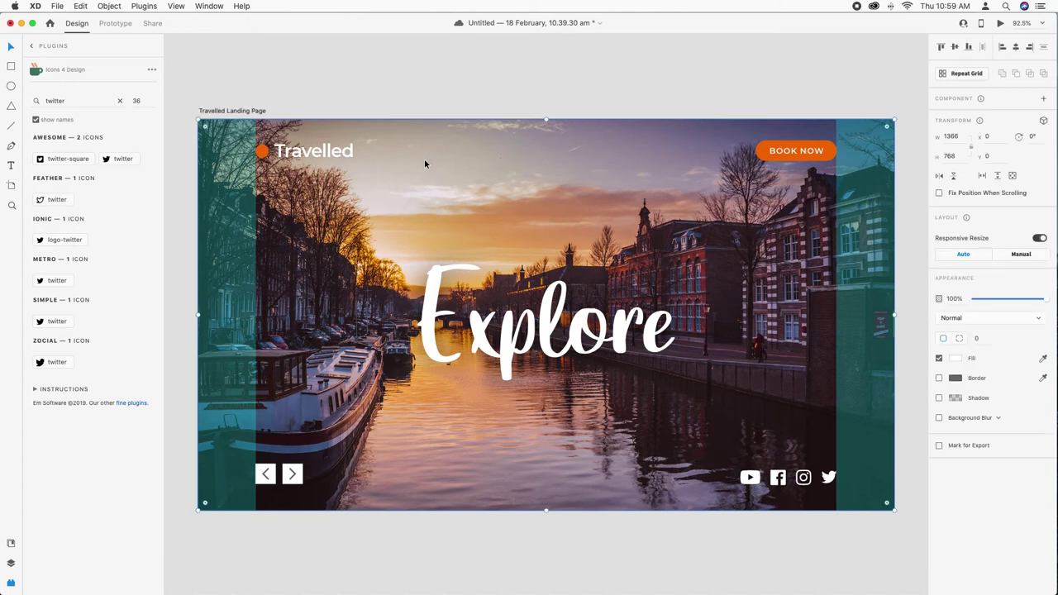
pyautogui.click(1000, 23)
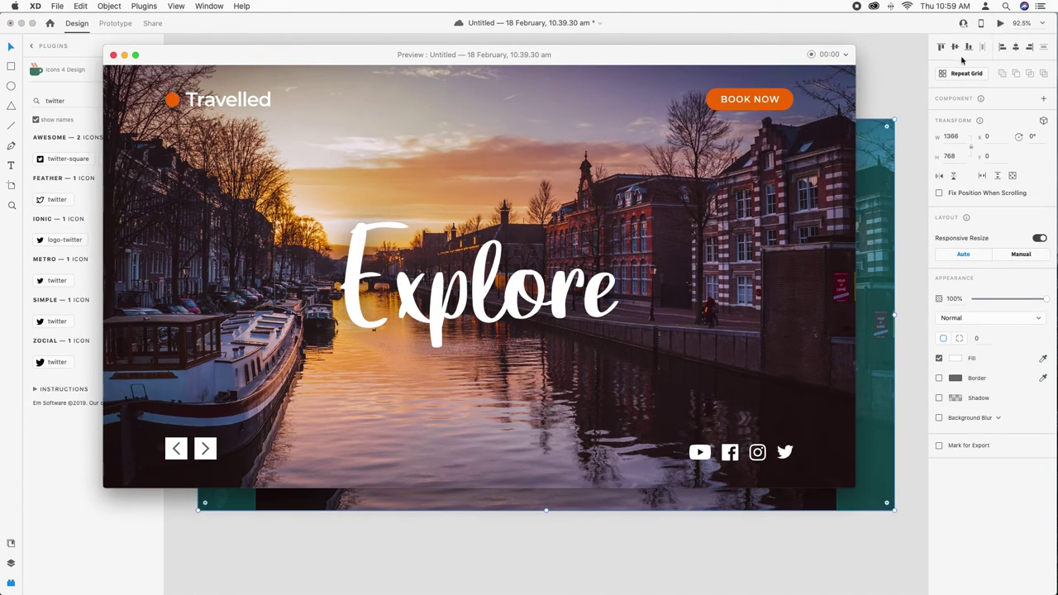
pyautogui.click(305, 81)
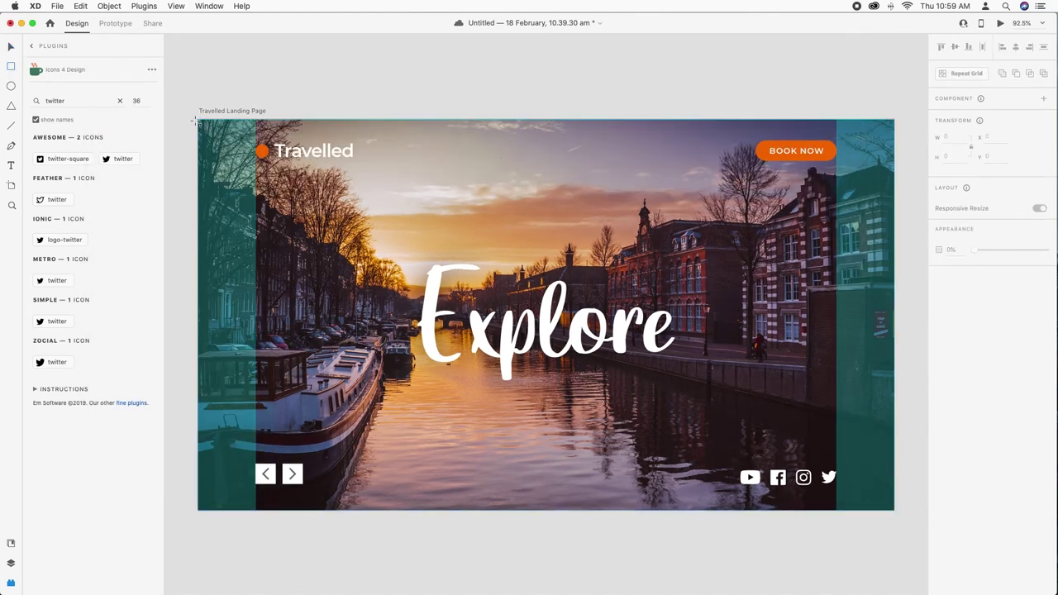
# Draw a borderless 1366 by 339 rectangle across the top of the artboard and give it a linear gradient fill
pyautogui.moveTo(199, 120)
pyautogui.mouseDown()
pyautogui.moveTo(322, 184)
pyautogui.moveTo(454, 229)
pyautogui.moveTo(896, 289)
pyautogui.mouseUp()
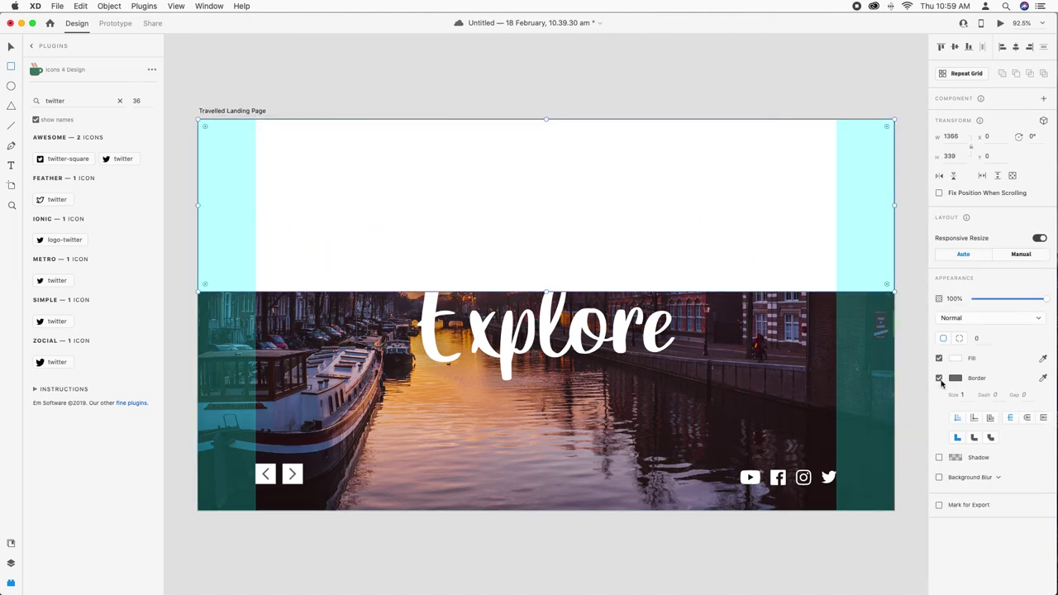
pyautogui.click(940, 378)
pyautogui.click(956, 361)
pyautogui.click(839, 293)
pyautogui.click(849, 301)
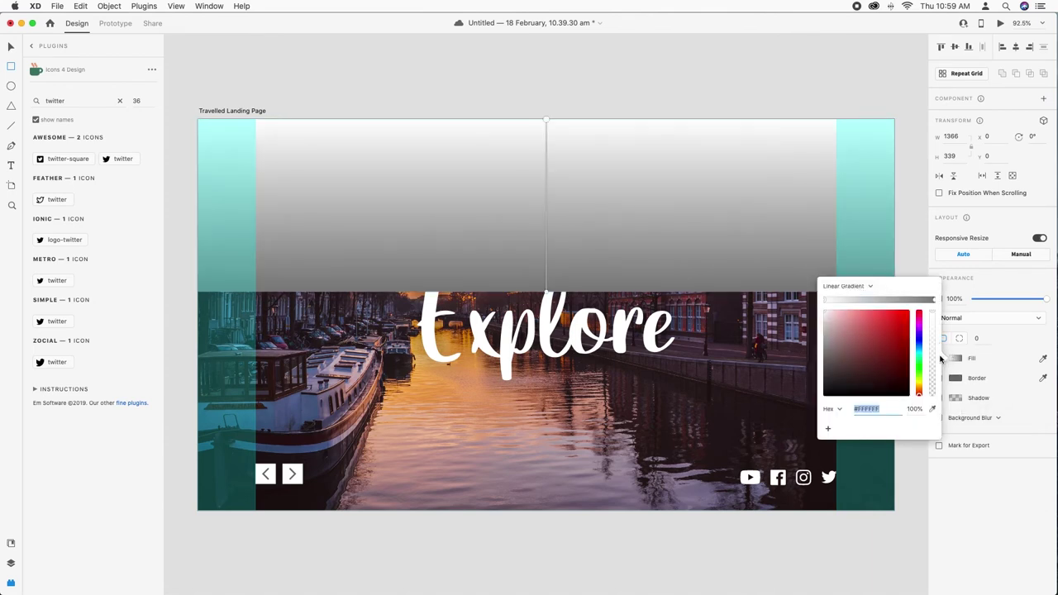
# Set the gradient's first stop to 0% opacity and its end stop to black
pyautogui.moveTo(826, 302); pyautogui.dragTo(854, 304)
pyautogui.moveTo(935, 329); pyautogui.dragTo(935, 443)
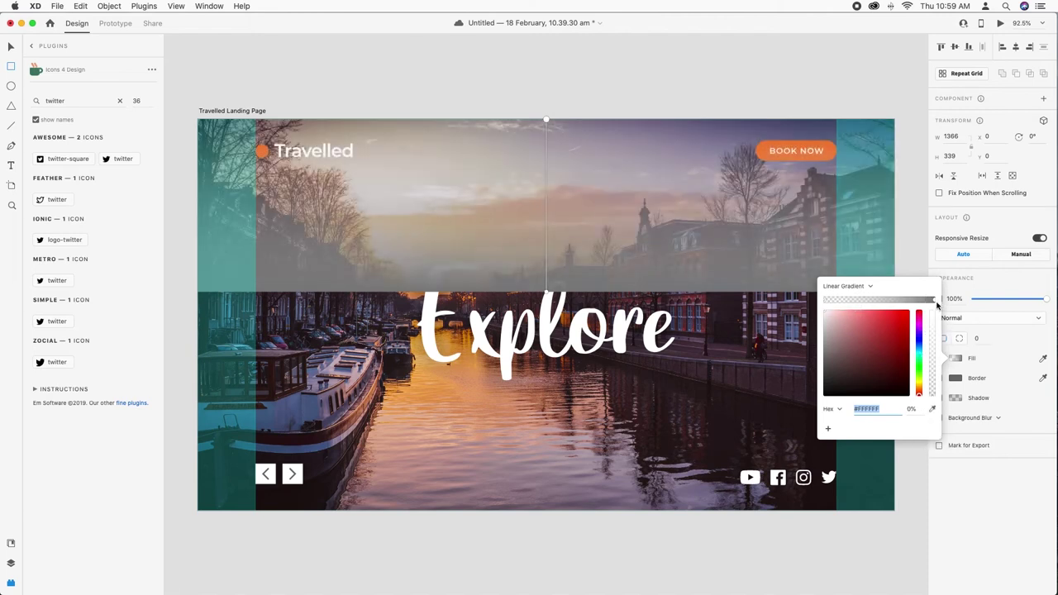
pyautogui.click(936, 303)
pyautogui.moveTo(860, 366); pyautogui.dragTo(798, 401)
pyautogui.click(1007, 470)
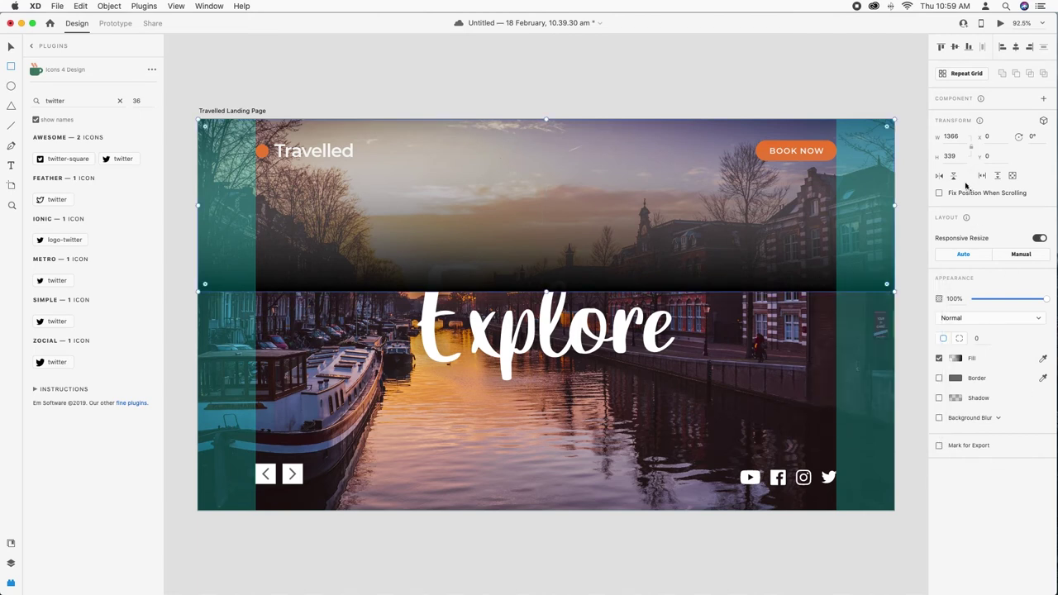
# Flip the gradient rectangle vertically and set its blend mode to Multiply
pyautogui.click(952, 177)
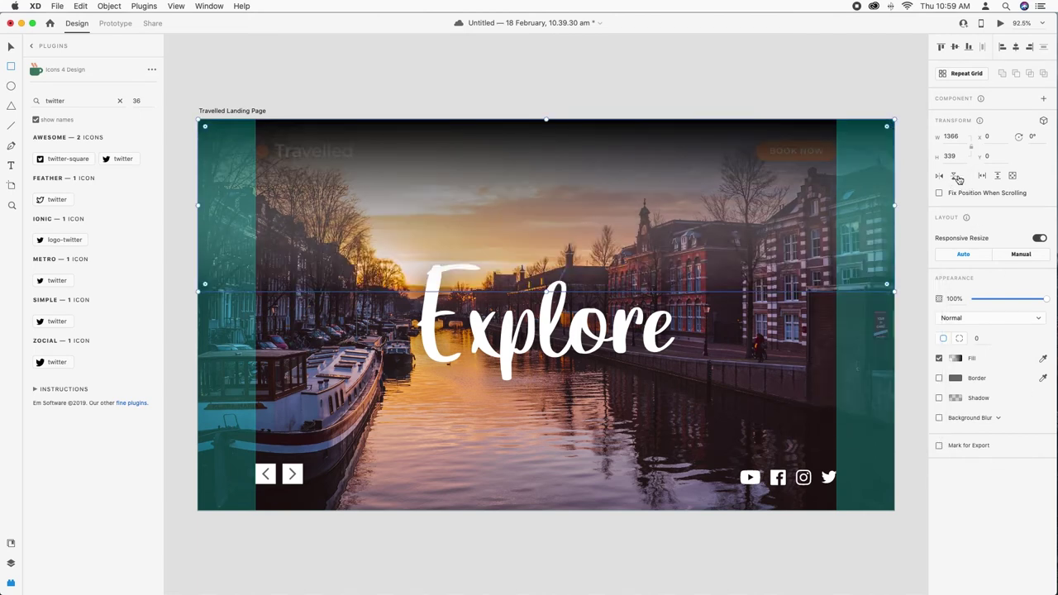
pyautogui.click(988, 318)
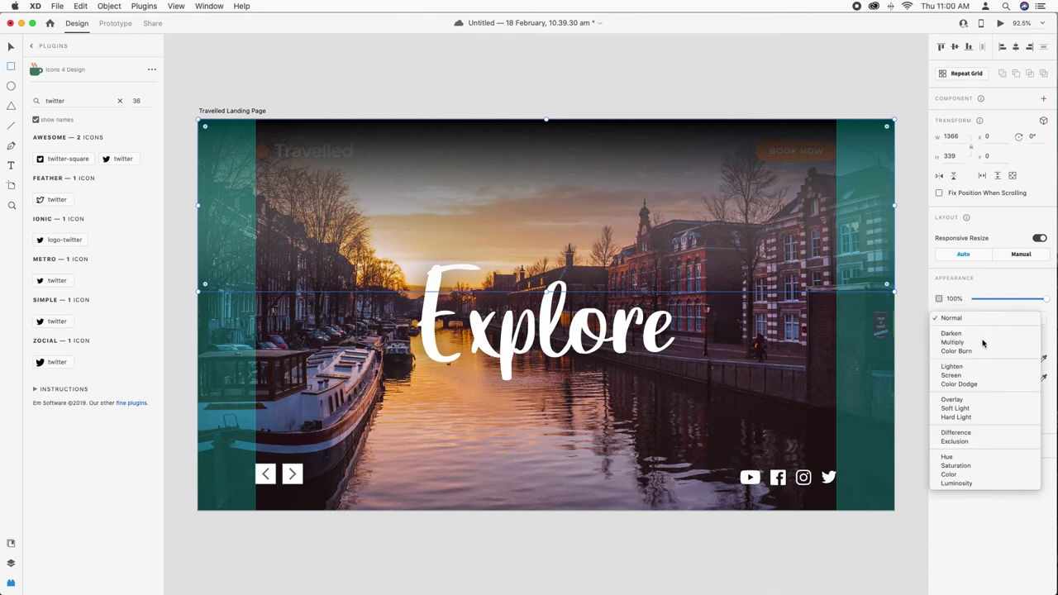
pyautogui.click(982, 340)
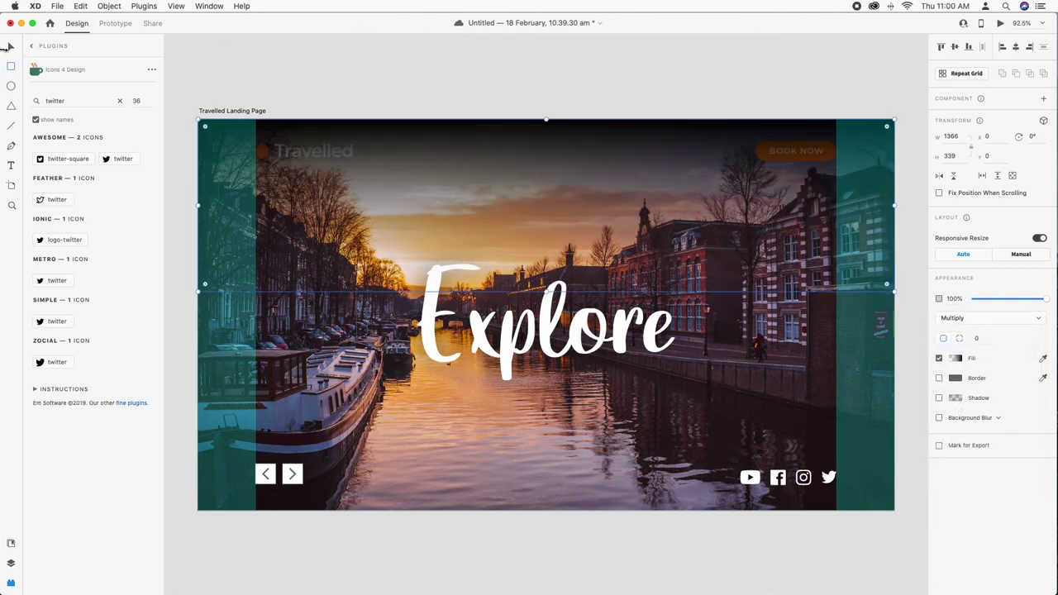
# Rename the gradient rectangle's layer "Black Overlay" and move it directly above the Main Image layer
pyautogui.click(10, 563)
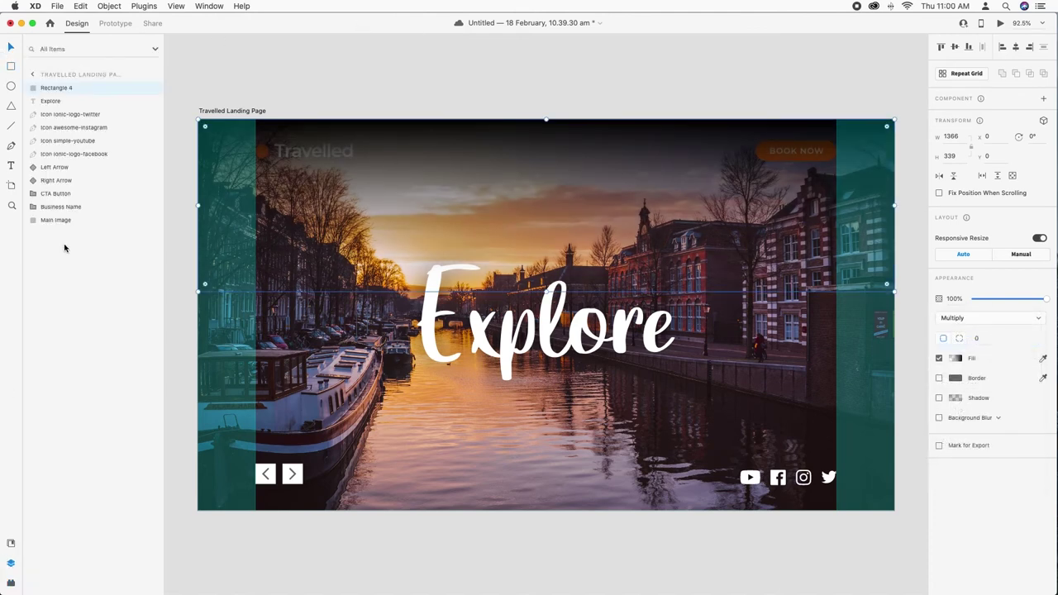
pyautogui.doubleClick(58, 89)
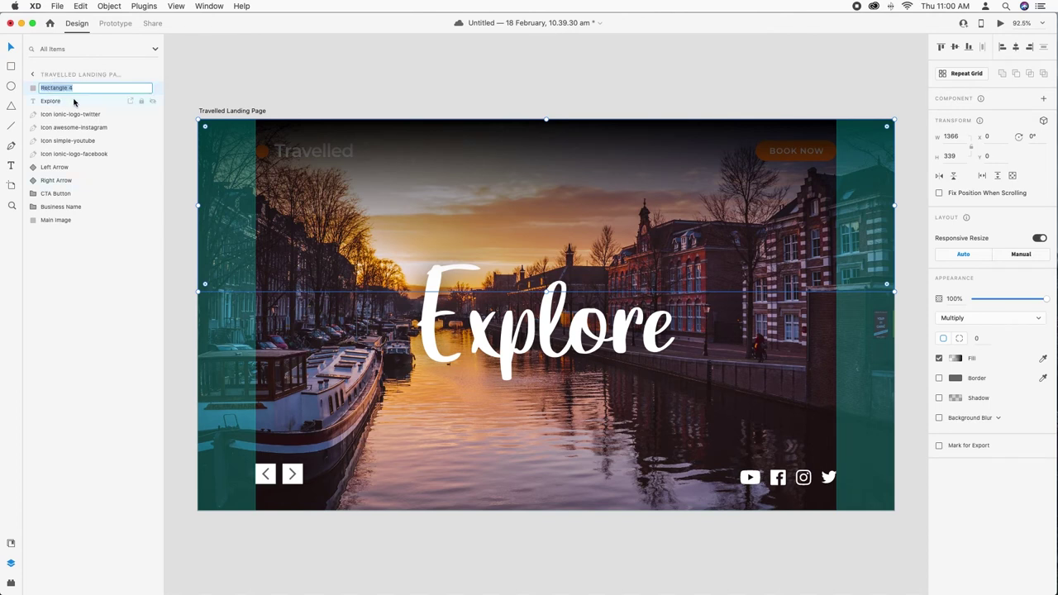
pyautogui.write('Black Overlay')
pyautogui.press('Return')
pyautogui.moveTo(69, 88); pyautogui.dragTo(72, 212)
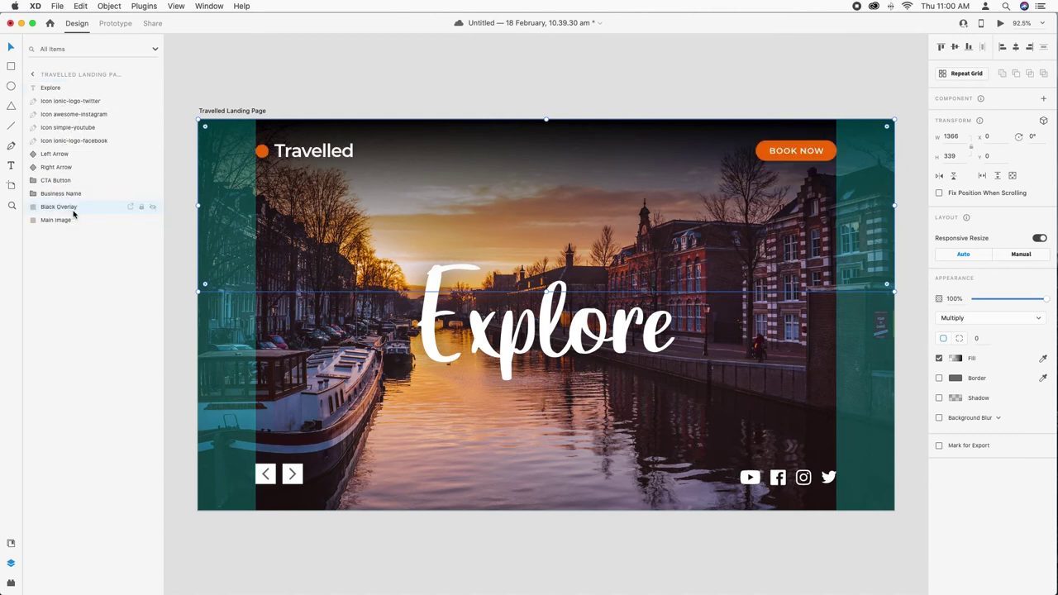
# Reduce the Black Overlay's opacity to 50% and deselect it
pyautogui.moveTo(1048, 300); pyautogui.dragTo(1020, 303)
pyautogui.click(952, 298)
pyautogui.press('Return')
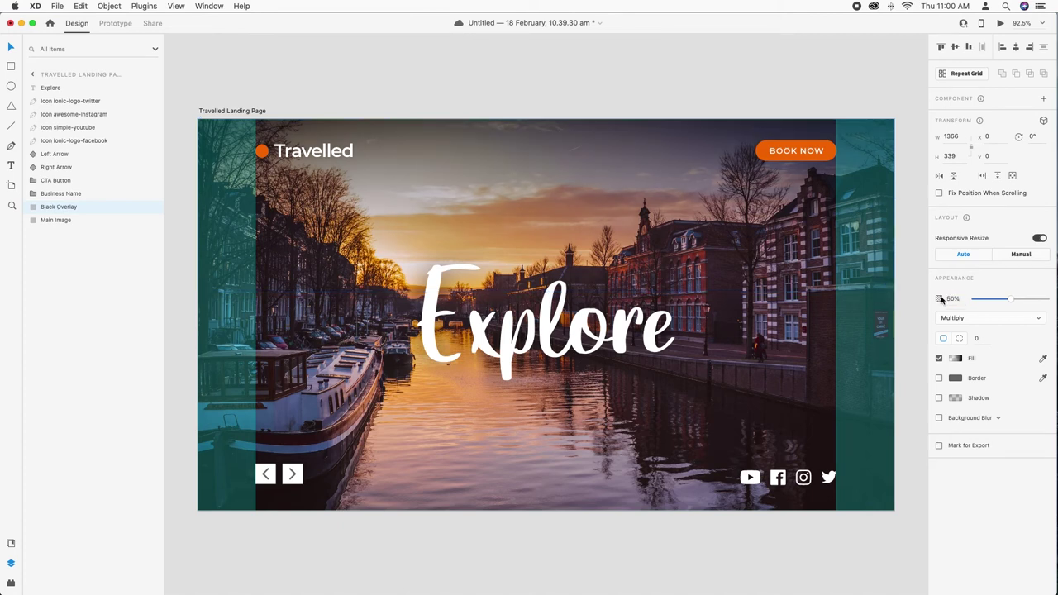
pyautogui.click(586, 106)
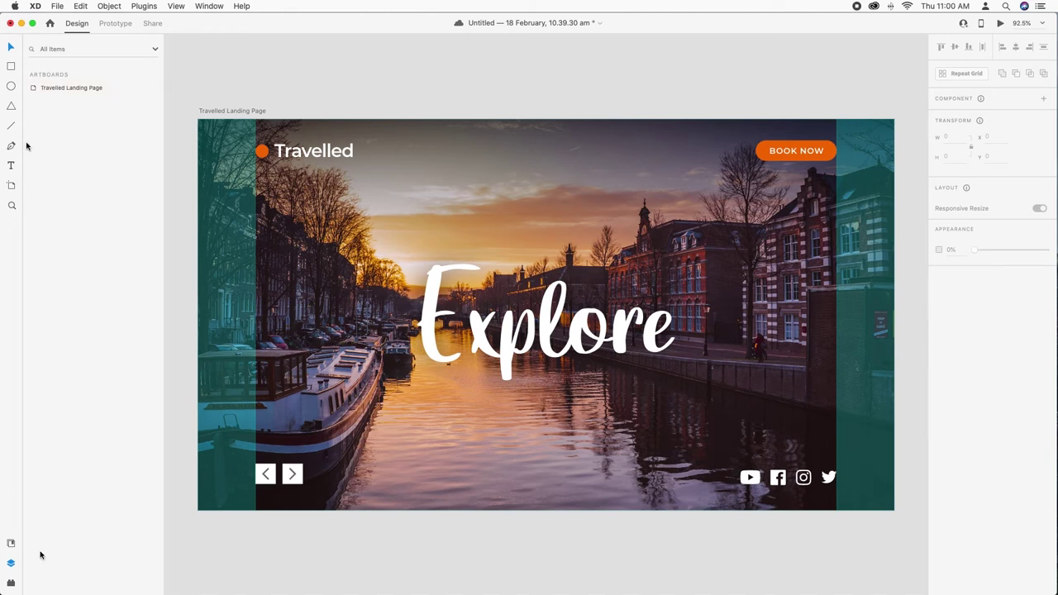
# Preview the landing page with the dark top overlay, close the preview and show the layer list again
pyautogui.press('super+y')
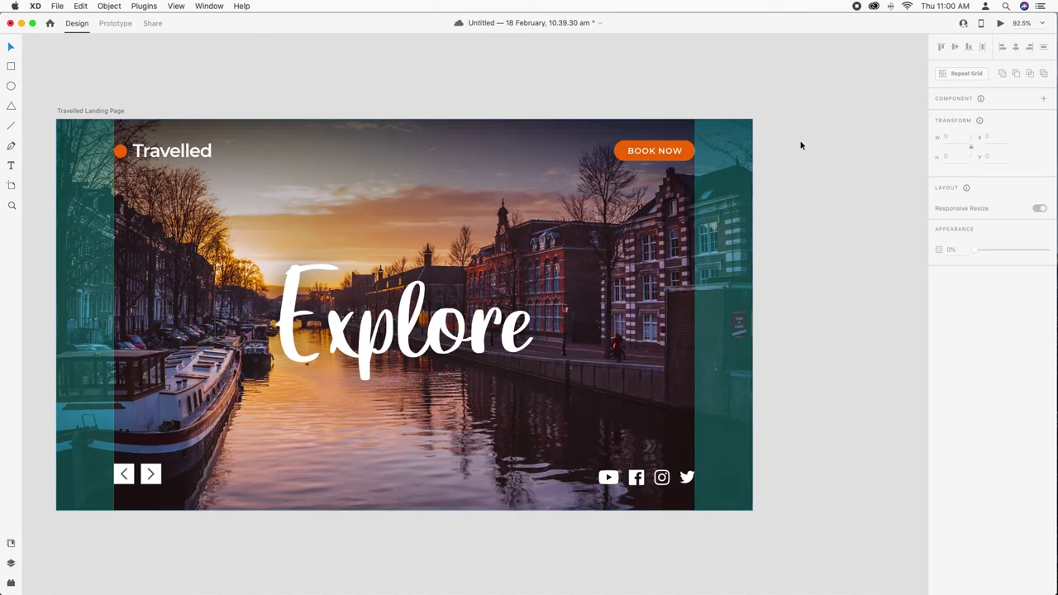
pyautogui.press('super+Return')
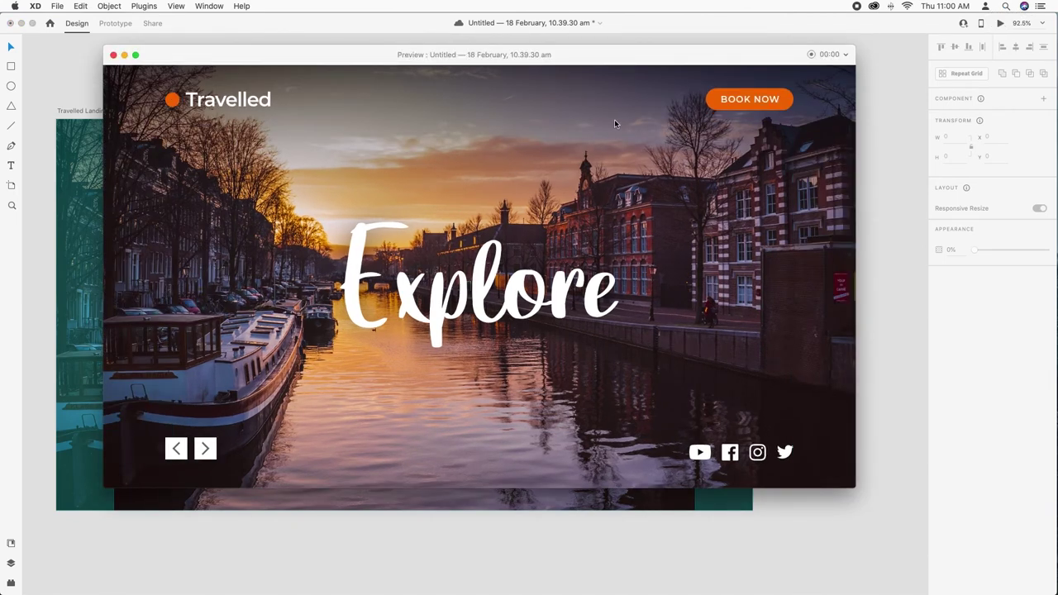
pyautogui.click(114, 55)
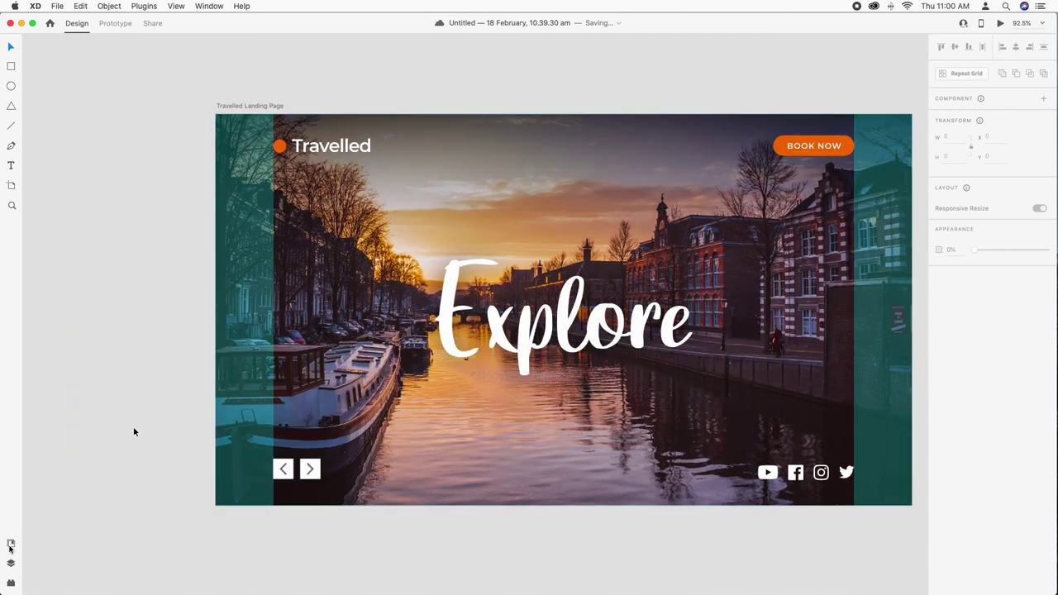
pyautogui.click(11, 563)
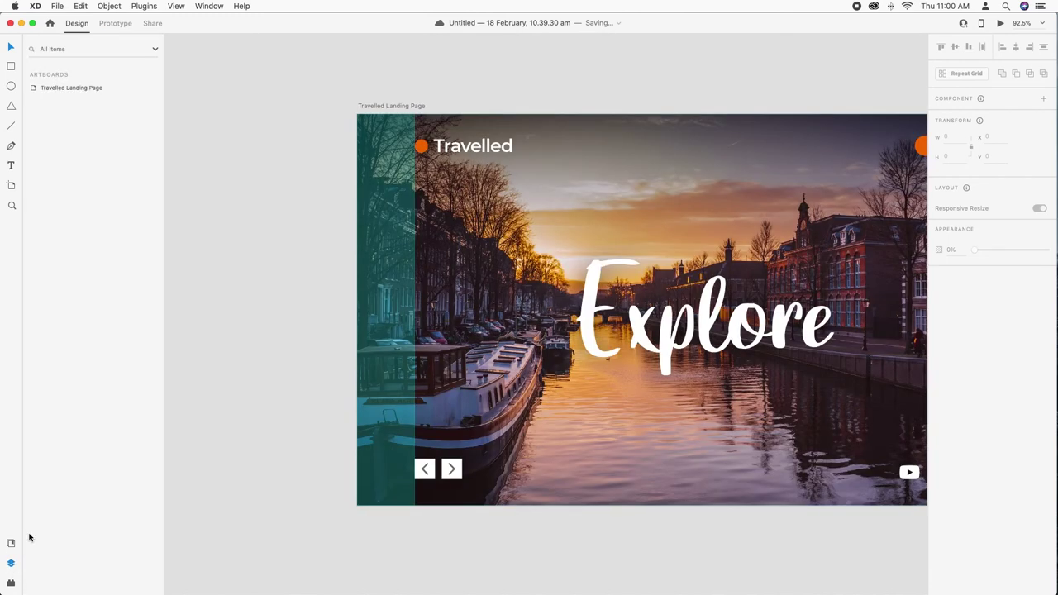
# Group the Twitter, Instagram, YouTube and Facebook icon layers of the landing page and name the group "Social Icons"
pyautogui.click(48, 88)
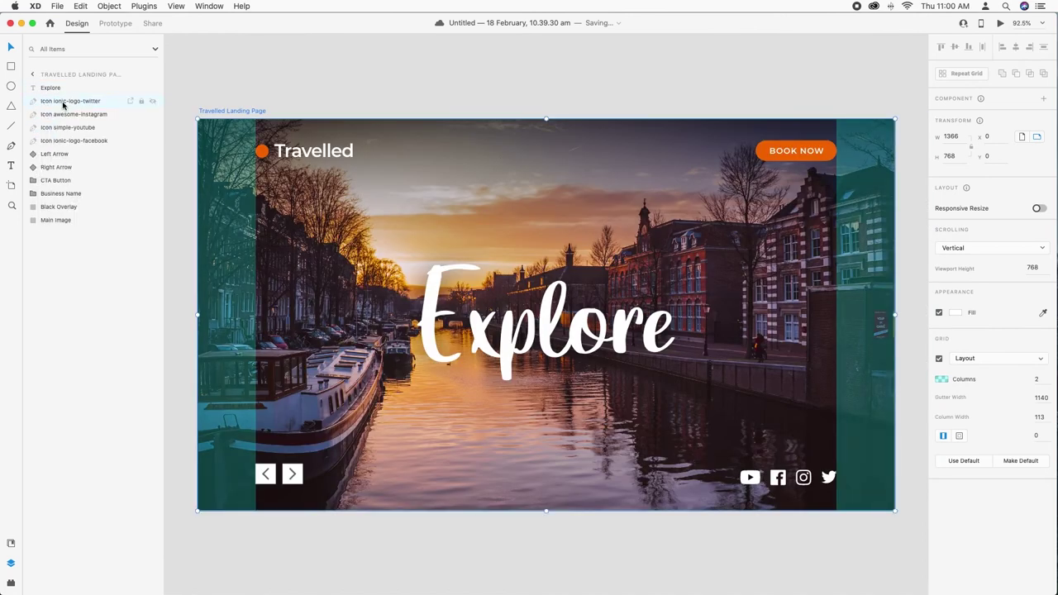
pyautogui.click(63, 102)
pyautogui.keyDown('shift'); pyautogui.click(62, 113); pyautogui.keyUp('shift')
pyautogui.keyDown('shift'); pyautogui.click(63, 126); pyautogui.keyUp('shift')
pyautogui.keyDown('shift'); pyautogui.click(68, 141); pyautogui.keyUp('shift')
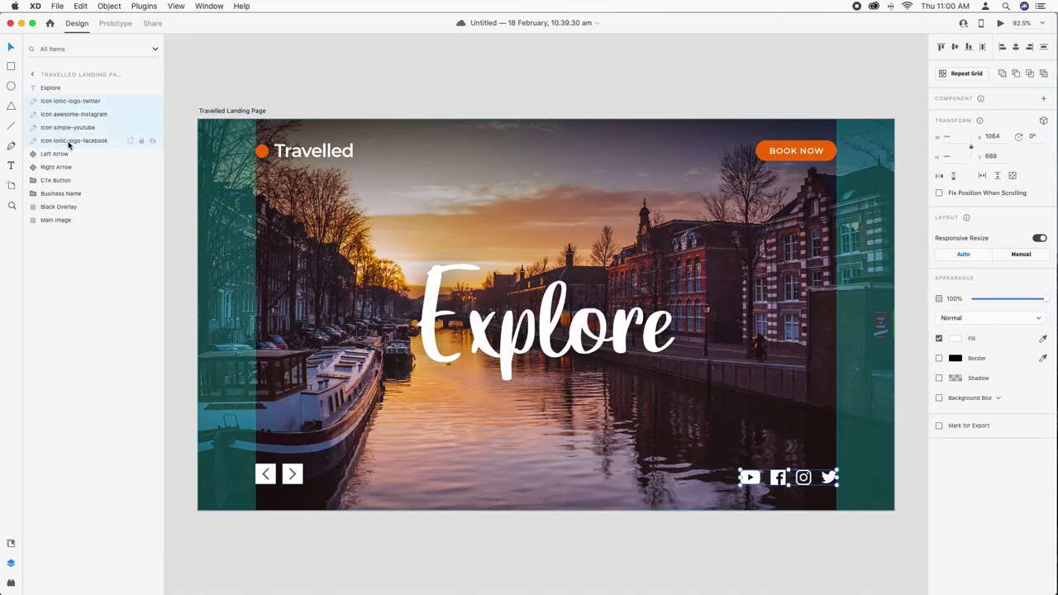
pyautogui.rightClick(74, 124)
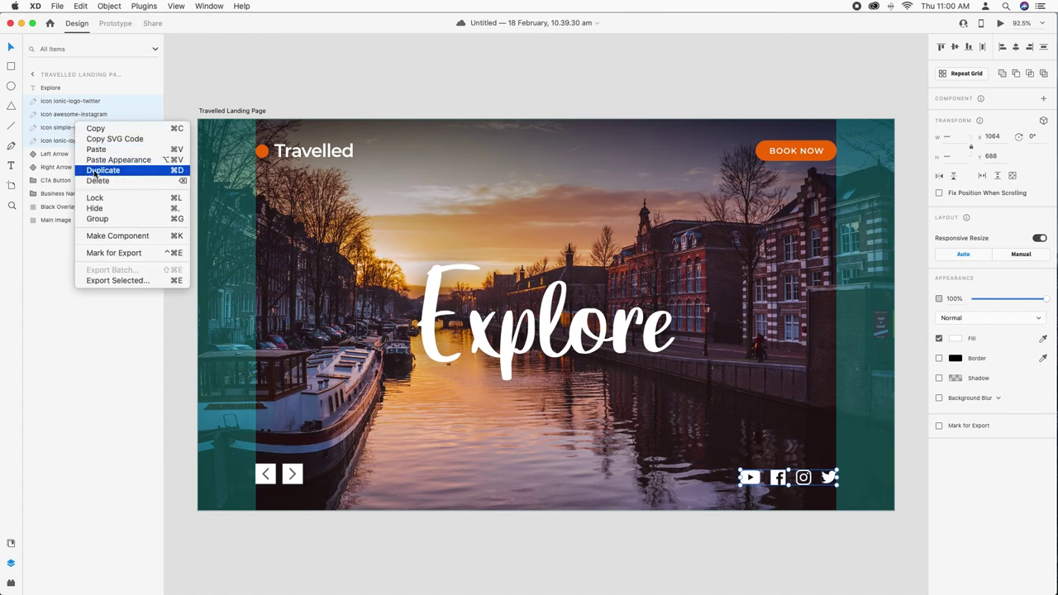
pyautogui.click(106, 219)
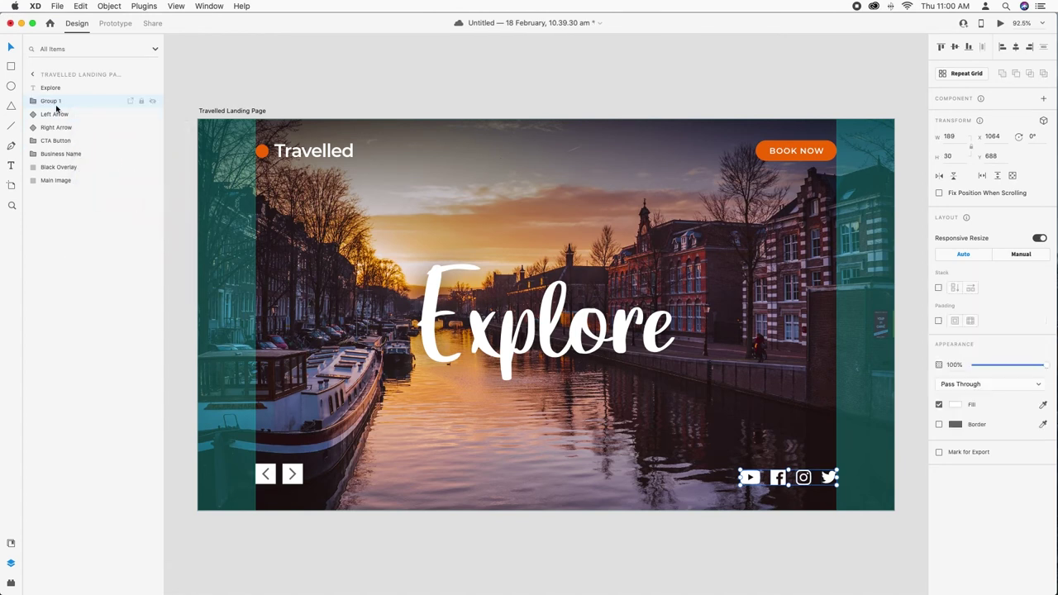
pyautogui.doubleClick(51, 101)
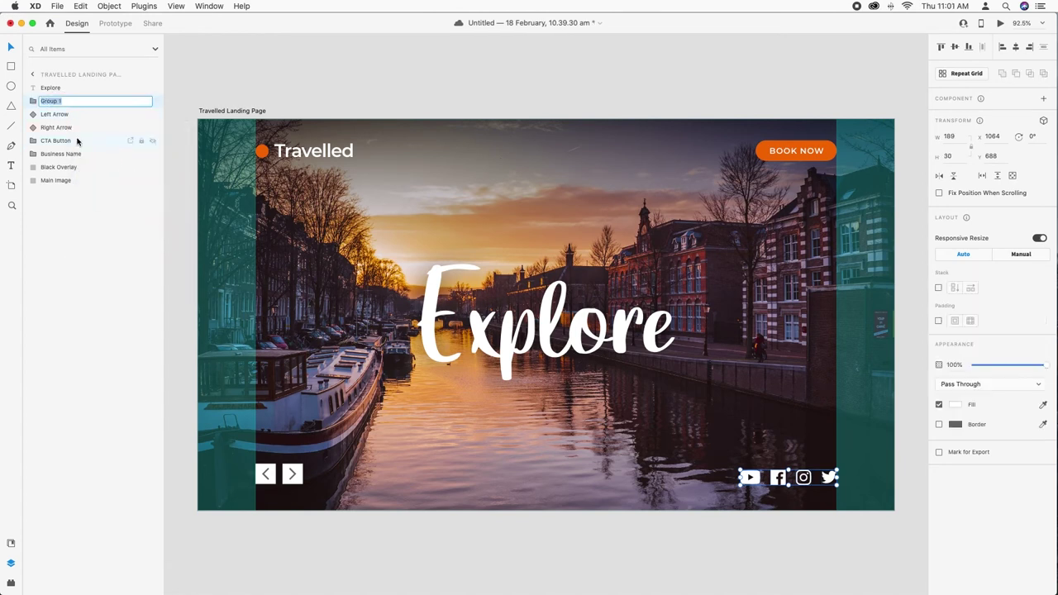
pyautogui.write('Social Icons')
pyautogui.press('Return')
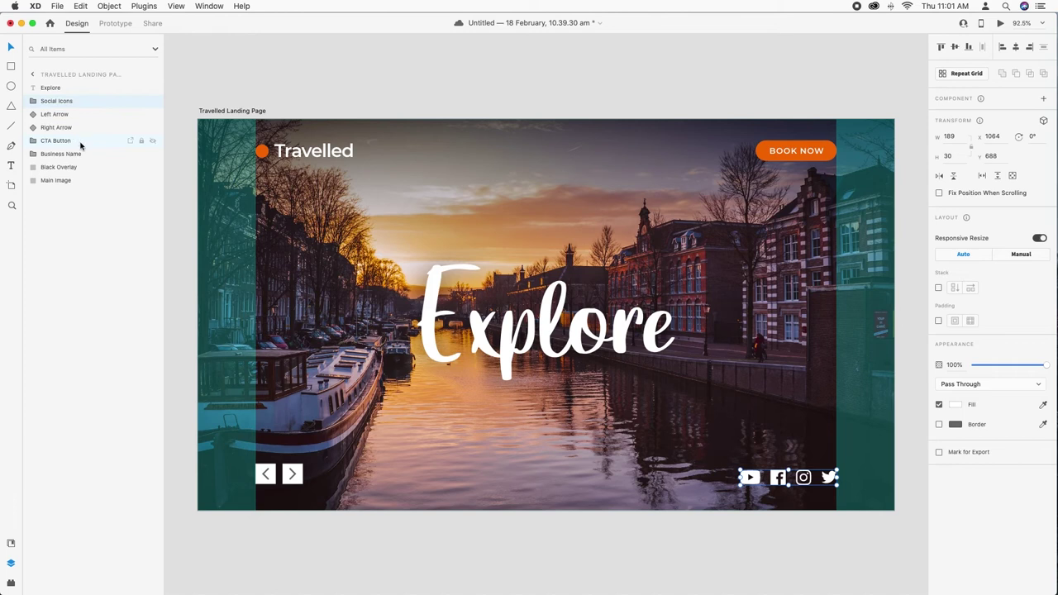
# Check the Social Icons group and the Left Arrow layer by switching each one's visibility off and on again
pyautogui.click(151, 102)
pyautogui.click(151, 101)
pyautogui.click(86, 115)
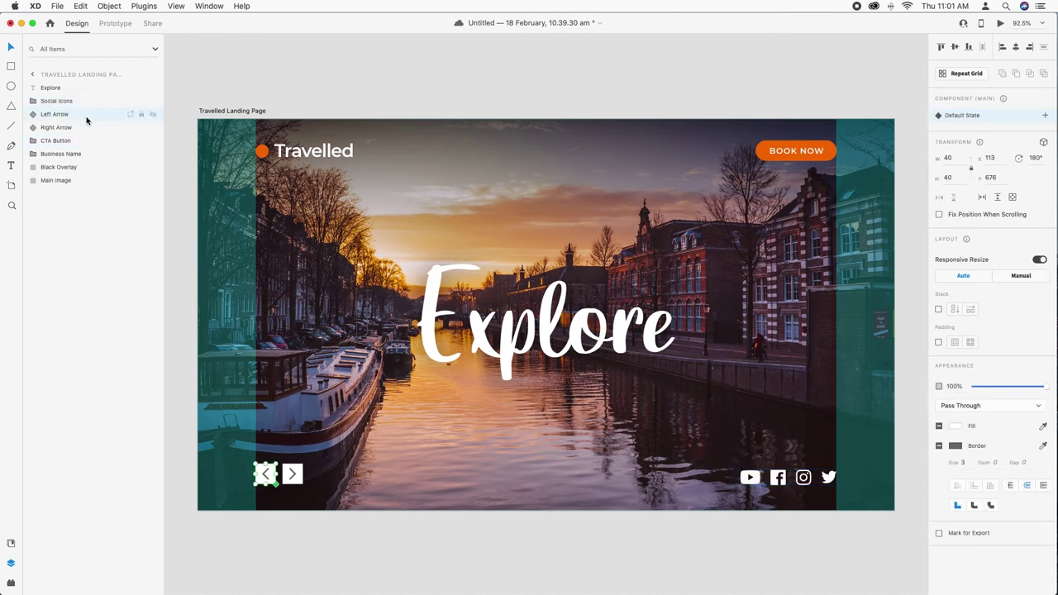
pyautogui.click(151, 116)
pyautogui.click(152, 116)
# Rename the Explore text layer "Title Text" and deselect it
pyautogui.click(59, 89)
pyautogui.press('Return')
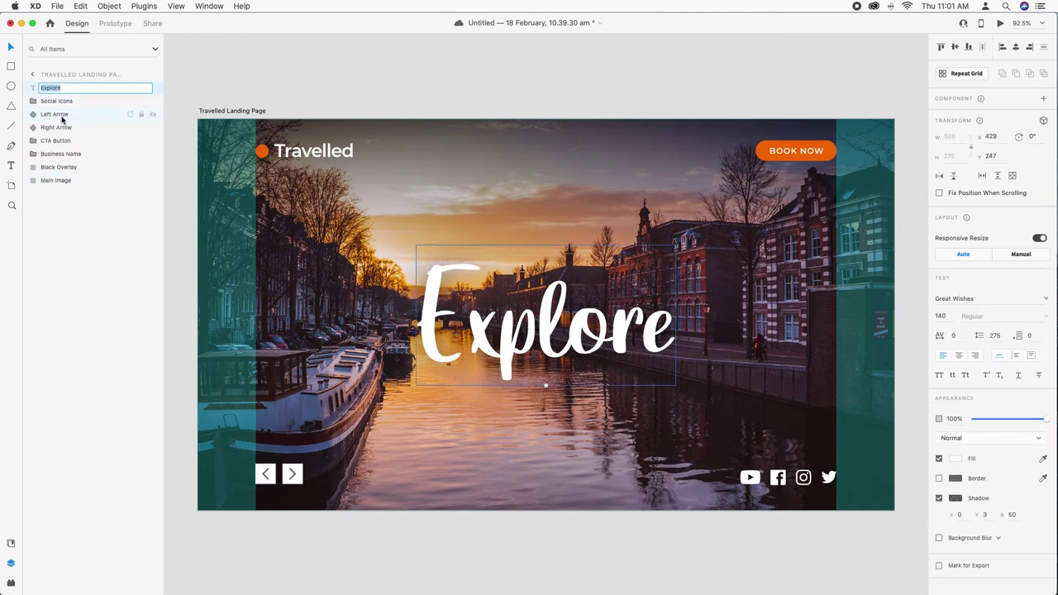
pyautogui.write('Title Text')
pyautogui.press('Return')
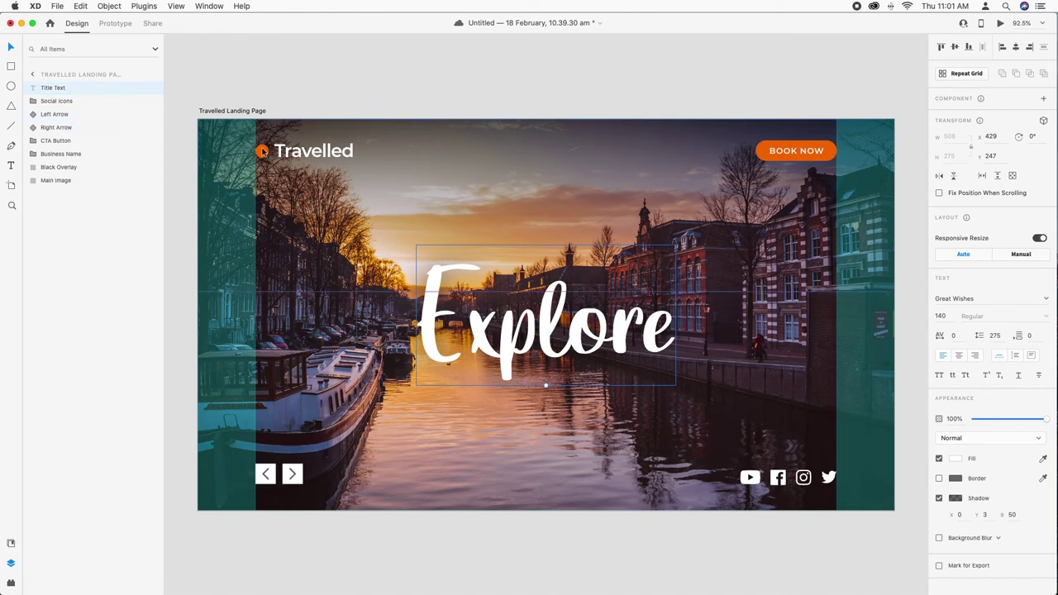
pyautogui.click(456, 92)
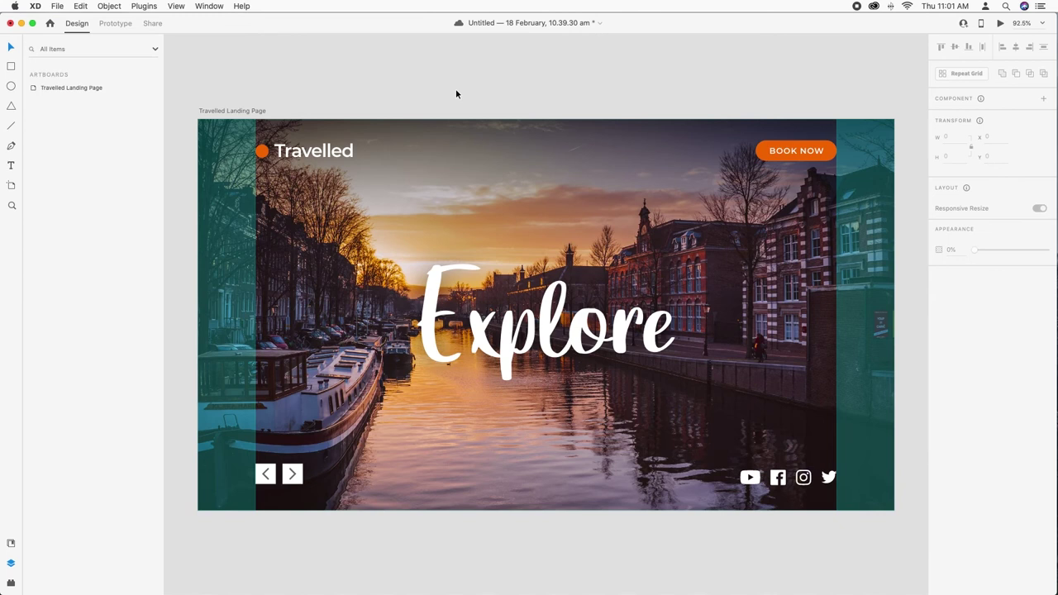
# Rename the landing page artboard "Travelled Landing Page | Slide 1"
pyautogui.doubleClick(261, 110)
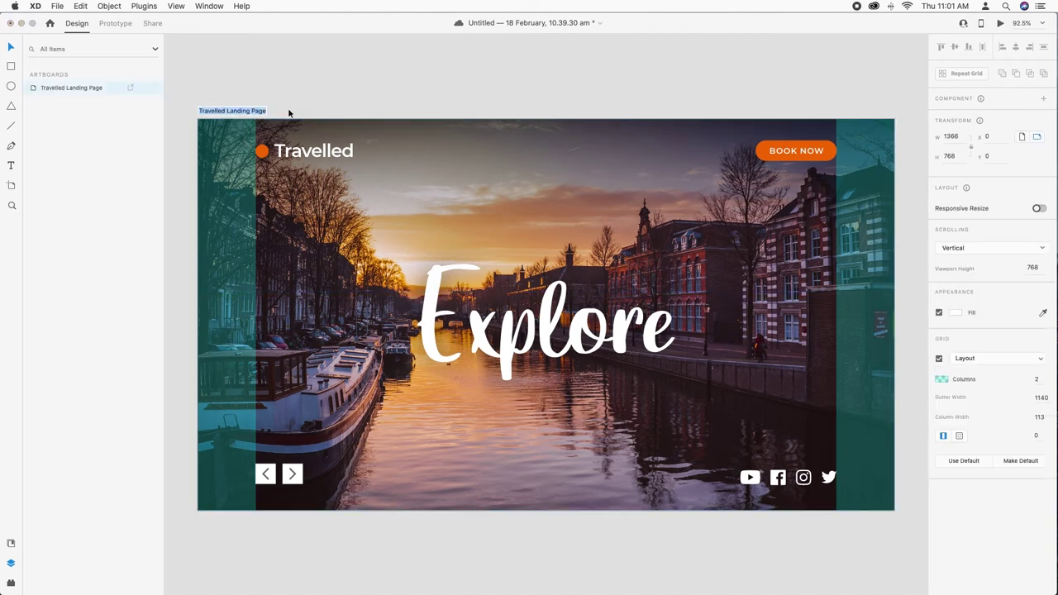
pyautogui.press('Right')
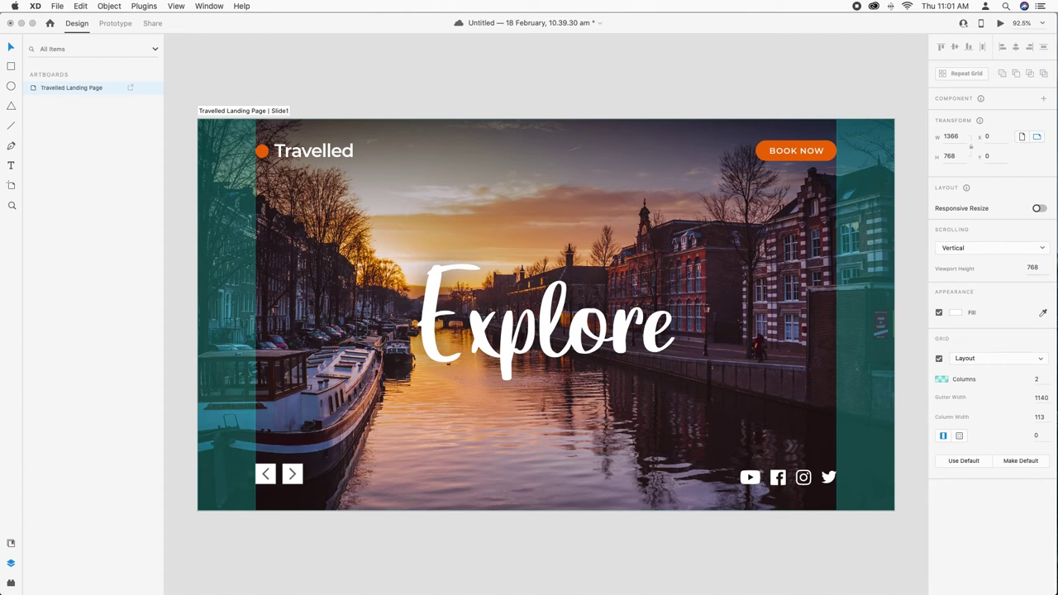
pyautogui.press('Return')
# Copy the Slide 1 artboard and paste a duplicate beside it
pyautogui.press('super+minus')
pyautogui.press('super+minus')
pyautogui.press('space')
pyautogui.moveTo(450, 173); pyautogui.dragTo(290, 142)
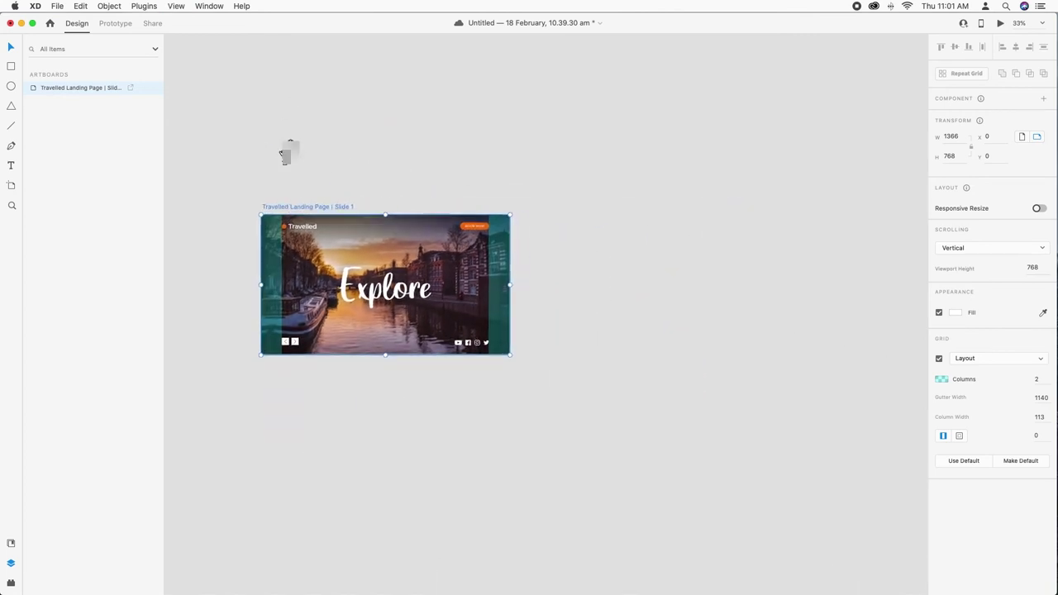
pyautogui.rightClick(320, 208)
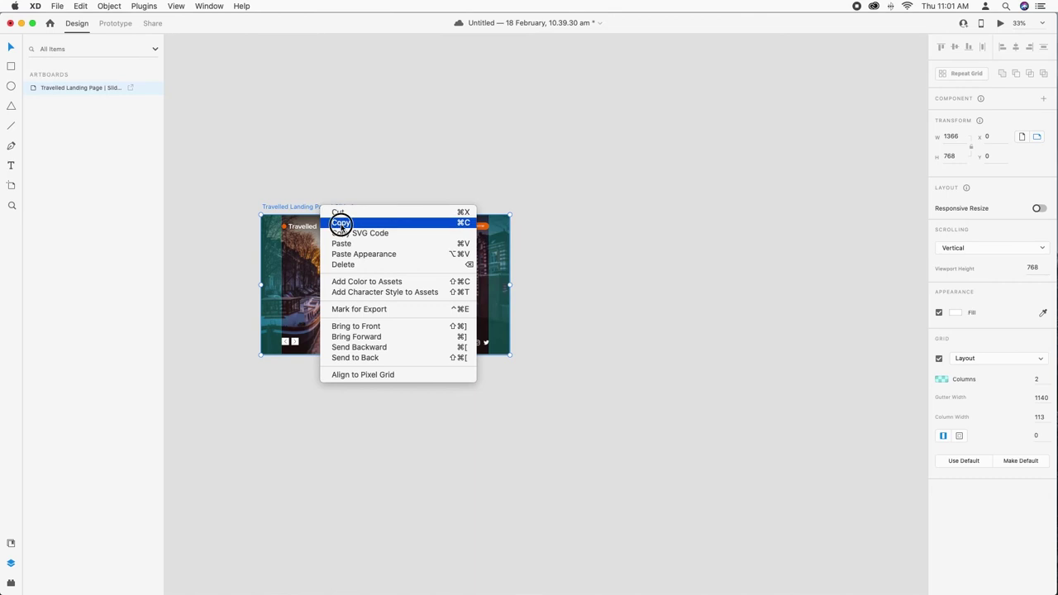
pyautogui.click(341, 223)
pyautogui.rightClick(328, 207)
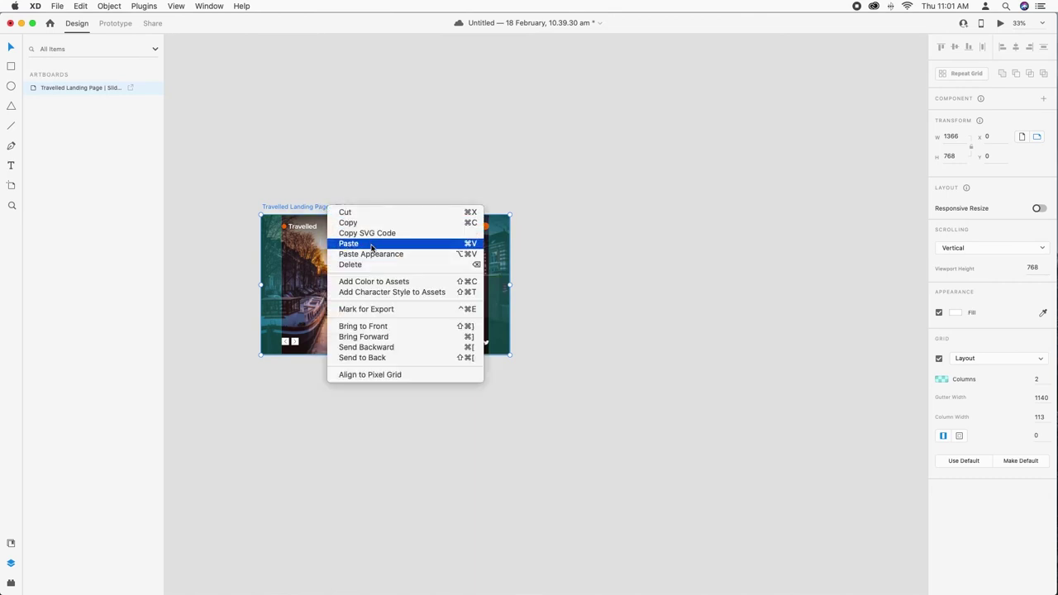
pyautogui.click(371, 244)
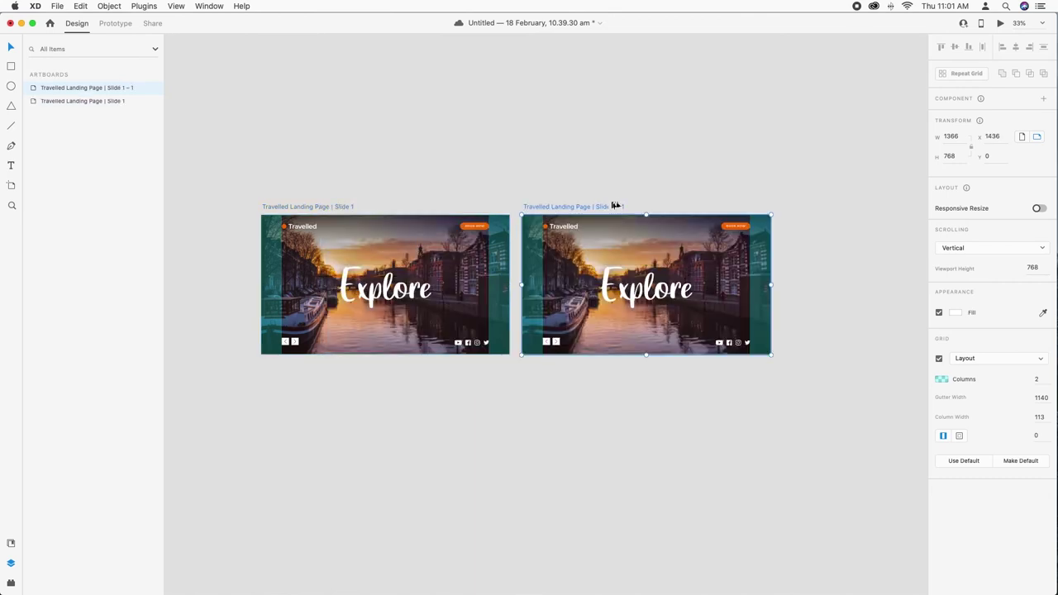
# Rename the duplicated artboard "Travelled Landing Page | Slide 2"
pyautogui.doubleClick(614, 207)
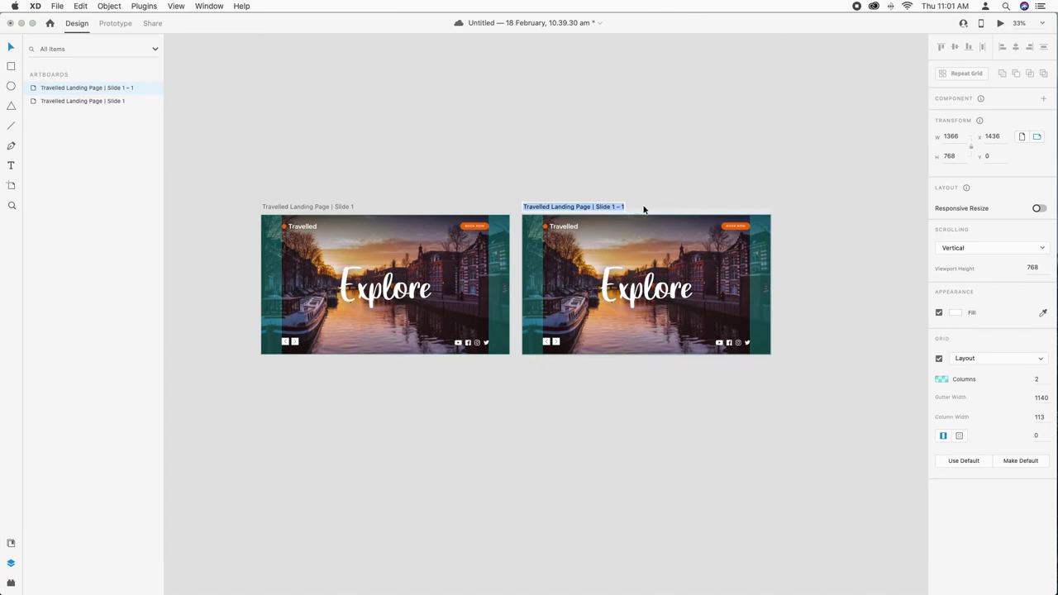
pyautogui.press('Right')
pyautogui.hotkey('shift', 'Left')
pyautogui.hotkey('shift', 'Left')
pyautogui.hotkey('shift', 'Left')
pyautogui.hotkey('shift', 'Left')
pyautogui.hotkey('shift', 'Left')
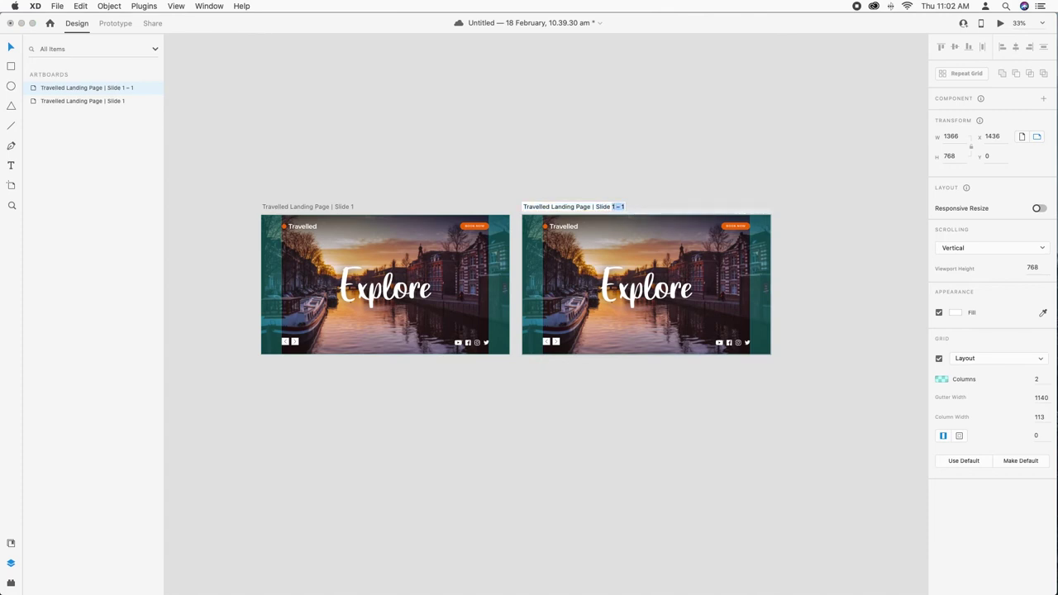
pyautogui.write('2')
pyautogui.press('Return')
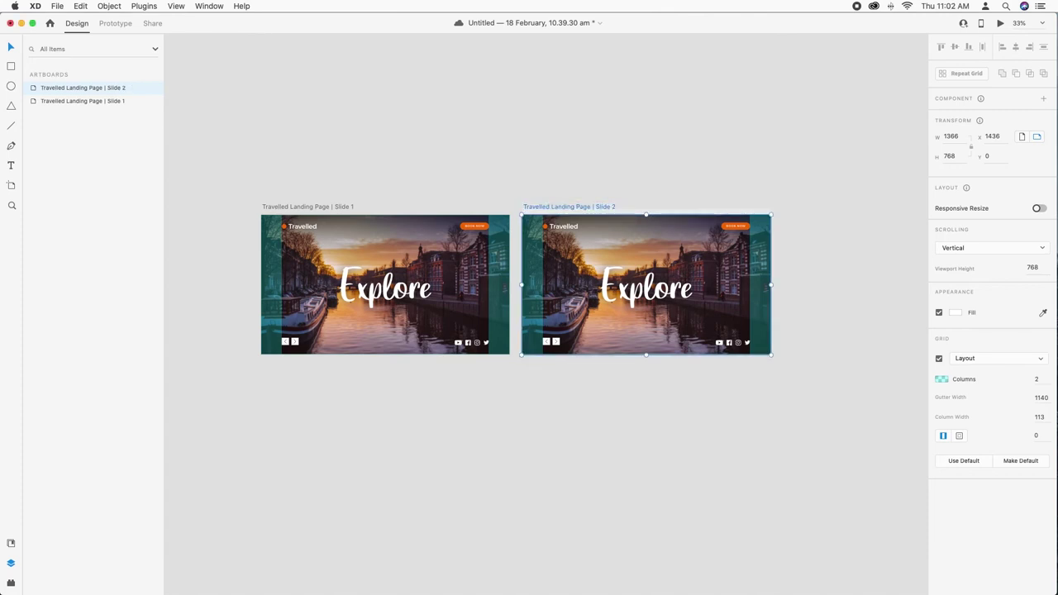
# Copy the Slide 2 artboard and paste it as a third artboard in the row
pyautogui.rightClick(584, 208)
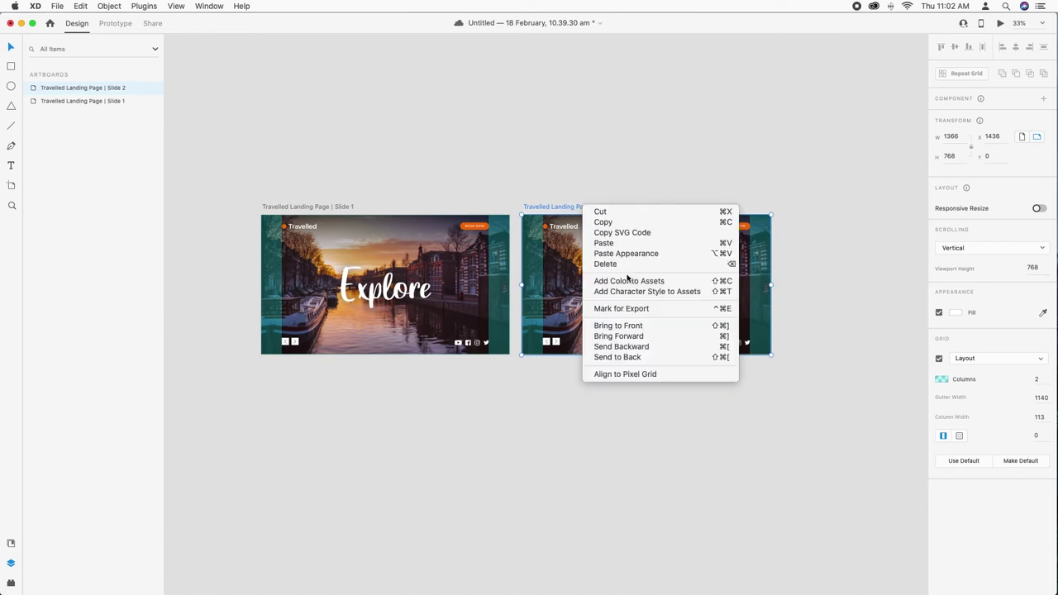
pyautogui.click(613, 224)
pyautogui.rightClick(574, 210)
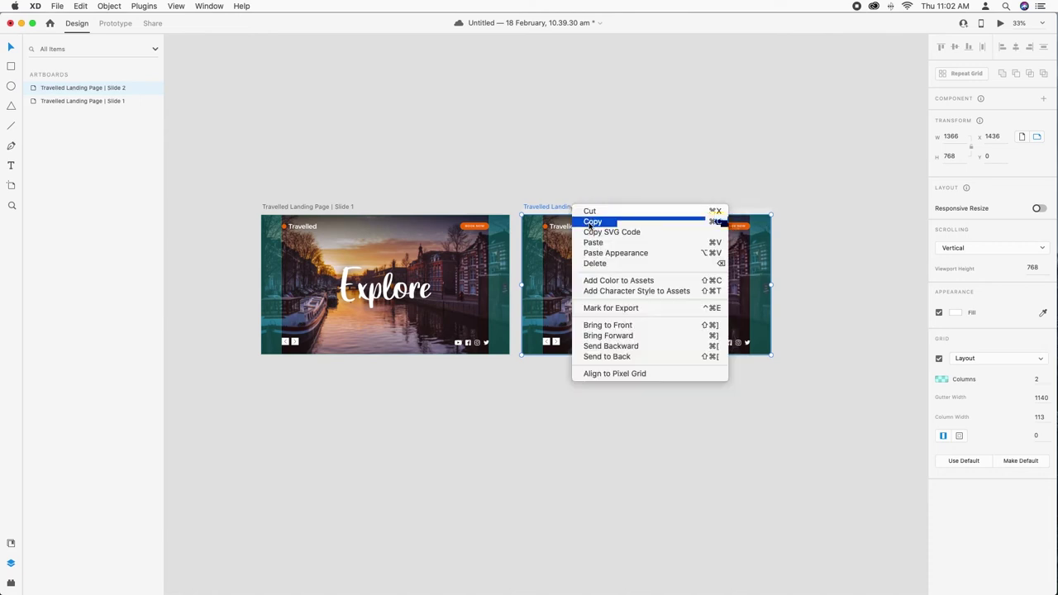
pyautogui.click(603, 242)
# Rename the third artboard "Travelled Landing Page | Slide 3" and deselect it
pyautogui.doubleClick(493, 237)
pyautogui.press('Right')
pyautogui.hotkey('shift', 'Left')
pyautogui.hotkey('shift', 'Left')
pyautogui.hotkey('shift', 'Left')
pyautogui.write('3')
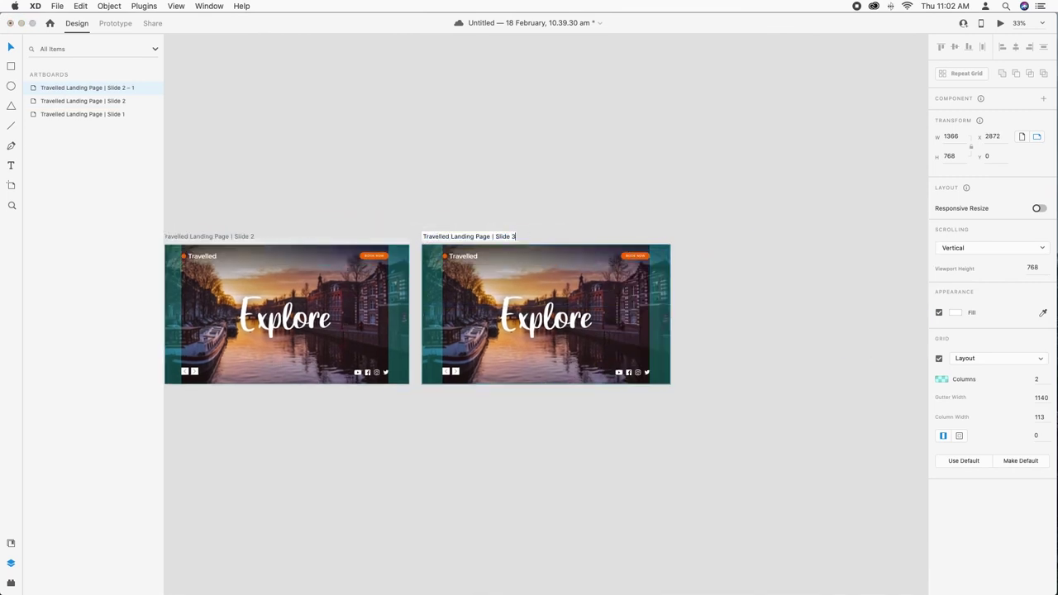
pyautogui.press('Return')
pyautogui.press('super+0')
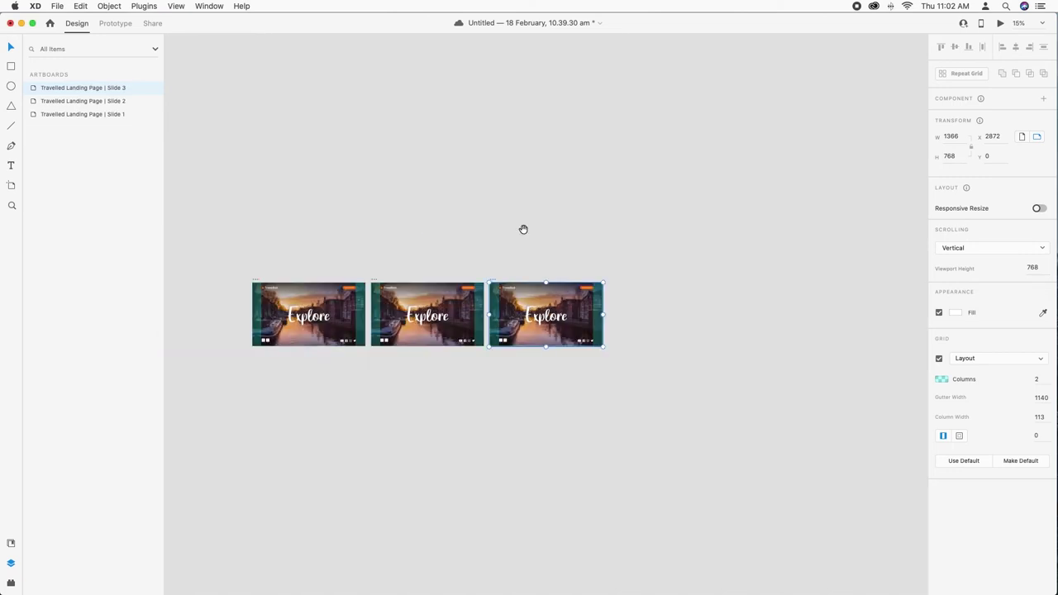
pyautogui.moveTo(435, 242); pyautogui.dragTo(489, 216)
pyautogui.click(469, 172)
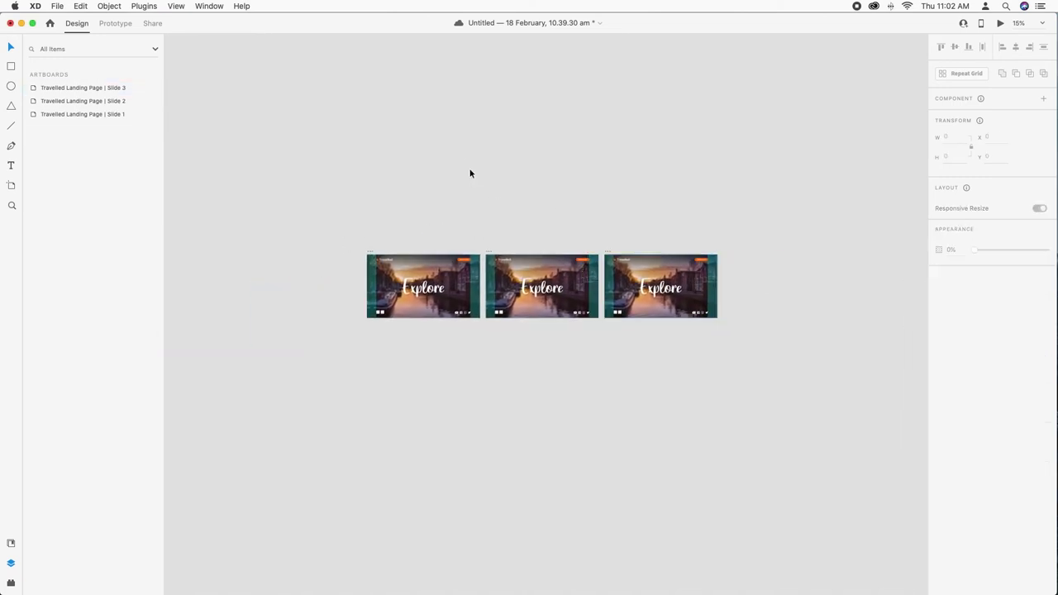
# Select the Main Image layer on the Slide 2 artboard and open the Pixels plugin
pyautogui.press('super+equal')
pyautogui.press('super+equal')
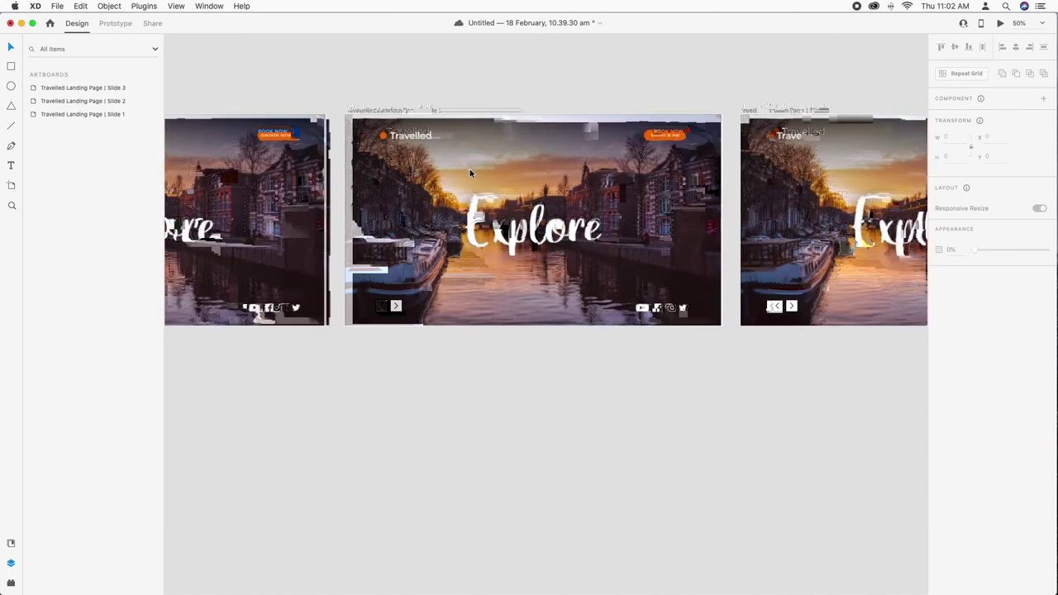
pyautogui.press('super+equal')
pyautogui.moveTo(459, 216); pyautogui.dragTo(442, 376)
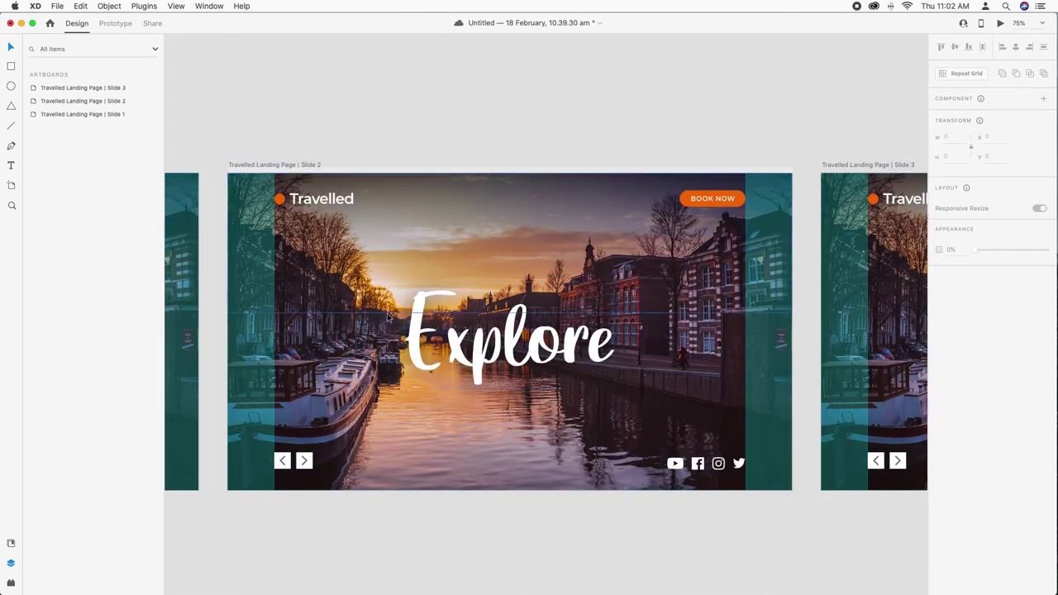
pyautogui.click(340, 352)
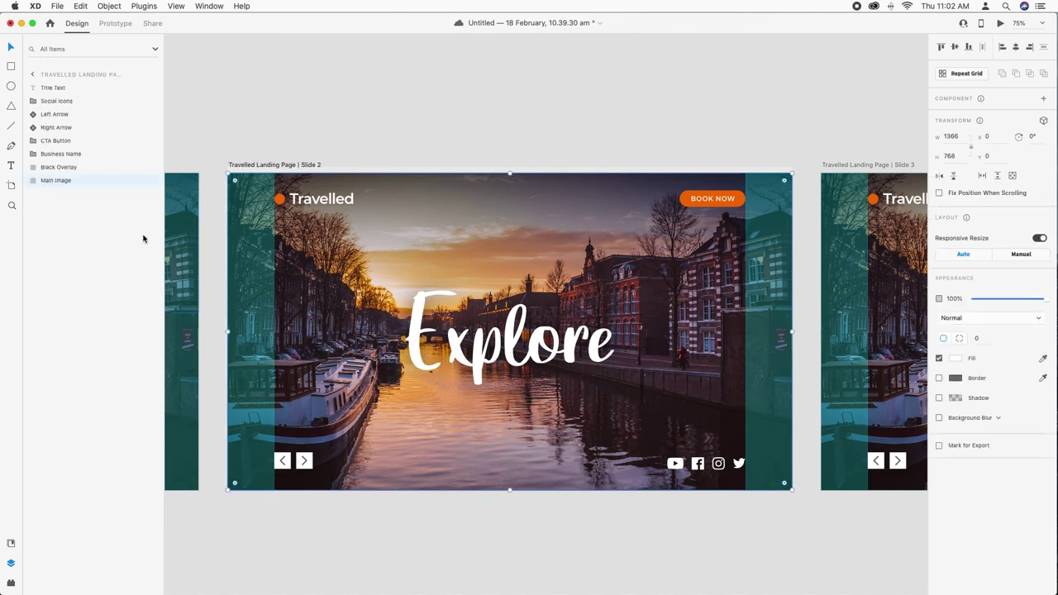
pyautogui.click(144, 6)
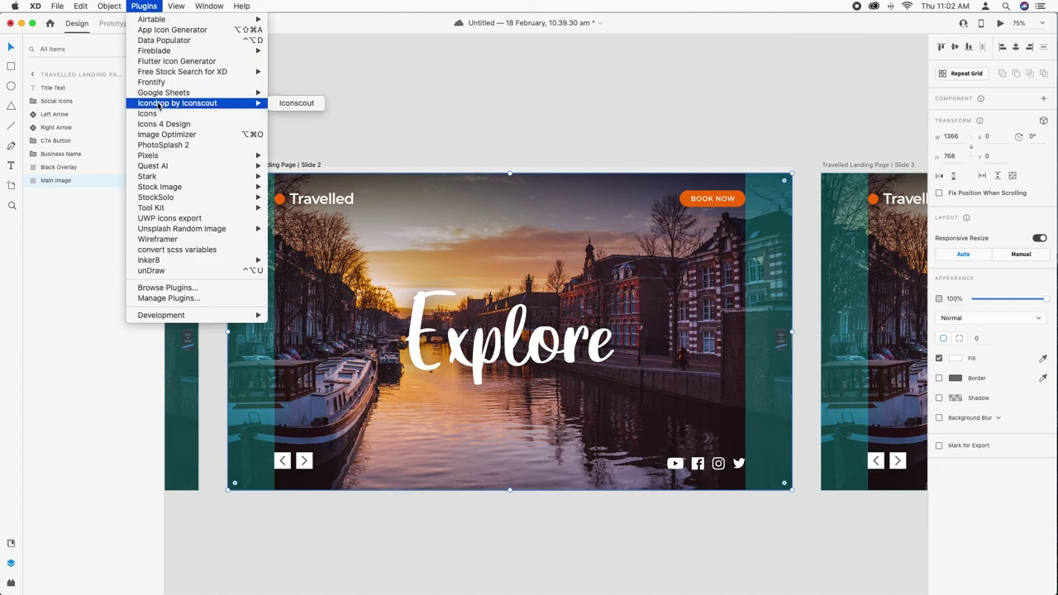
pyautogui.moveTo(212, 156)
pyautogui.click(290, 155)
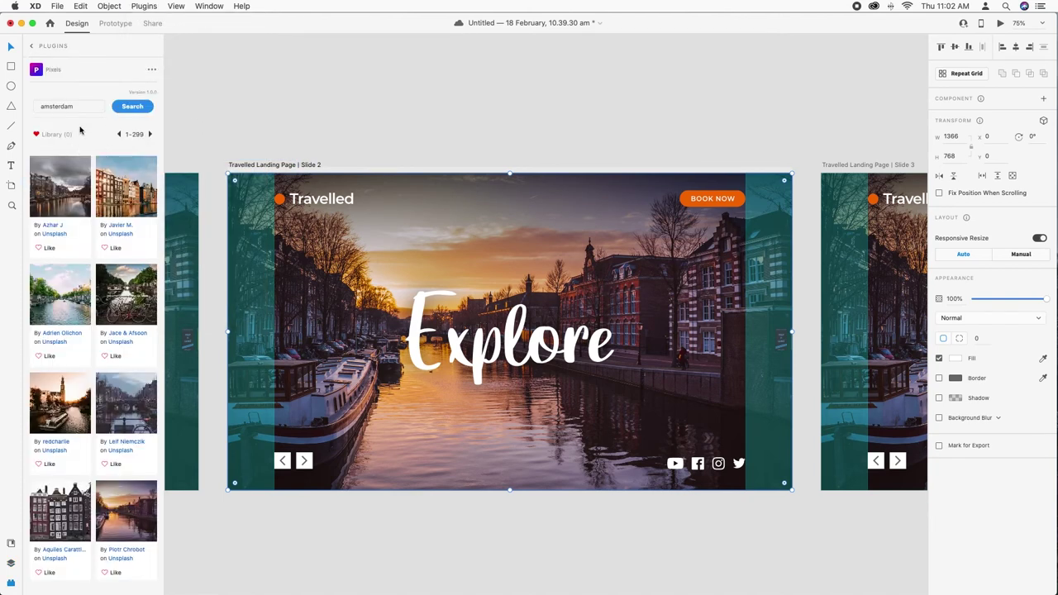
# Search the Pixels photos for "holland" and fill Slide 2's main image with the red tulip field photo
pyautogui.doubleClick(82, 109)
pyautogui.write('holland')
pyautogui.press('Return')
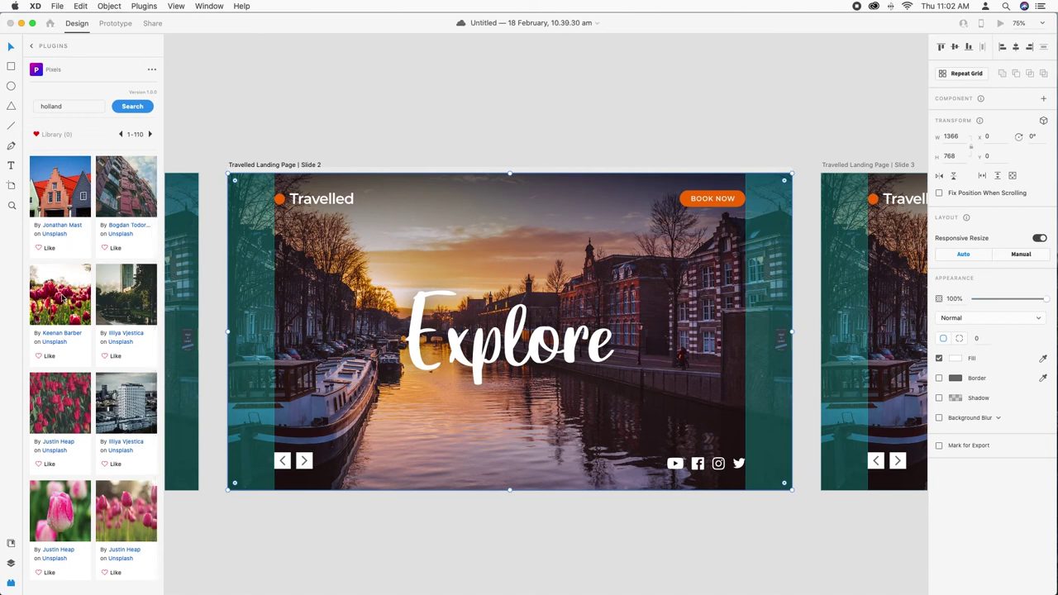
pyautogui.click(61, 301)
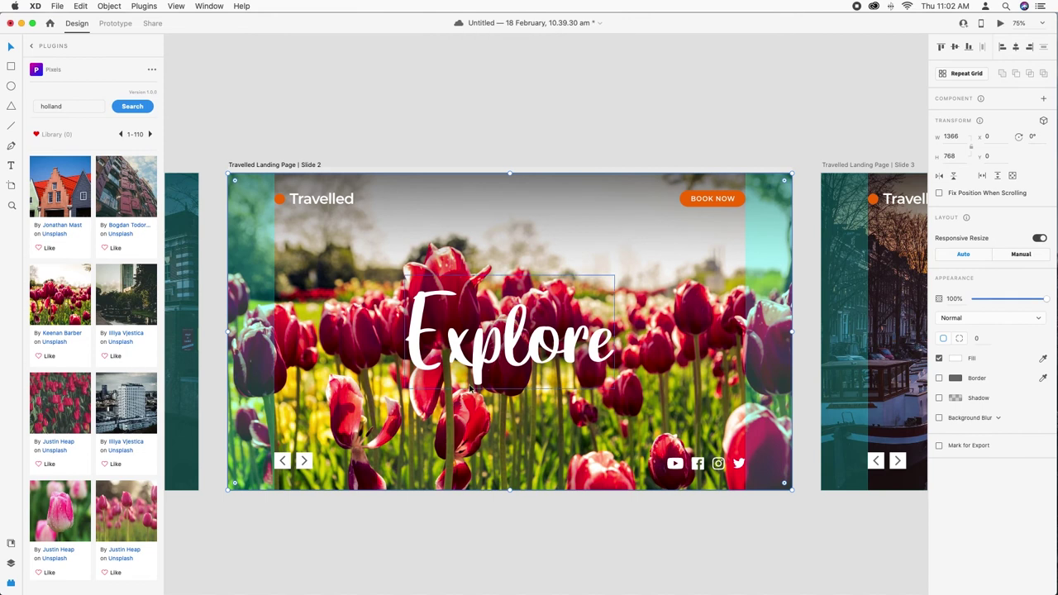
# Select the main image on the Slide 3 artboard and search the Pixels photos for "rotterdam"
pyautogui.hscroll(5, 470, 388)
pyautogui.hscroll(15, 470, 388)
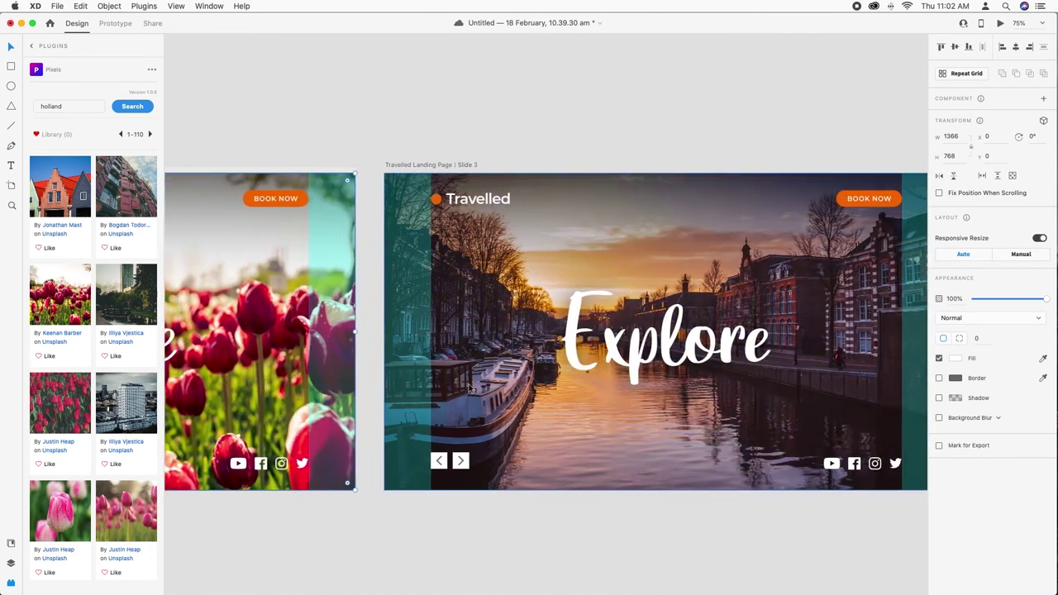
pyautogui.click(425, 424)
pyautogui.doubleClick(72, 106)
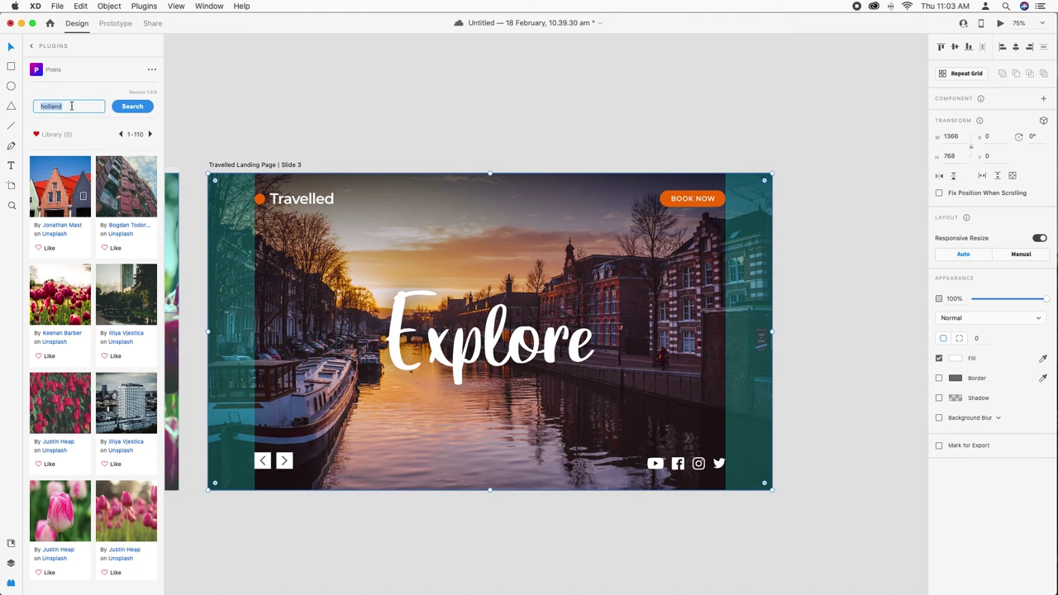
pyautogui.write('rotterdam')
pyautogui.press('Return')
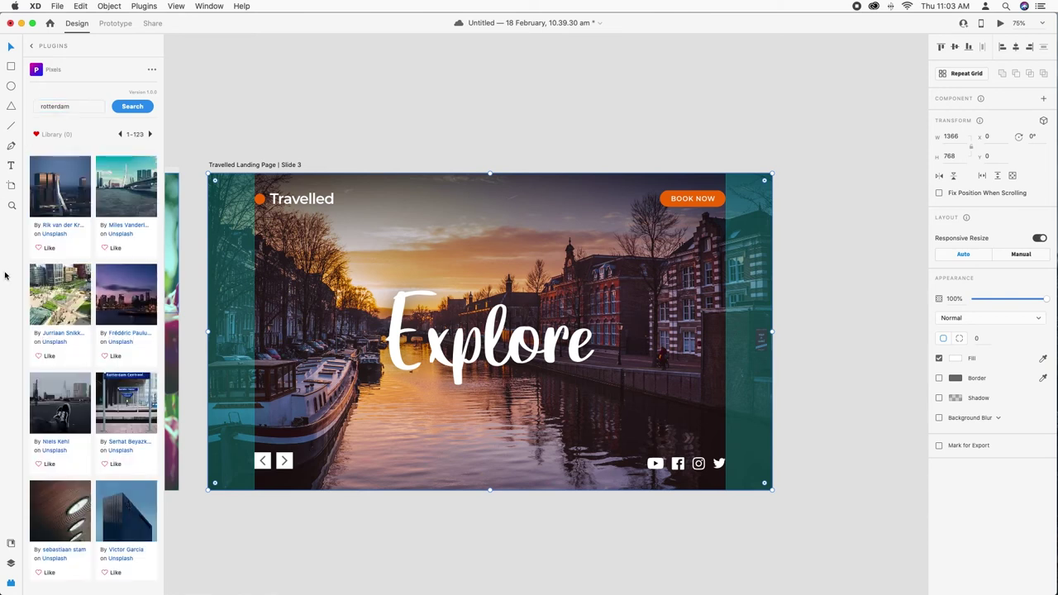
pyautogui.scroll(-3, 53, 296)
pyautogui.scroll(3, 50, 248)
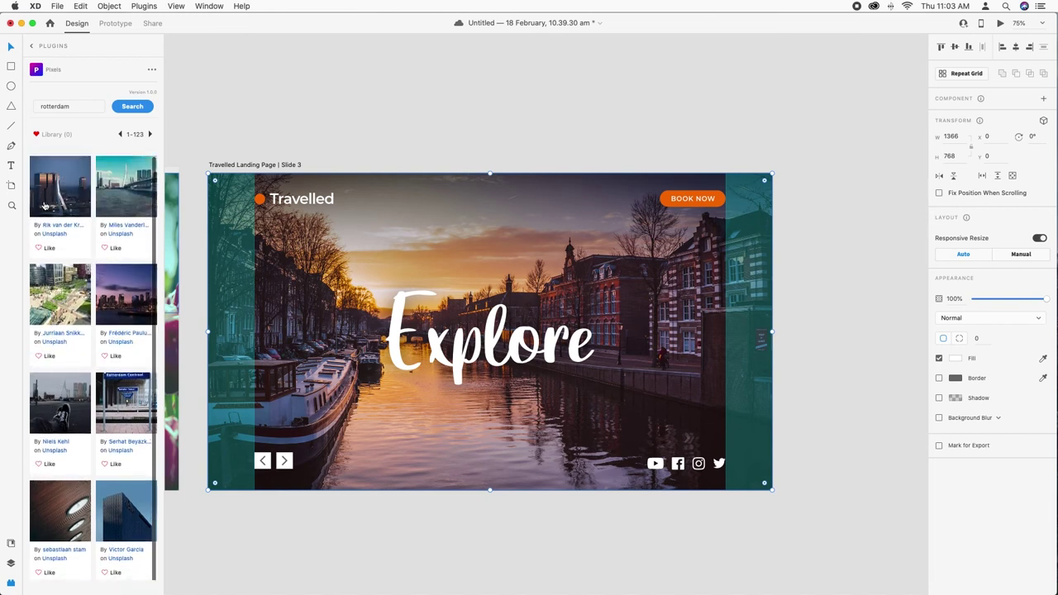
# Search the Pixels photos for "wind mill" and fill Slide 3's main image with the traditional windmill under a grey sky
pyautogui.doubleClick(79, 106)
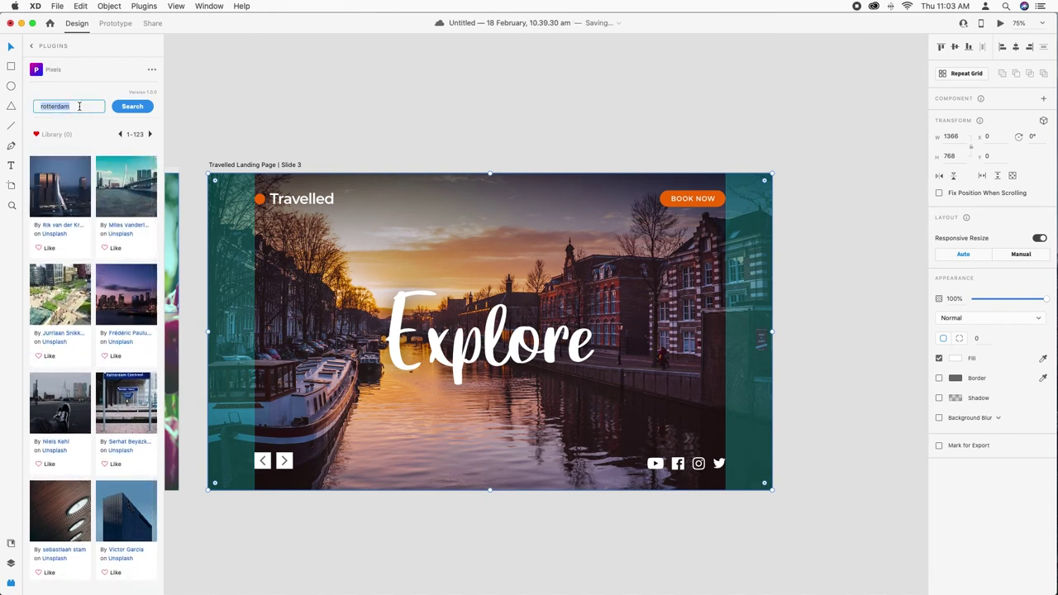
pyautogui.press('BackSpace')
pyautogui.write('wind mill')
pyautogui.press('Return')
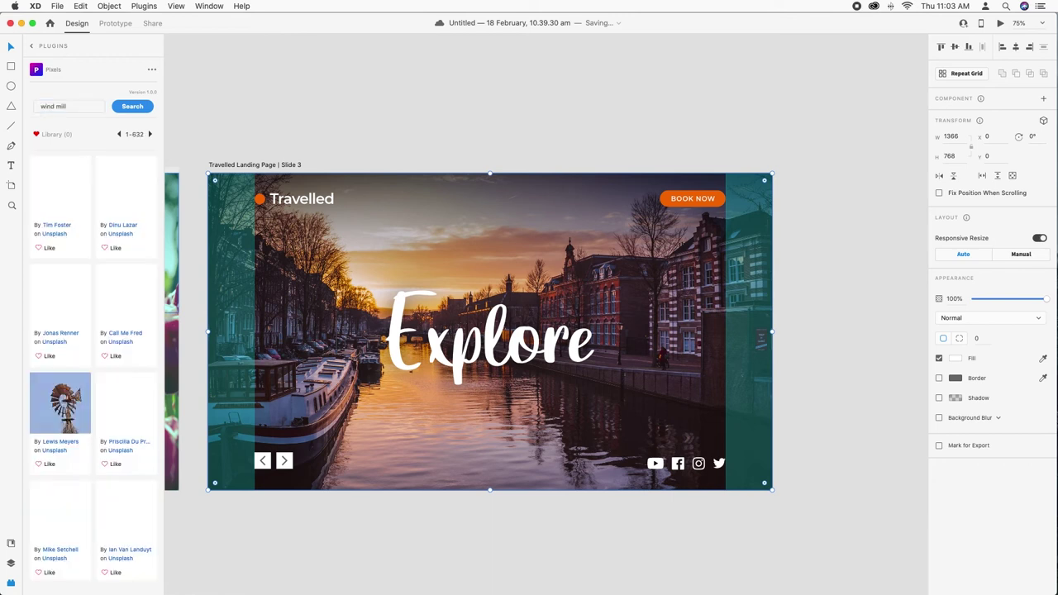
pyautogui.scroll(-5, 75, 263)
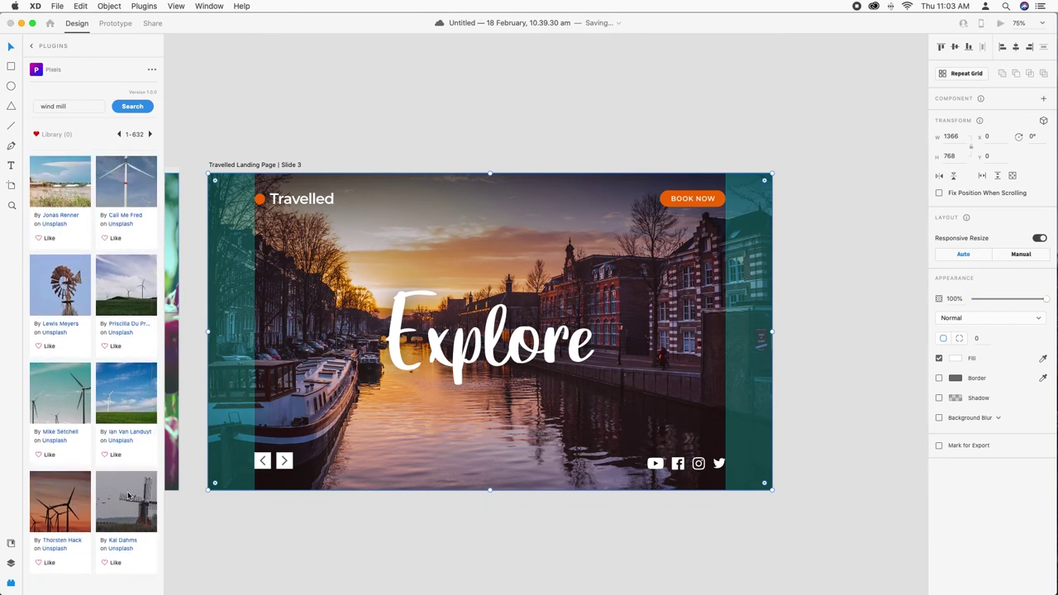
pyautogui.click(135, 517)
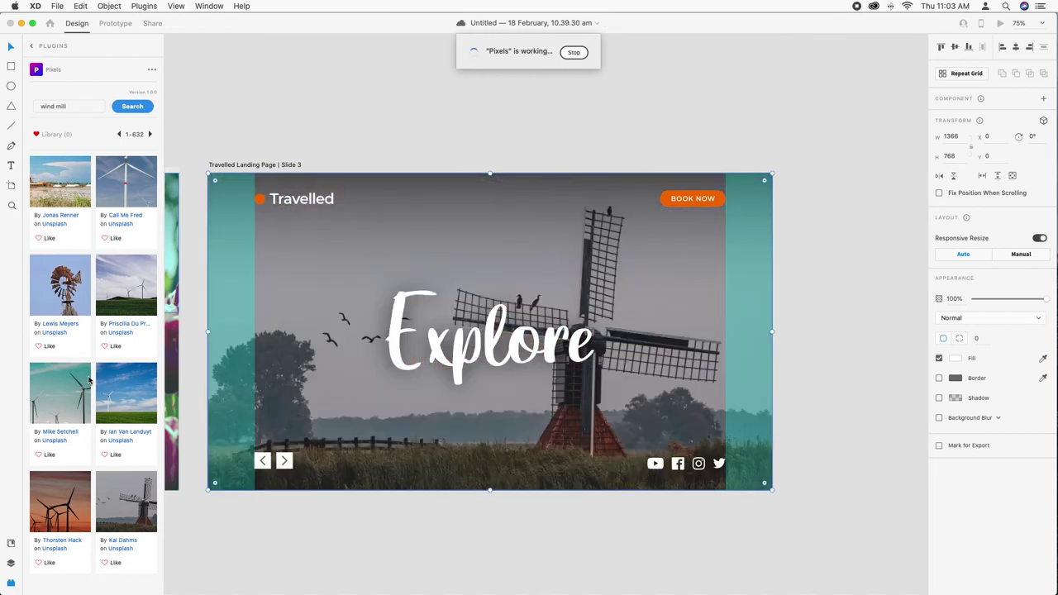
# Search the Pixels photos for "amsterdam" and look through the first page of results
pyautogui.click(73, 108)
pyautogui.write('amsterdam')
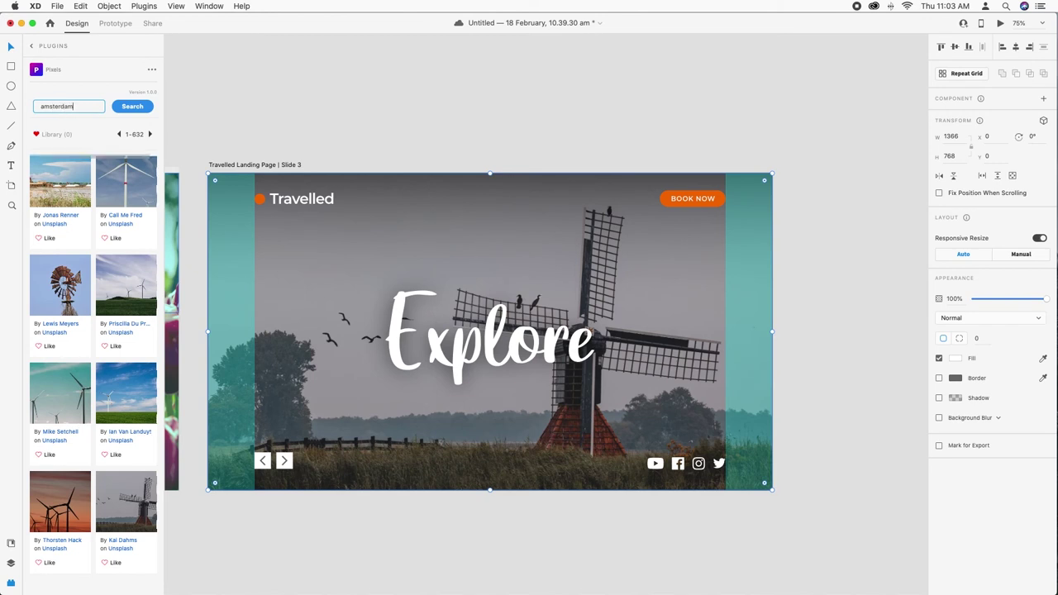
pyautogui.press('Return')
pyautogui.scroll(-3, 60, 291)
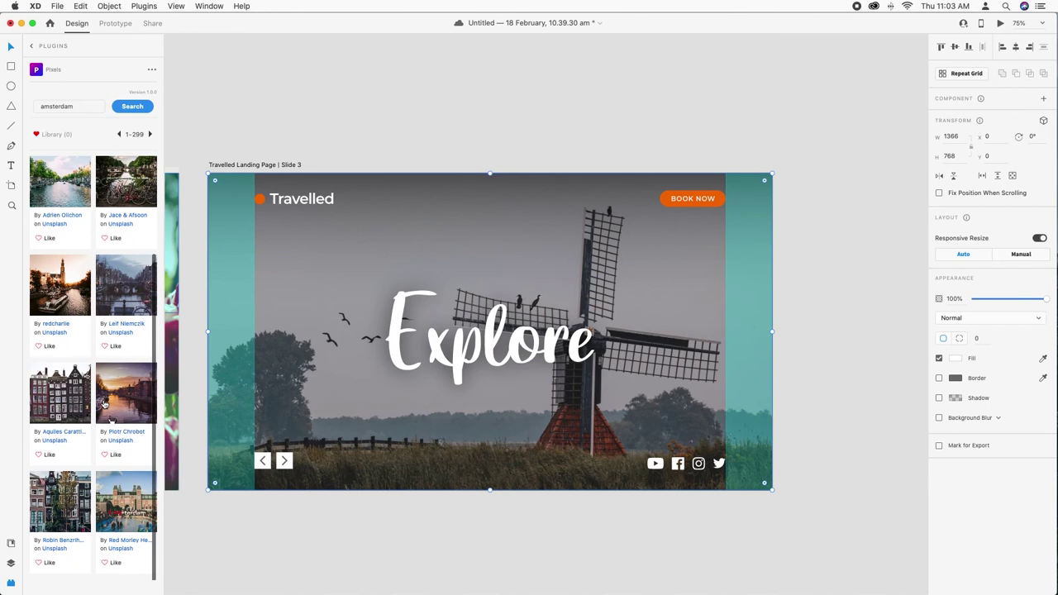
# Fill Slide 3's main image with the bicycle and red flowers photo from the second page of amsterdam results
pyautogui.click(150, 134)
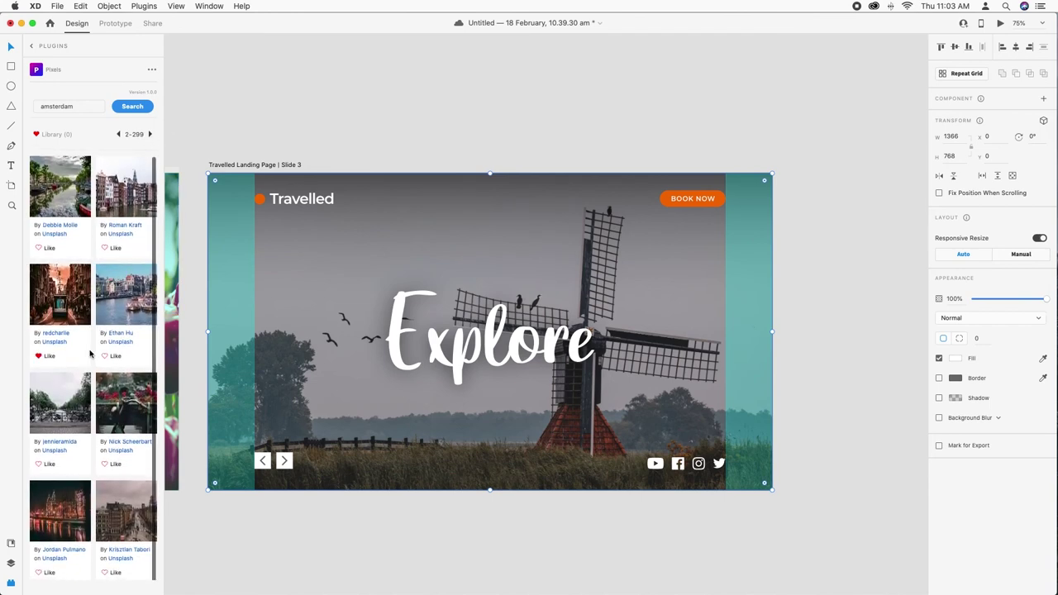
pyautogui.click(123, 412)
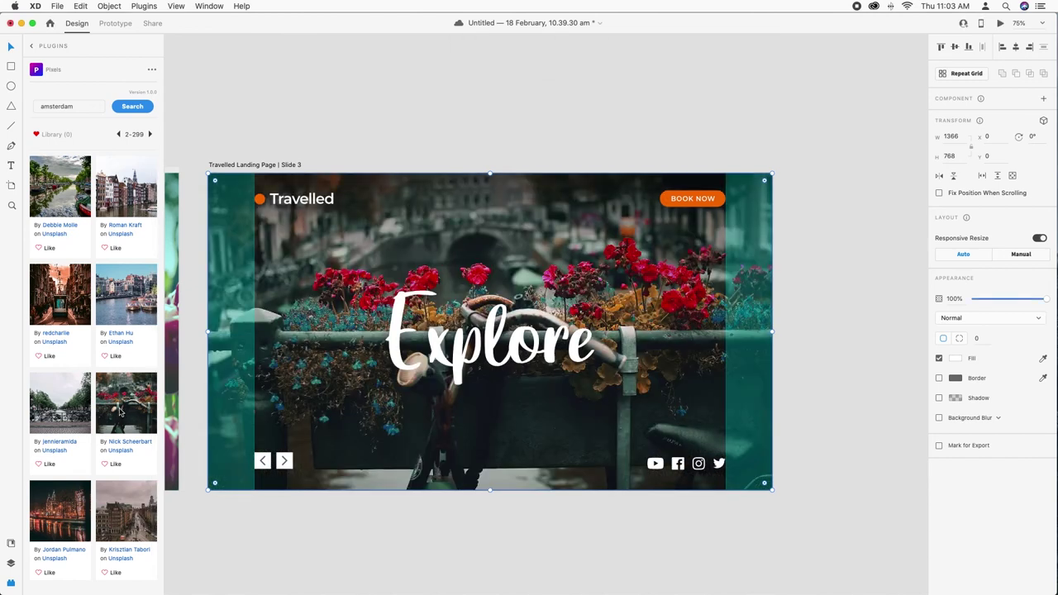
pyautogui.click(105, 354)
pyautogui.scroll(-3, 116, 331)
# Fill Slide 3's main image with the green tree-lined canal photo from the third page of amsterdam results
pyautogui.click(149, 134)
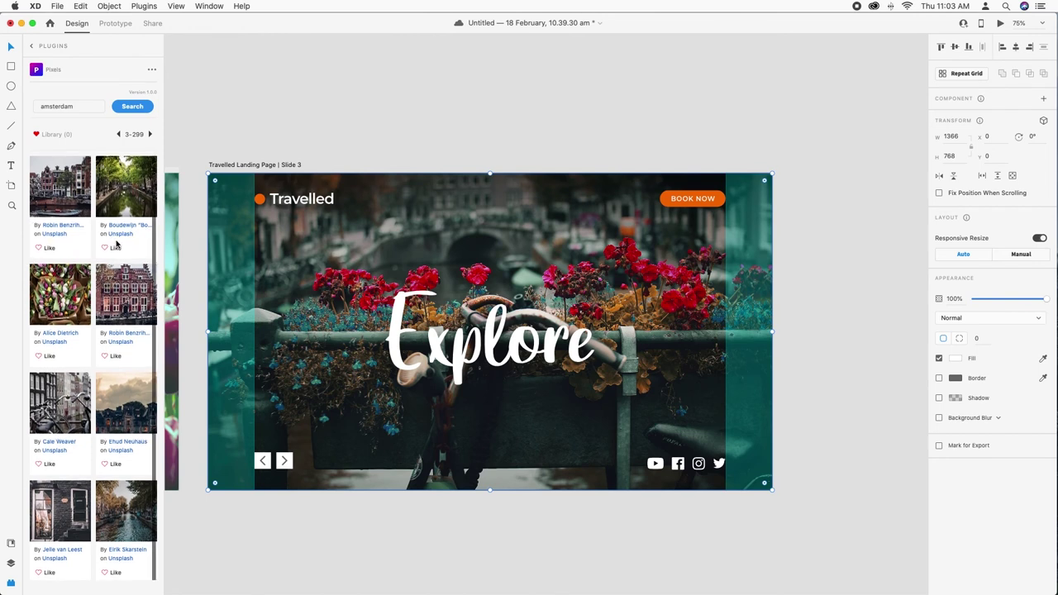
pyautogui.scroll(-1, 118, 245)
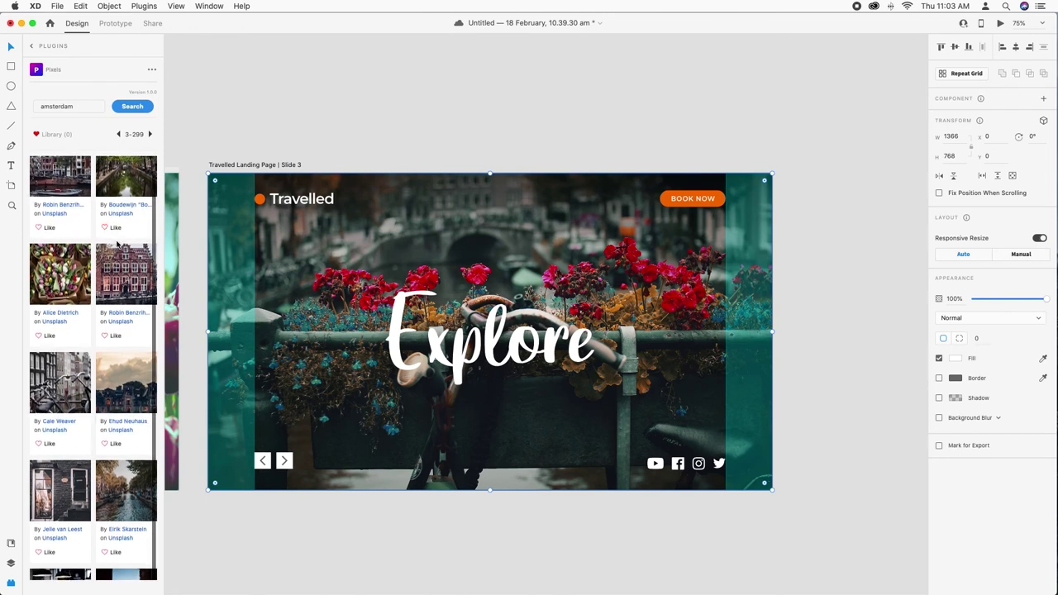
pyautogui.scroll(1, 118, 244)
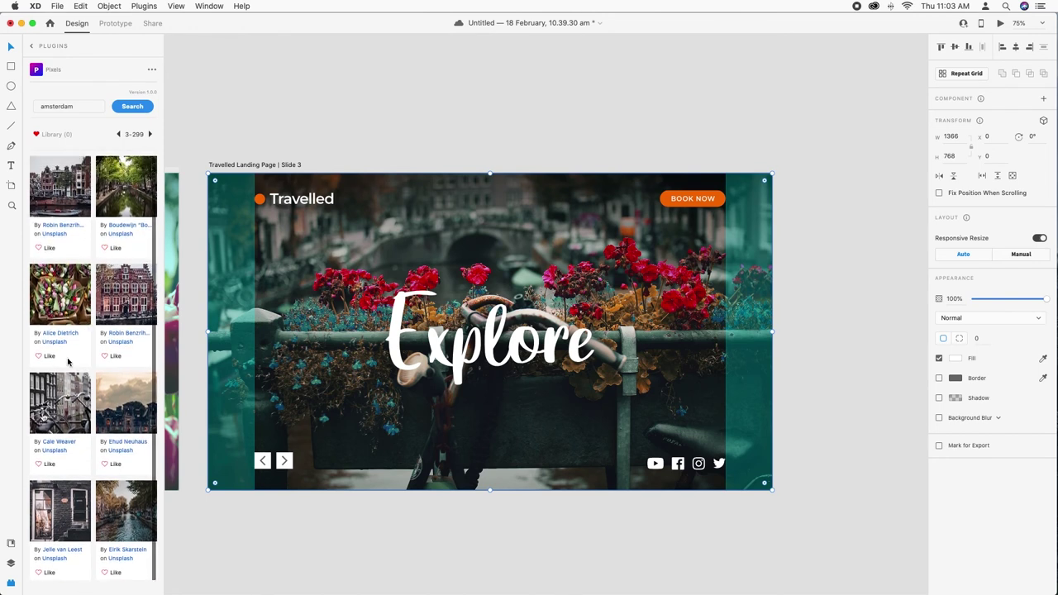
pyautogui.click(56, 405)
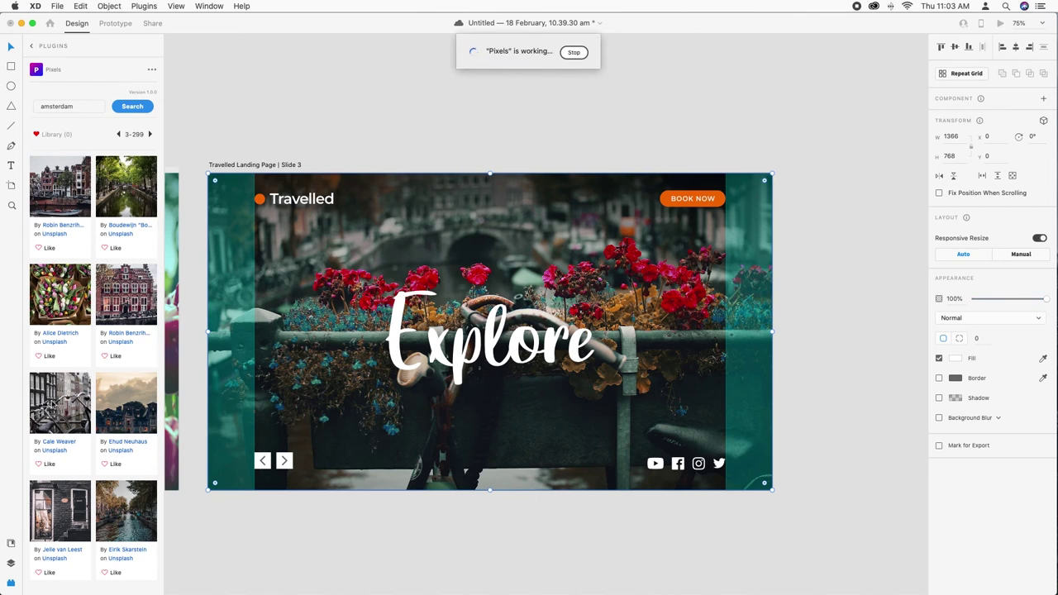
pyautogui.click(133, 198)
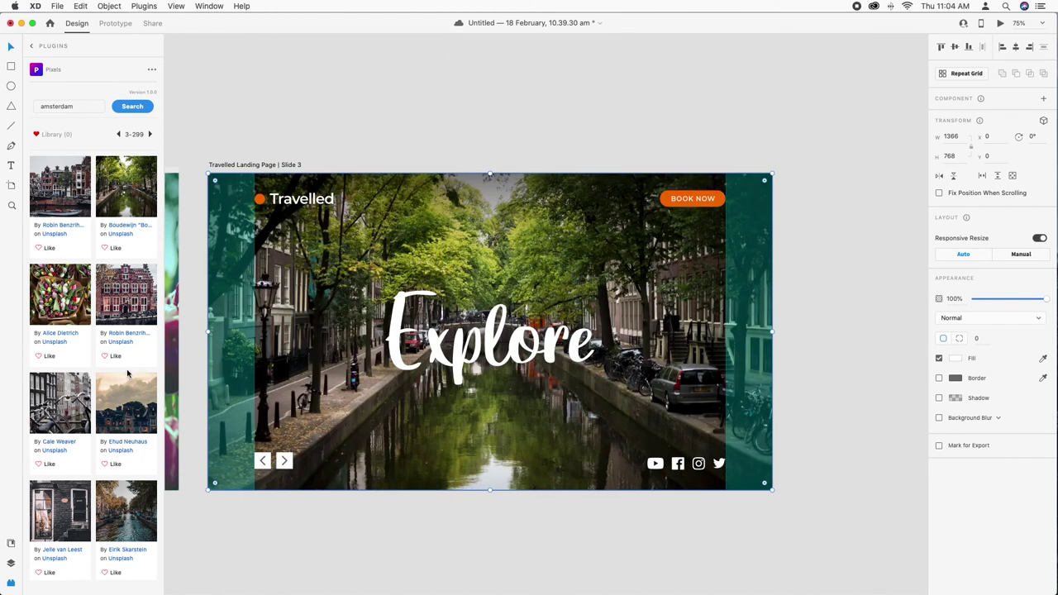
# Try the canal houses photo and the pier walkway photo from the fourth results page as Slide 3's main image
pyautogui.scroll(-3, 128, 375)
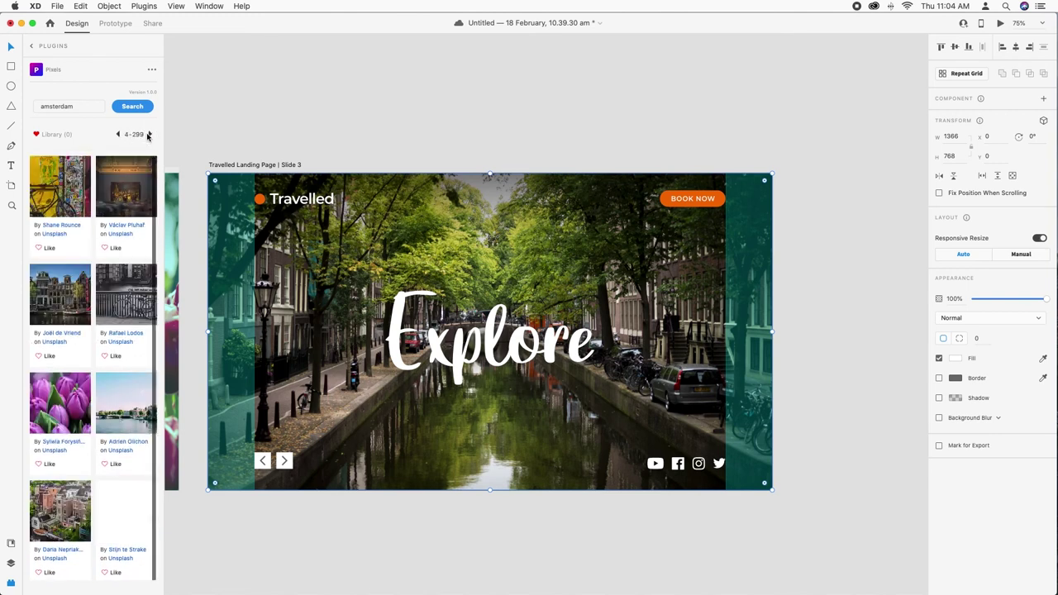
pyautogui.click(70, 295)
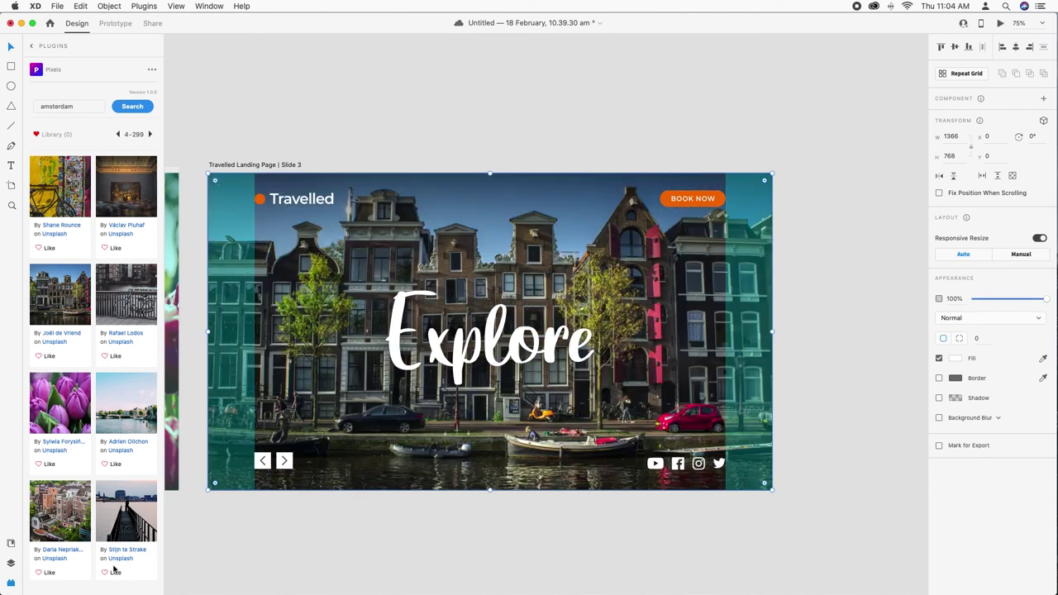
pyautogui.click(124, 525)
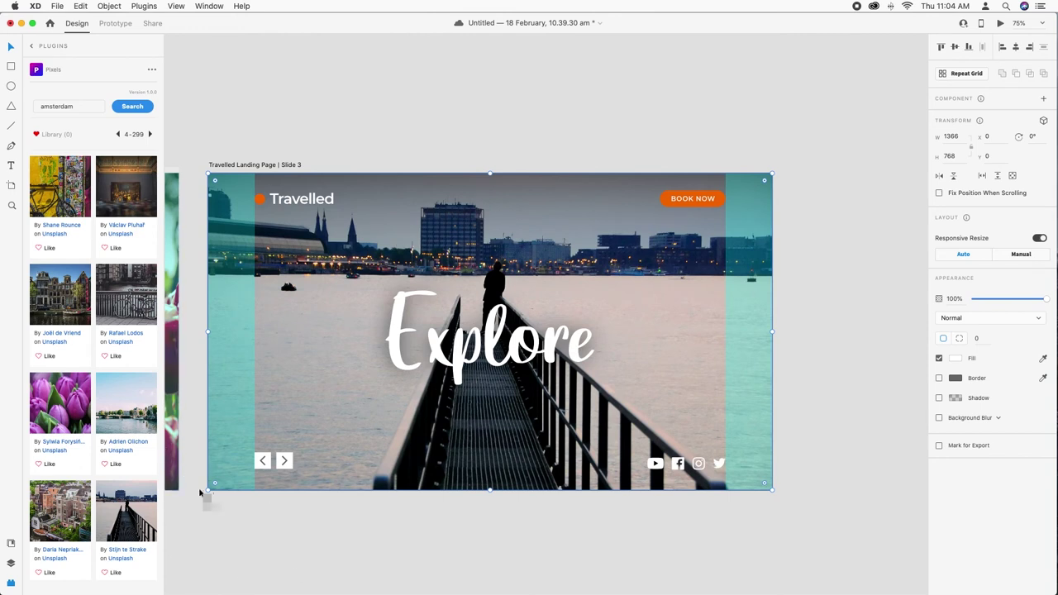
# Fill Slide 3's main image with the white boat on a canal photo from the sixth page of amsterdam results
pyautogui.click(38, 356)
pyautogui.click(152, 135)
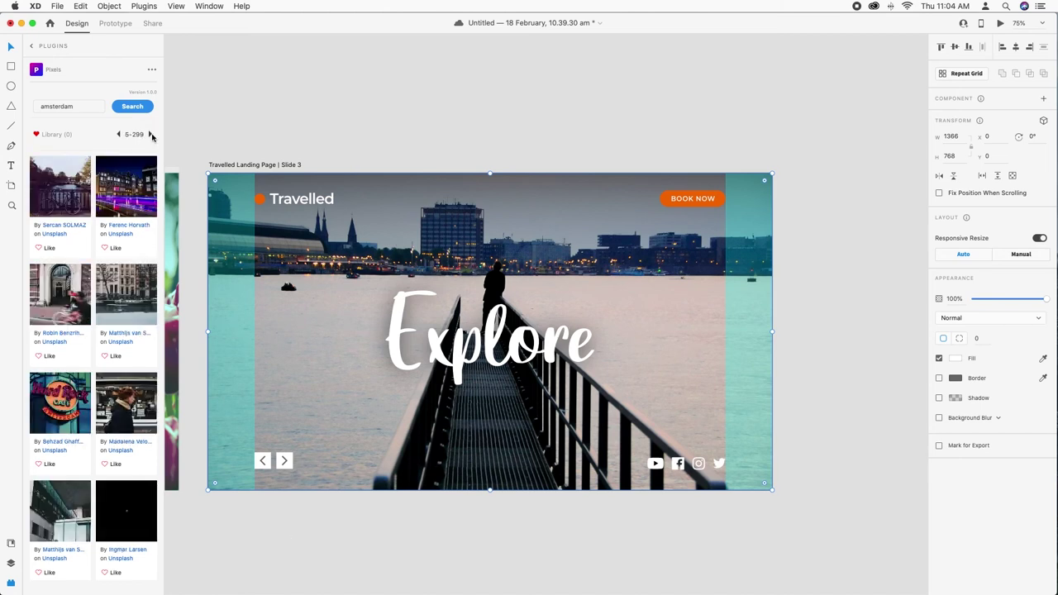
pyautogui.scroll(-3, 116, 284)
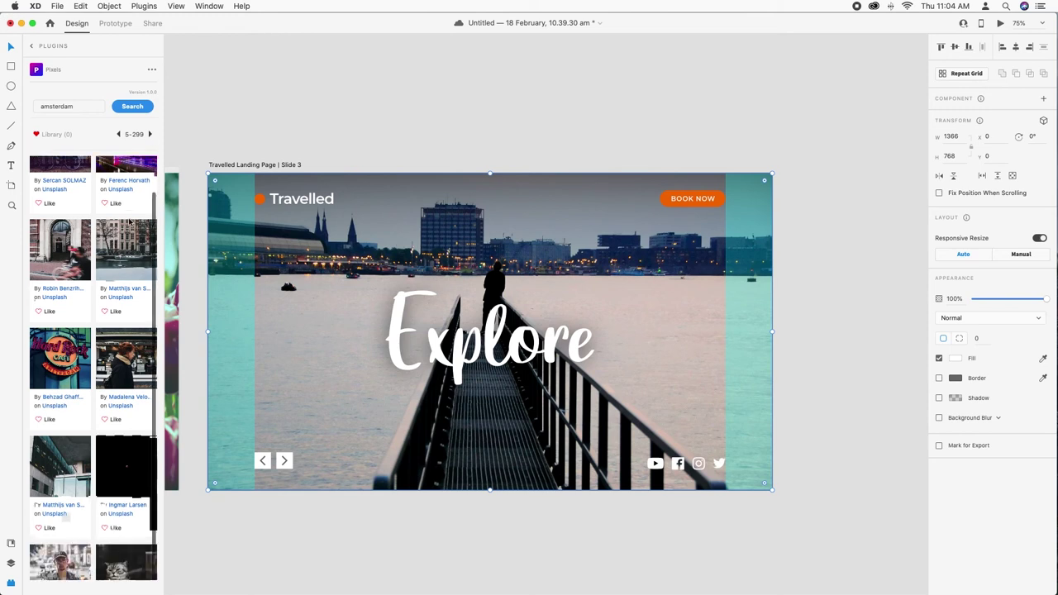
pyautogui.click(105, 232)
pyautogui.click(151, 135)
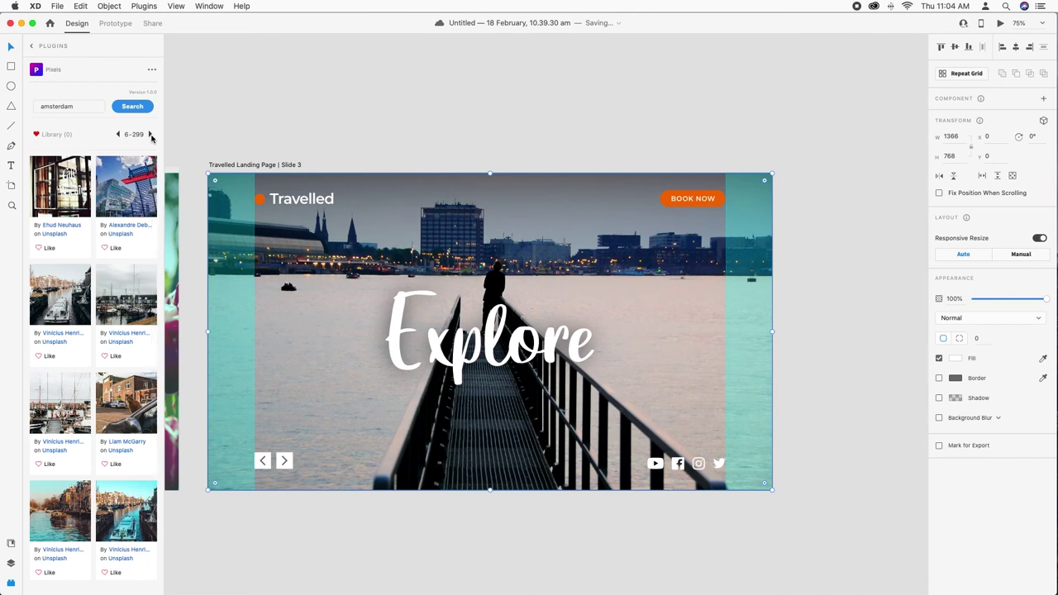
pyautogui.scroll(-1, 91, 244)
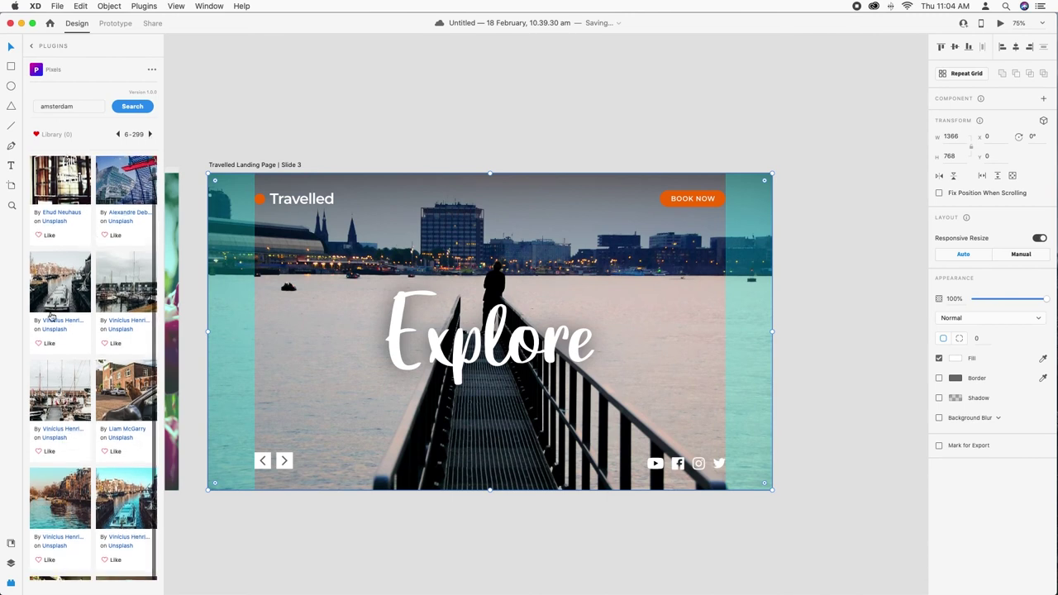
pyautogui.scroll(-3, 61, 285)
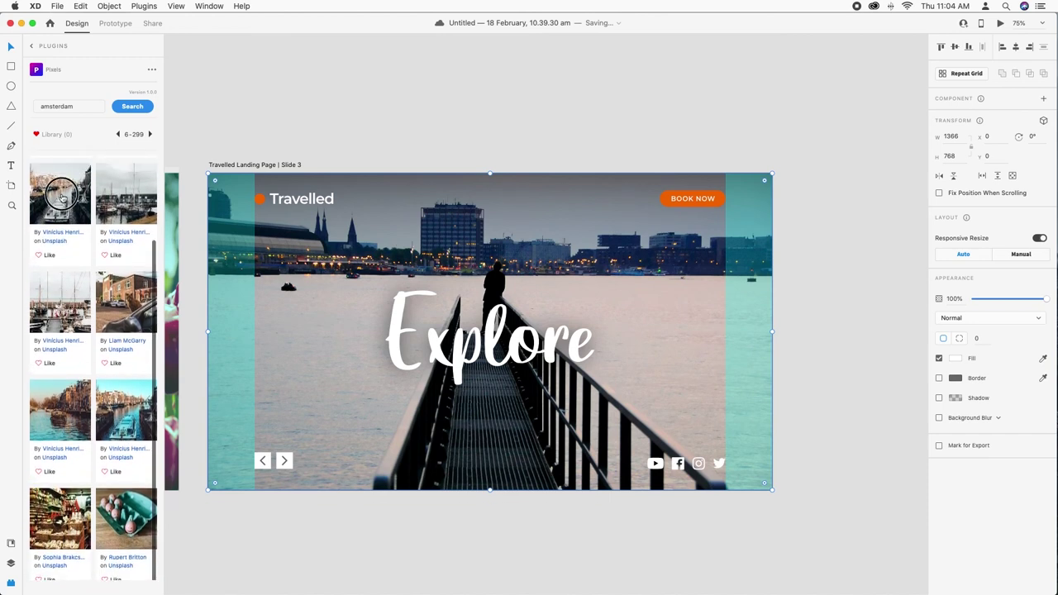
# Examine the seventh page of amsterdam photos for an alternative Slide 3 image and return to the first page
pyautogui.click(150, 134)
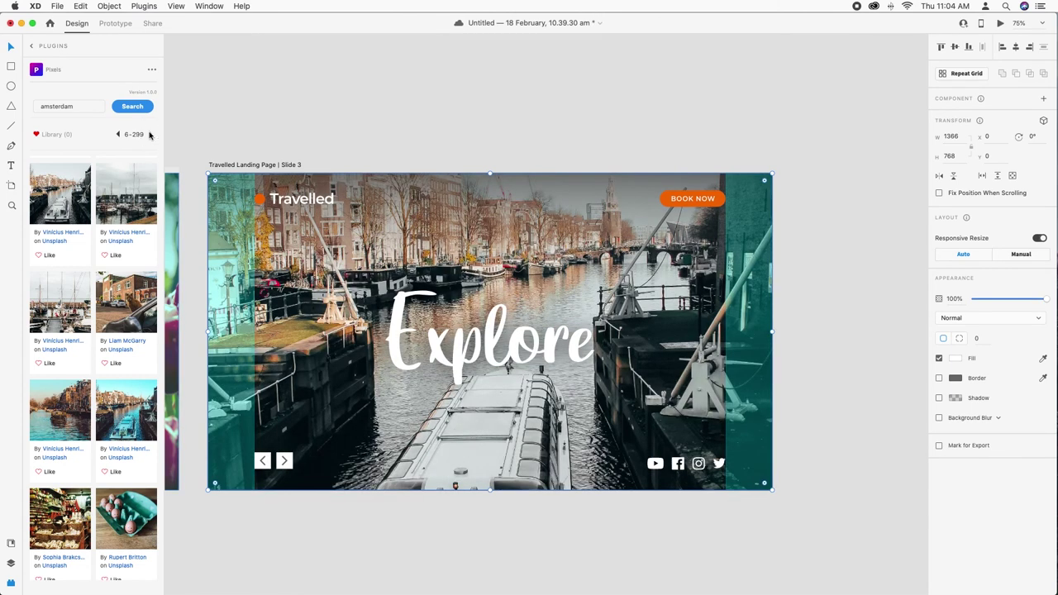
pyautogui.click(149, 134)
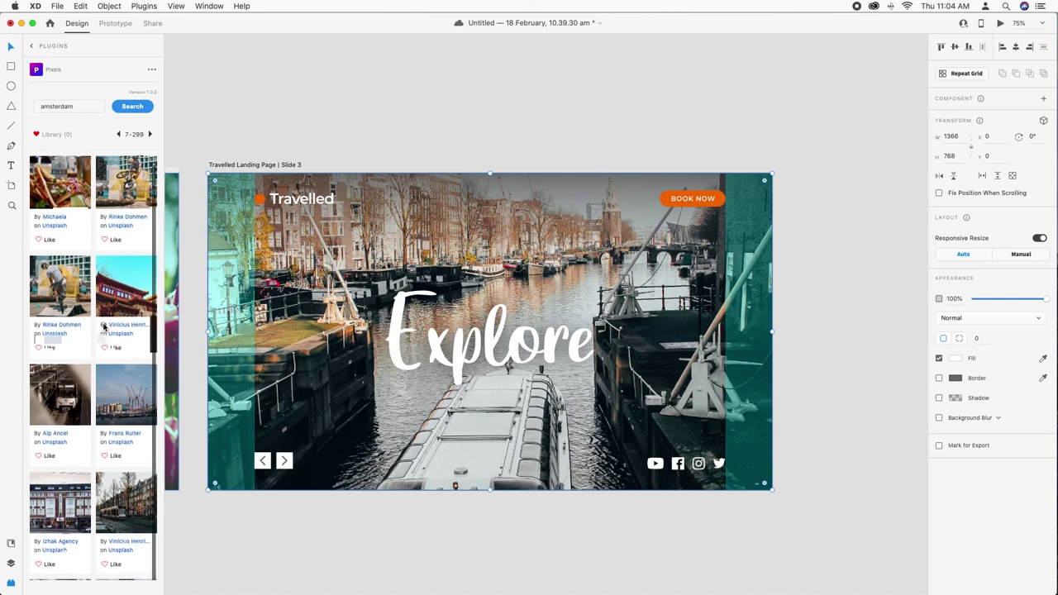
pyautogui.scroll(-3, 103, 329)
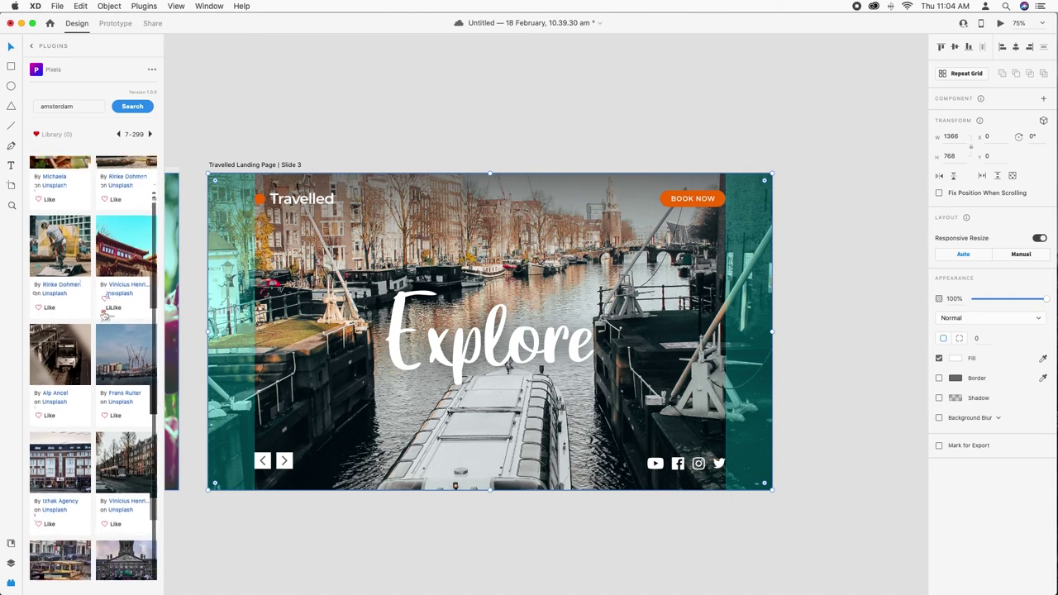
pyautogui.doubleClick(75, 106)
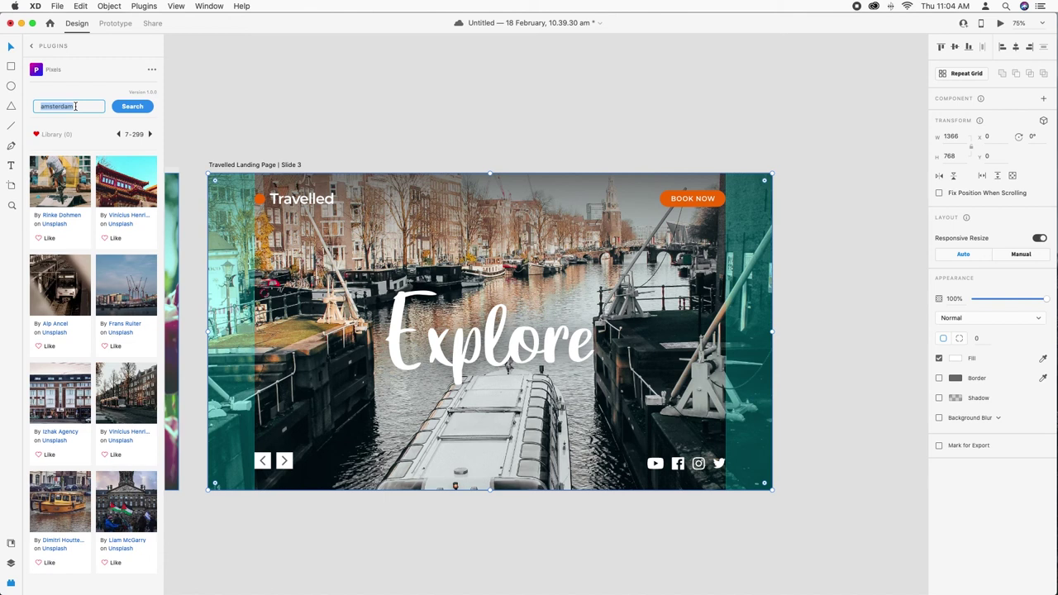
pyautogui.click(79, 109)
pyautogui.press('super+a')
pyautogui.click(117, 133)
pyautogui.click(118, 133)
pyautogui.click(117, 133)
pyautogui.click(118, 133)
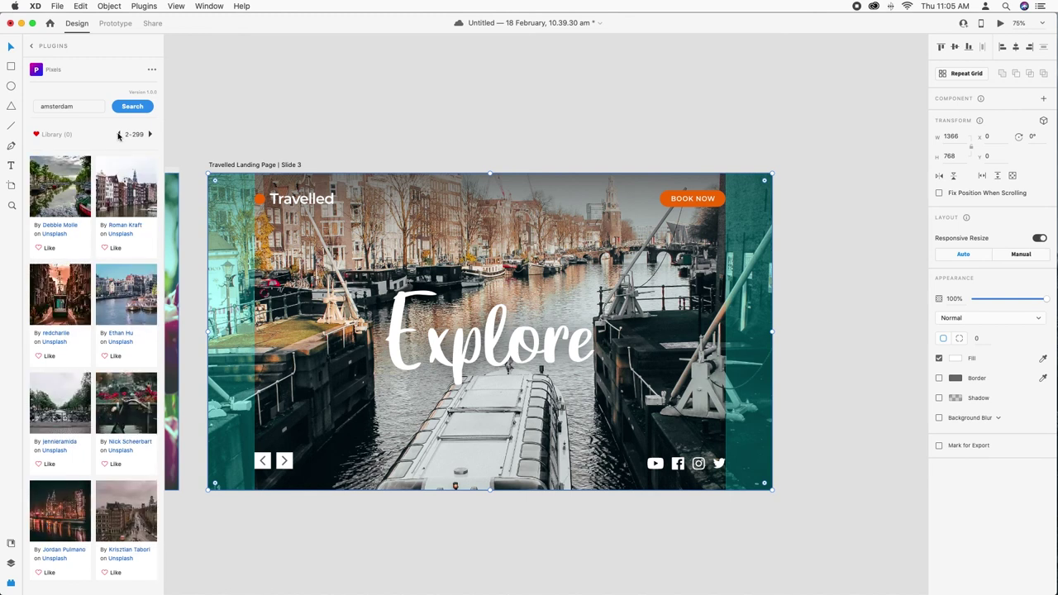
pyautogui.click(118, 134)
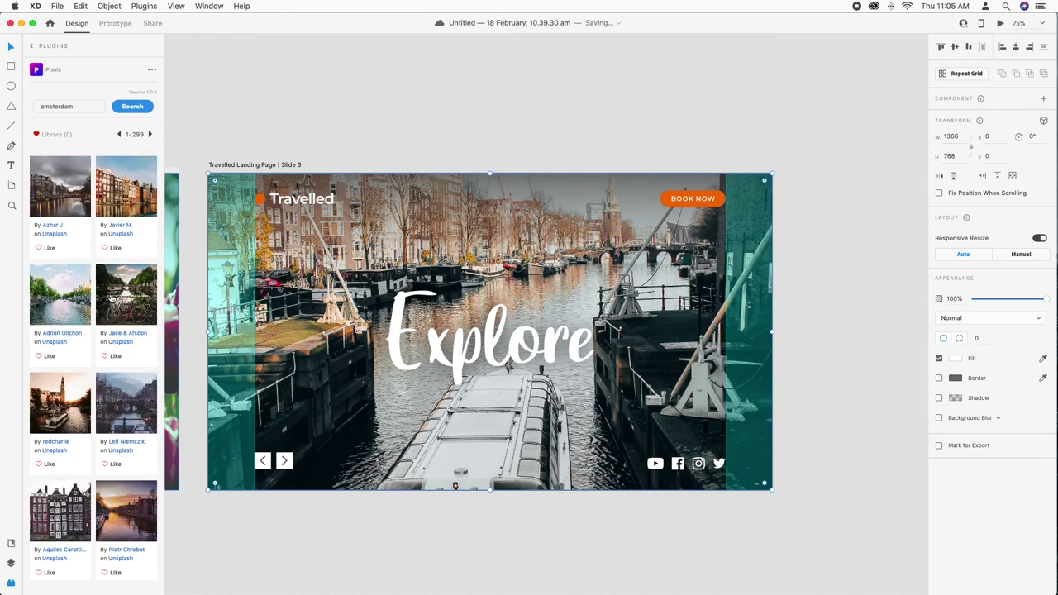
# Fill Slide 3's main image with the tree-lined canal photo showing bicycles and a red boat from the eleventh page of amsterdam results
pyautogui.scroll(-4, 112, 298)
pyautogui.scroll(4, 114, 298)
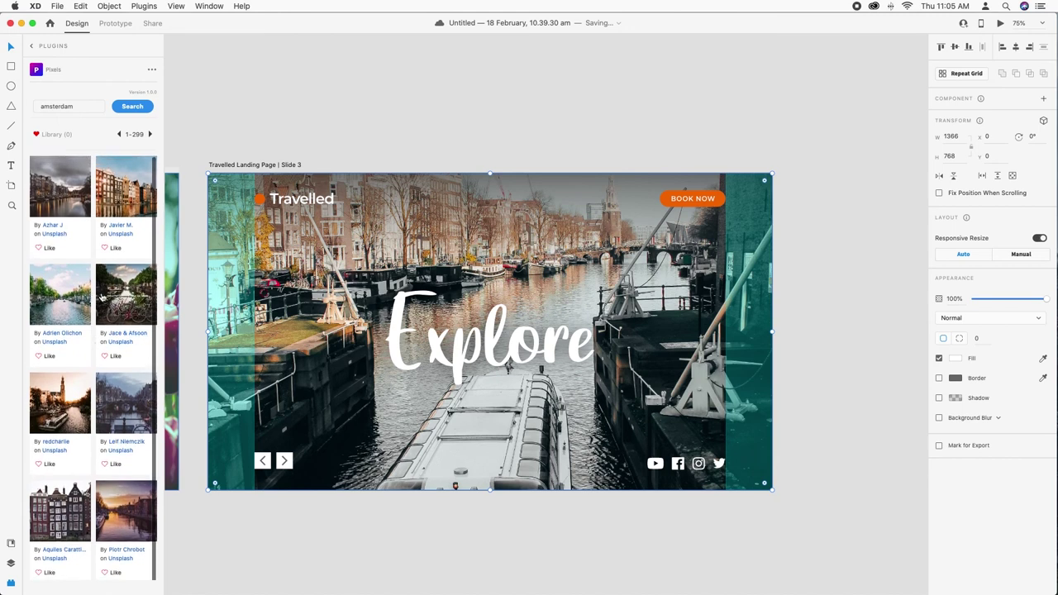
pyautogui.click(151, 136)
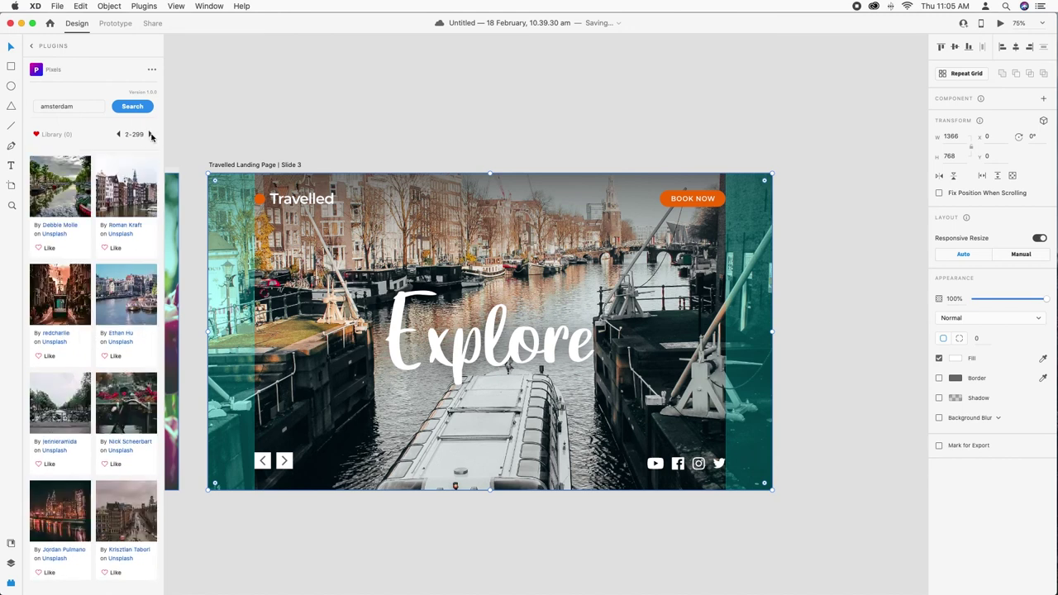
pyautogui.click(151, 136)
pyautogui.scroll(-2, 114, 234)
pyautogui.scroll(-2, 114, 233)
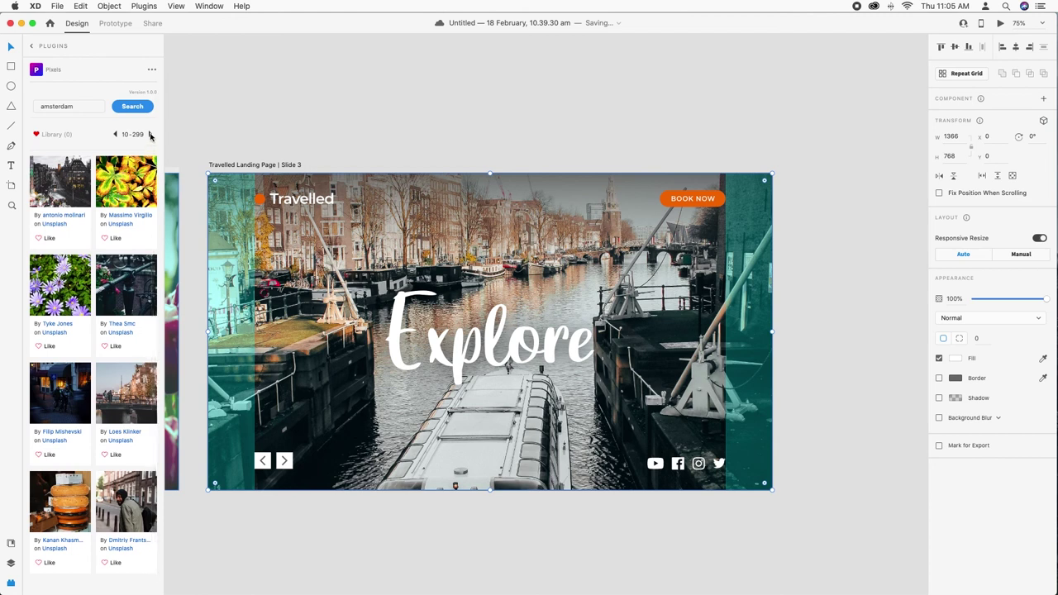
pyautogui.scroll(-3, 114, 199)
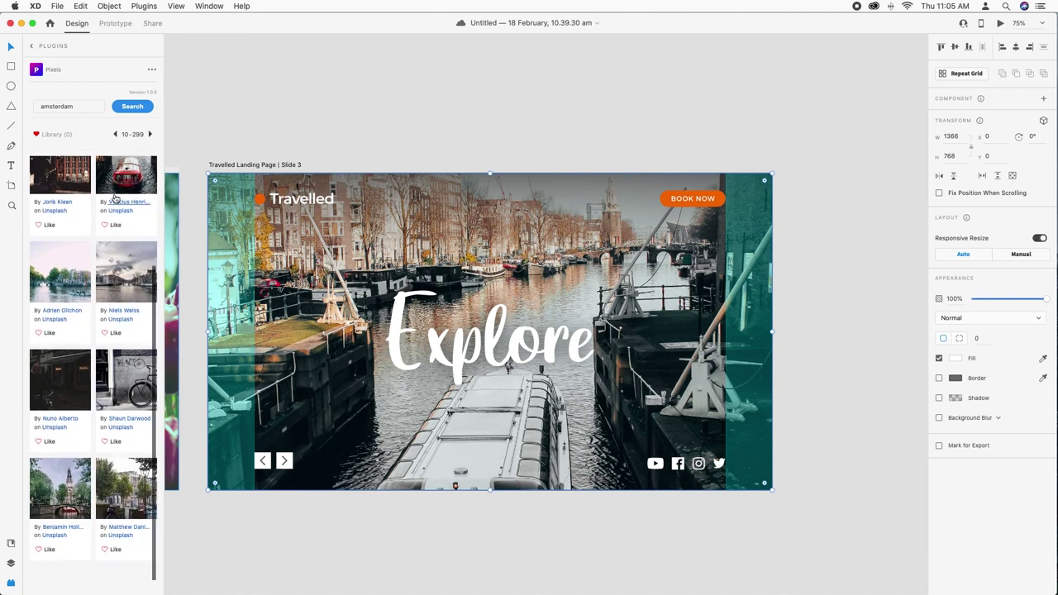
pyautogui.click(150, 134)
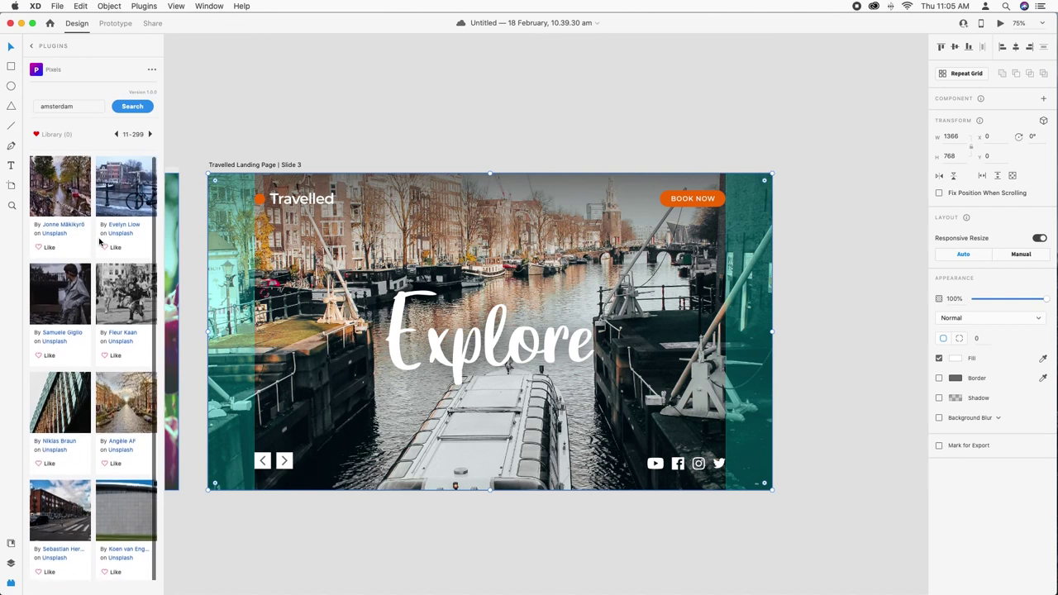
pyautogui.click(76, 195)
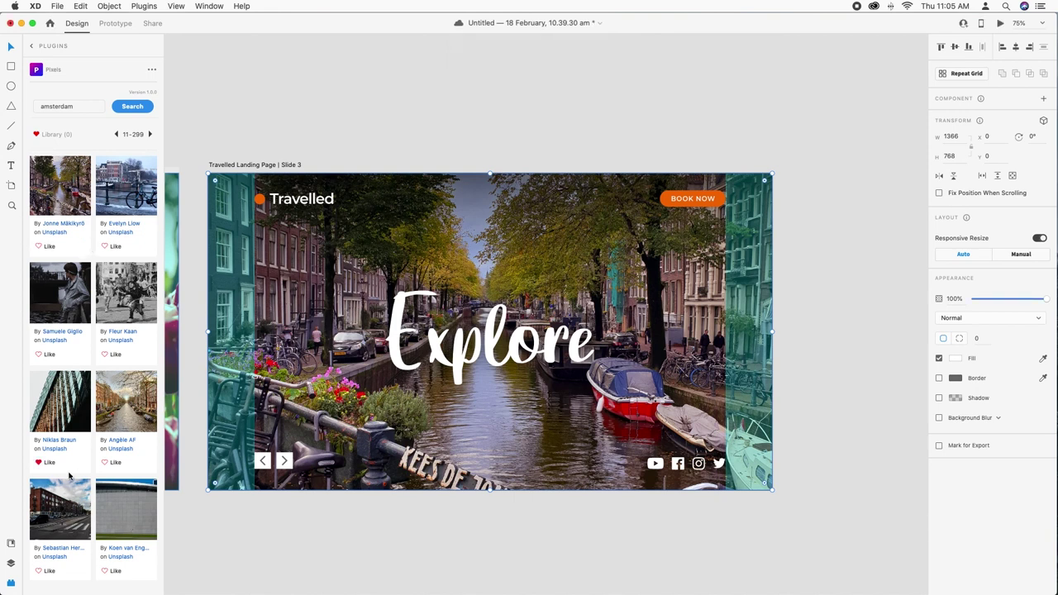
pyautogui.click(494, 522)
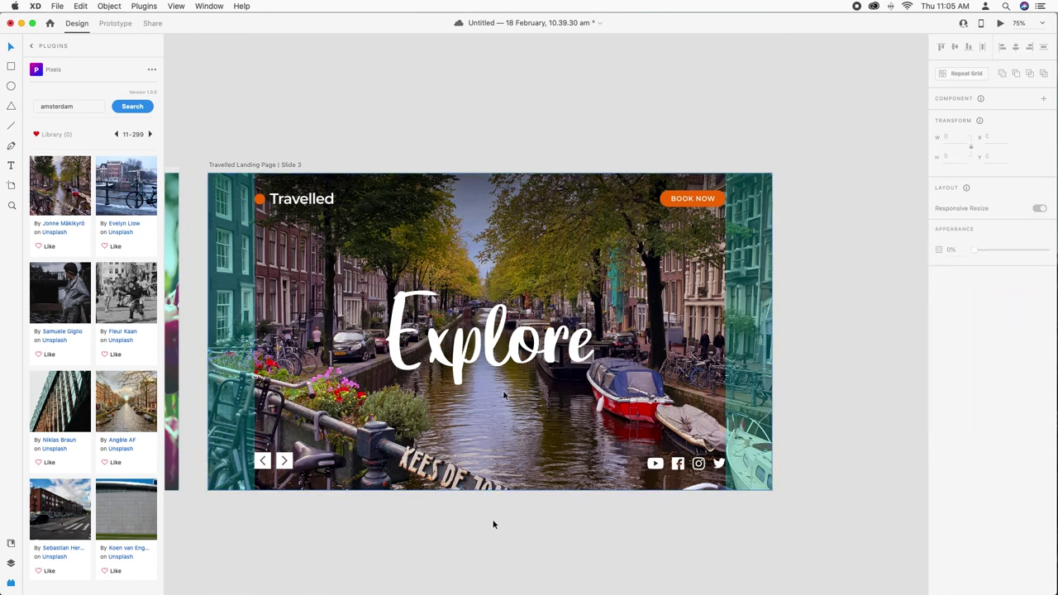
# Change Slide 3's headline text to "Repeat" and centre it on the artboard
pyautogui.doubleClick(480, 361)
pyautogui.write('Re')
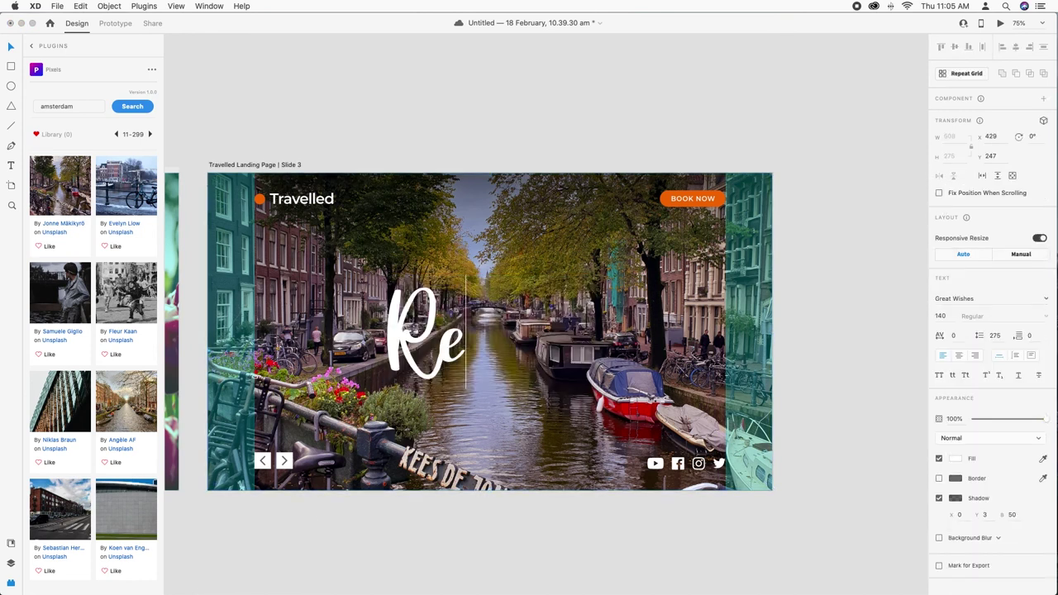
pyautogui.write('peat')
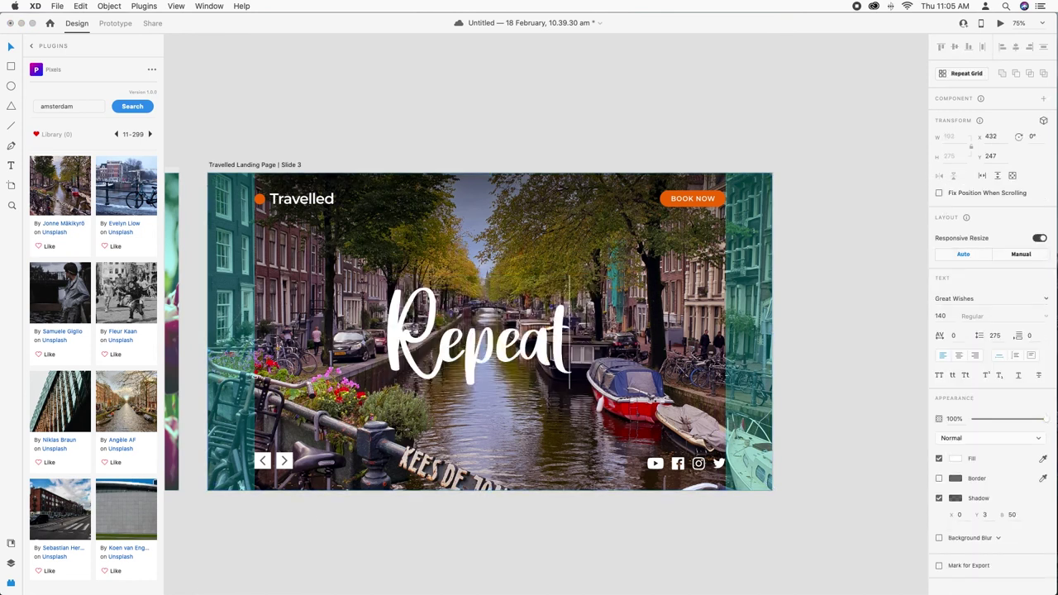
pyautogui.click(510, 542)
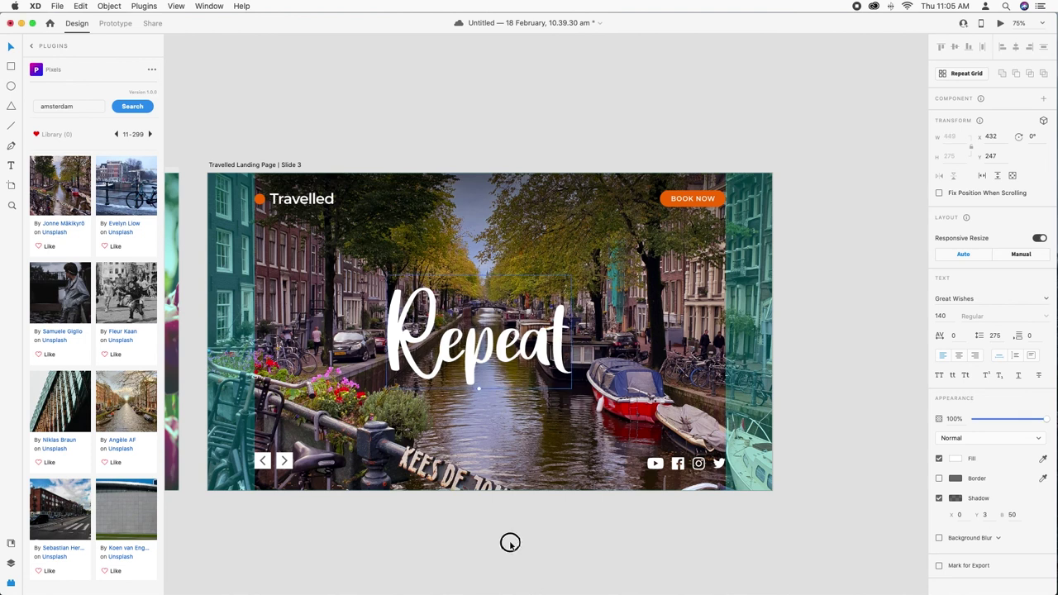
pyautogui.moveTo(501, 363); pyautogui.dragTo(510, 355)
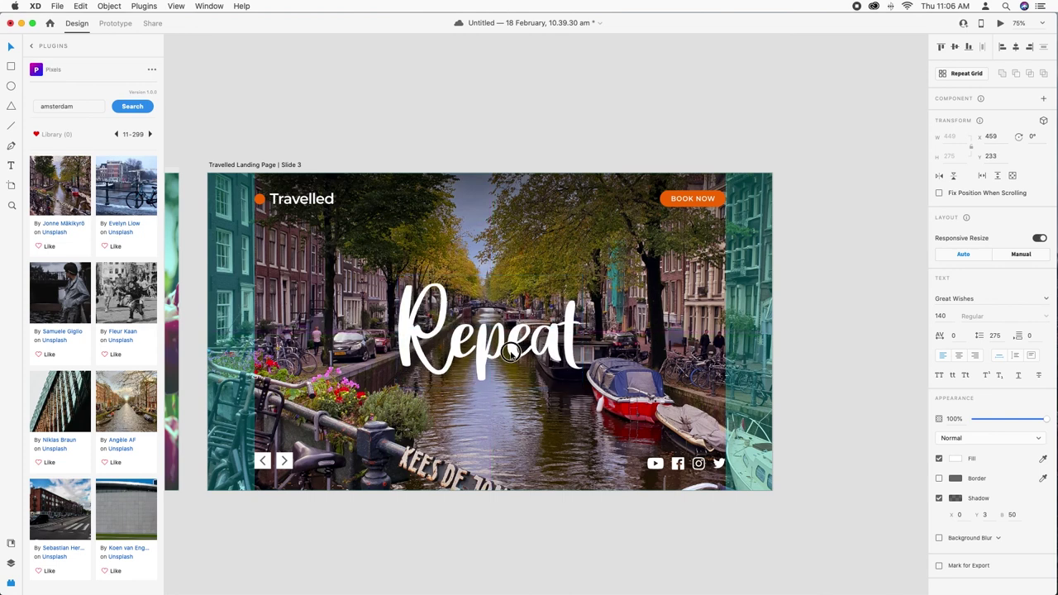
pyautogui.click(512, 500)
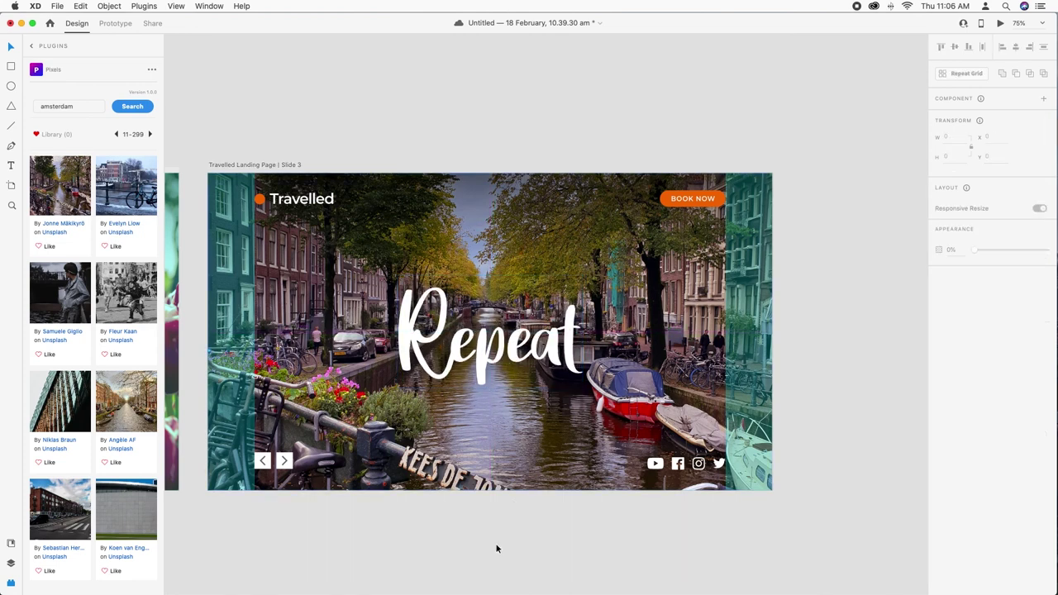
# Nudge Slide 2's "Explore" headline and realign it to the centre of the artboard
pyautogui.press('super+minus')
pyautogui.press('super+minus')
pyautogui.press('space')
pyautogui.moveTo(336, 494); pyautogui.dragTo(622, 496)
pyautogui.moveTo(551, 482); pyautogui.dragTo(574, 481)
pyautogui.press('super+plus')
pyautogui.press('super+plus')
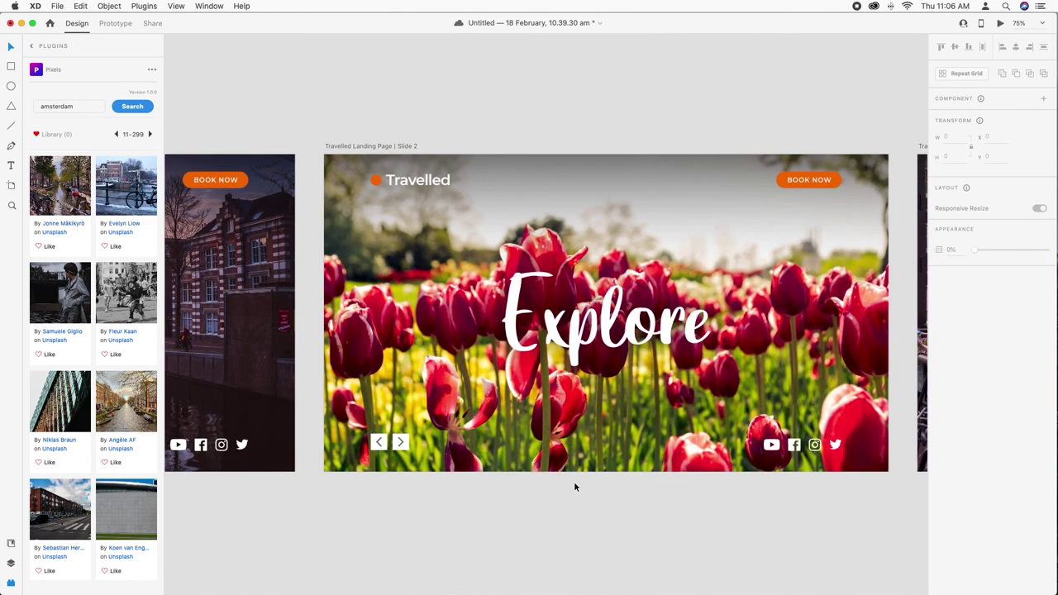
pyautogui.click(612, 348)
pyautogui.moveTo(616, 348); pyautogui.dragTo(610, 336)
pyautogui.moveTo(610, 339); pyautogui.dragTo(613, 345)
pyautogui.click(543, 515)
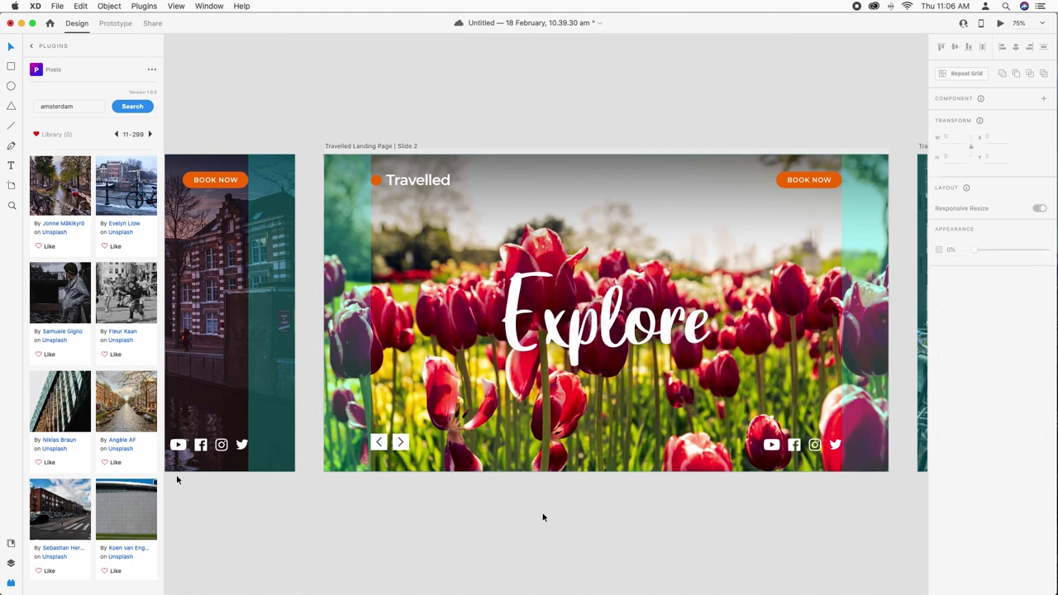
# Close the plugins panel and switch to Prototype mode with Slide 1 in view
pyautogui.click(10, 584)
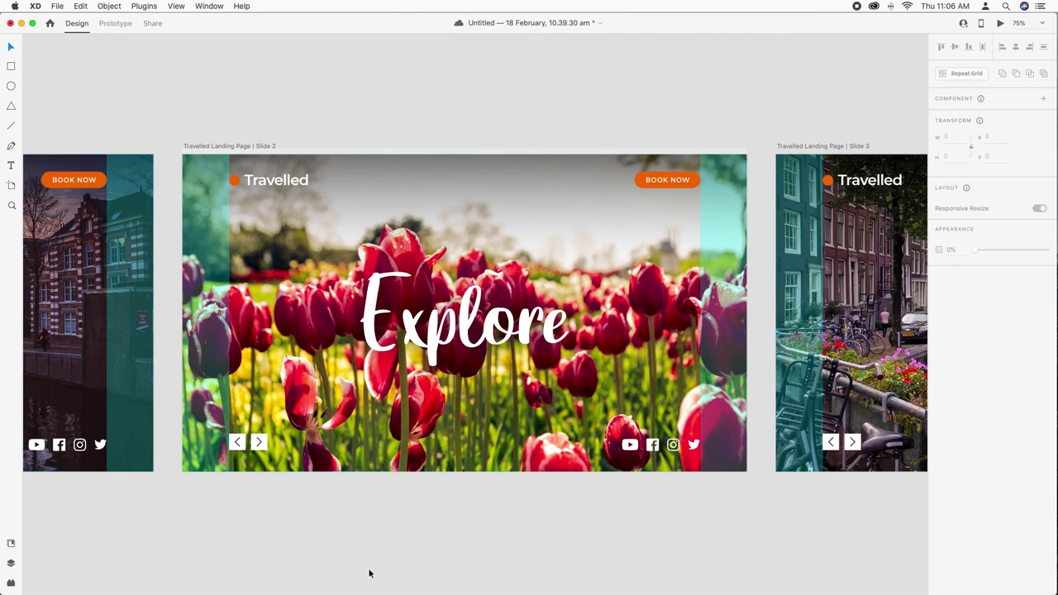
pyautogui.hscroll(-10, 397, 570)
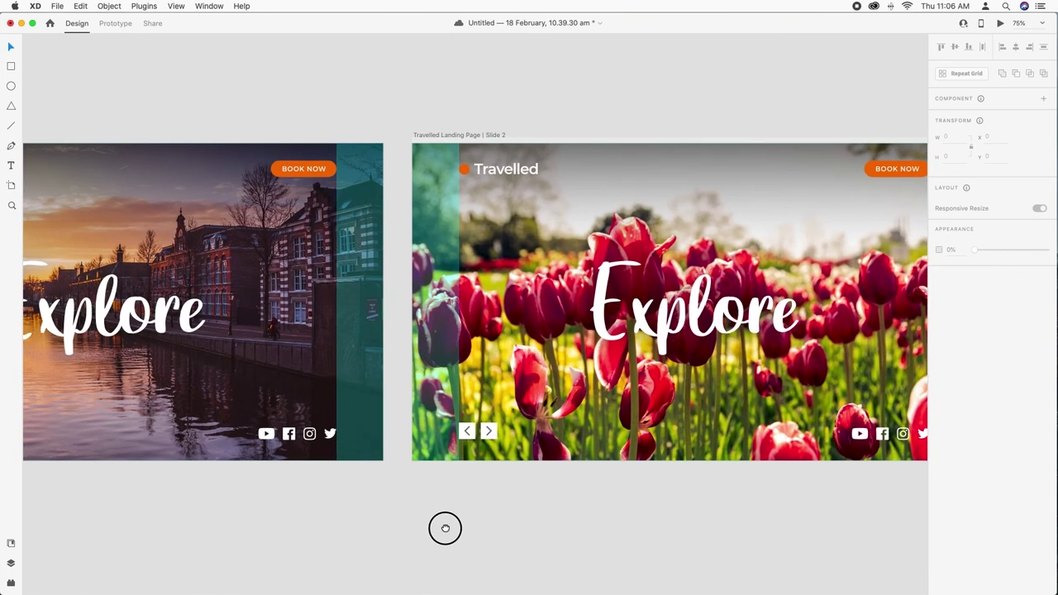
pyautogui.hscroll(-5, 507, 514)
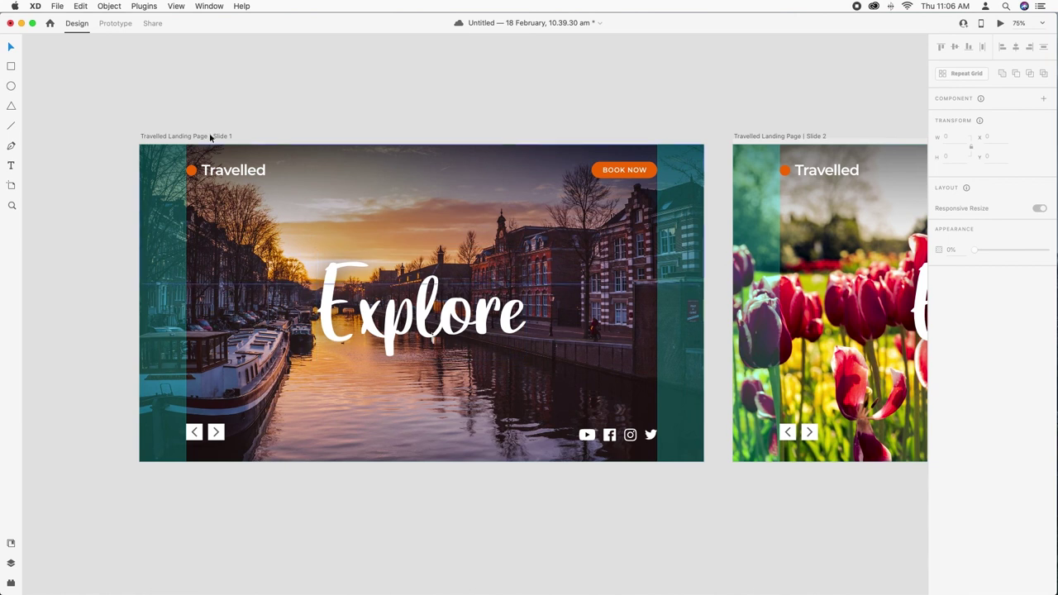
pyautogui.click(115, 24)
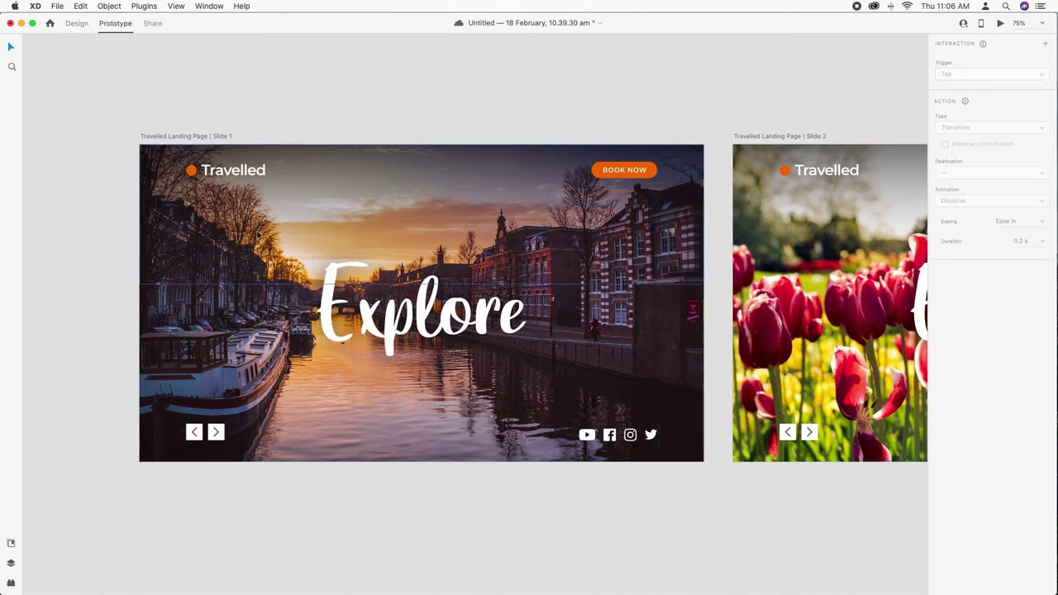
pyautogui.hscroll(3, 304, 459)
pyautogui.hscroll(4, 304, 459)
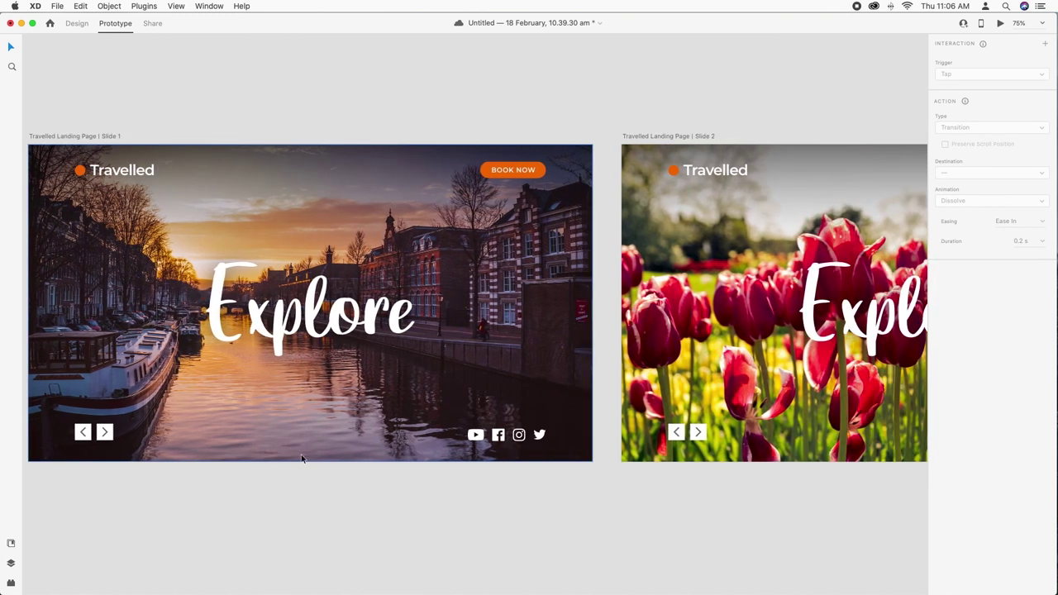
# Link Slide 1's next arrow to Slide 2 as a tap-triggered Dissolve transition with Snap easing
pyautogui.click(105, 432)
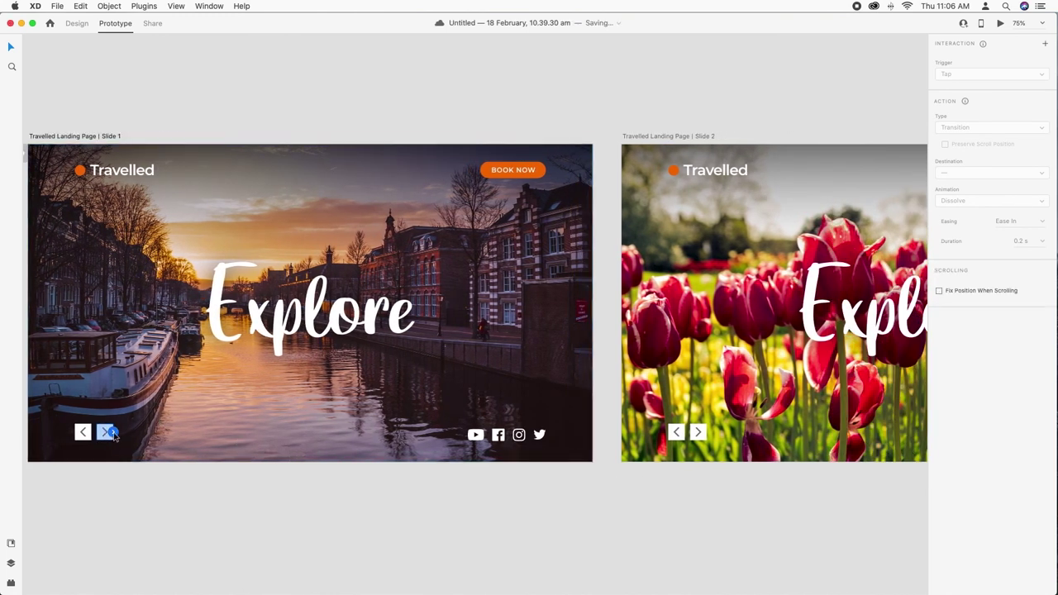
pyautogui.moveTo(113, 435); pyautogui.dragTo(637, 326)
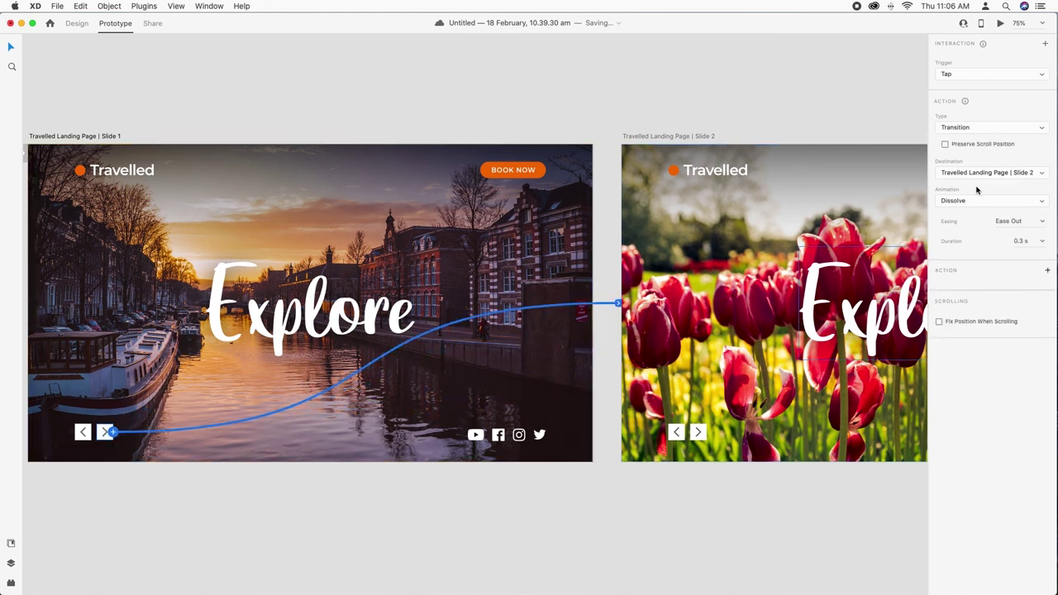
pyautogui.click(979, 127)
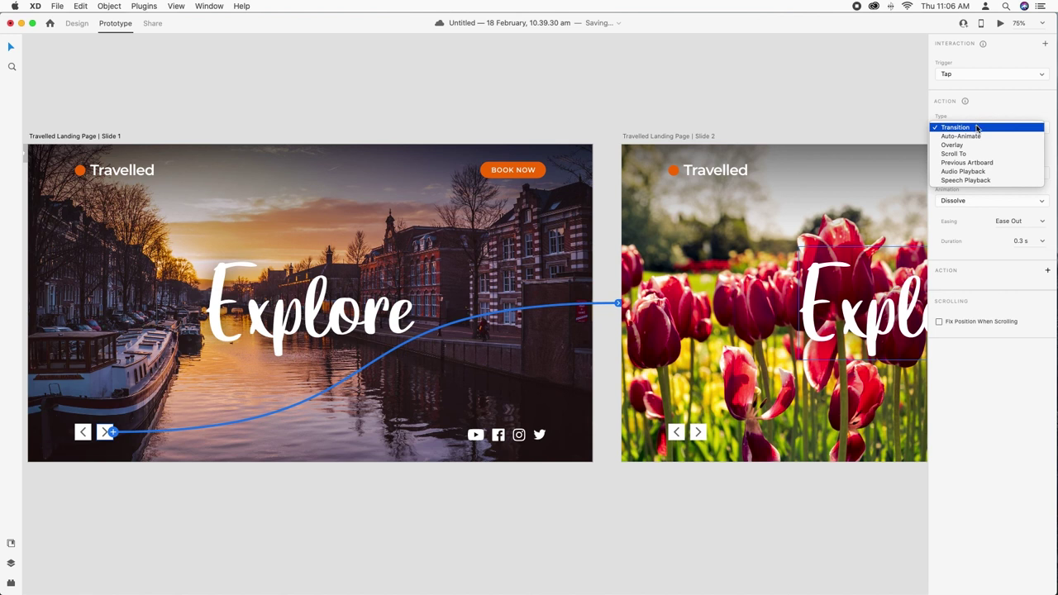
pyautogui.click(976, 128)
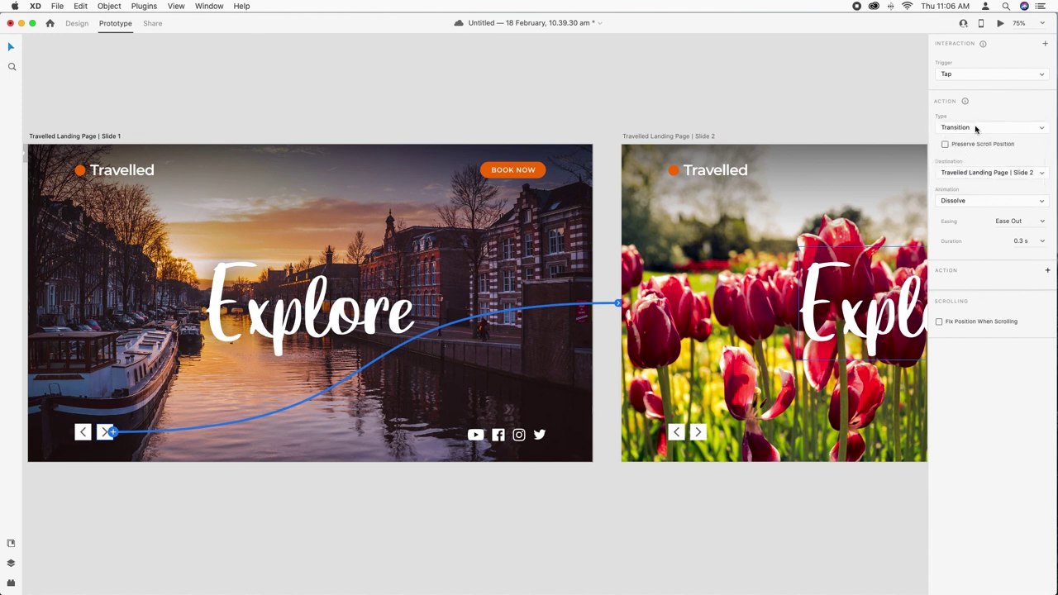
pyautogui.click(1039, 221)
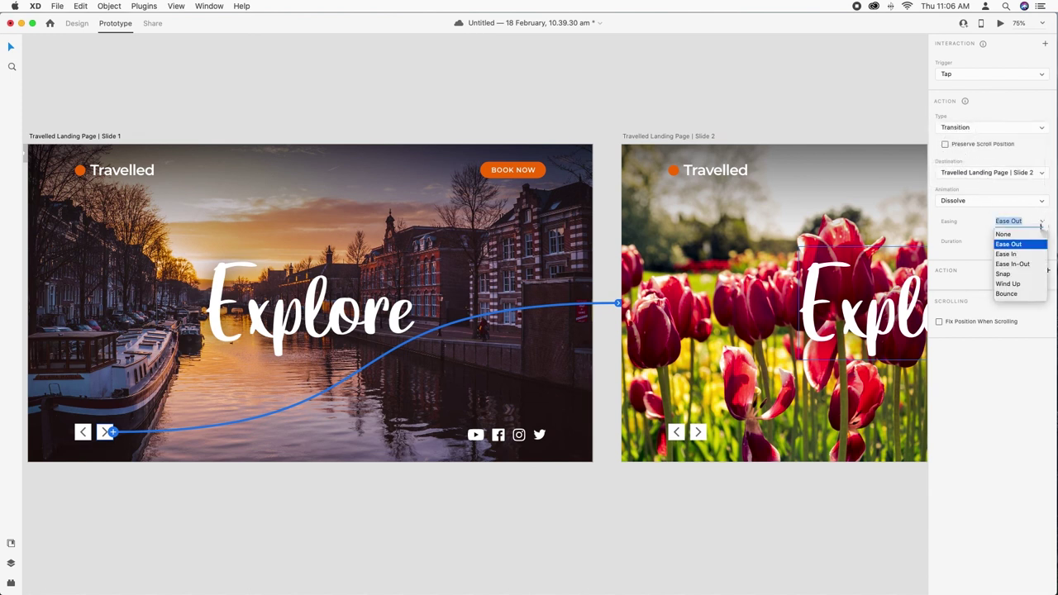
pyautogui.click(1013, 275)
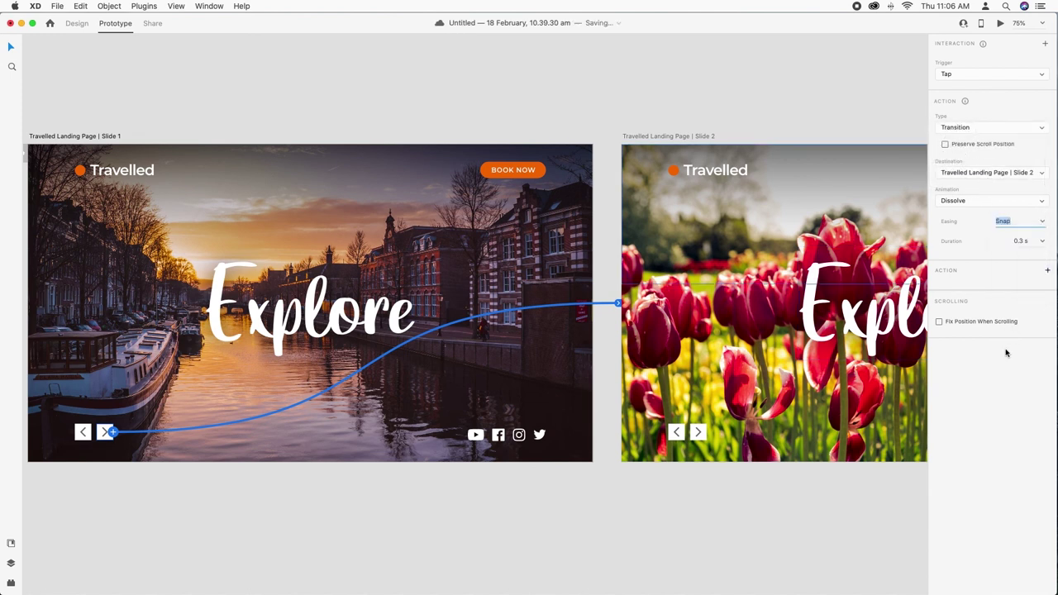
# Preview the prototype and test the next arrow on Slide 1
pyautogui.click(1001, 24)
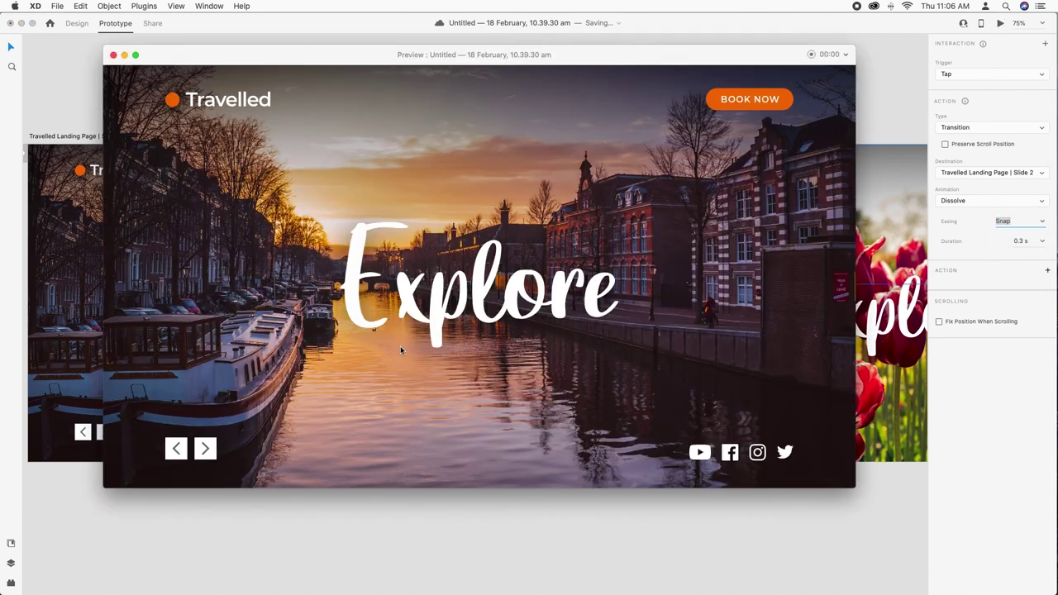
pyautogui.click(204, 449)
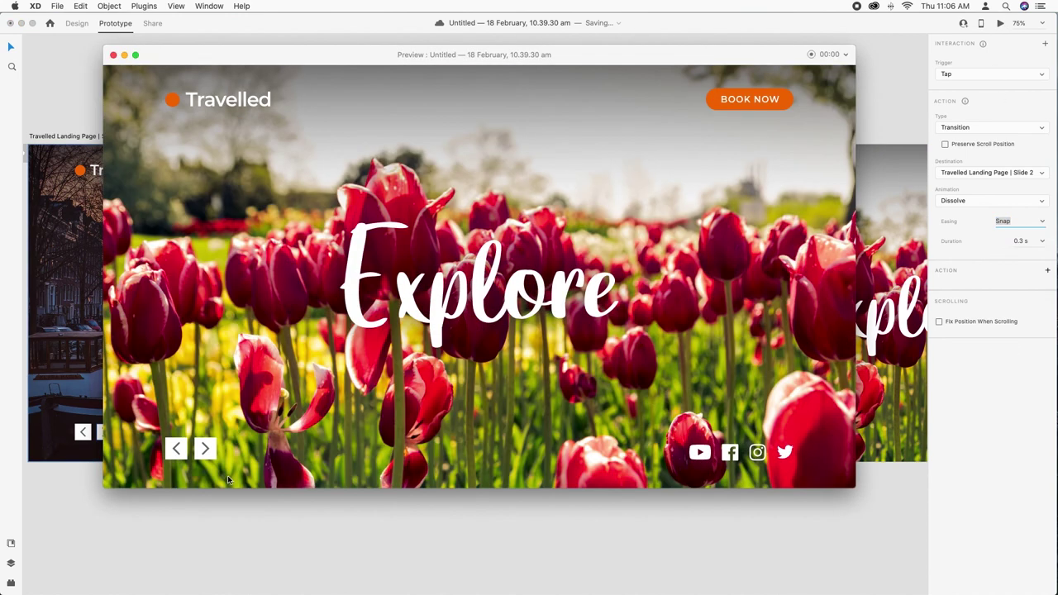
pyautogui.click(115, 56)
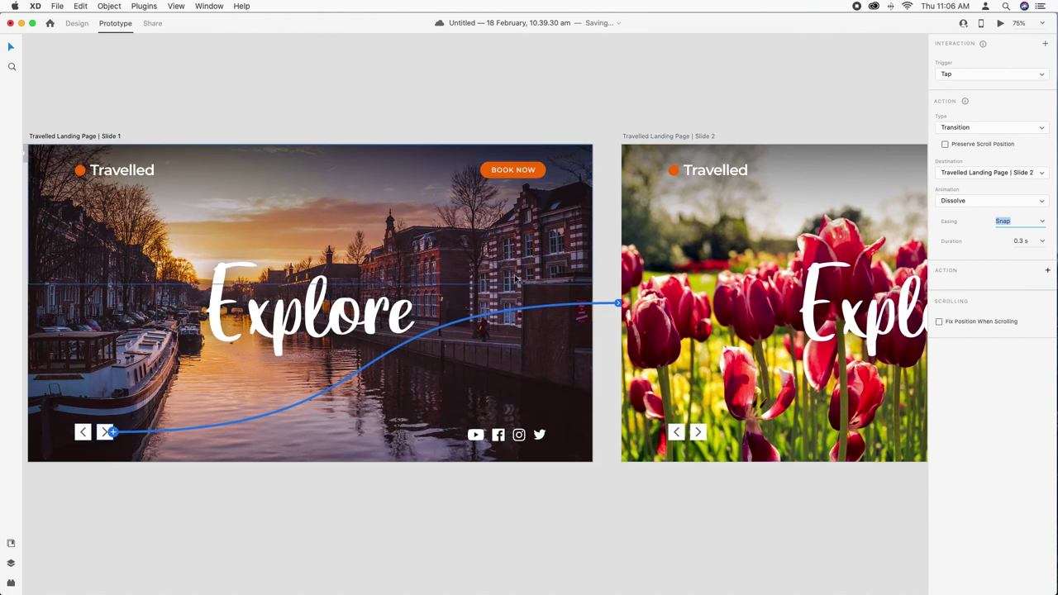
# Link Slide 2's next arrow to the Slide 3 artboard
pyautogui.hscroll(10, 707, 315)
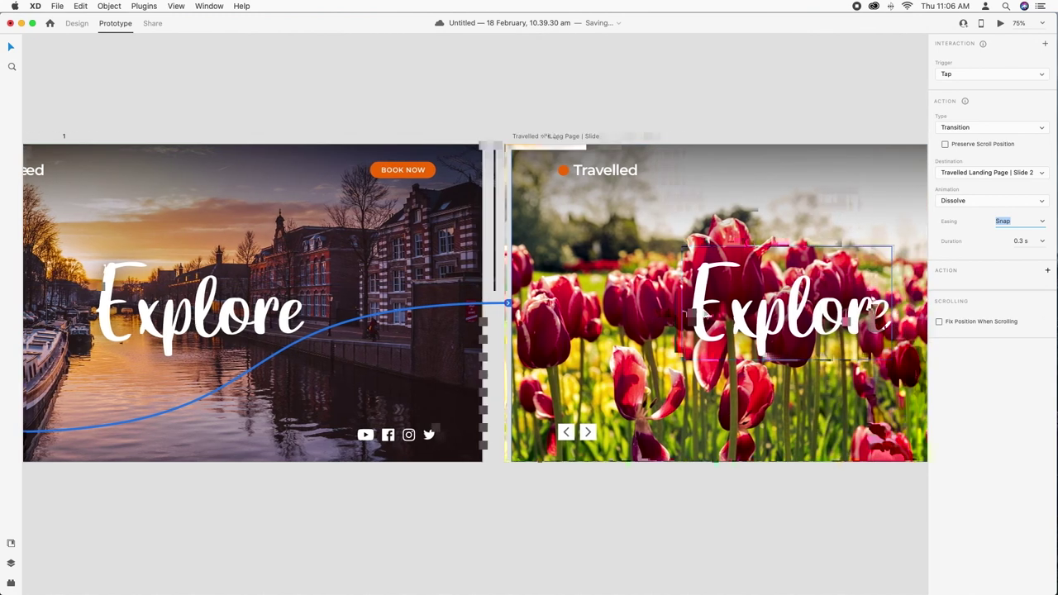
pyautogui.hscroll(3, 707, 316)
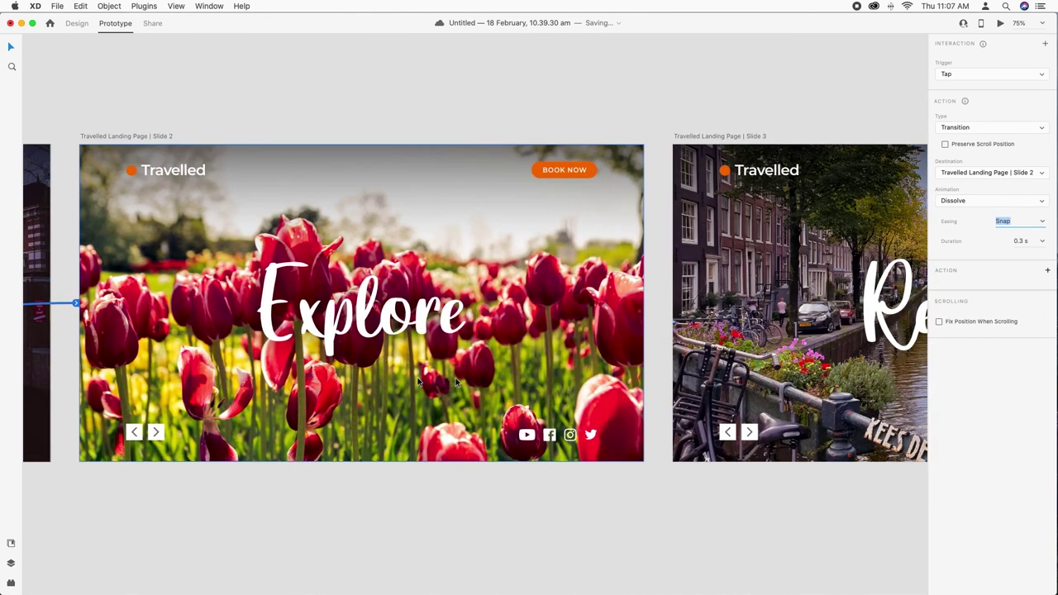
pyautogui.click(156, 432)
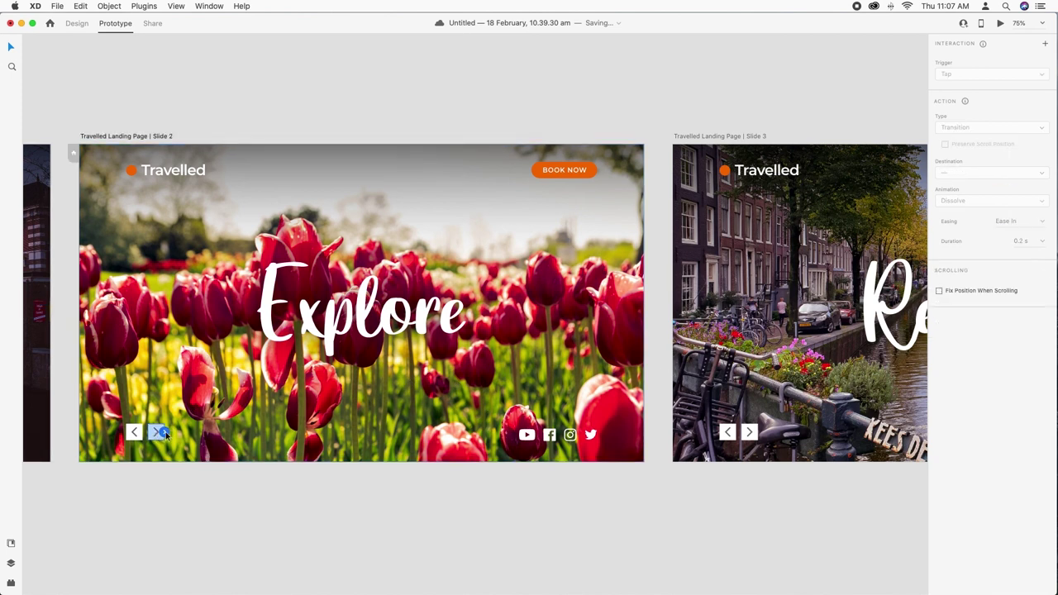
pyautogui.moveTo(164, 434); pyautogui.dragTo(728, 326)
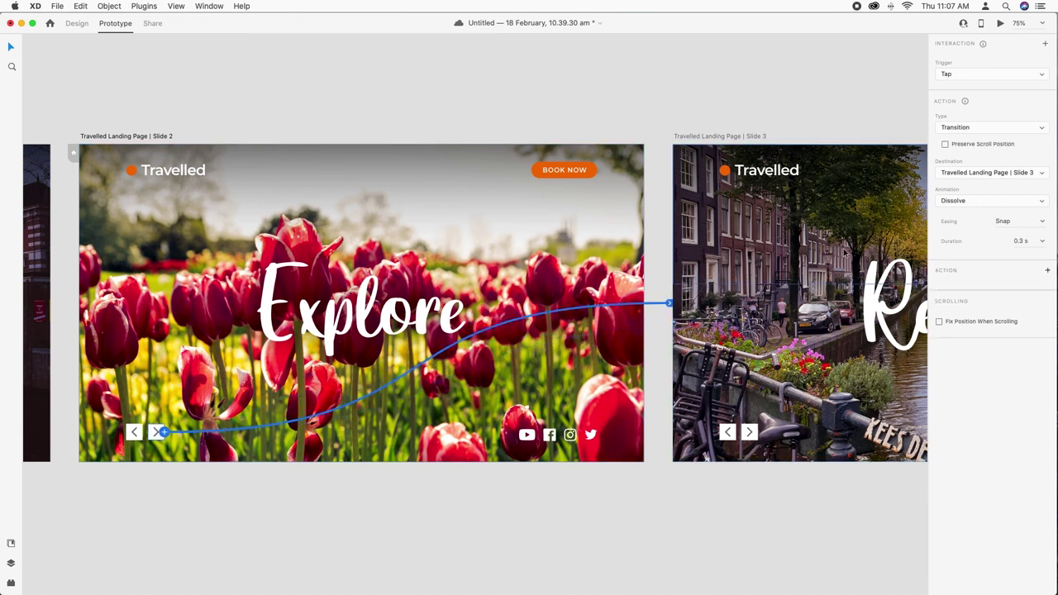
# Set the animation of the Slide 2 to Slide 3 transition to Slide Left
pyautogui.hscroll(2, 707, 458)
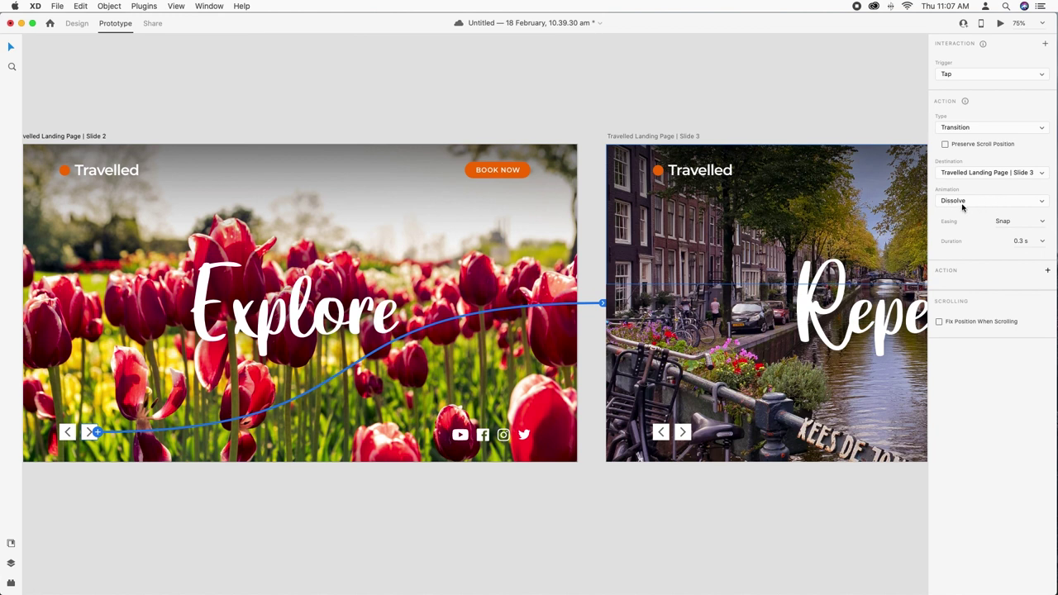
pyautogui.click(1038, 222)
pyautogui.click(1038, 223)
pyautogui.click(969, 205)
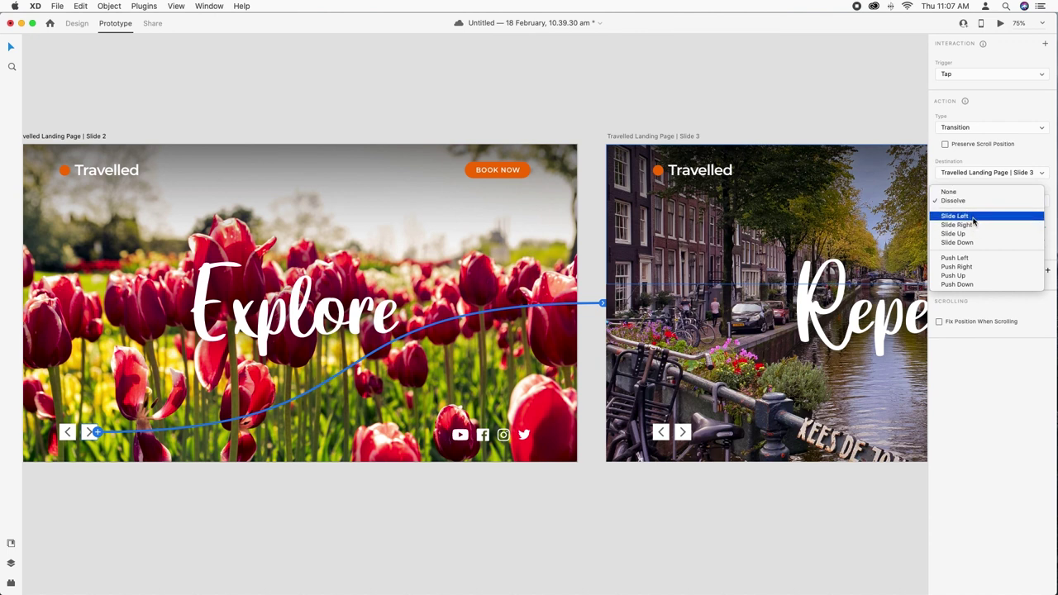
pyautogui.click(966, 216)
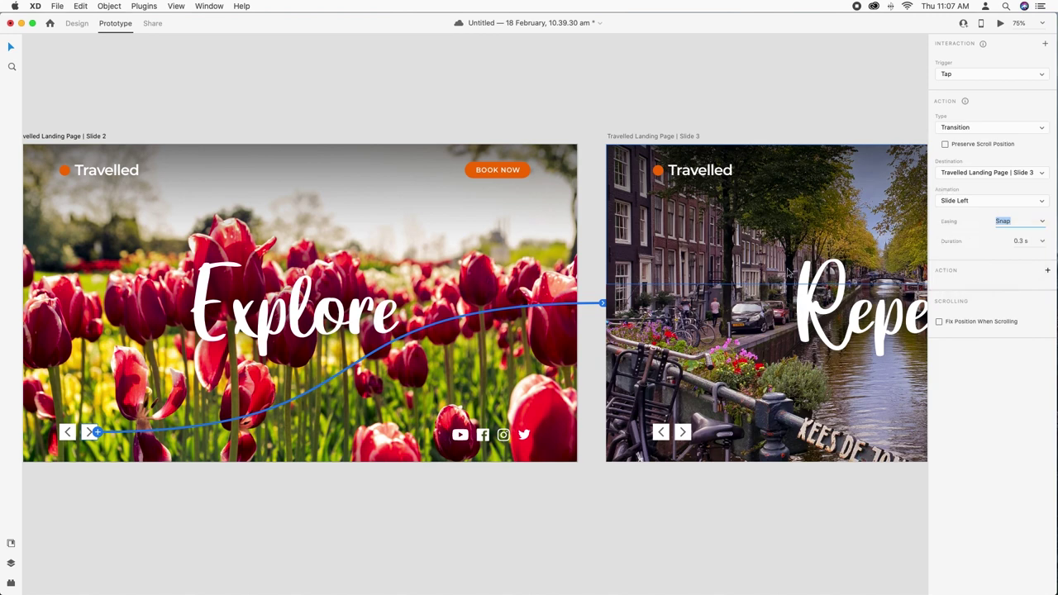
pyautogui.hscroll(-5, 713, 280)
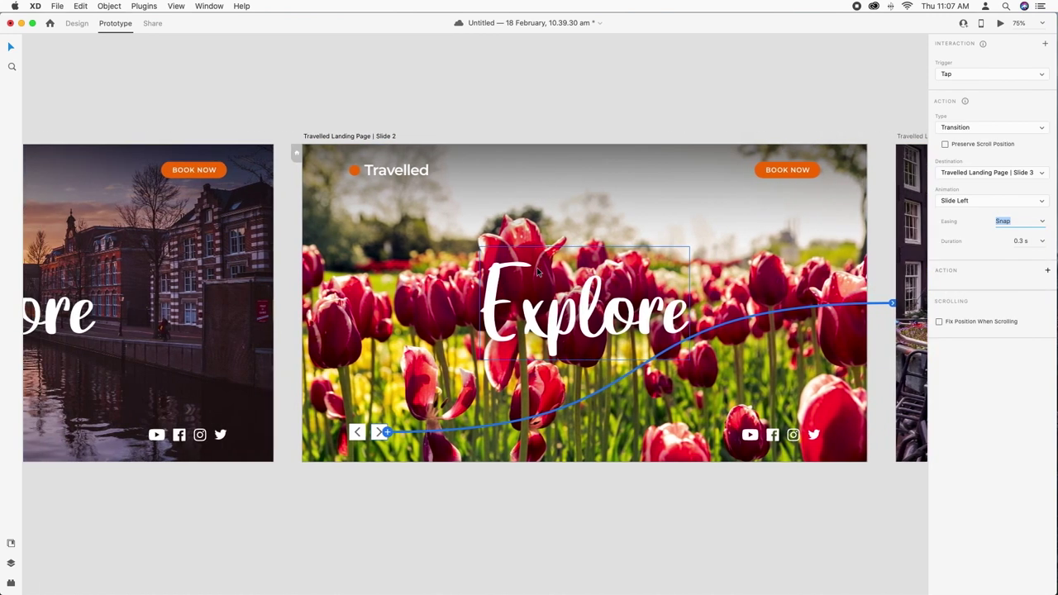
pyautogui.hscroll(5, 537, 273)
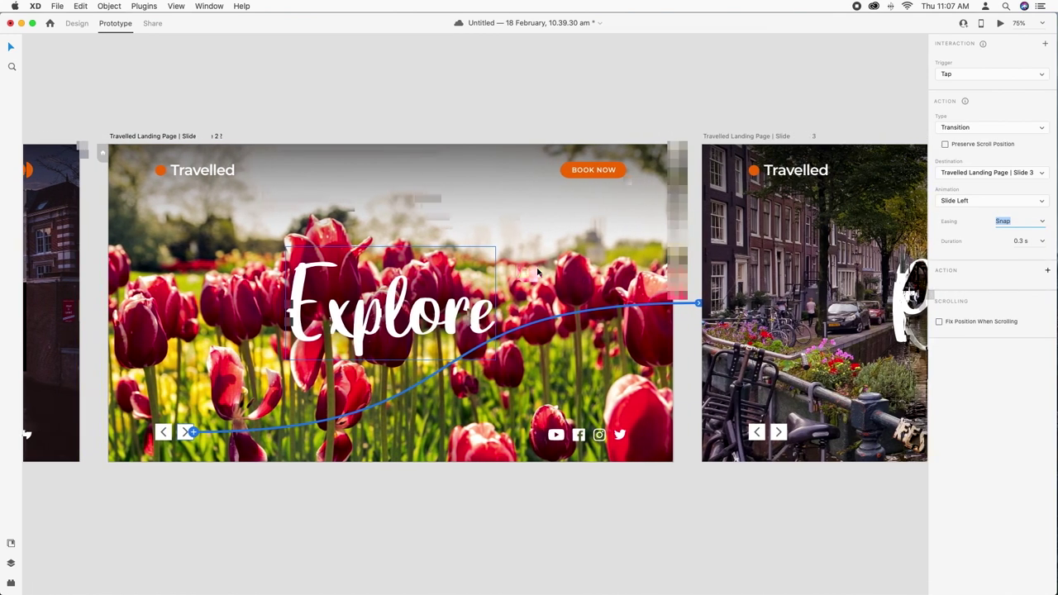
pyautogui.hscroll(-2, 537, 272)
pyautogui.click(402, 208)
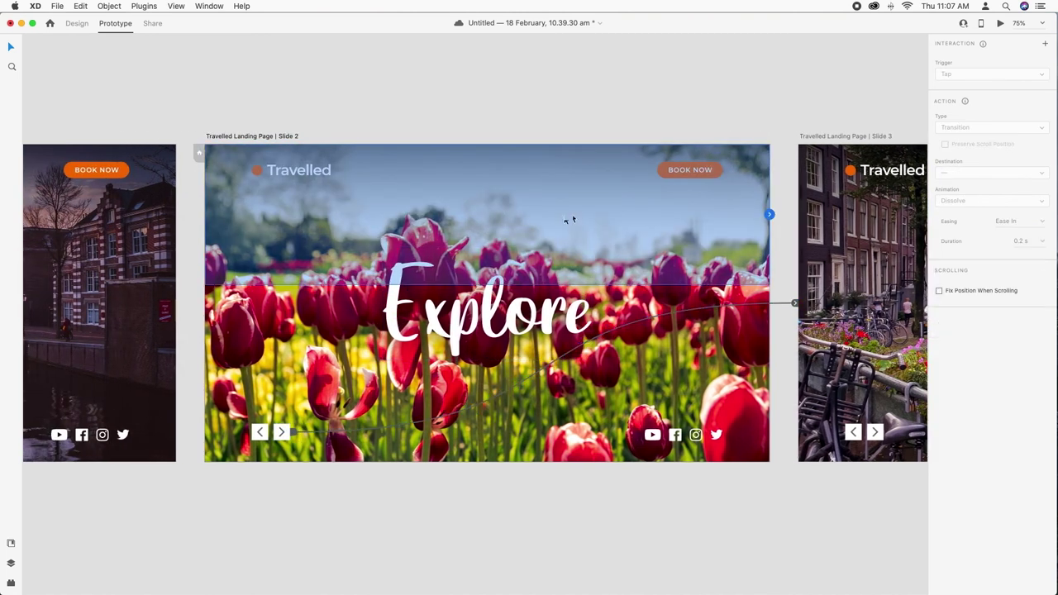
pyautogui.click(248, 136)
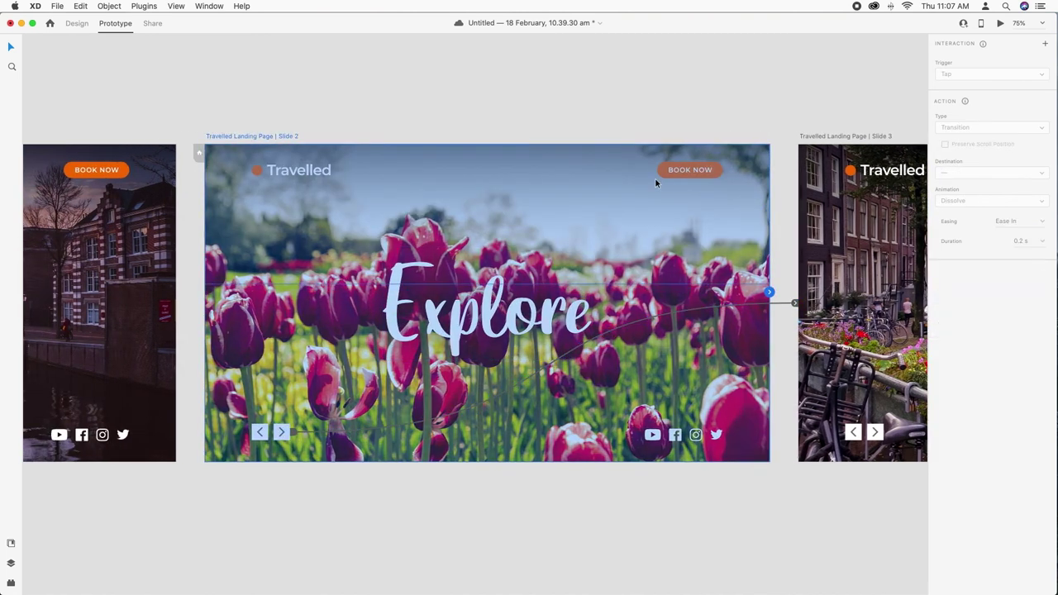
pyautogui.click(128, 279)
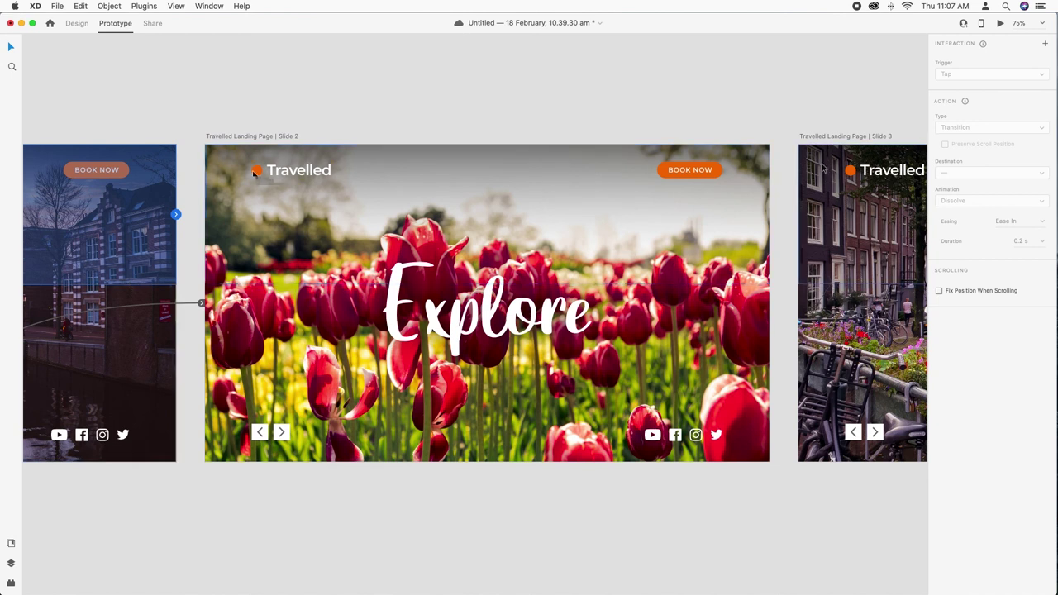
pyautogui.click(224, 139)
pyautogui.click(149, 341)
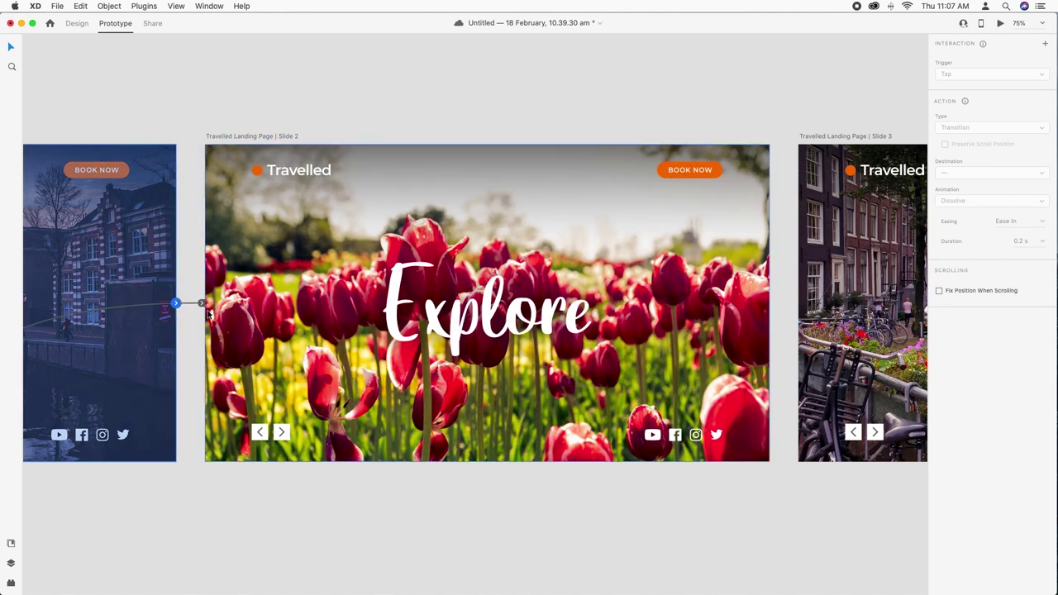
# Set the Slide 1 next arrow's transition to Slide Left with Wind Up easing and a 0.8 s duration
pyautogui.hscroll(-6, 121, 320)
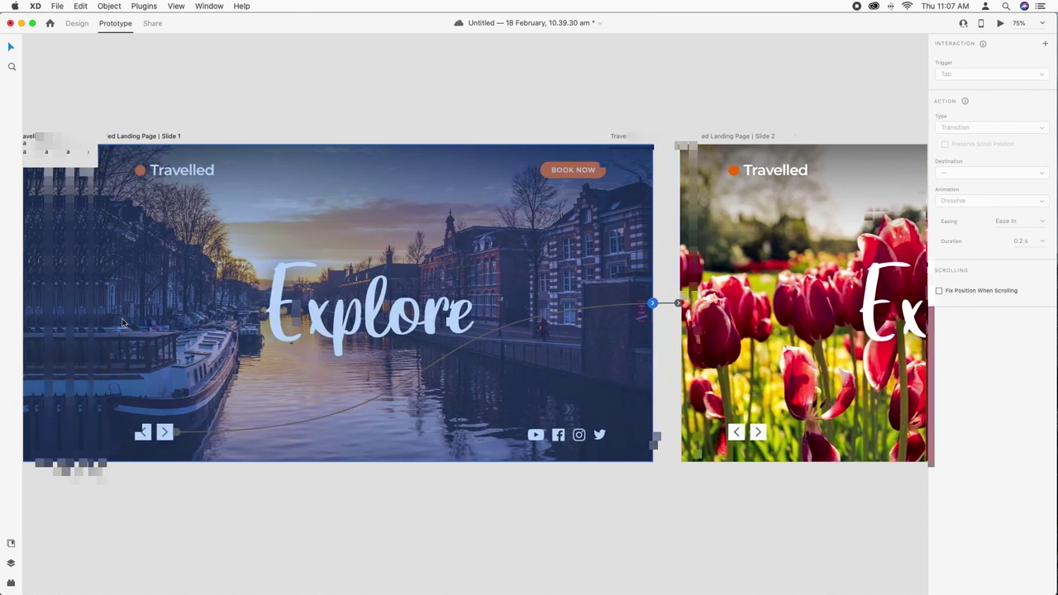
pyautogui.click(175, 433)
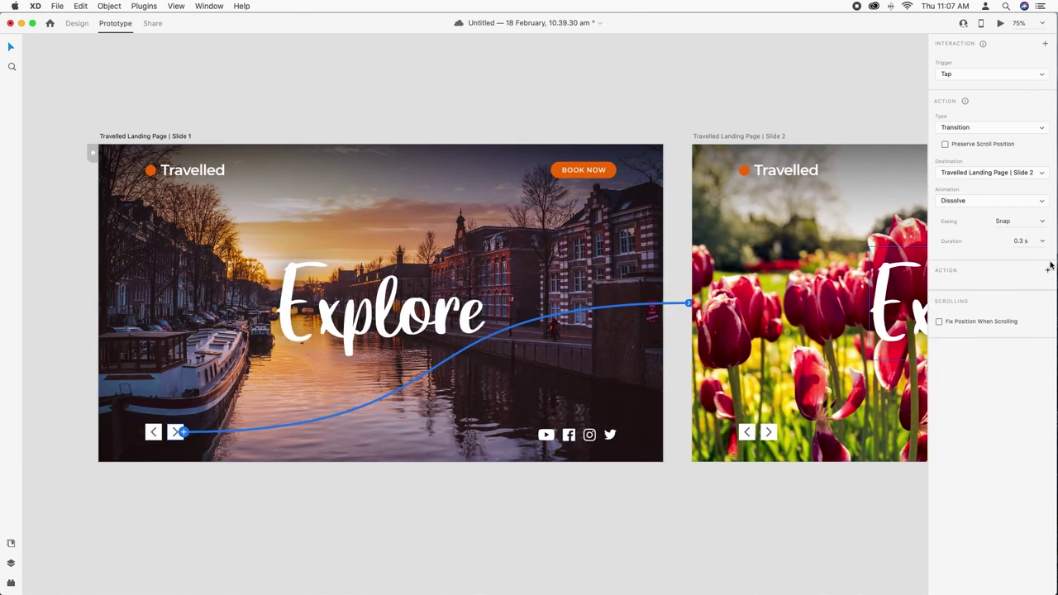
pyautogui.click(990, 203)
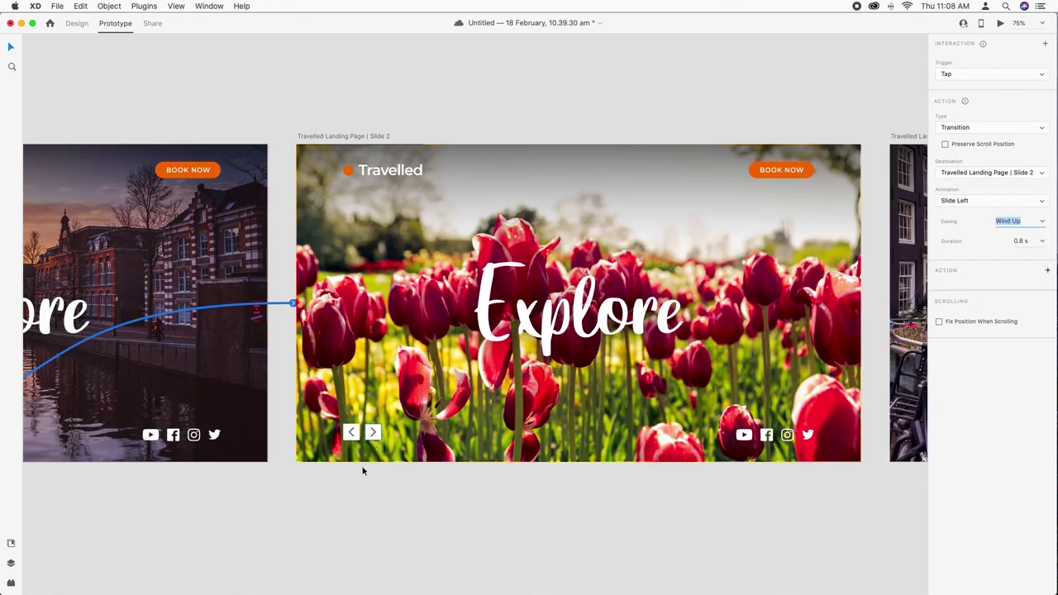
# Set the Slide 2 next arrow's transition to a 0.8 s duration with Wind Up easing
pyautogui.click(1043, 239)
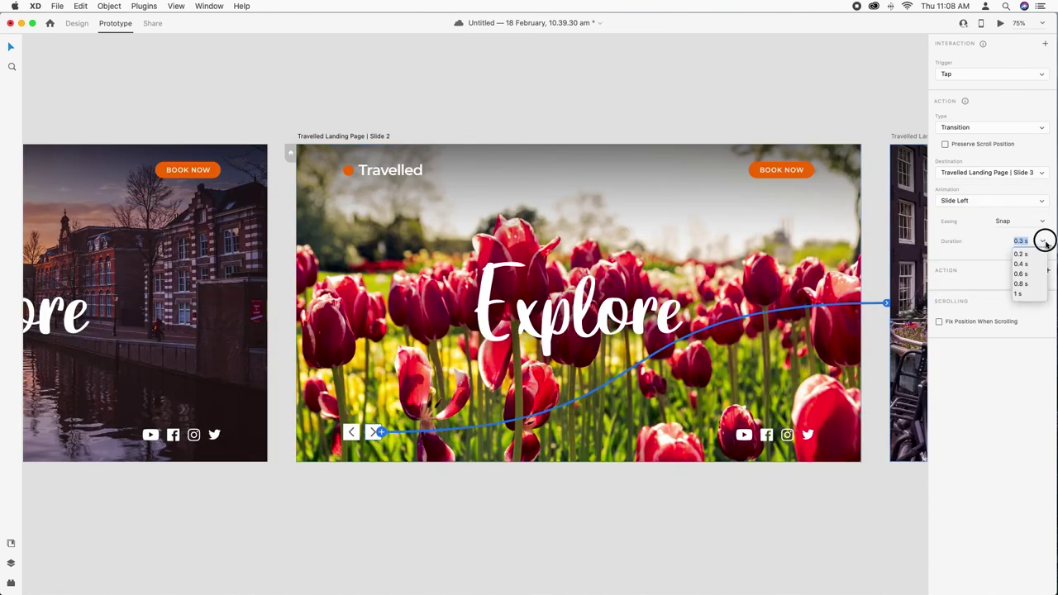
pyautogui.click(1029, 287)
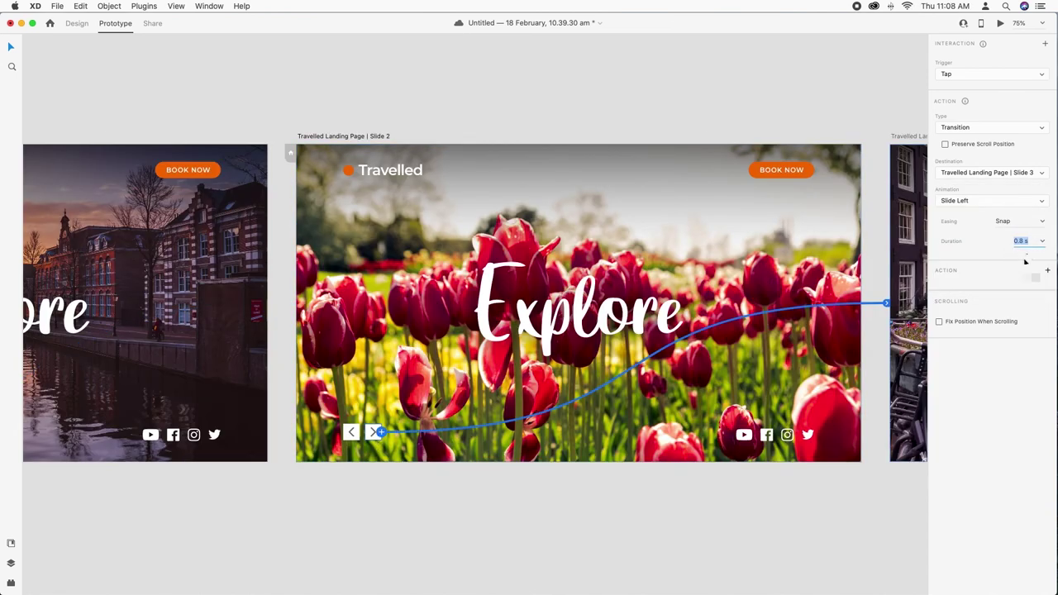
pyautogui.click(1043, 221)
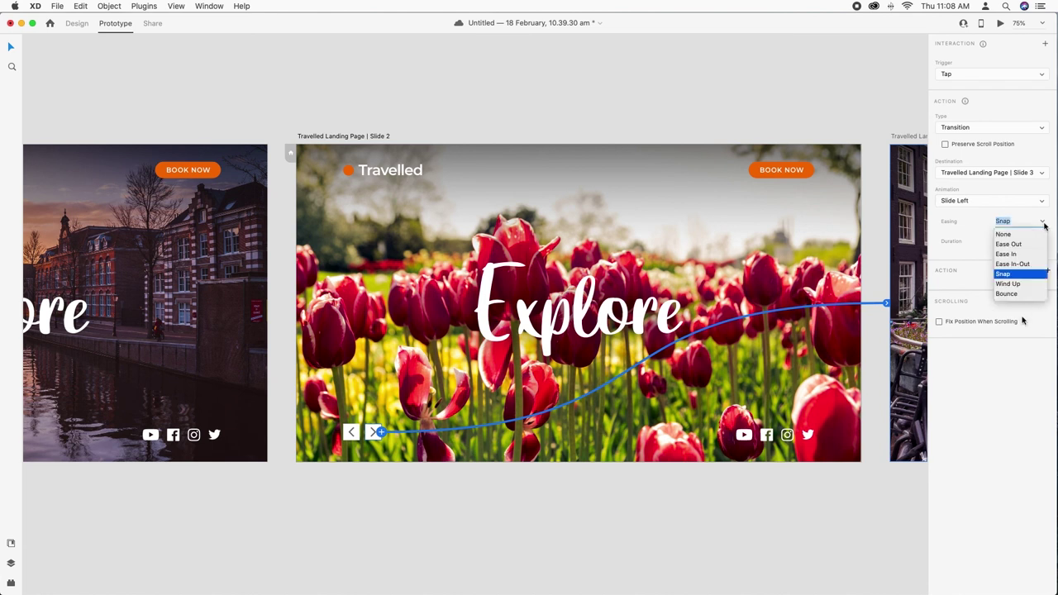
pyautogui.click(1021, 284)
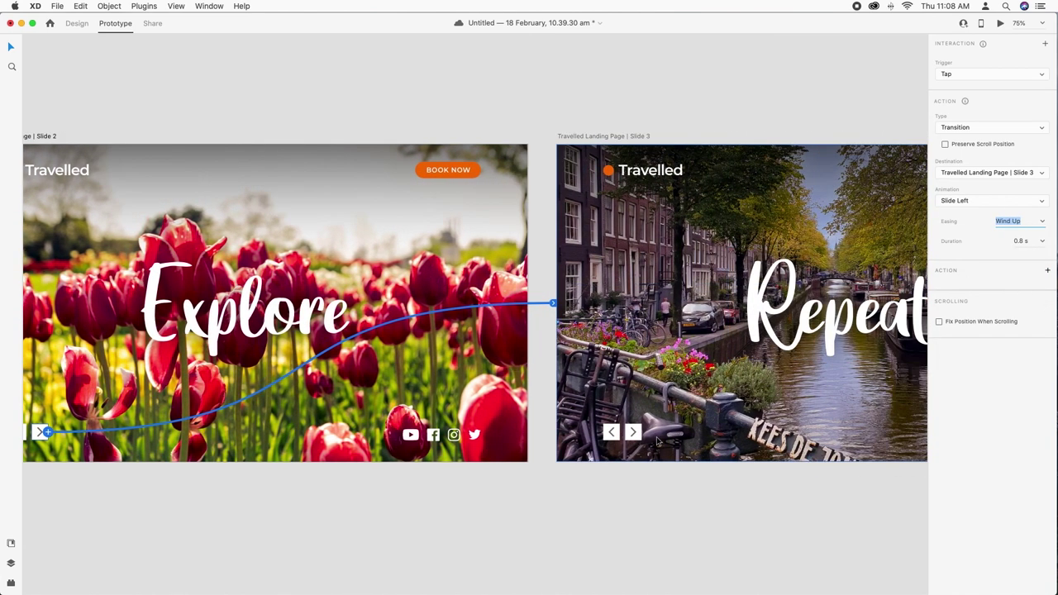
# Link Slide 3's next arrow to Slide 2 with a Slide Right animation
pyautogui.click(639, 436)
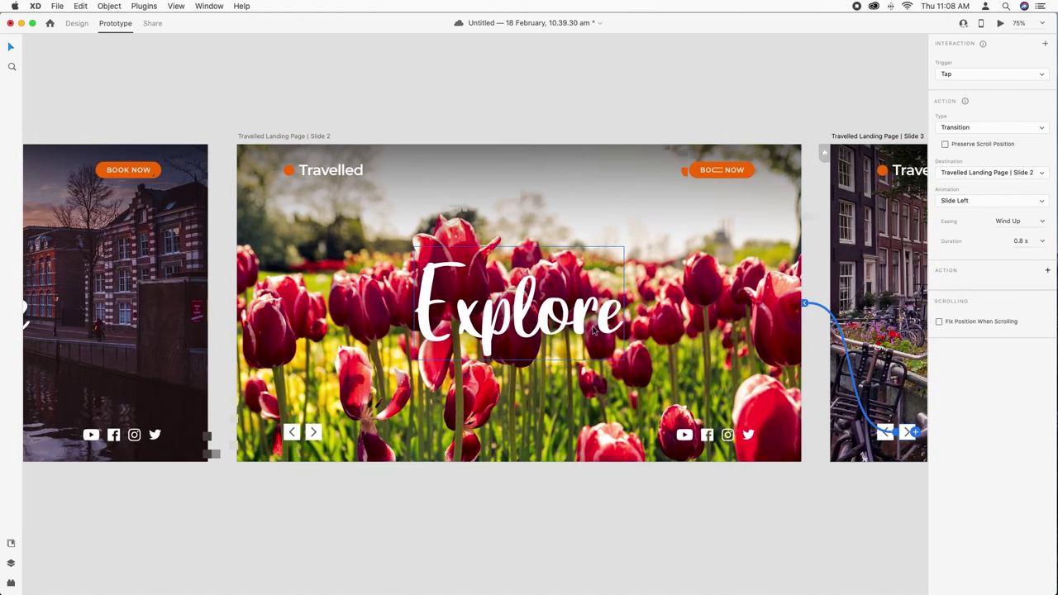
pyautogui.hscroll(3, 851, 314)
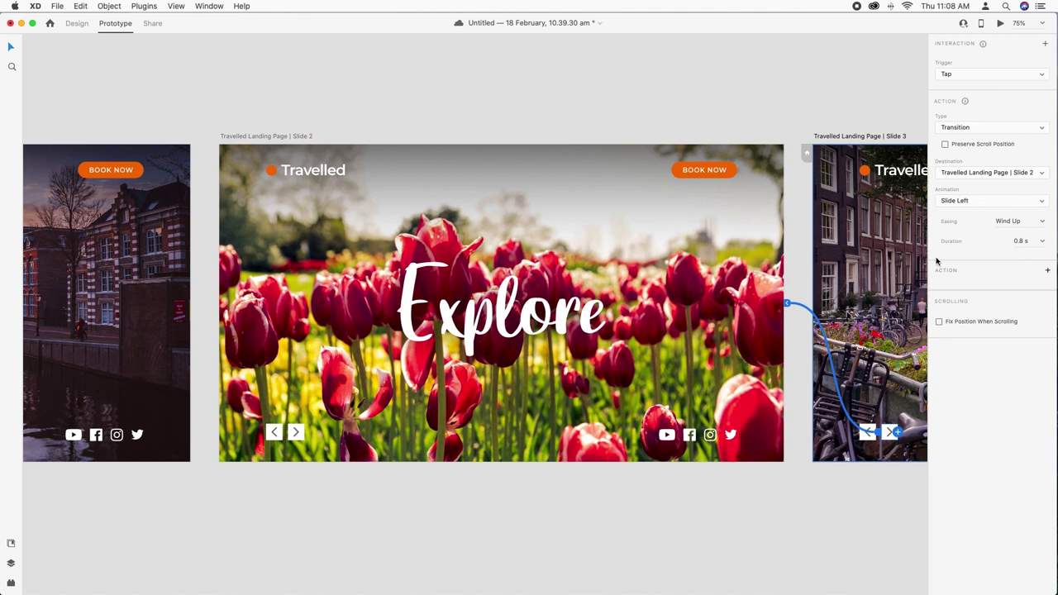
pyautogui.click(976, 204)
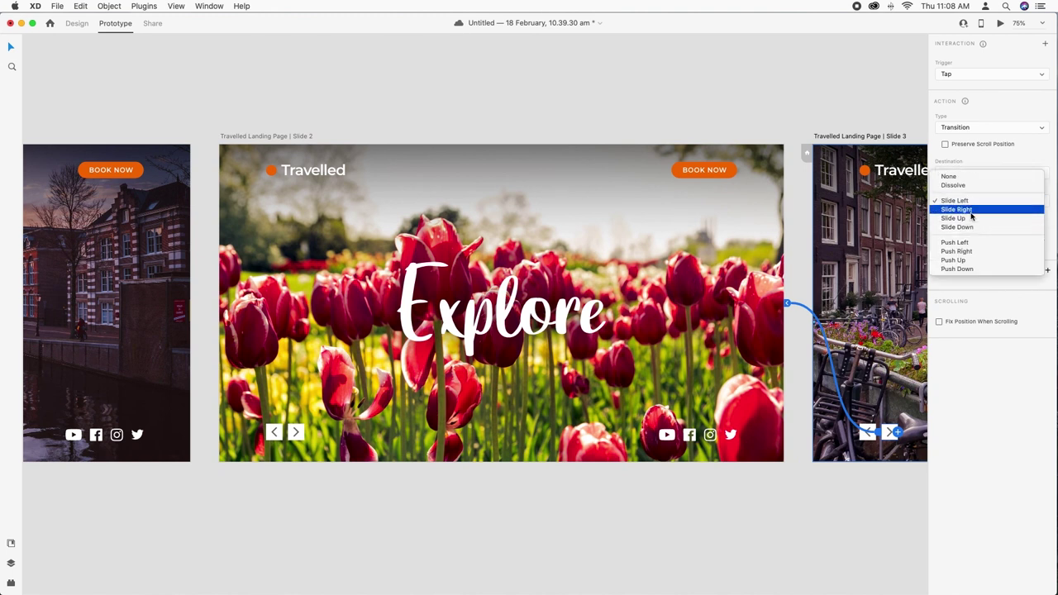
pyautogui.click(969, 210)
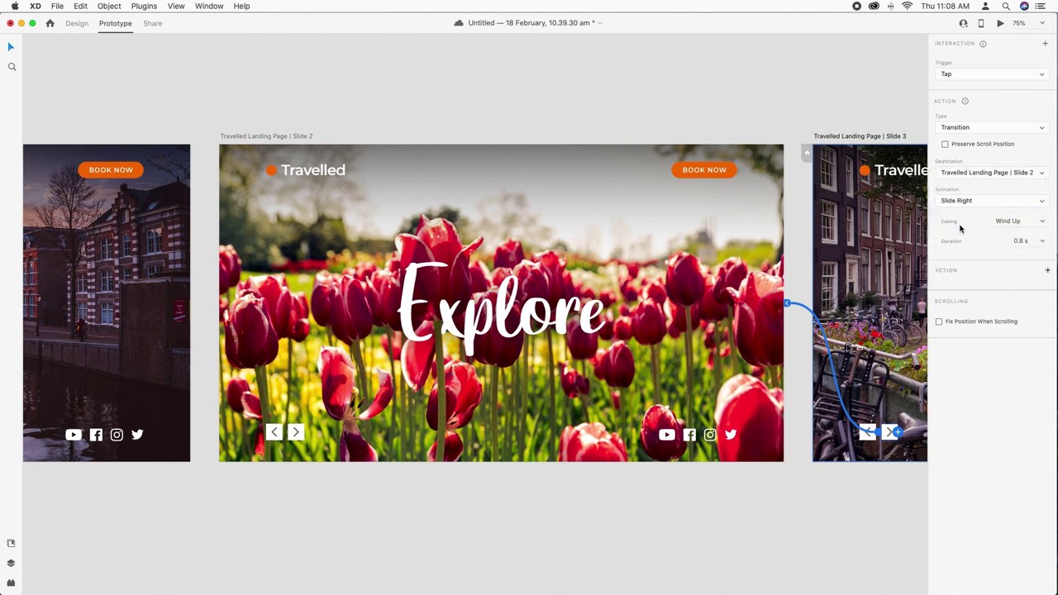
# Relink Slide 3's next arrow to the Slide 1 artboard and set its animation to Slide Left
pyautogui.hscroll(-5, 496, 446)
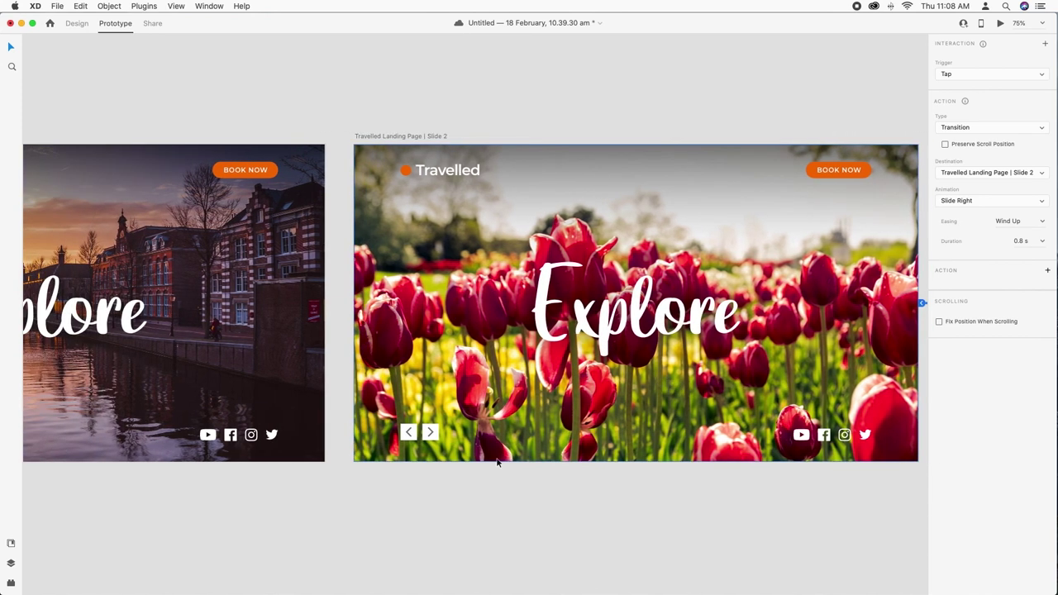
pyautogui.click(434, 436)
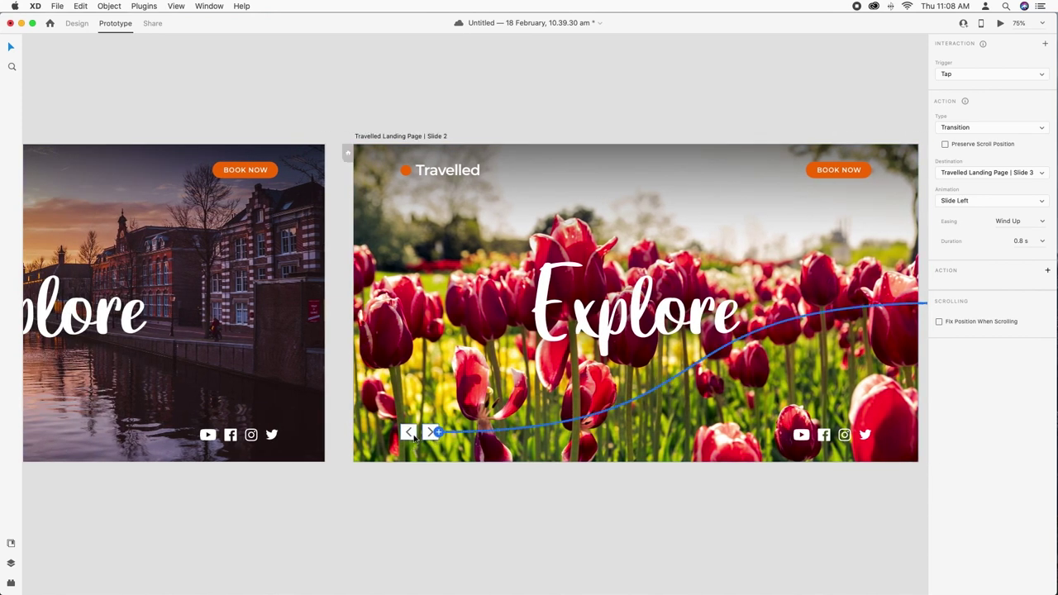
pyautogui.hscroll(10, 414, 438)
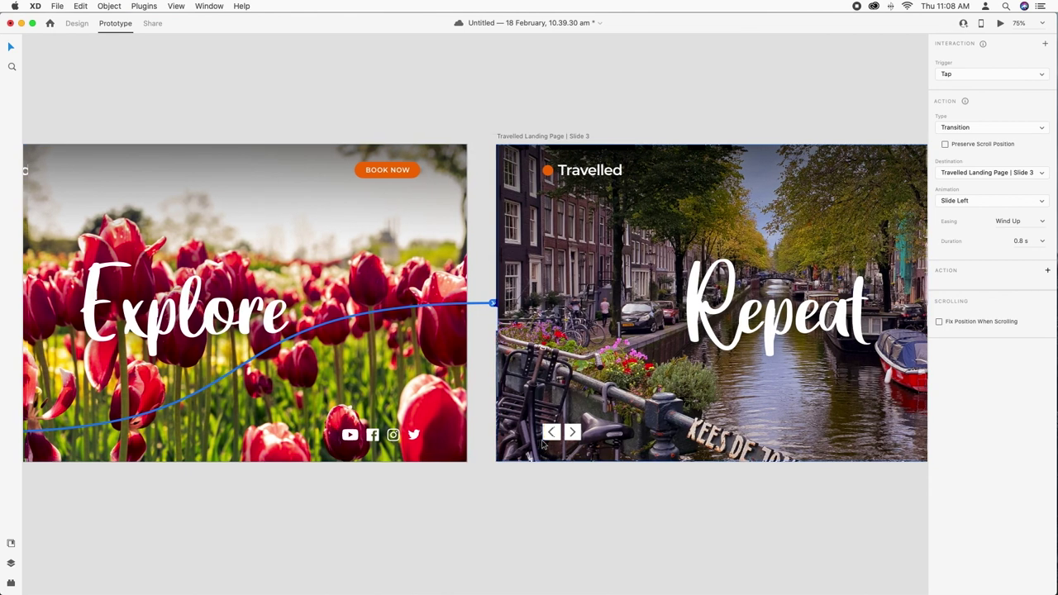
pyautogui.hscroll(-8, 543, 444)
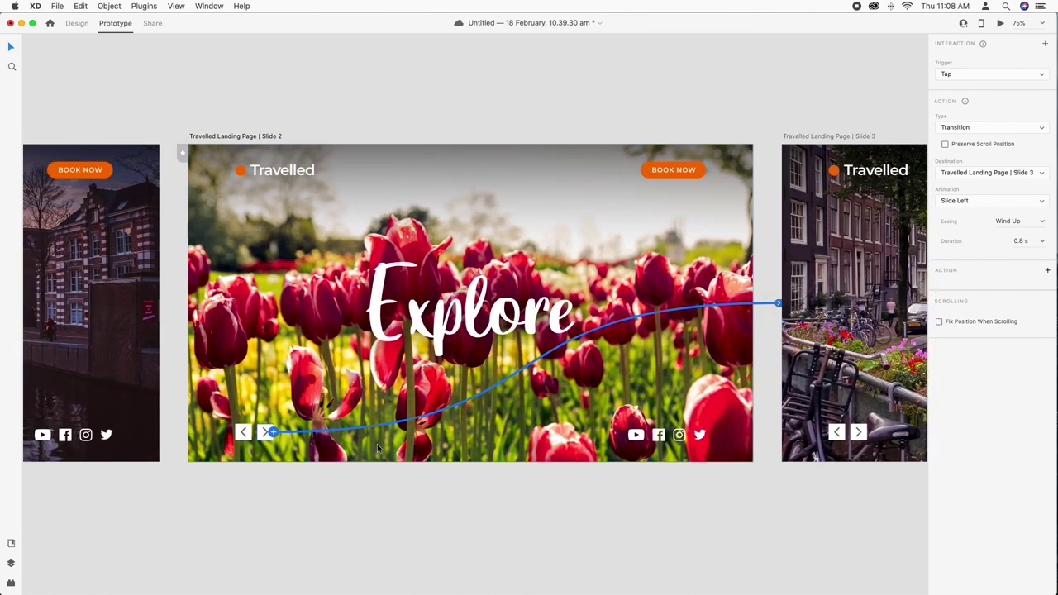
pyautogui.click(837, 432)
pyautogui.moveTo(867, 432); pyautogui.dragTo(756, 305)
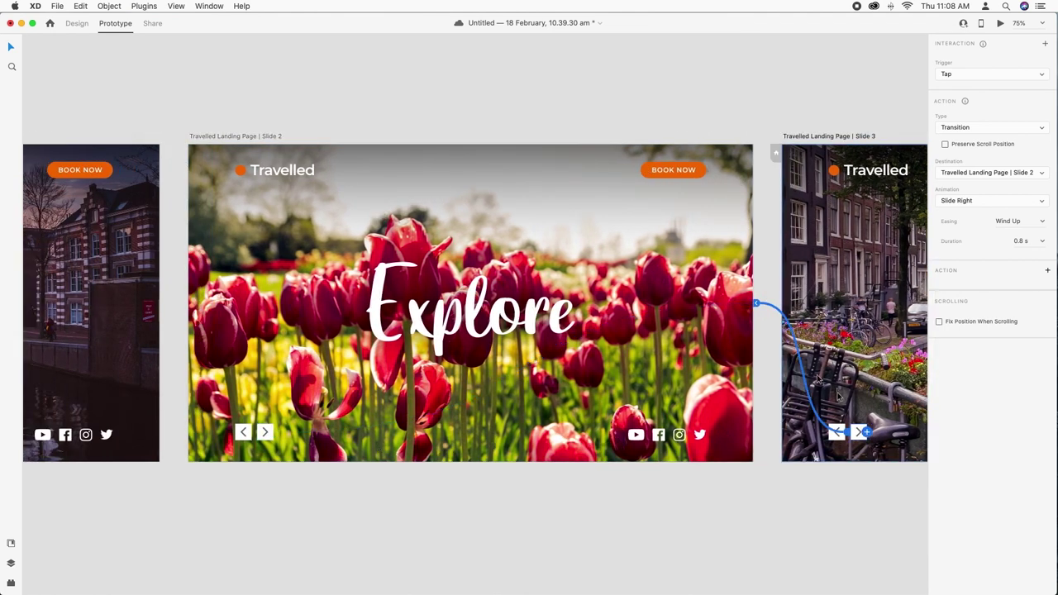
pyautogui.moveTo(860, 432); pyautogui.dragTo(160, 369)
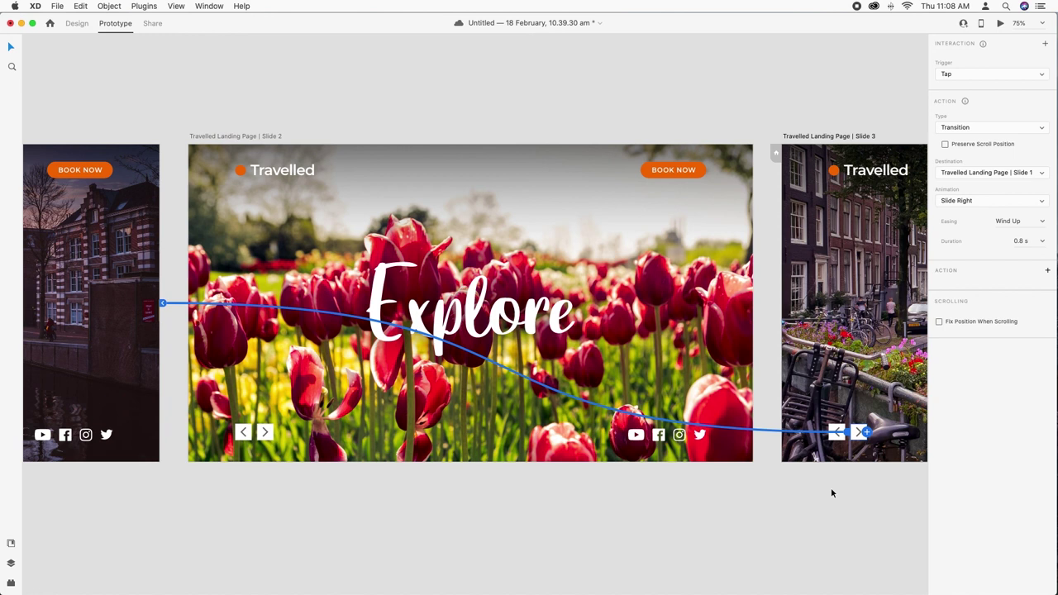
pyautogui.click(976, 203)
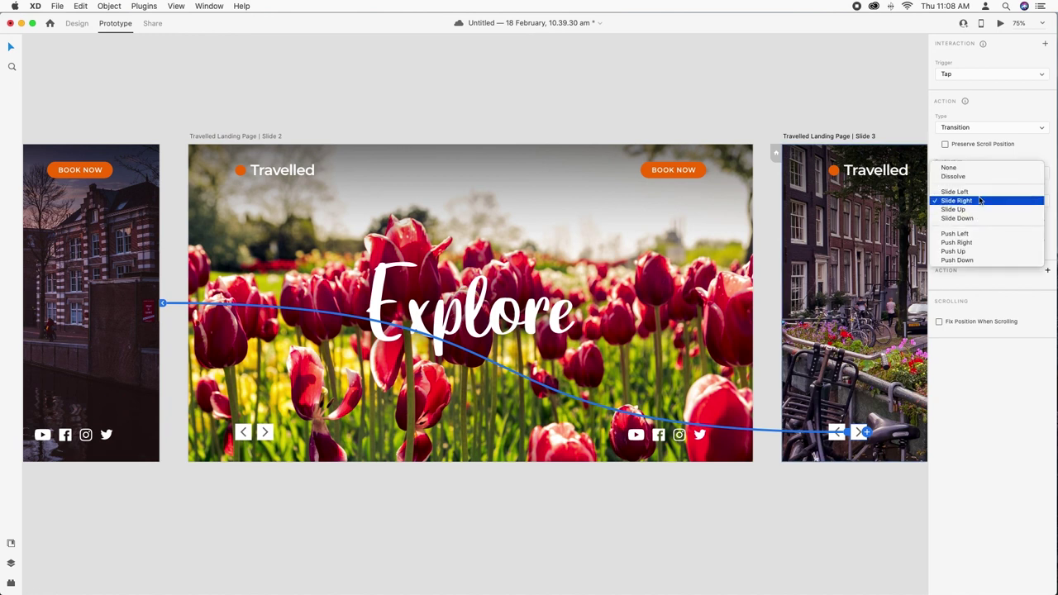
pyautogui.click(980, 193)
pyautogui.click(829, 530)
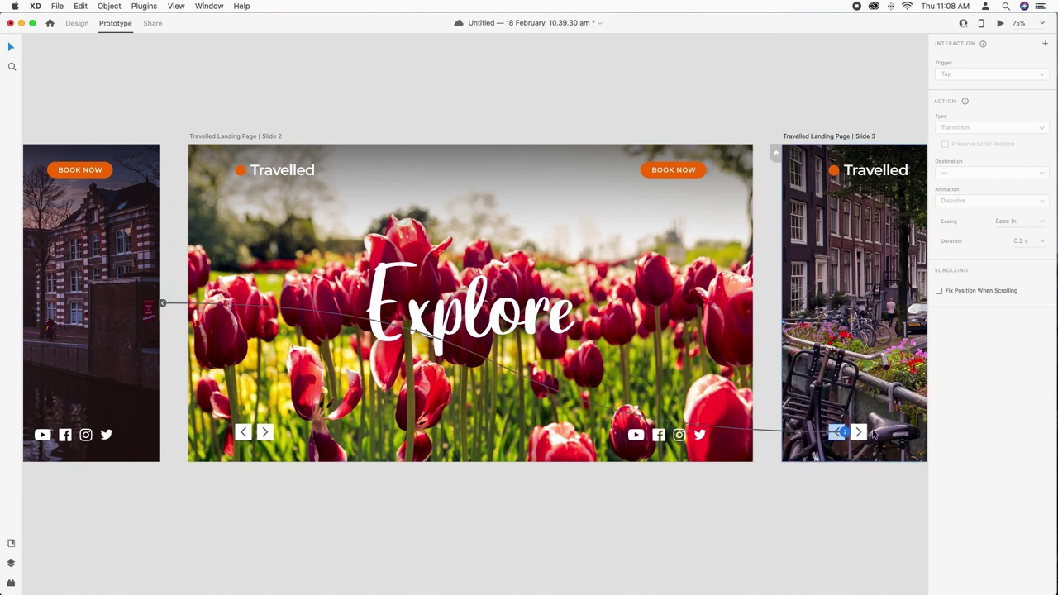
# Link Slide 3's previous arrow to Slide 2 and Slide 2's previous arrow to Slide 1, both with the Slide Right animation
pyautogui.moveTo(845, 439); pyautogui.dragTo(378, 455)
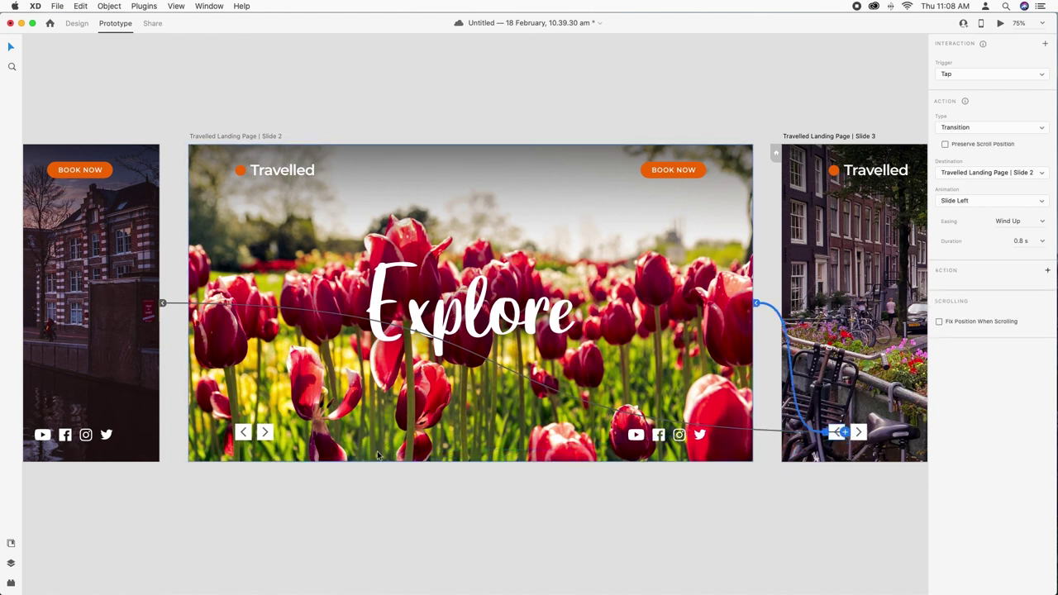
pyautogui.click(971, 207)
pyautogui.click(965, 220)
pyautogui.click(244, 433)
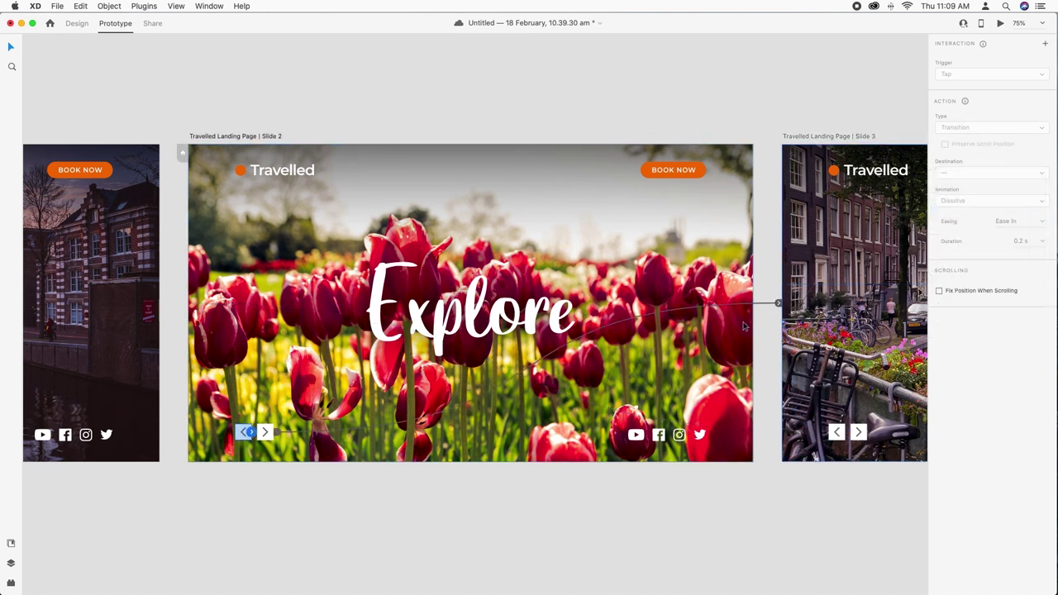
pyautogui.moveTo(251, 432); pyautogui.dragTo(156, 413)
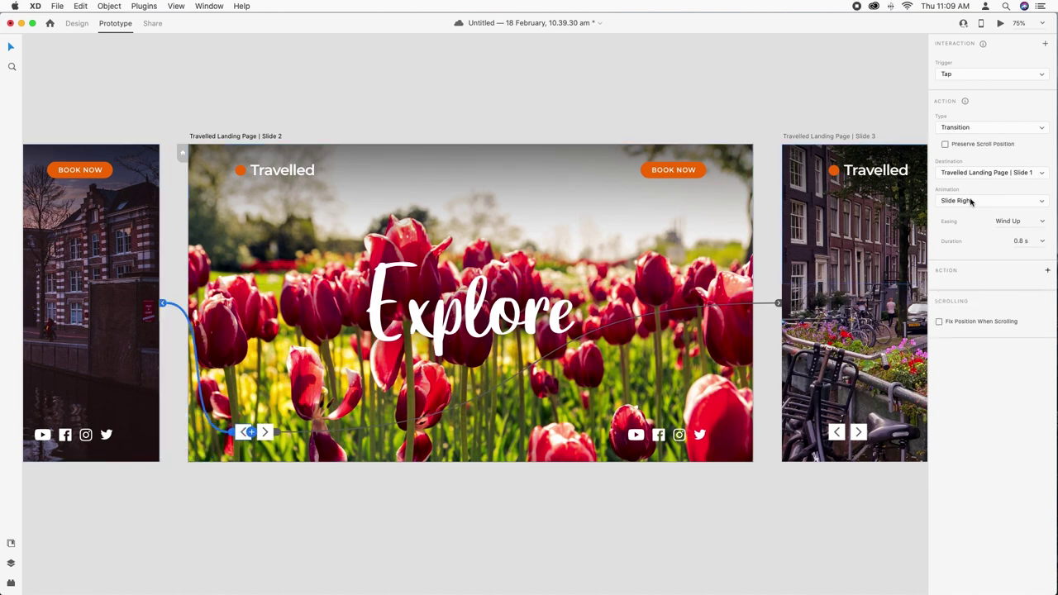
# Link Slide 1's previous arrow to the Slide 3 artboard
pyautogui.hscroll(-3, 541, 331)
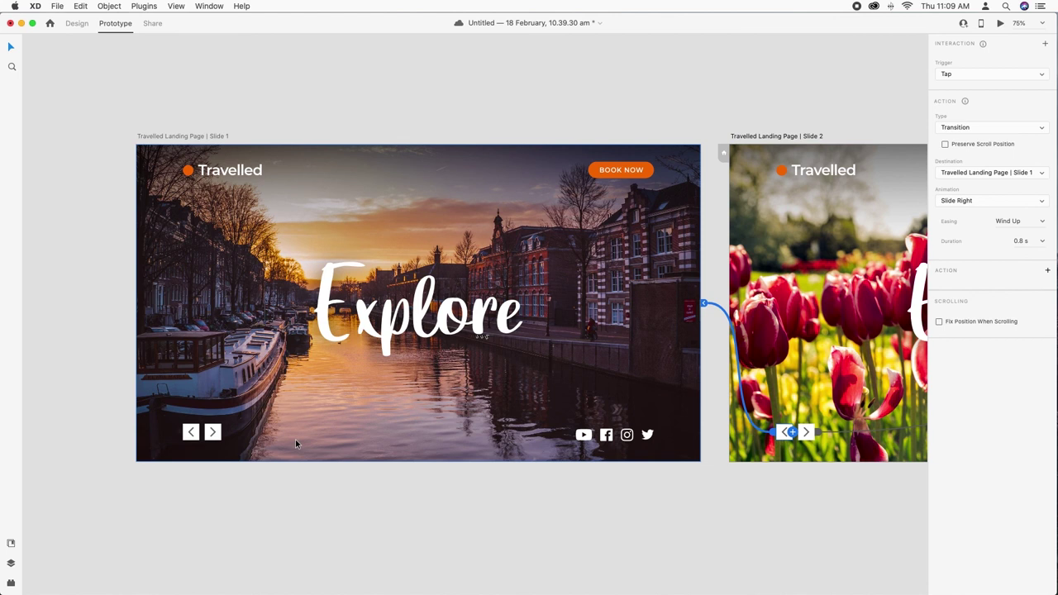
pyautogui.click(189, 433)
pyautogui.hscroll(4, 634, 391)
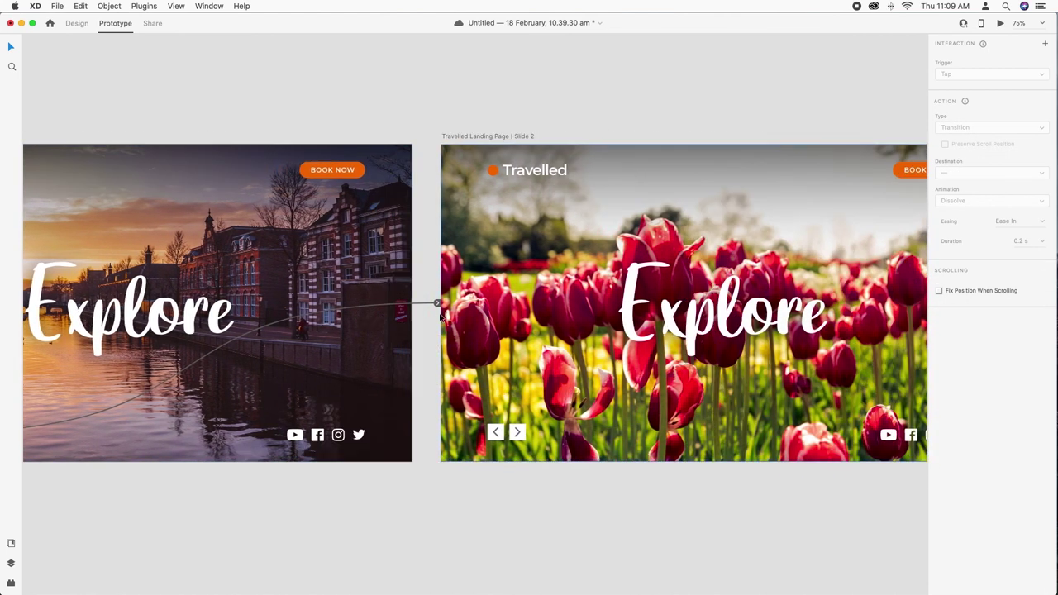
pyautogui.moveTo(441, 318); pyautogui.dragTo(441, 319)
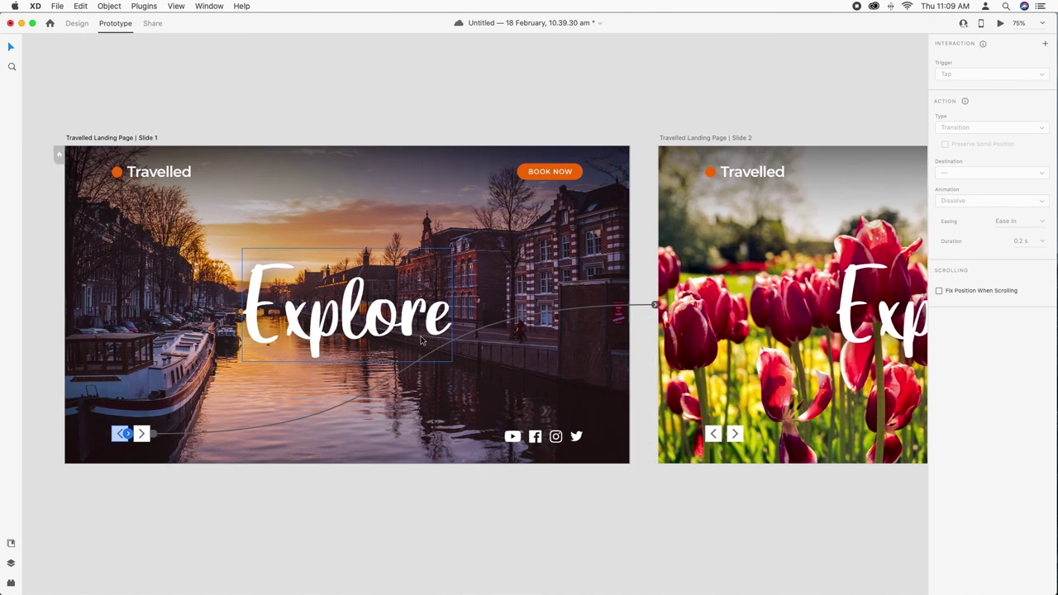
pyautogui.hscroll(1, 421, 341)
pyautogui.moveTo(108, 434); pyautogui.dragTo(796, 481)
pyautogui.moveTo(658, 480); pyautogui.dragTo(1047, 470)
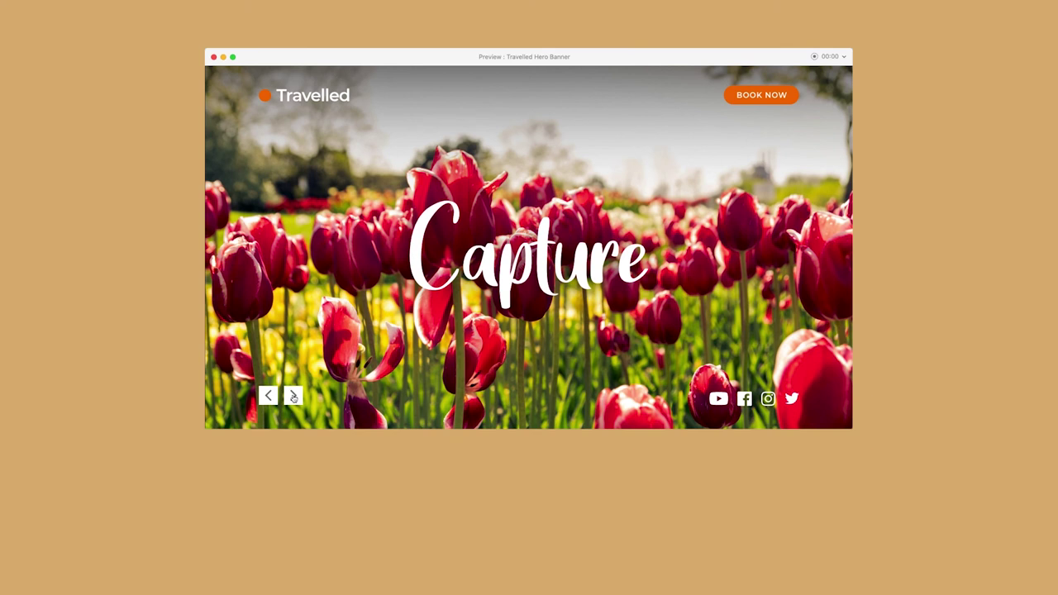
# Test the next and previous arrows of the carousel in the prototype preview
pyautogui.click(293, 396)
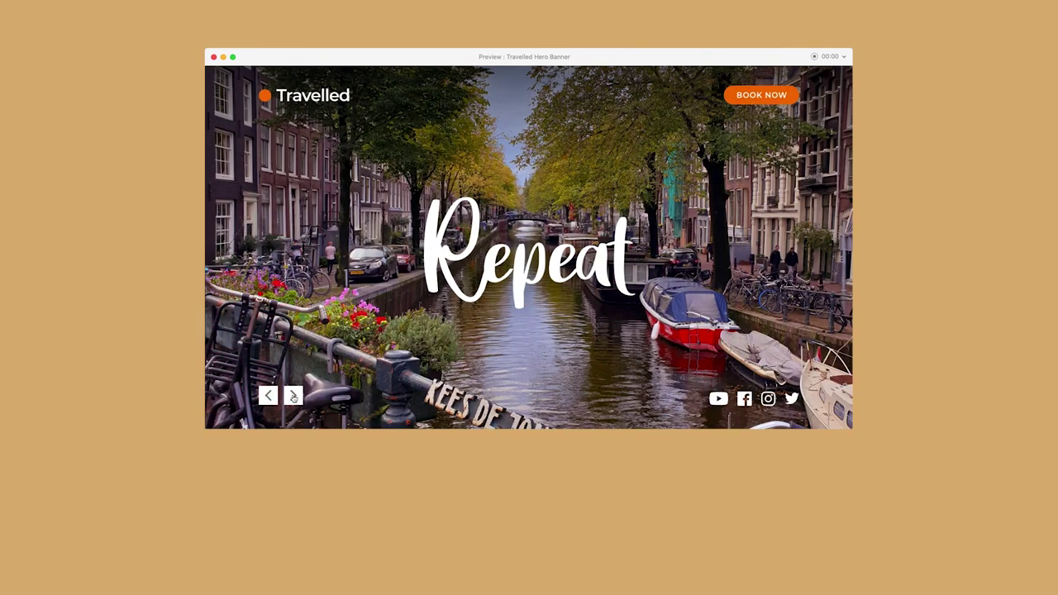
pyautogui.click(293, 396)
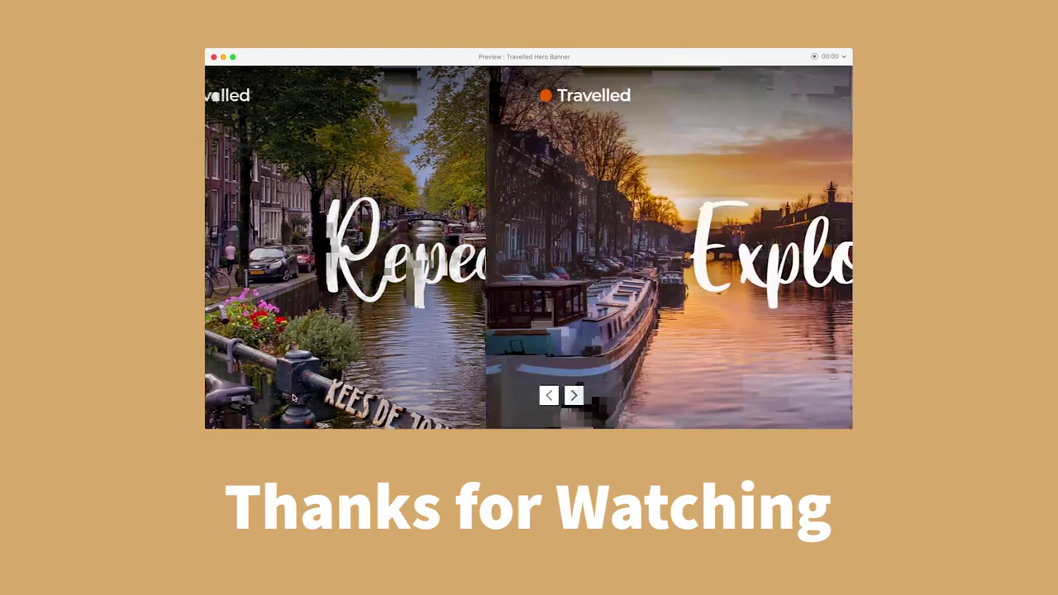
pyautogui.click(269, 397)
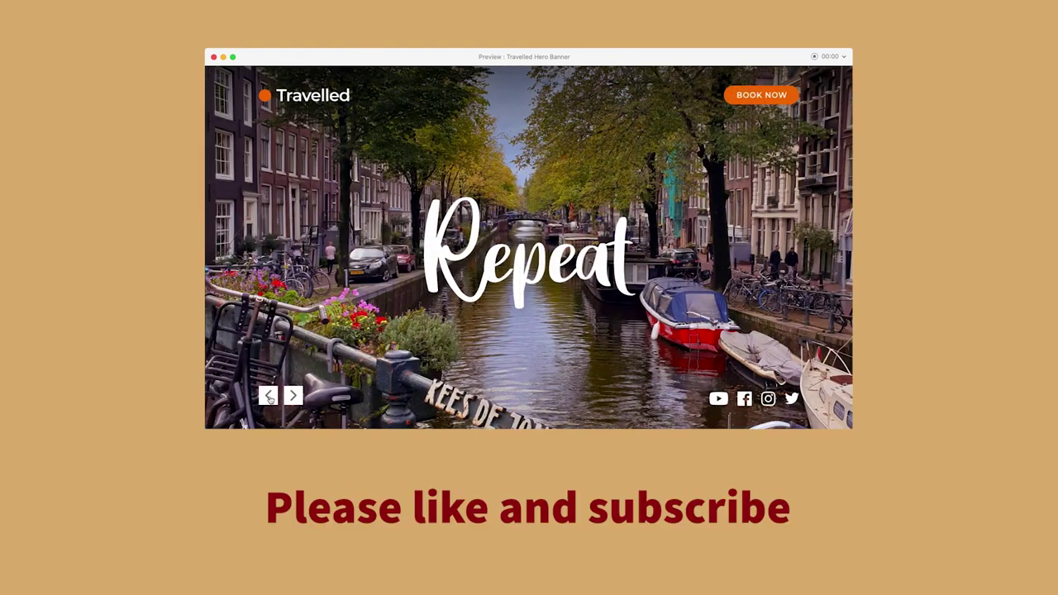
pyautogui.click(269, 397)
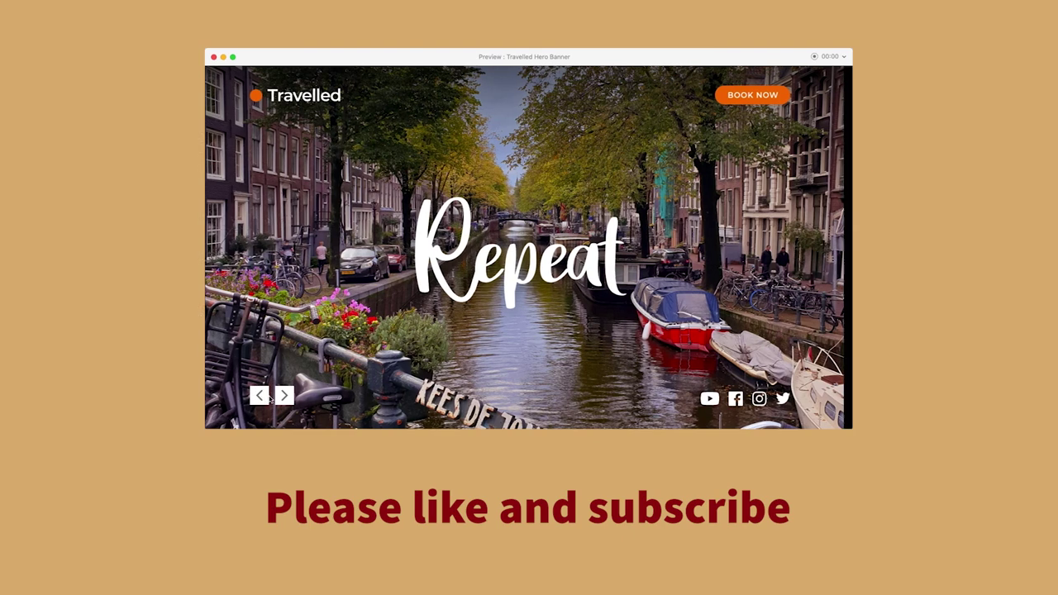